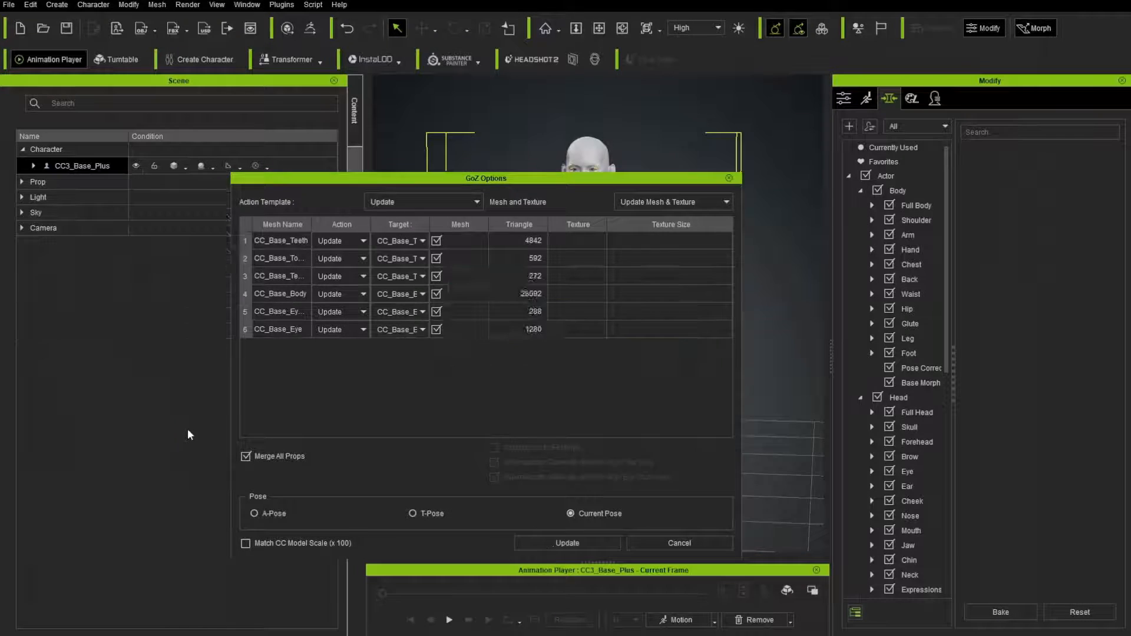
# Play the character's animation and preview it with the male Idle03_M motion.
pyautogui.click(449, 620)
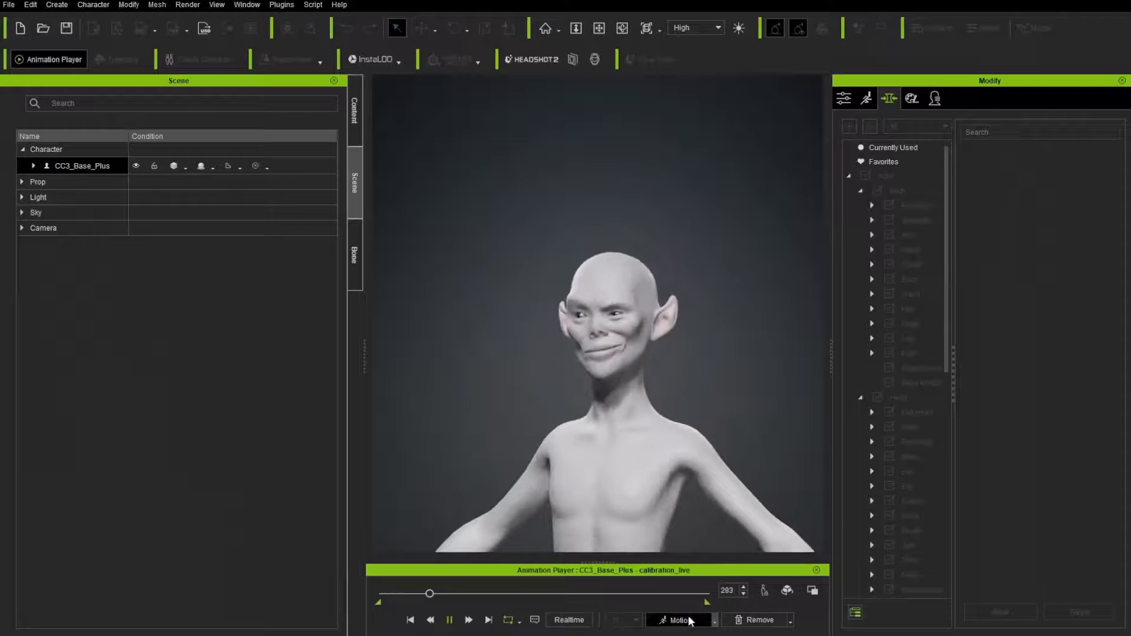
pyautogui.click(689, 620)
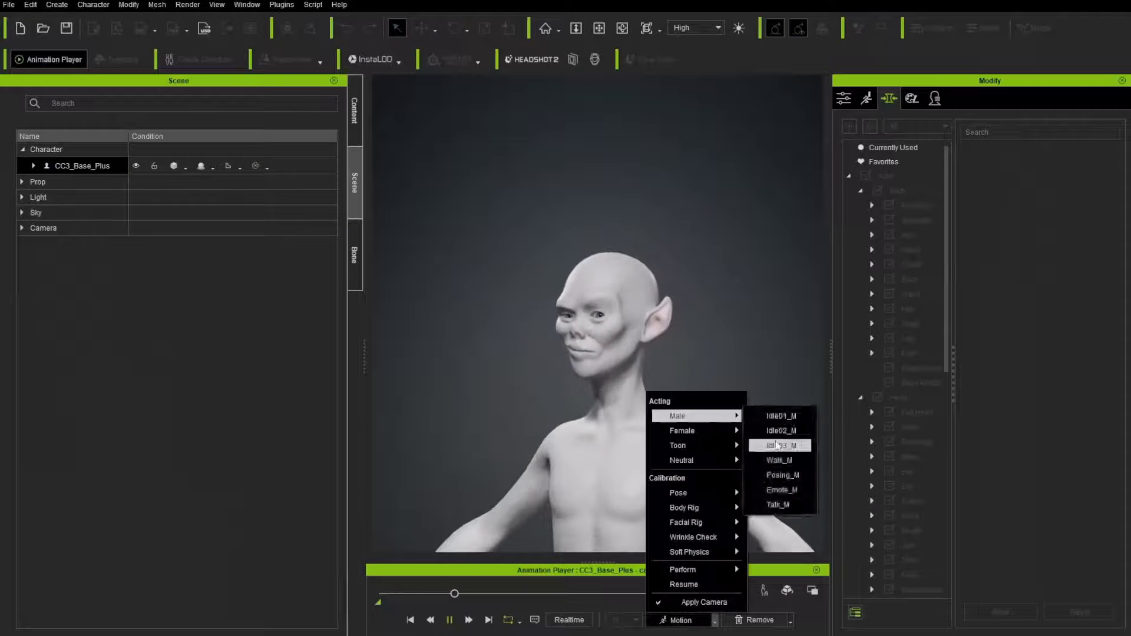
pyautogui.click(783, 443)
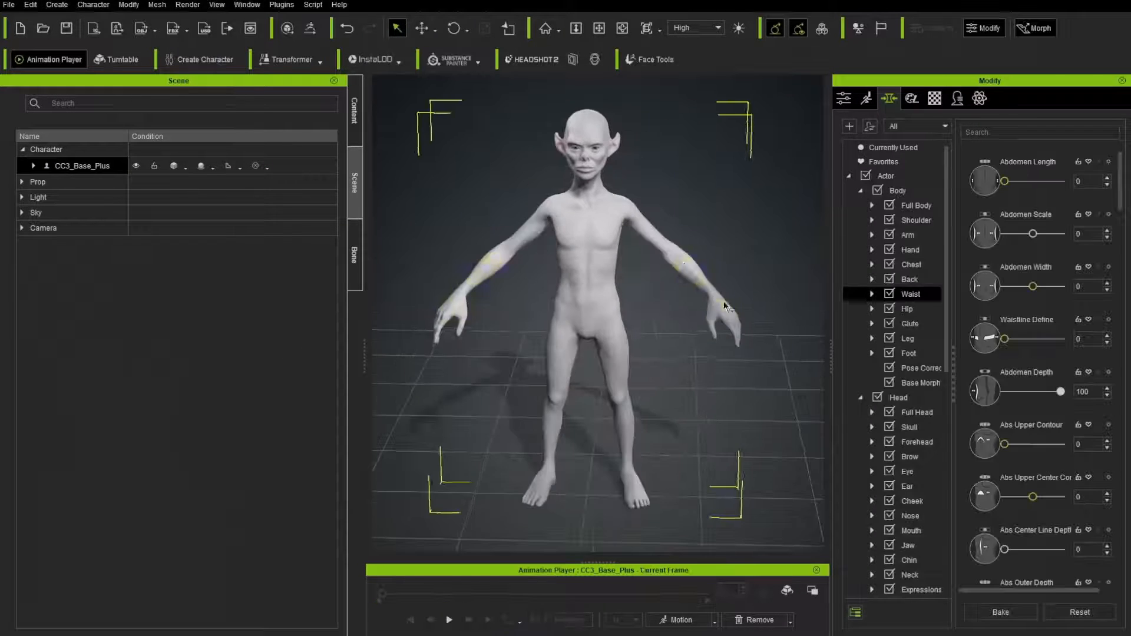
pyautogui.click(639, 218)
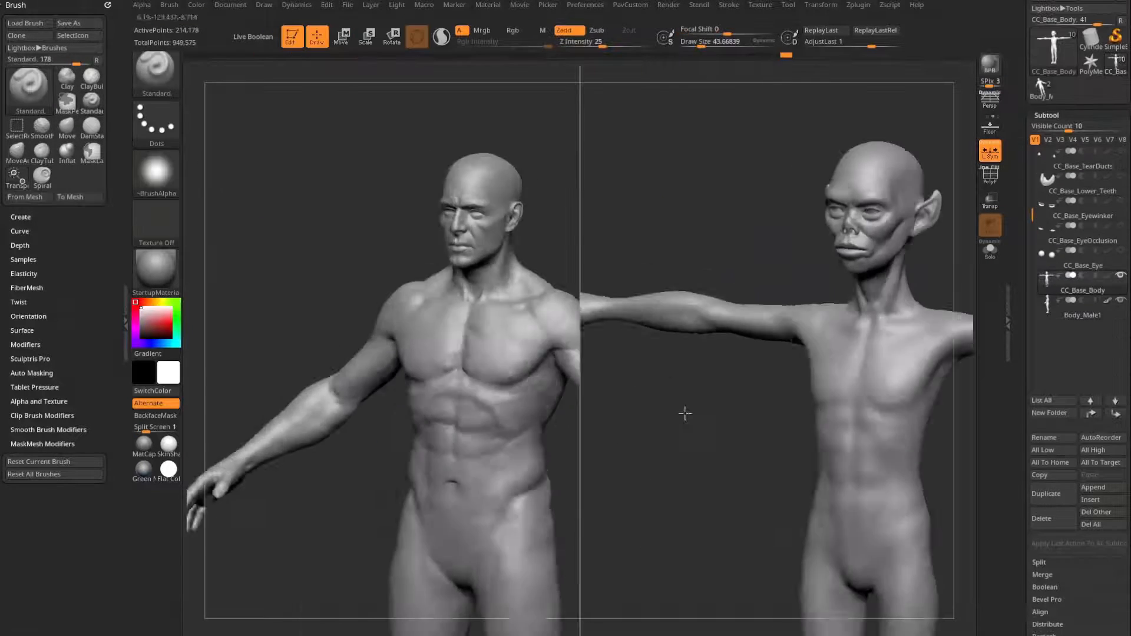
pyautogui.moveTo(681, 409)
pyautogui.mouseDown()
pyautogui.moveTo(823, 270)
pyautogui.moveTo(841, 161)
pyautogui.moveTo(937, 261)
pyautogui.mouseUp()
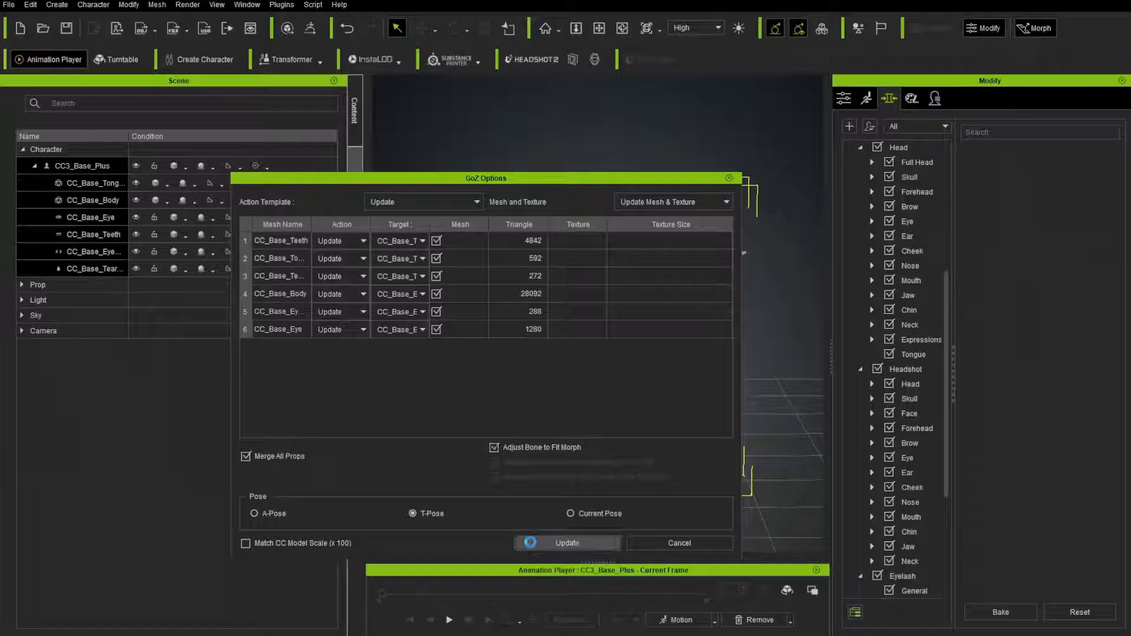
pyautogui.click(449, 620)
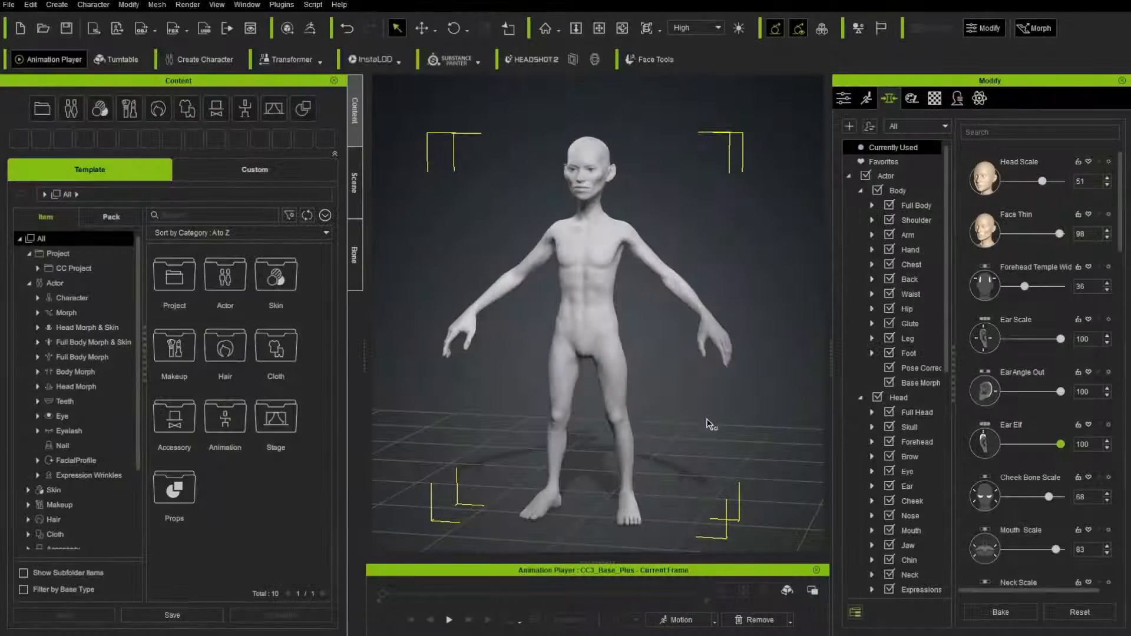
pyautogui.moveTo(741, 407); pyautogui.dragTo(718, 407, button='right')
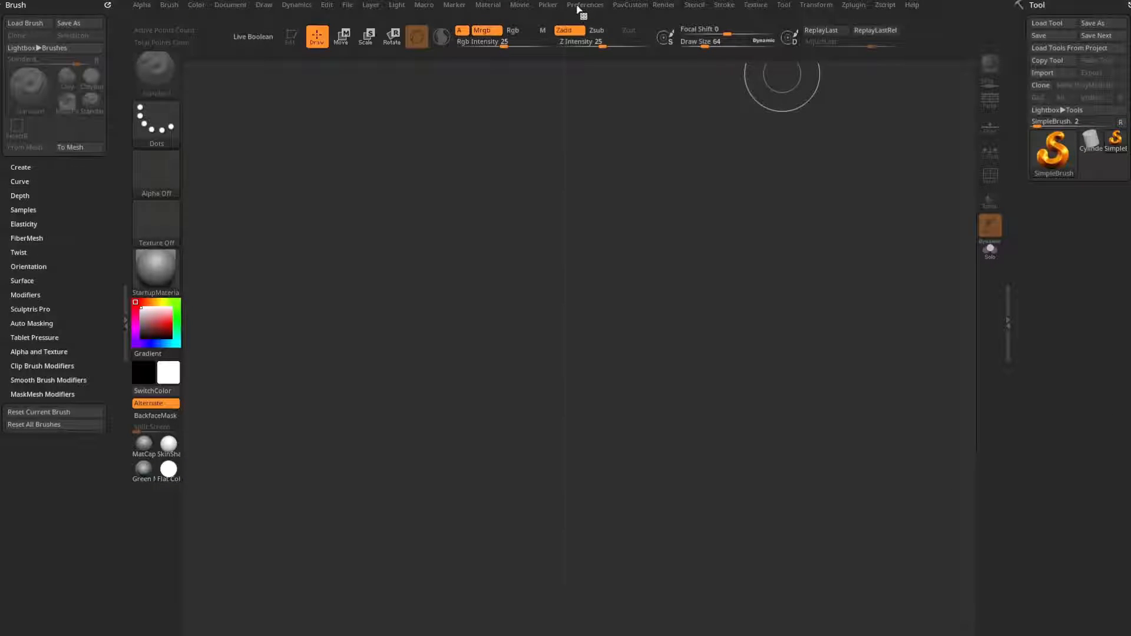
# Clear the GoZ cache files in the ZBrush preferences.
pyautogui.click(578, 7)
pyautogui.click(597, 543)
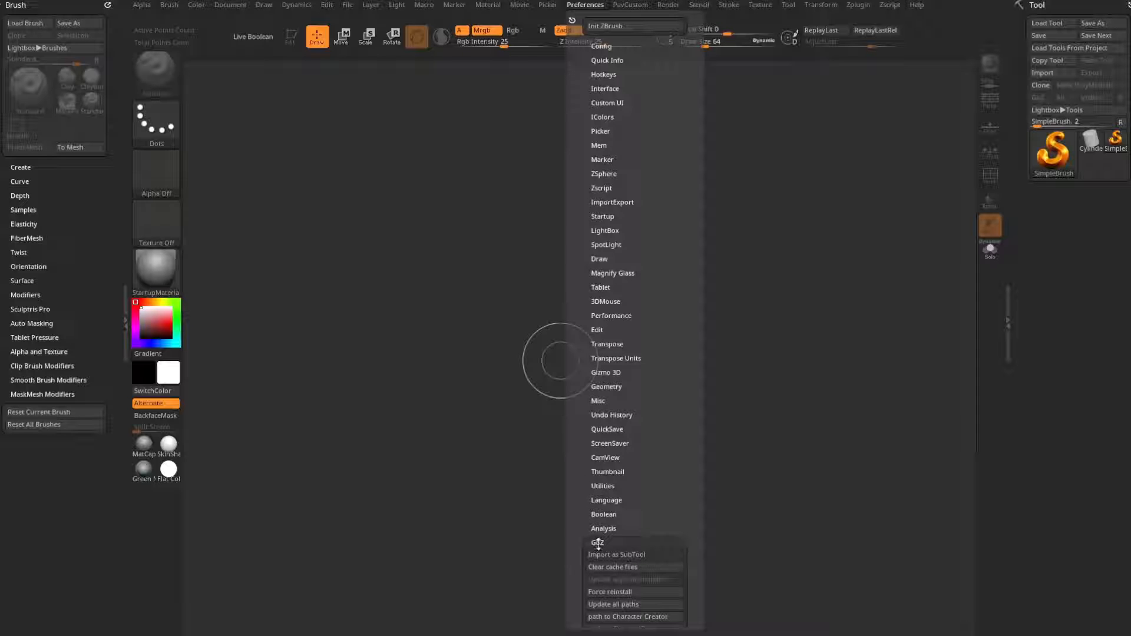
pyautogui.click(627, 569)
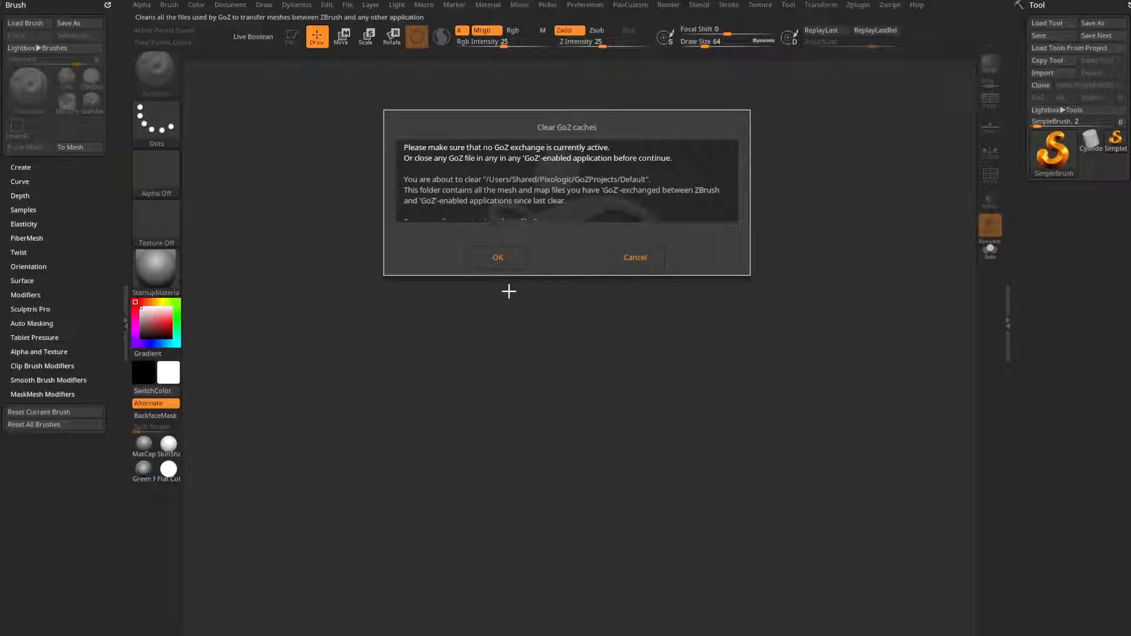
pyautogui.click(501, 258)
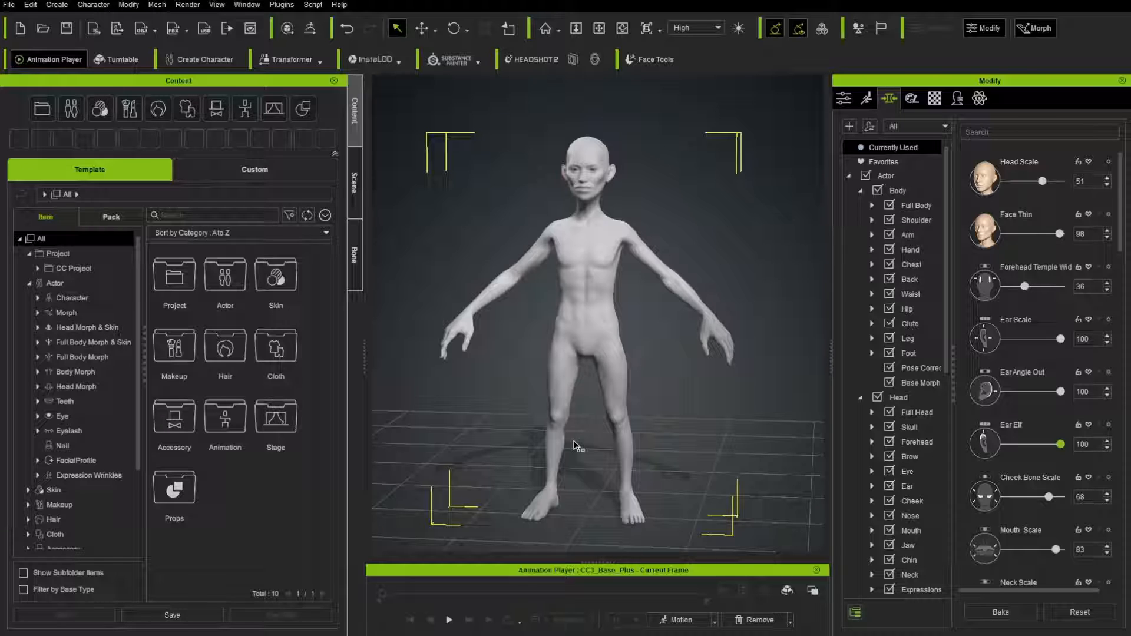
# Switch to Character Creator, show the character in the scene list, and look up the GoZ character export command.
pyautogui.click(355, 185)
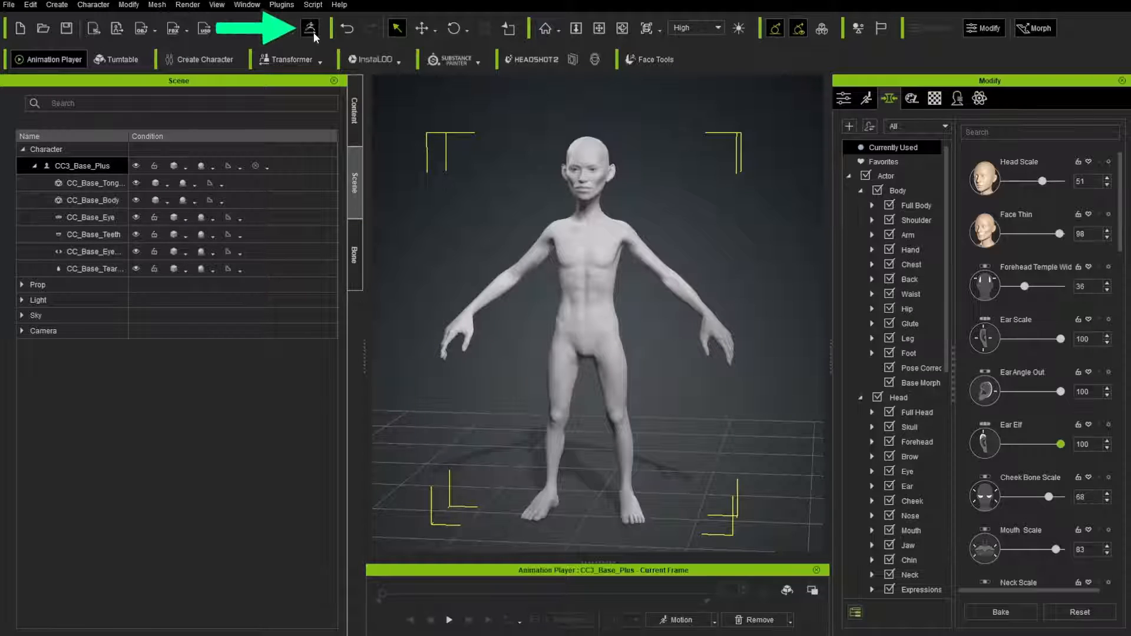
pyautogui.click(30, 5)
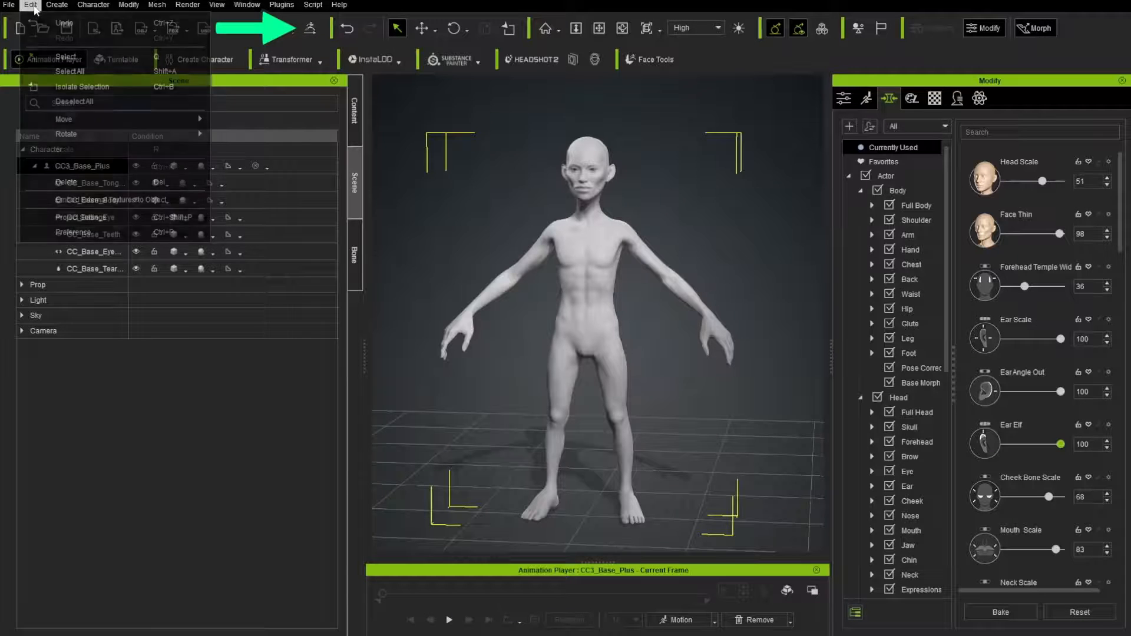
pyautogui.moveTo(12, 5)
pyautogui.moveTo(118, 115)
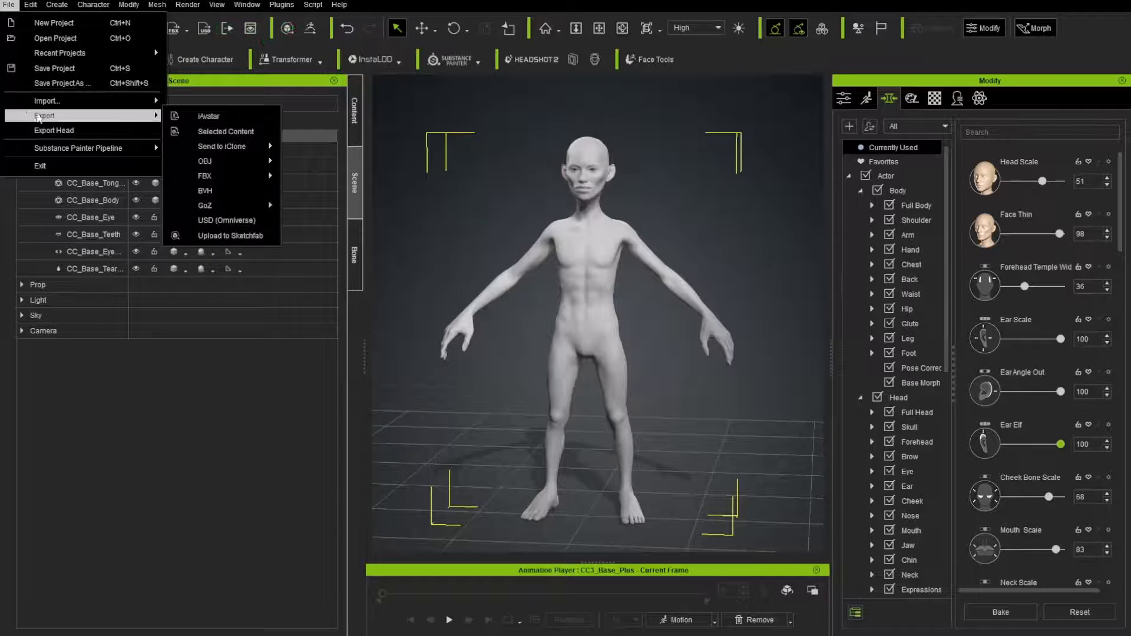
pyautogui.moveTo(205, 212)
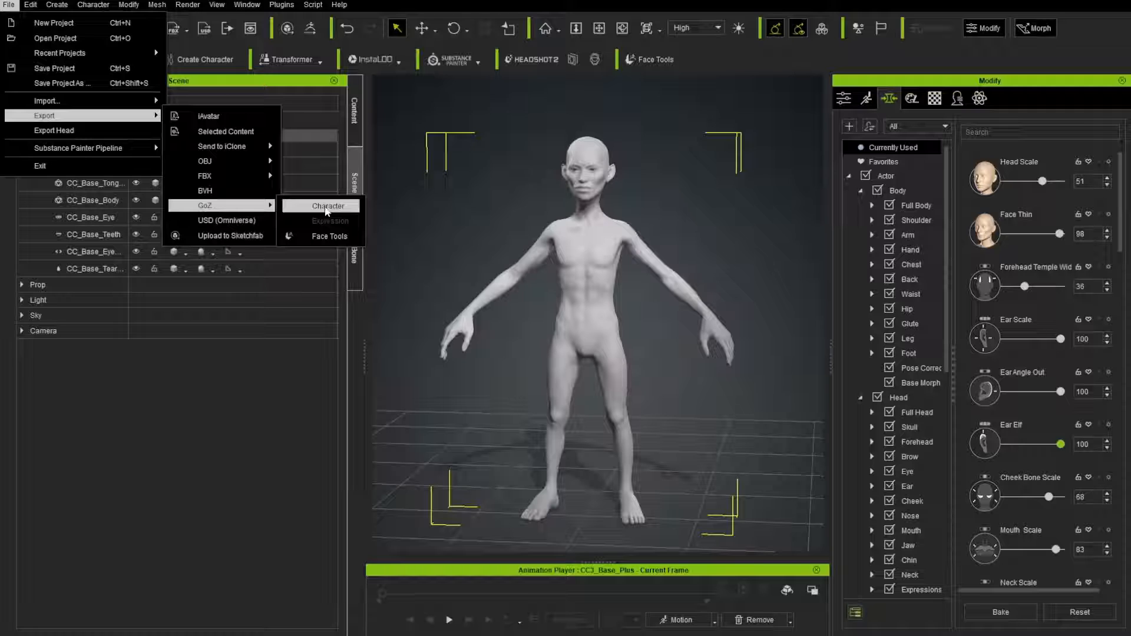
pyautogui.click(427, 25)
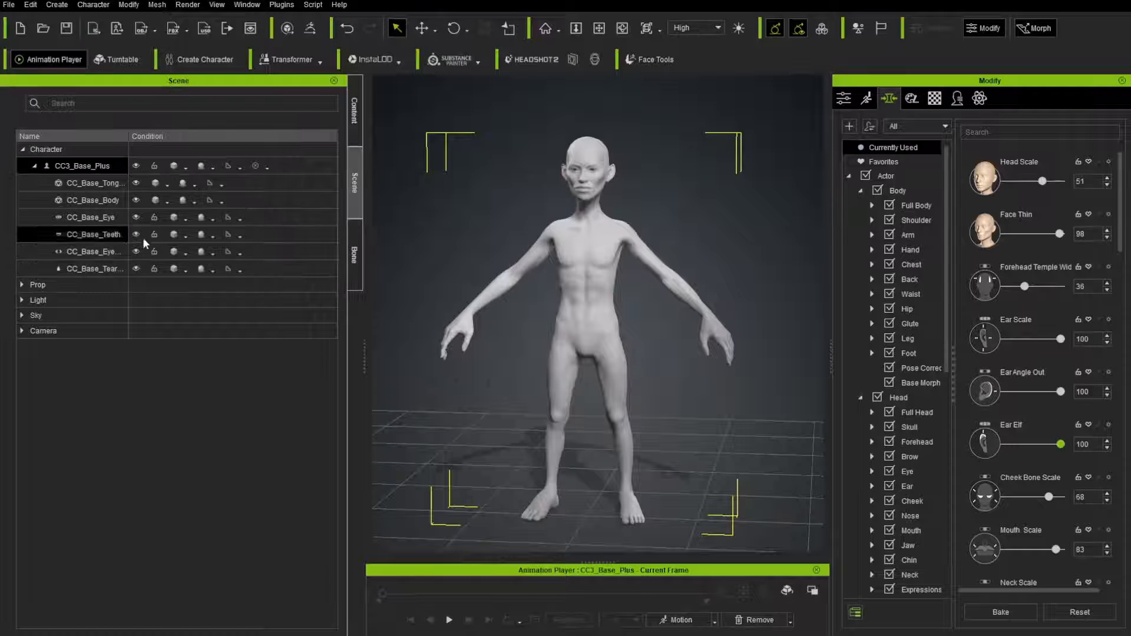
# Send CC3_Base_Plus with all its meshes to ZBrush through GoZ, splitting off Eyelash and Tear Ducts and using the Current Pose.
pyautogui.keyDown('shift'); pyautogui.click(102, 270); pyautogui.keyUp('shift')
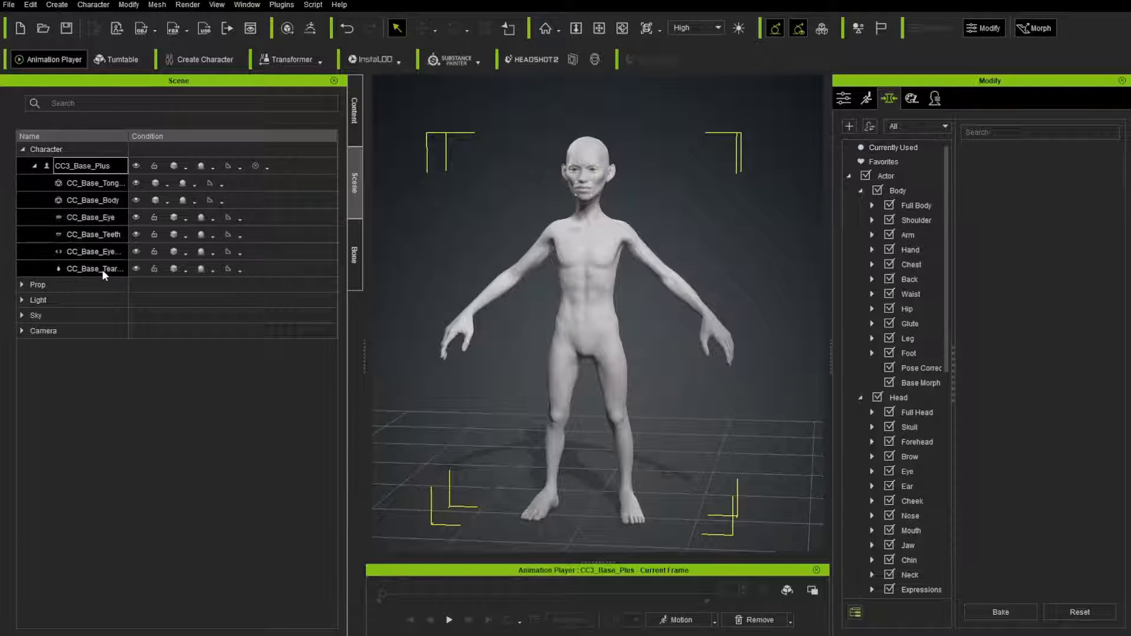
pyautogui.click(312, 29)
pyautogui.moveTo(365, 184); pyautogui.dragTo(415, 159)
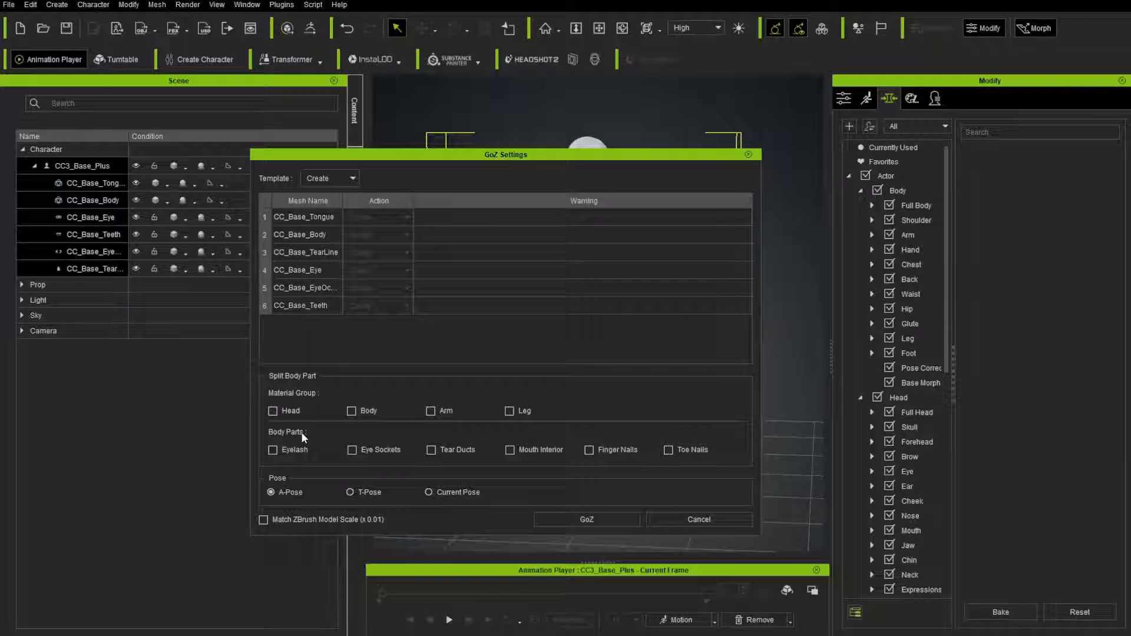
pyautogui.click(295, 451)
pyautogui.click(377, 491)
pyautogui.click(448, 493)
pyautogui.moveTo(537, 157); pyautogui.dragTo(319, 174)
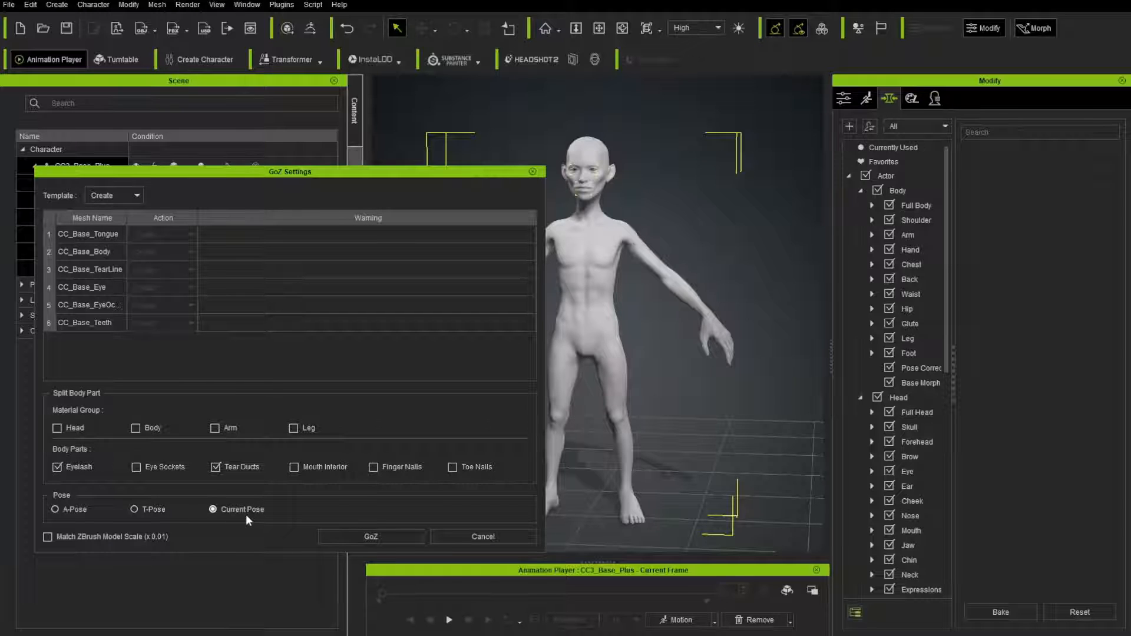
pyautogui.click(360, 535)
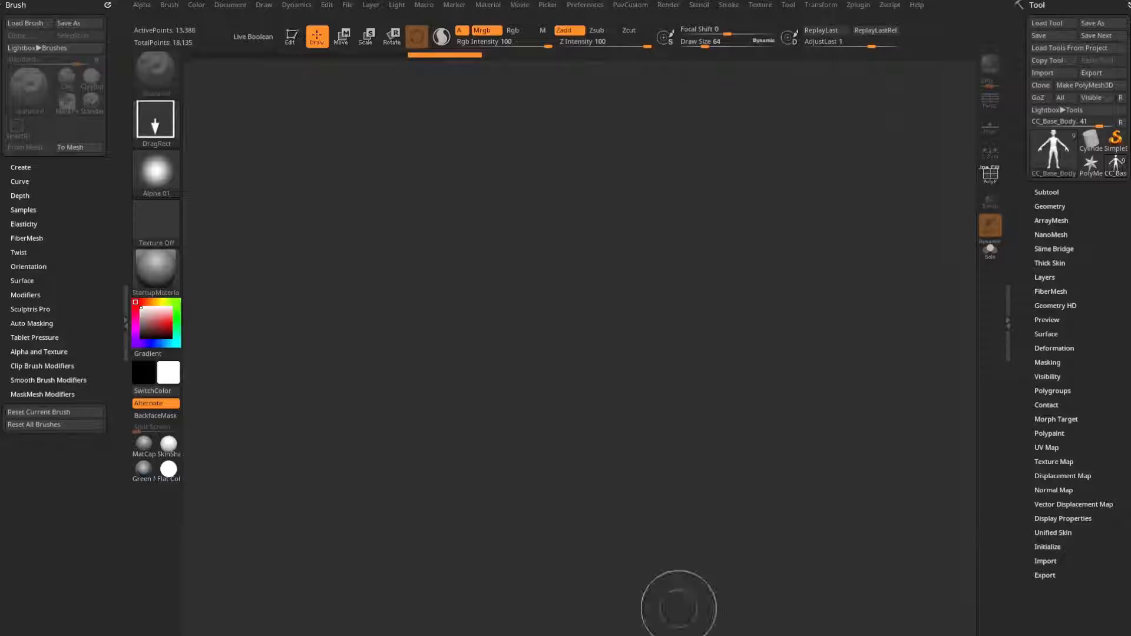
# Switch to the browser, open the "Intro to ZBrush - New and Updated!" YouTube playlist, and look through its videos.
pyautogui.moveTo(450, 18); pyautogui.dragTo(385, 60)
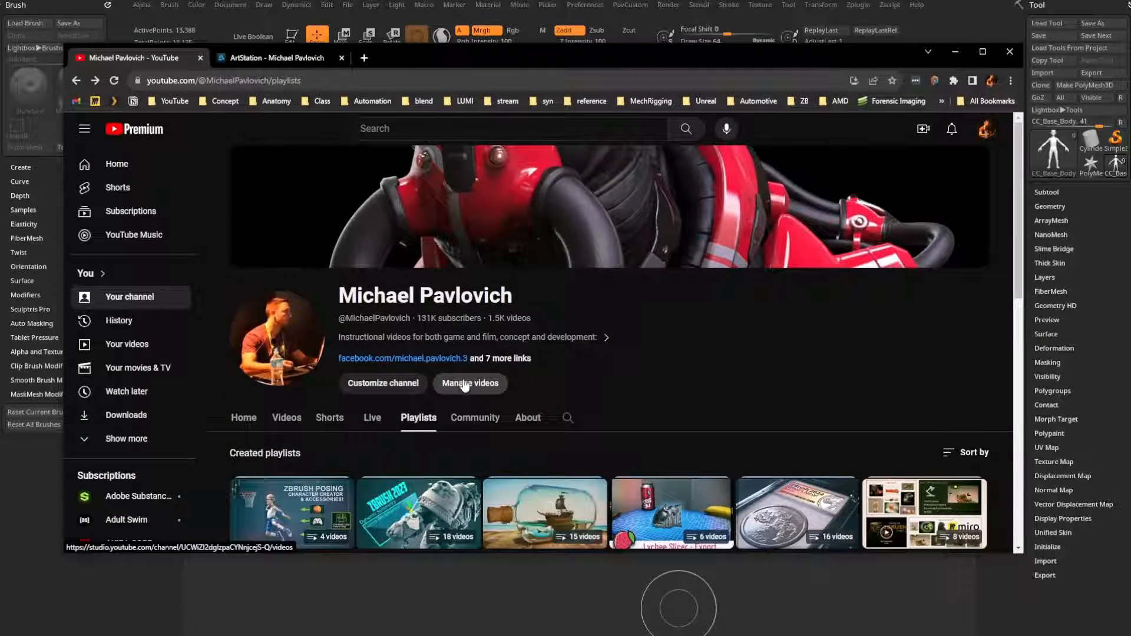
pyautogui.scroll(-5, 406, 416)
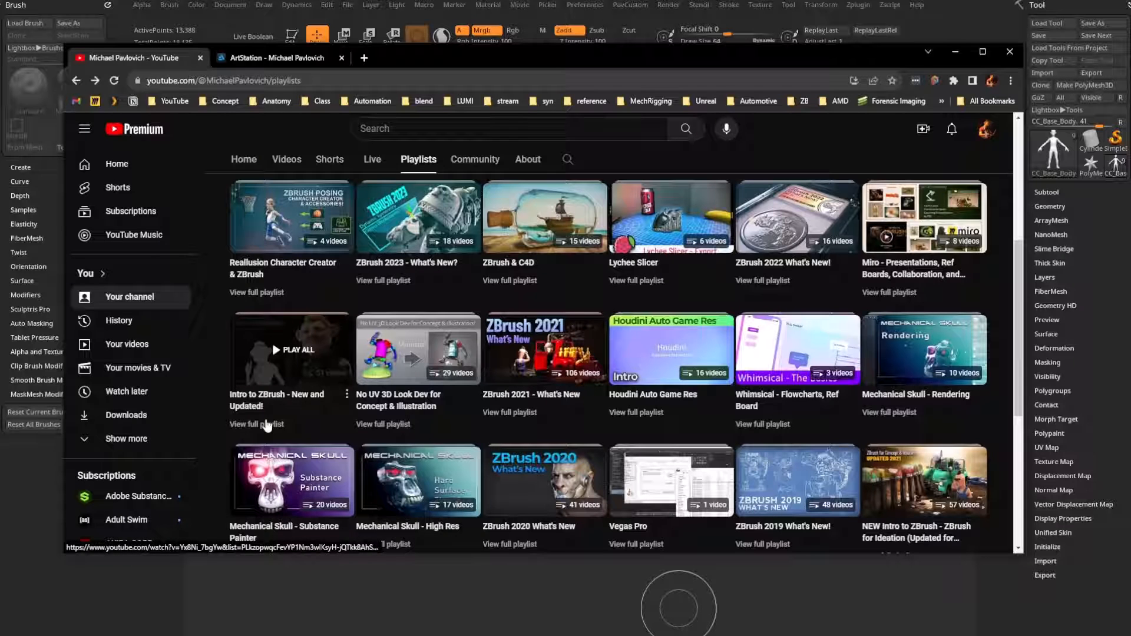
pyautogui.click(265, 425)
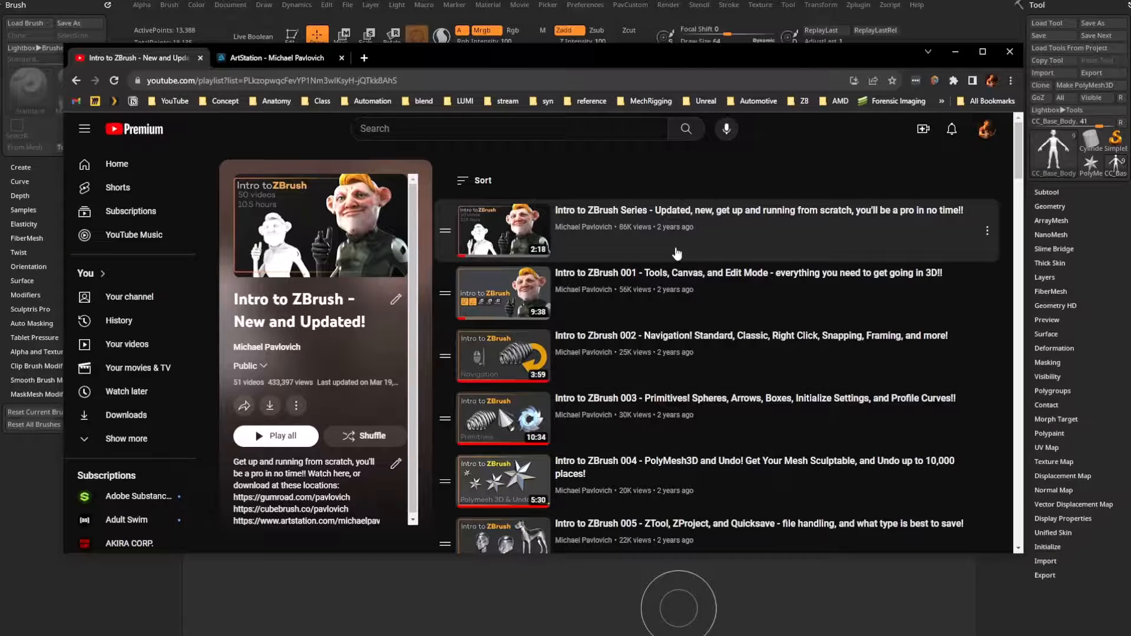
pyautogui.scroll(-20, 678, 254)
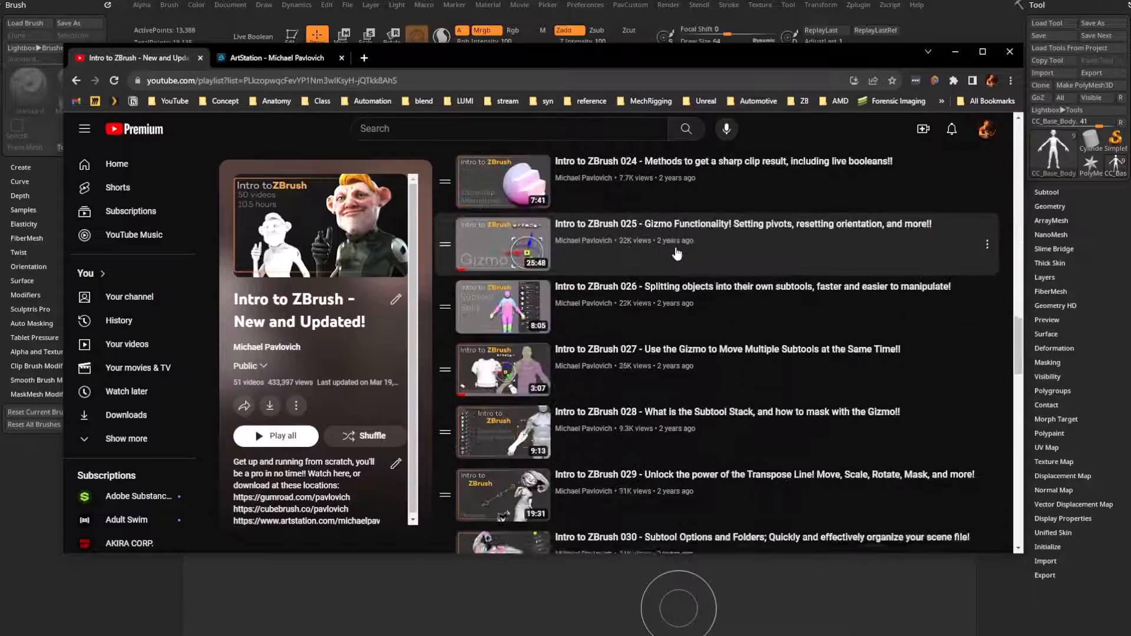
pyautogui.scroll(-5, 677, 253)
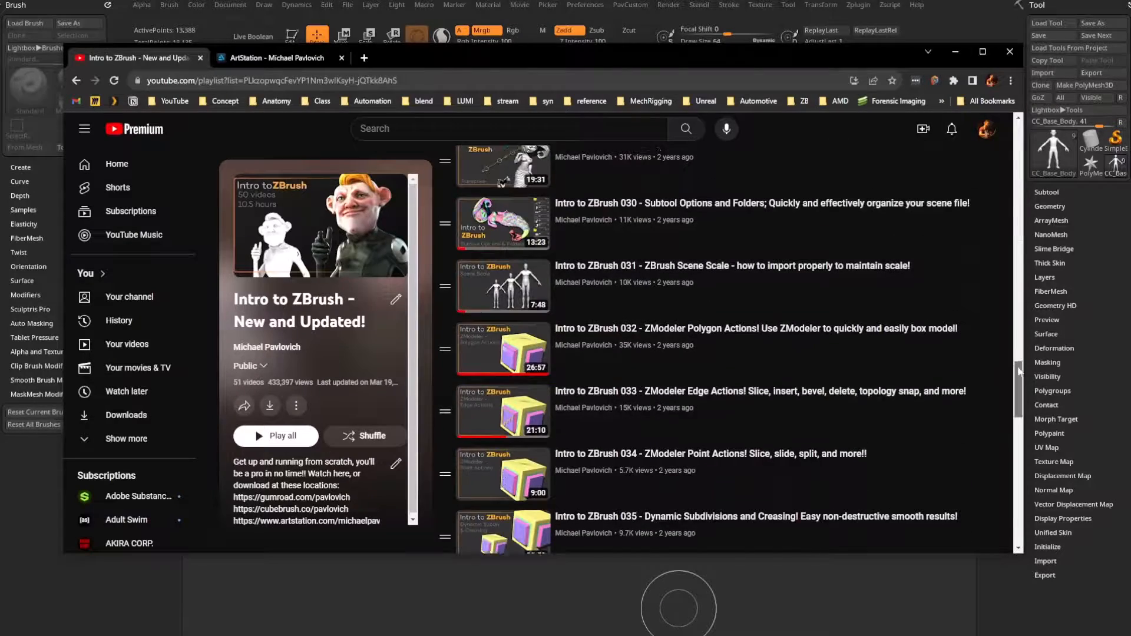
pyautogui.moveTo(1019, 371); pyautogui.dragTo(1052, 473)
# Browse the ArtStation portfolio, examining the Baseball Head project and the ZBrush tutorial entries.
pyautogui.click(277, 58)
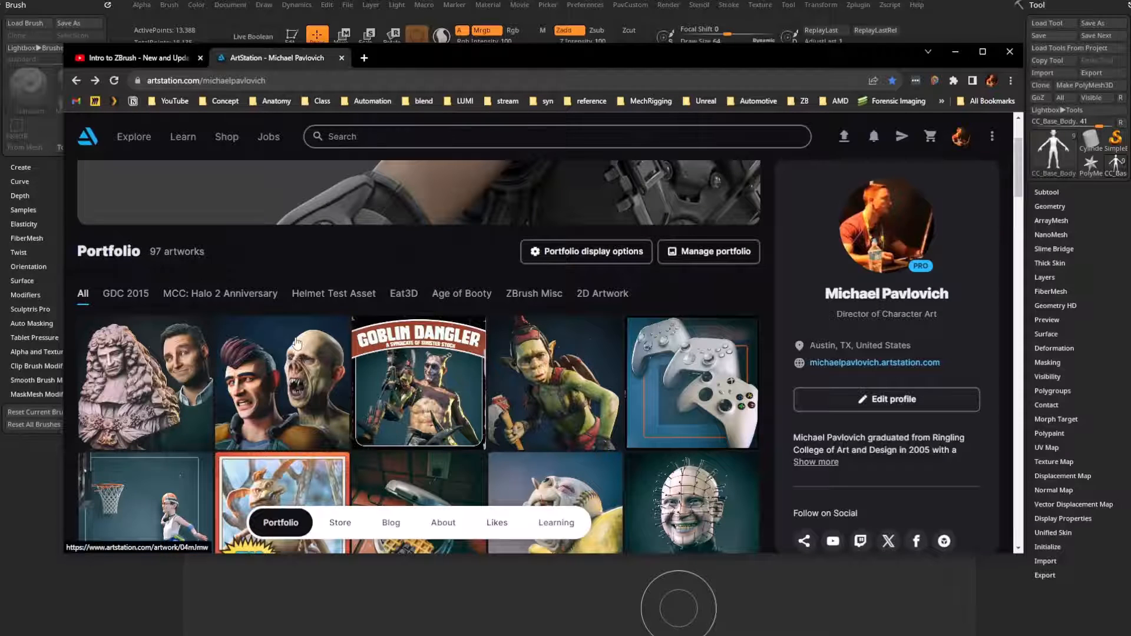
pyautogui.scroll(-4, 456, 305)
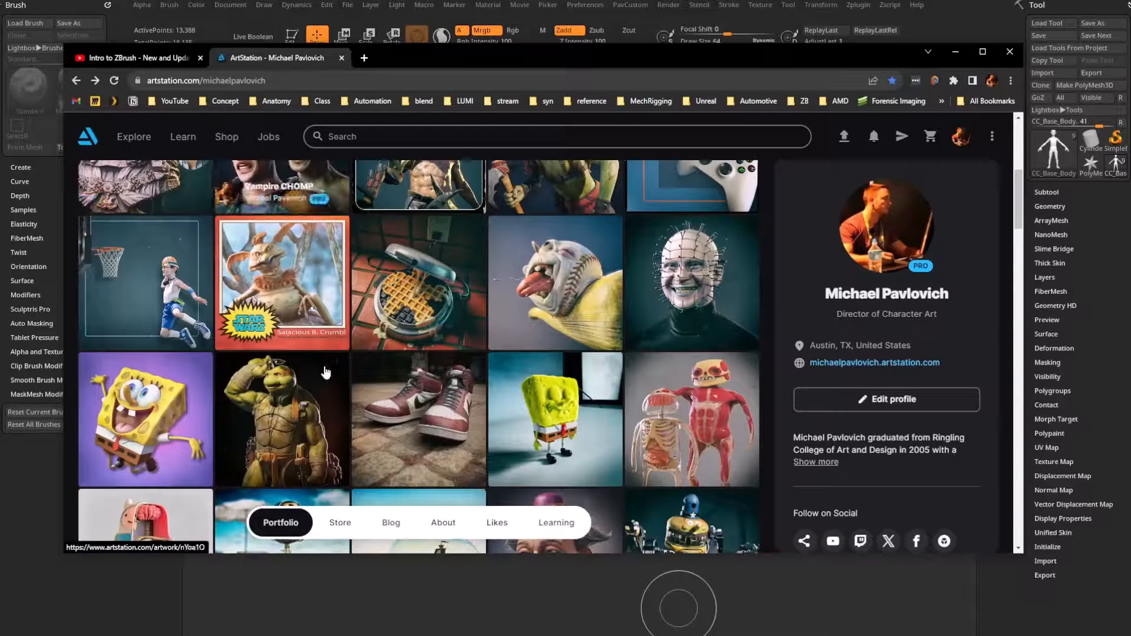
pyautogui.click(568, 271)
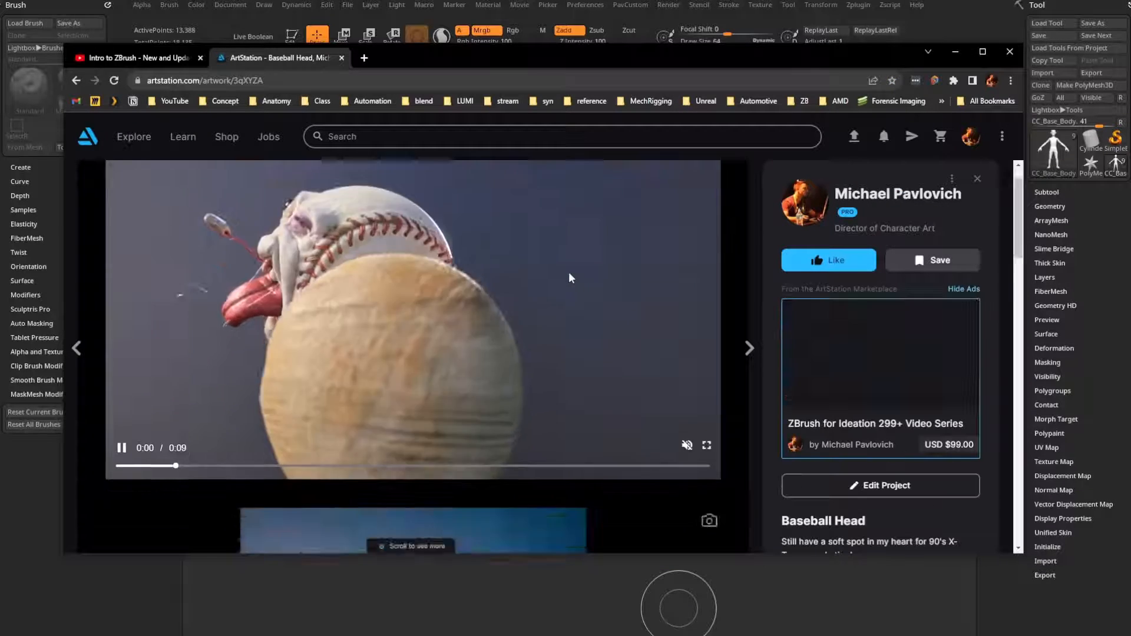
pyautogui.scroll(-8, 569, 278)
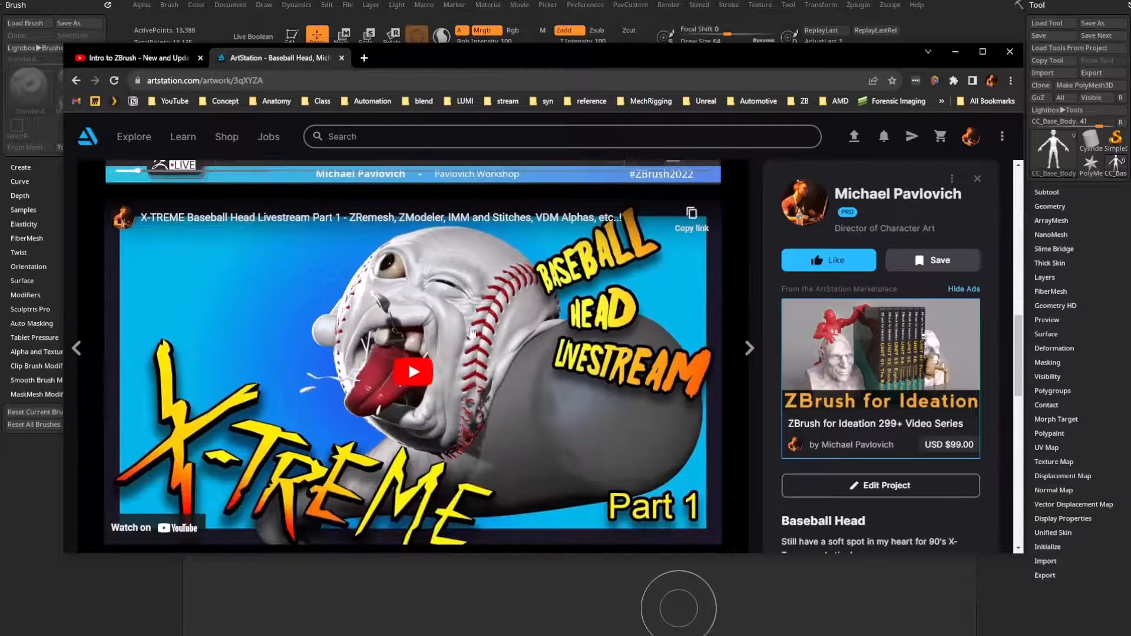
pyautogui.scroll(-5, 424, 375)
pyautogui.scroll(-3, 423, 376)
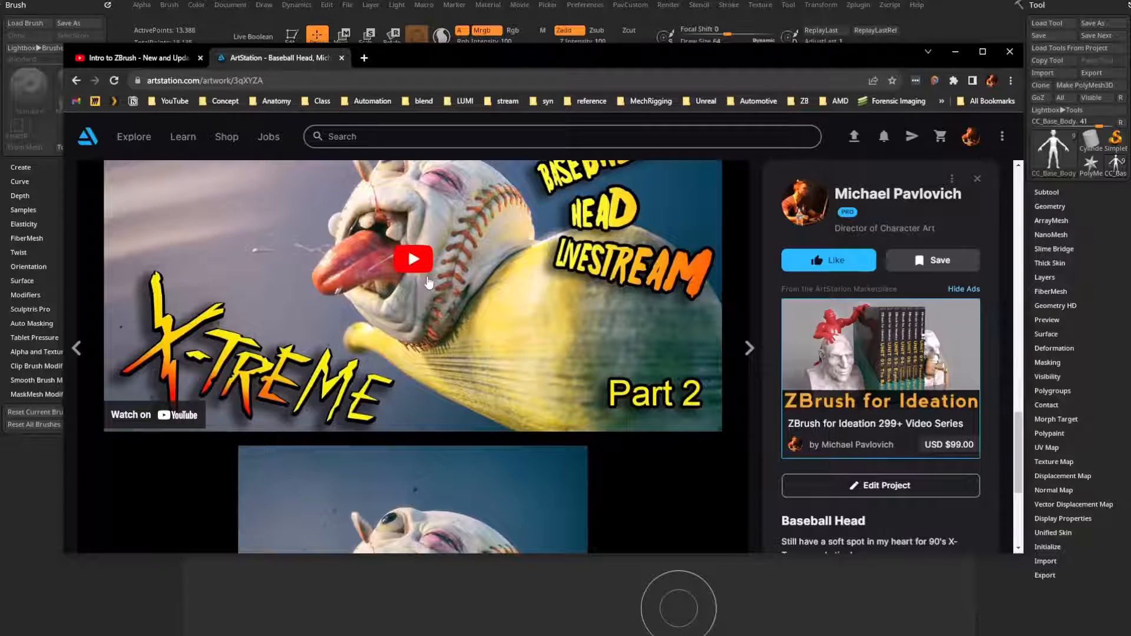
pyautogui.hotkey('alt', 'Left')
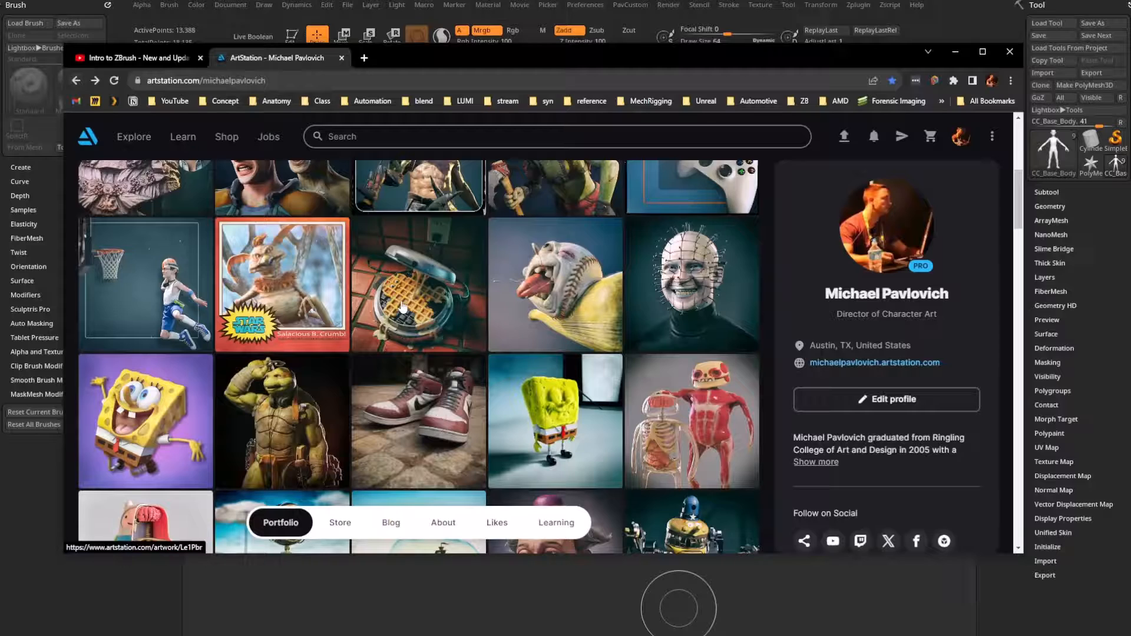
pyautogui.scroll(-6, 401, 307)
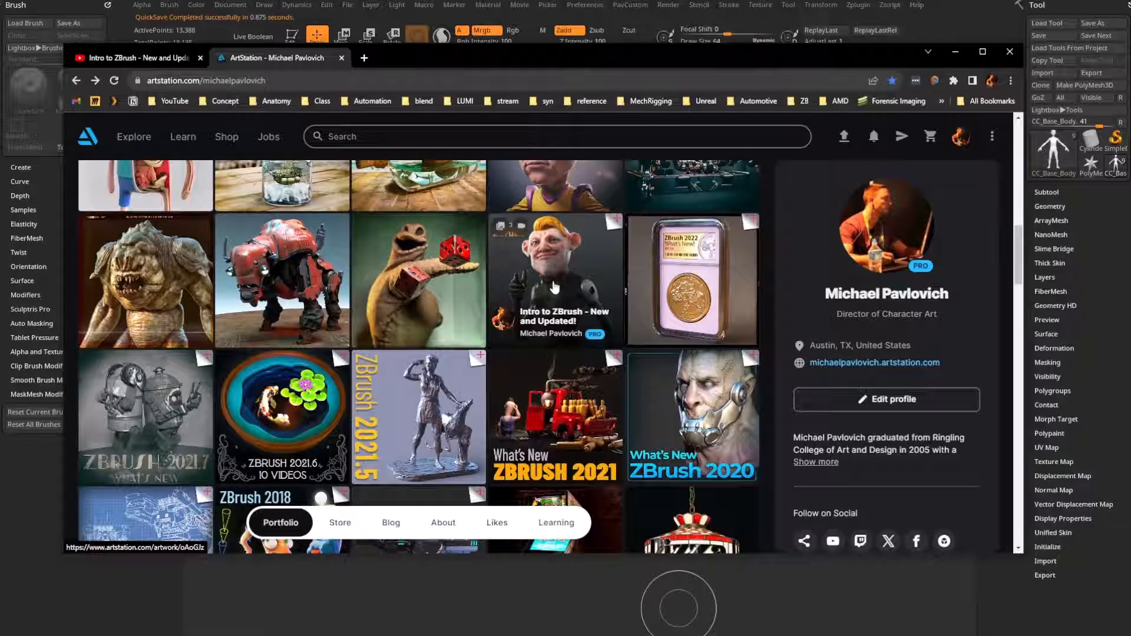
pyautogui.scroll(-1, 605, 287)
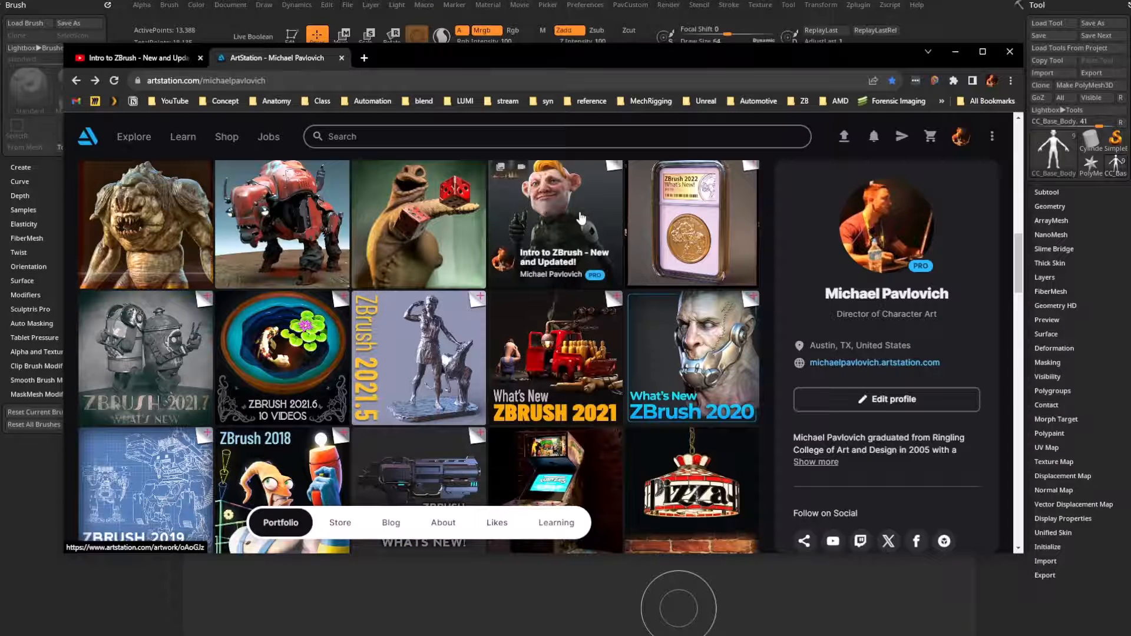
# Go back from the YouTube playlist, move the browser away, and check the CC_Base_Body tool's information in ZBrush.
pyautogui.click(148, 59)
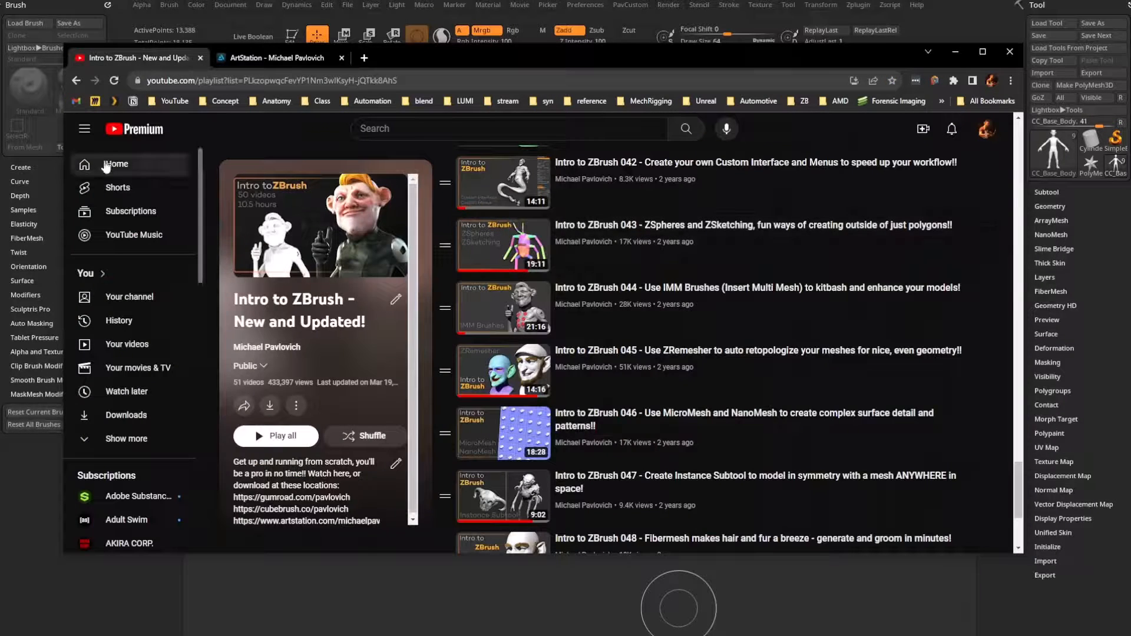
pyautogui.click(76, 80)
pyautogui.moveTo(446, 59); pyautogui.dragTo(536, 635)
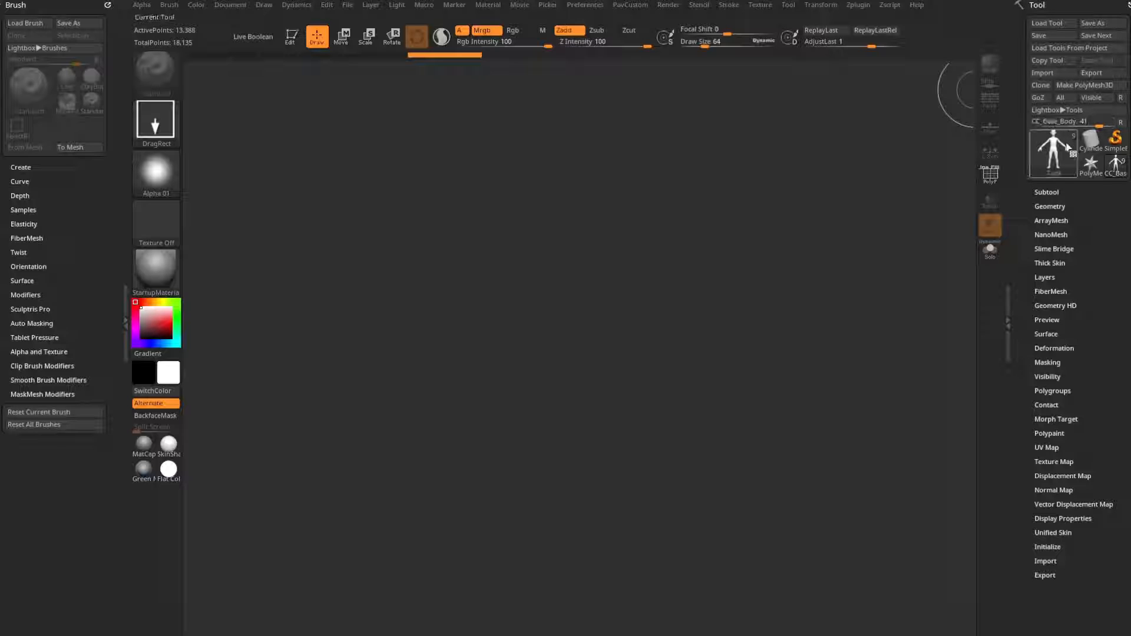
pyautogui.moveTo(1076, 144)
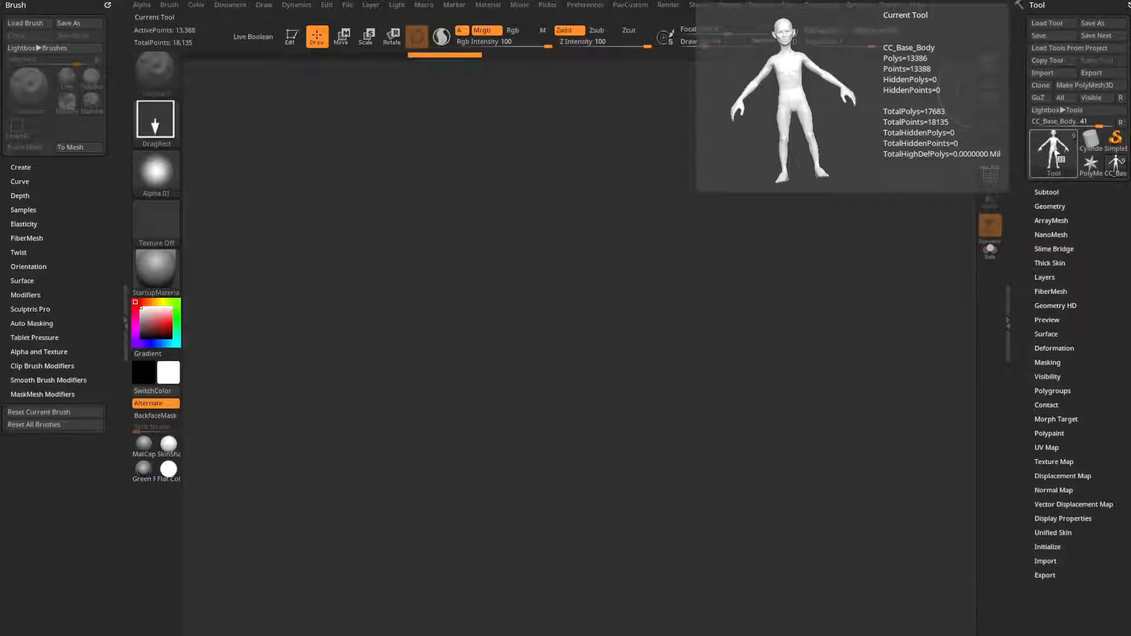
# Draw the CC_Base_Body tool onto the canvas and put it into Edit mode.
pyautogui.moveTo(570, 393); pyautogui.dragTo(571, 400)
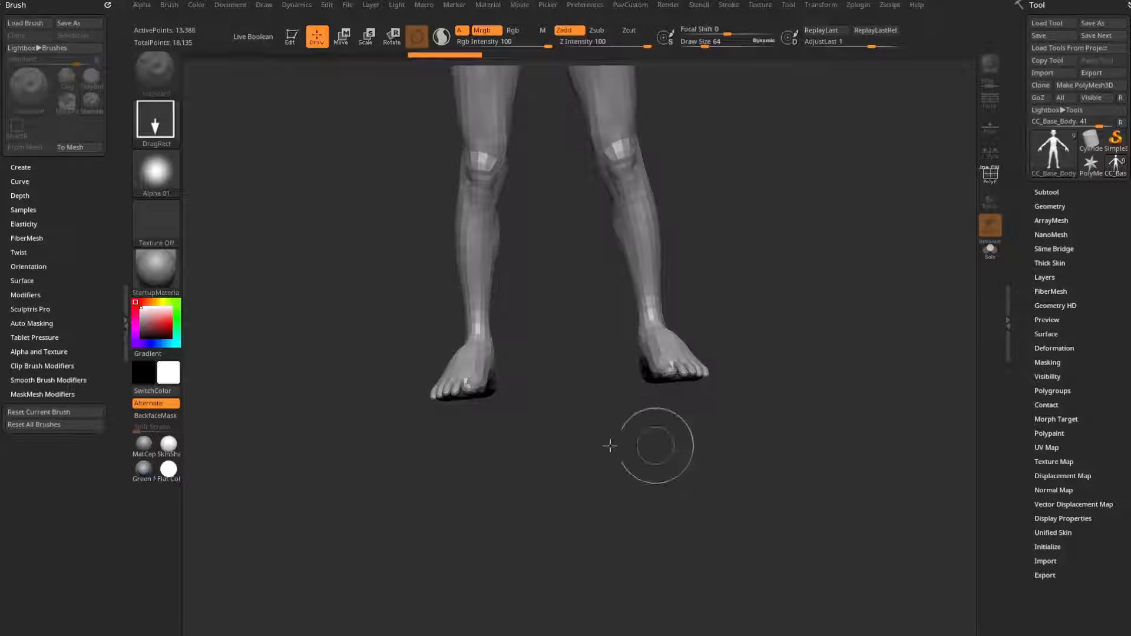
pyautogui.click(292, 36)
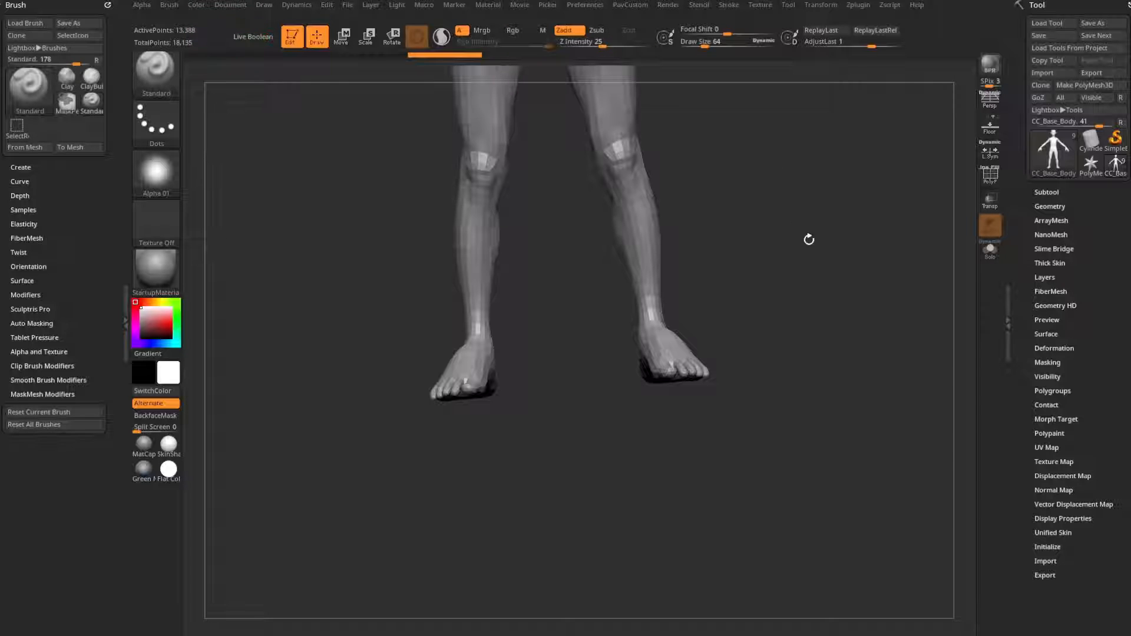
pyautogui.keyDown('shift'); pyautogui.moveTo(808, 240); pyautogui.dragTo(816, 236); pyautogui.keyUp('shift')
pyautogui.moveTo(816, 236)
pyautogui.keyDown('alt'); pyautogui.mouseDown()
pyautogui.moveTo(818, 210)
pyautogui.moveTo(903, 276)
pyautogui.moveTo(719, 285)
pyautogui.moveTo(887, 278)
pyautogui.moveTo(854, 291)
pyautogui.moveTo(878, 274)
pyautogui.moveTo(776, 205)
pyautogui.moveTo(777, 240)
pyautogui.moveTo(766, 238)
pyautogui.moveTo(788, 242)
pyautogui.mouseUp(); pyautogui.keyUp('alt')
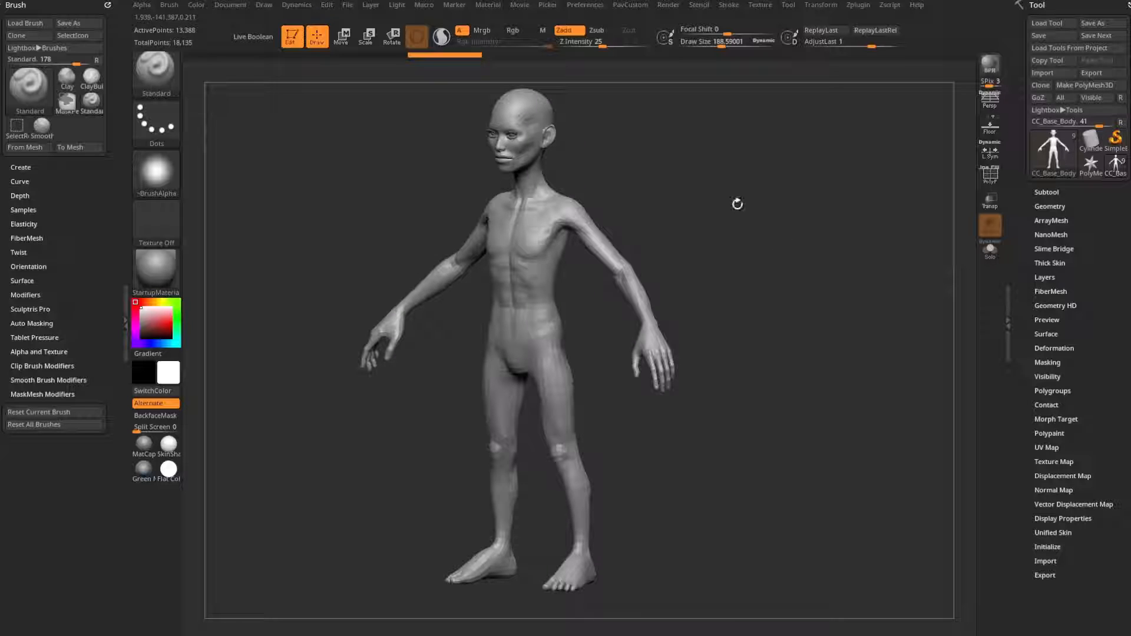
pyautogui.keyDown('shift'); pyautogui.moveTo(737, 204); pyautogui.dragTo(715, 225); pyautogui.keyUp('shift')
pyautogui.moveTo(789, 197); pyautogui.dragTo(786, 231)
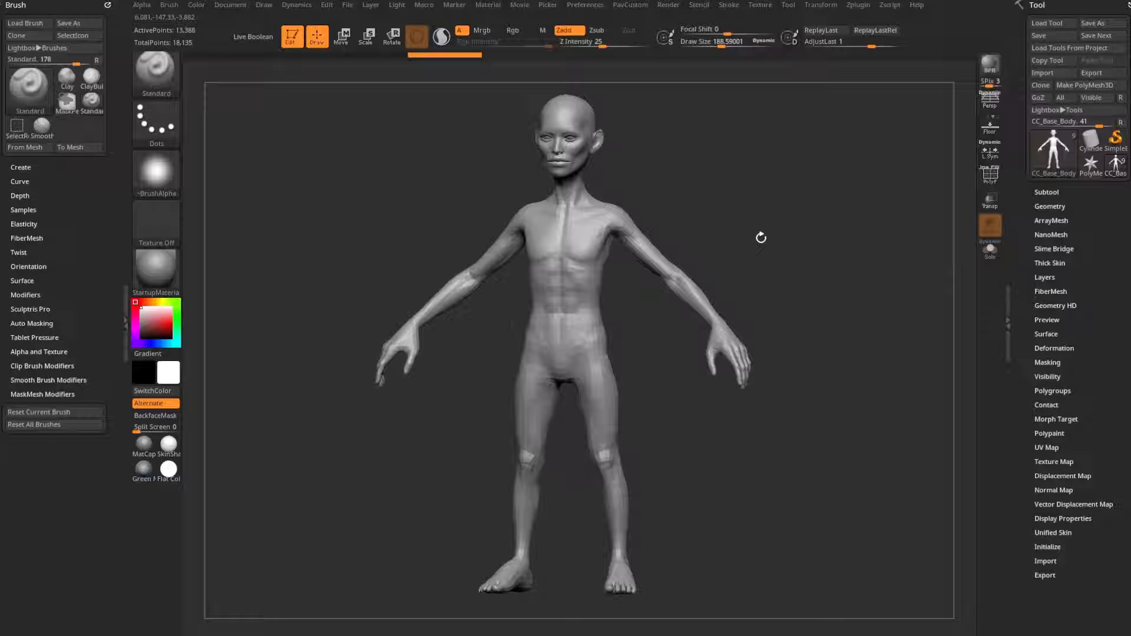
# Raise the brush's Draw Size to 1000, then bring it back down to about 49.
pyautogui.press('s')
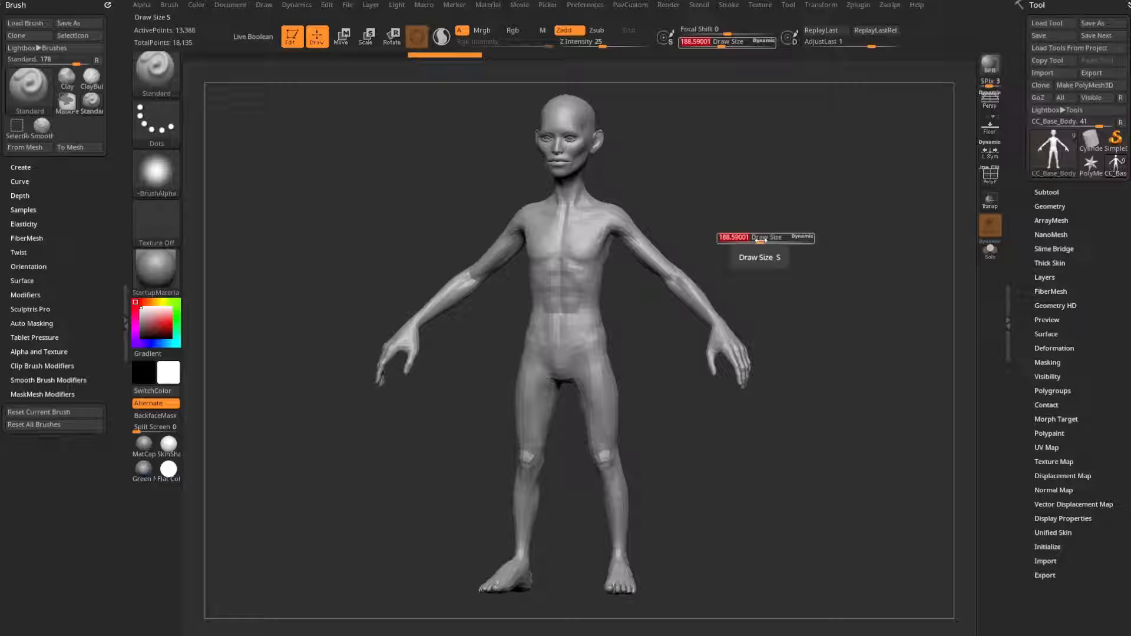
pyautogui.moveTo(809, 241); pyautogui.dragTo(816, 244)
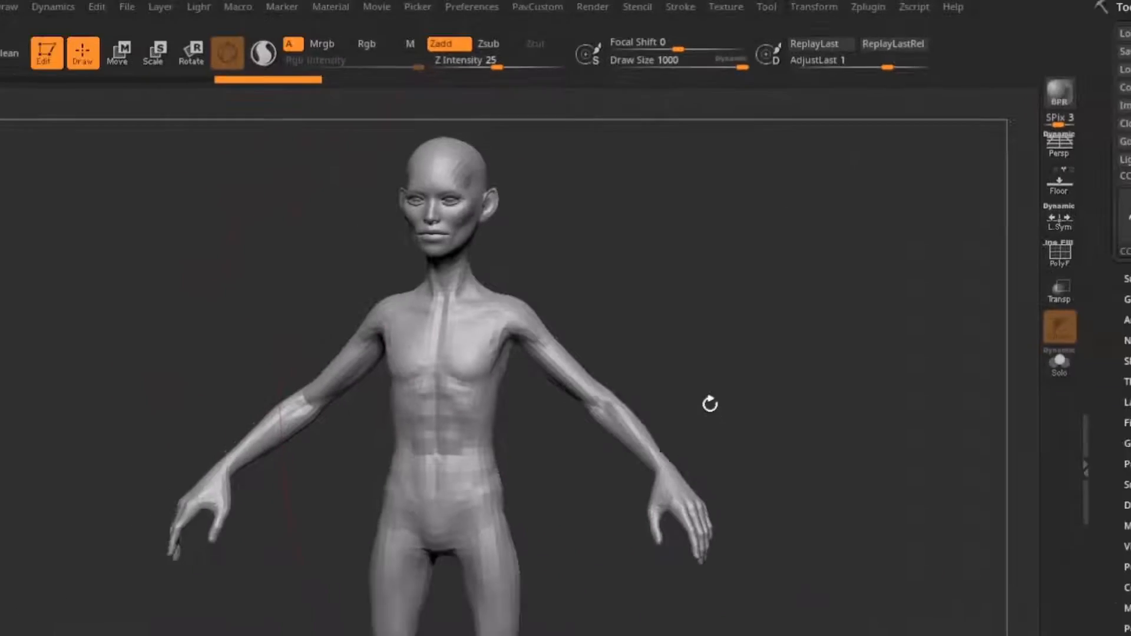
pyautogui.press('s')
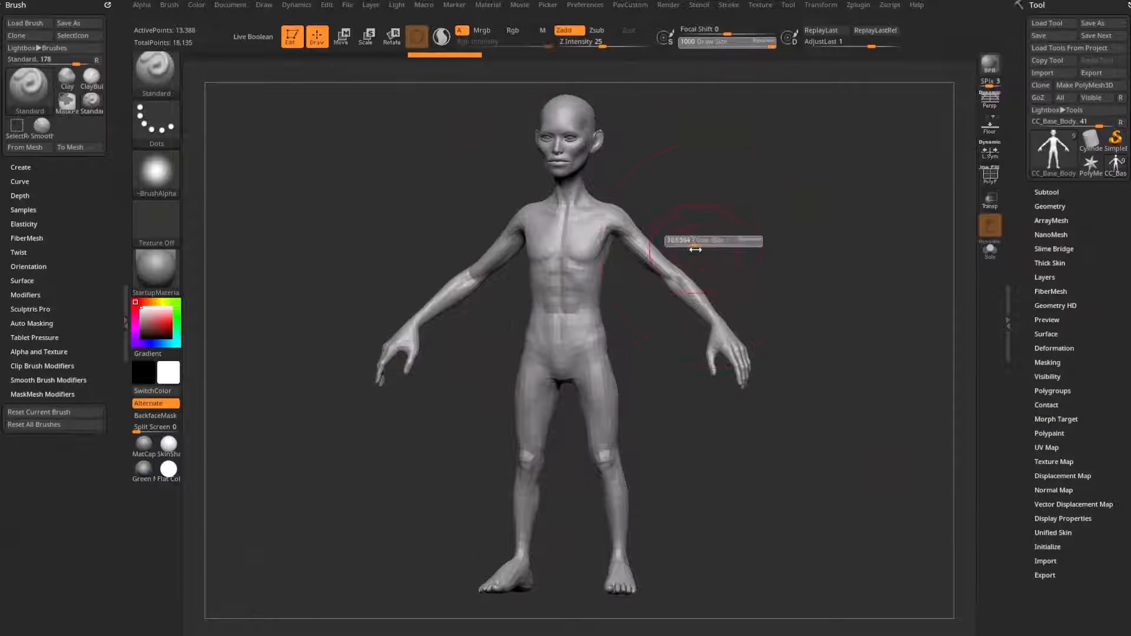
pyautogui.moveTo(696, 250)
pyautogui.mouseDown()
pyautogui.moveTo(683, 248)
pyautogui.moveTo(745, 241)
pyautogui.moveTo(734, 240)
pyautogui.mouseUp()
pyautogui.press('s')
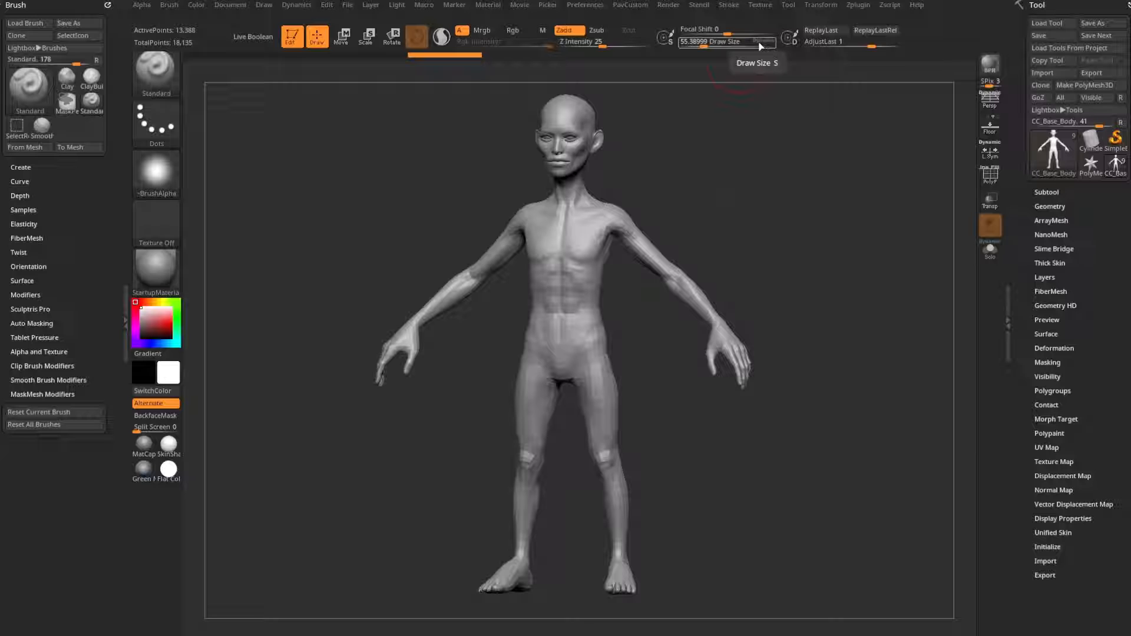
pyautogui.moveTo(821, 280); pyautogui.dragTo(837, 254)
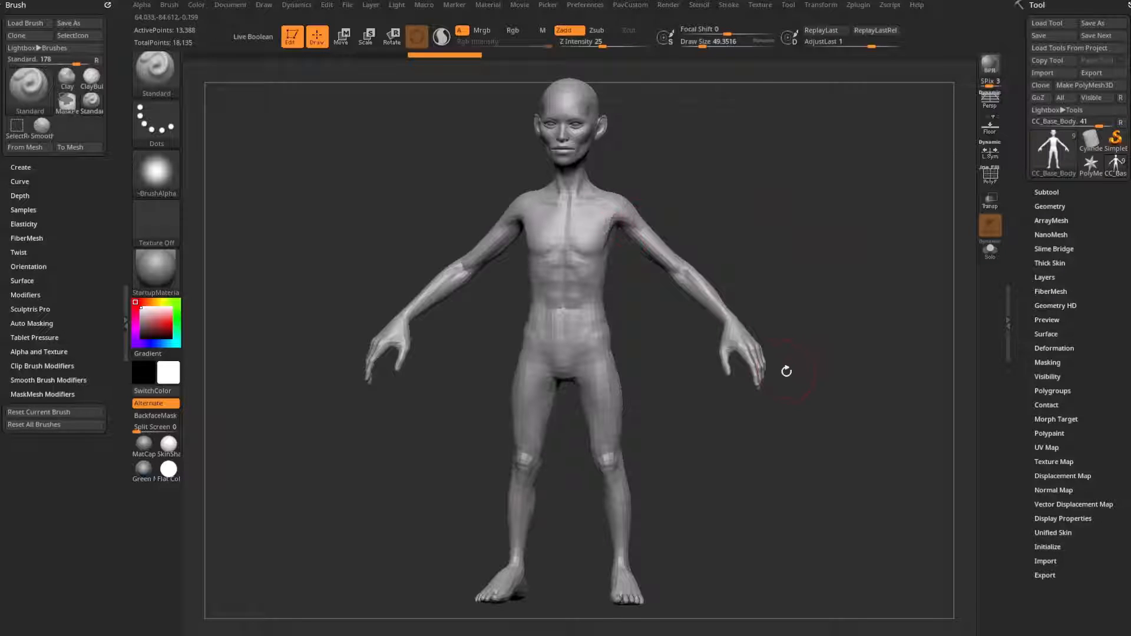
# Check the Draw preferences and raise the brush's Draw Size to about 630.
pyautogui.click(583, 5)
pyautogui.click(600, 259)
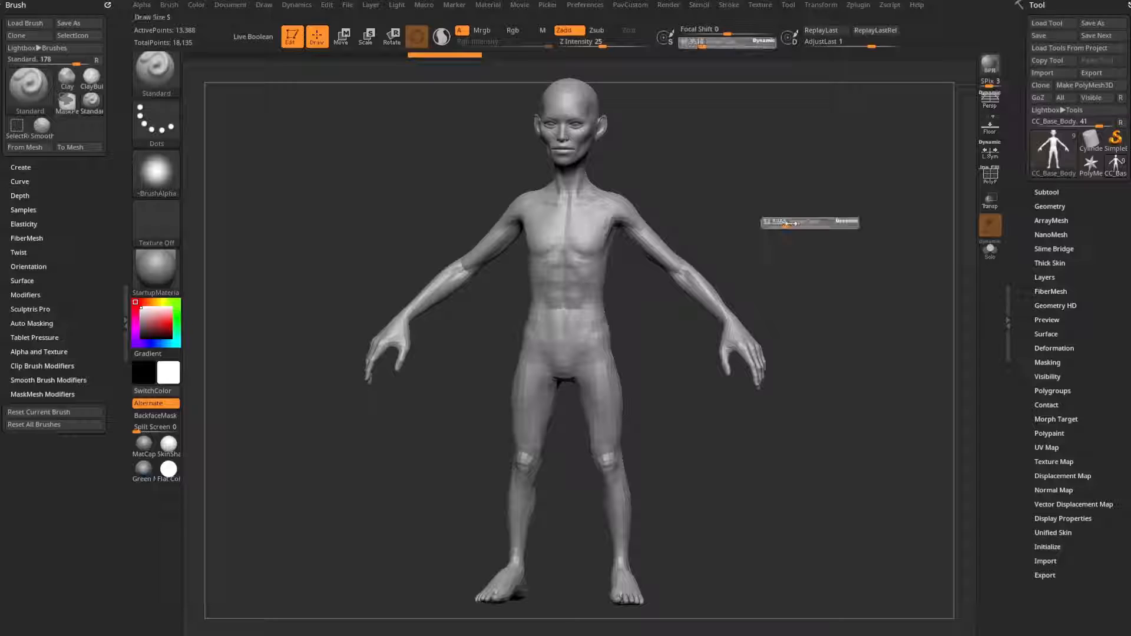
pyautogui.press('s')
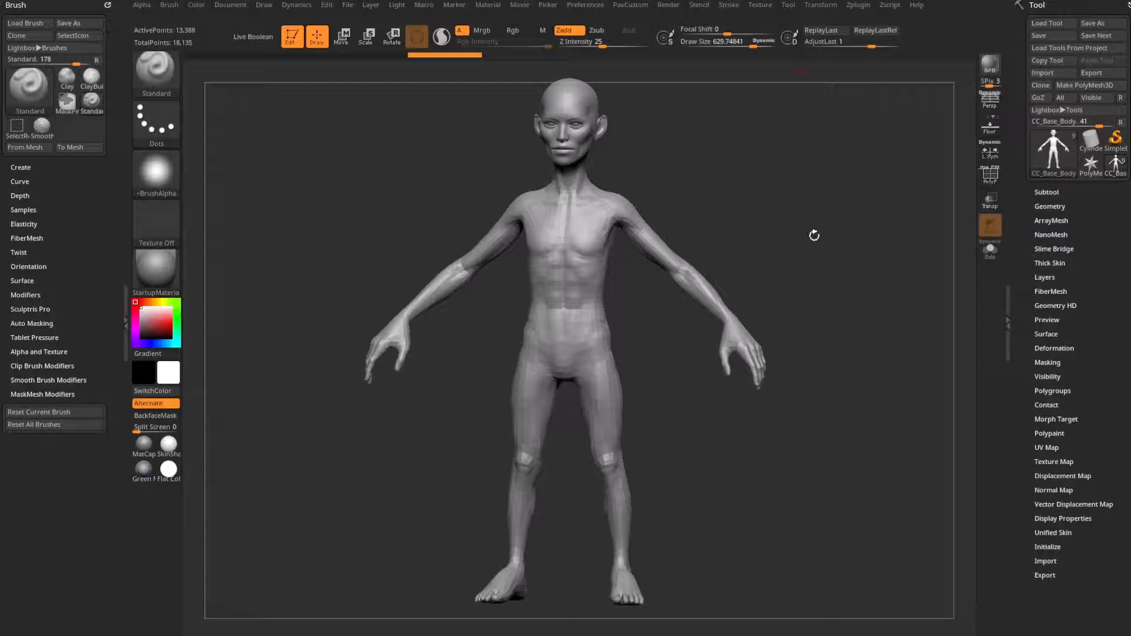
# Examine Scale Master's ZBrush Scale Unify option and the tool's export scale and offset settings.
pyautogui.click(858, 6)
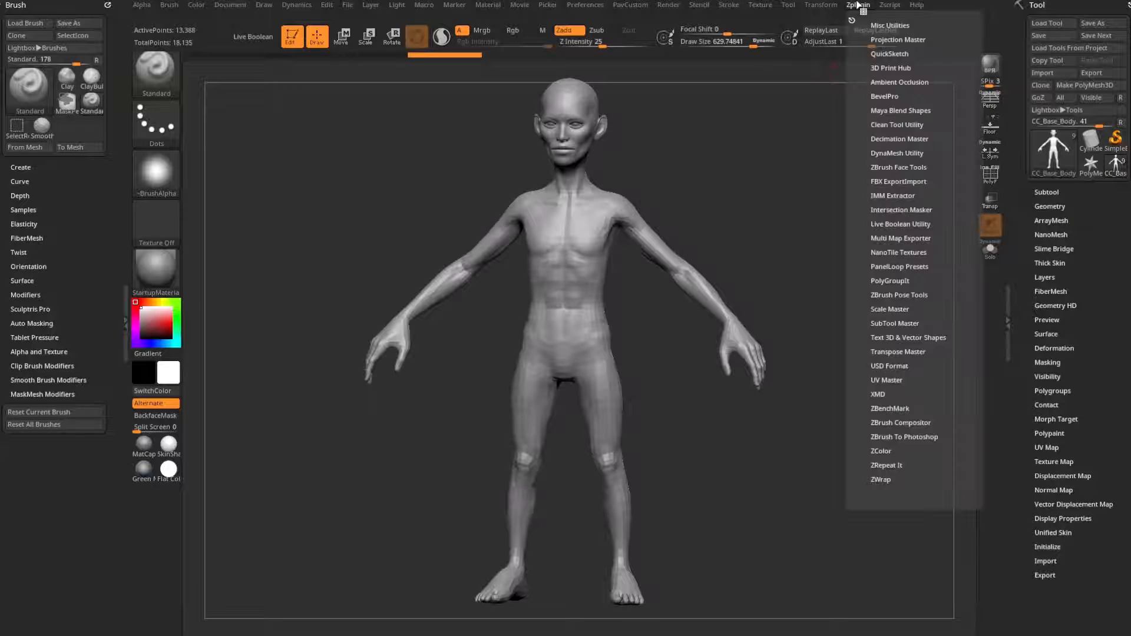
pyautogui.click(890, 310)
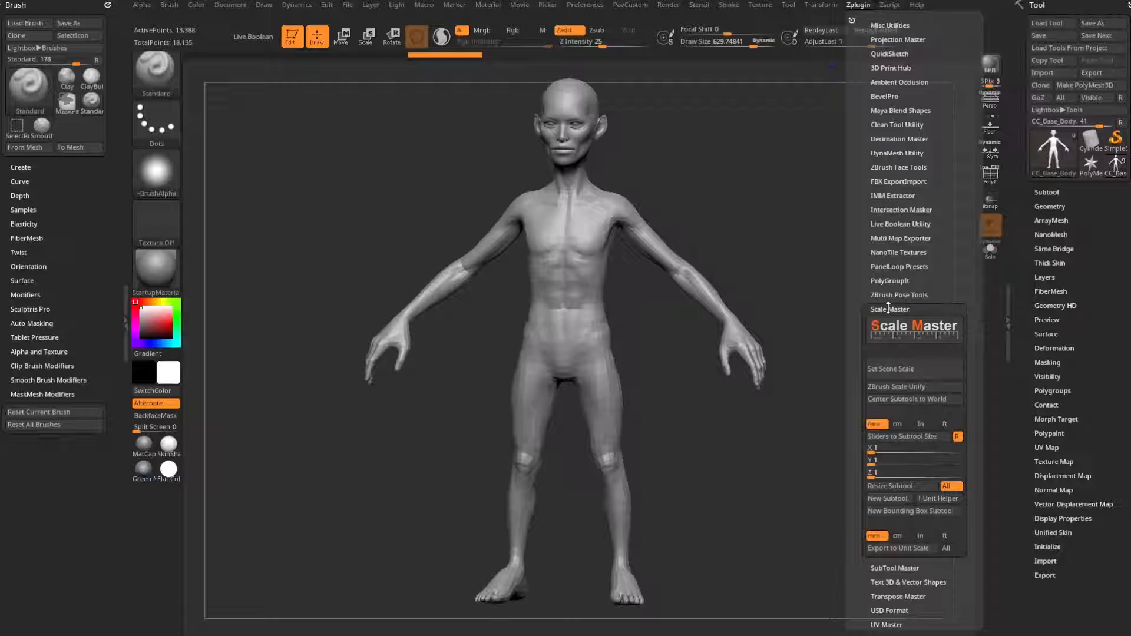
pyautogui.click(900, 387)
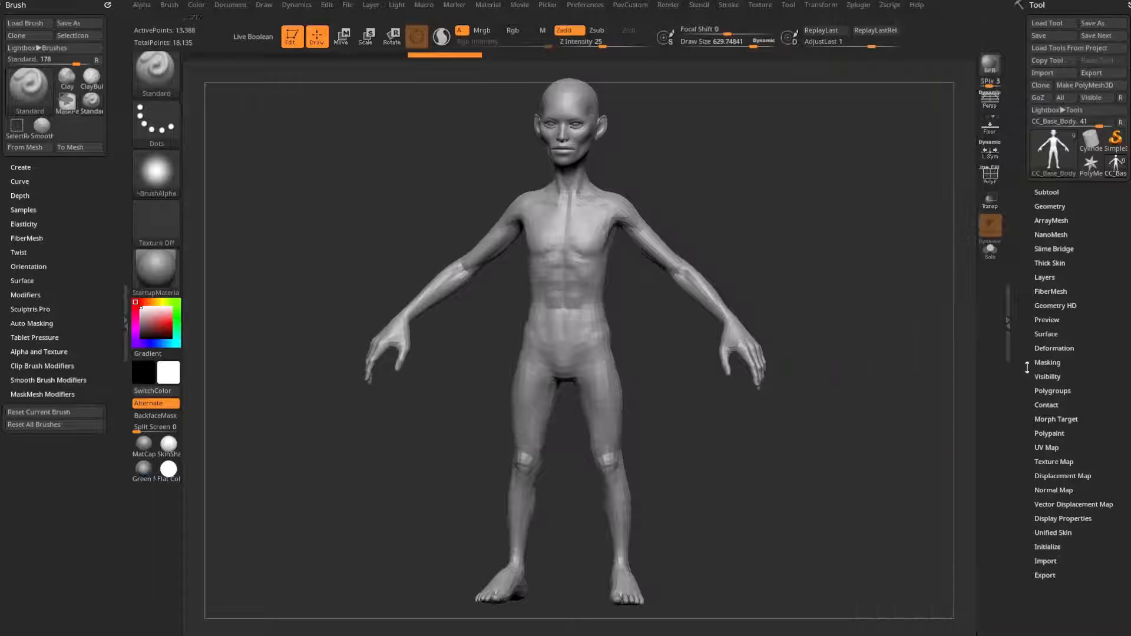
pyautogui.scroll(-4, 1027, 368)
pyautogui.click(1045, 481)
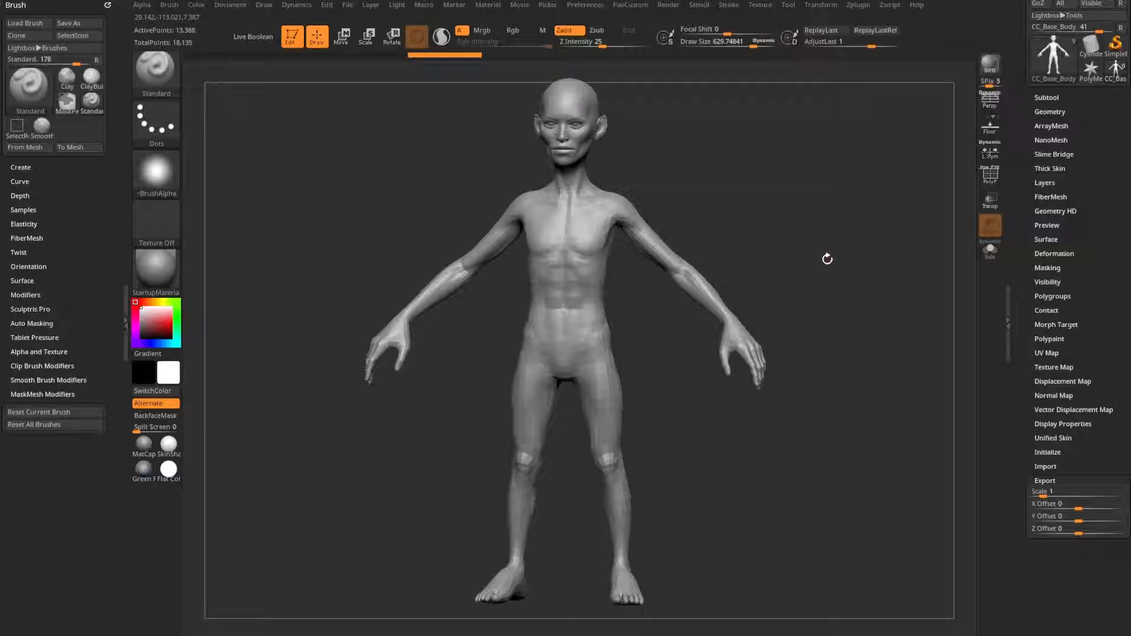
pyautogui.click(858, 5)
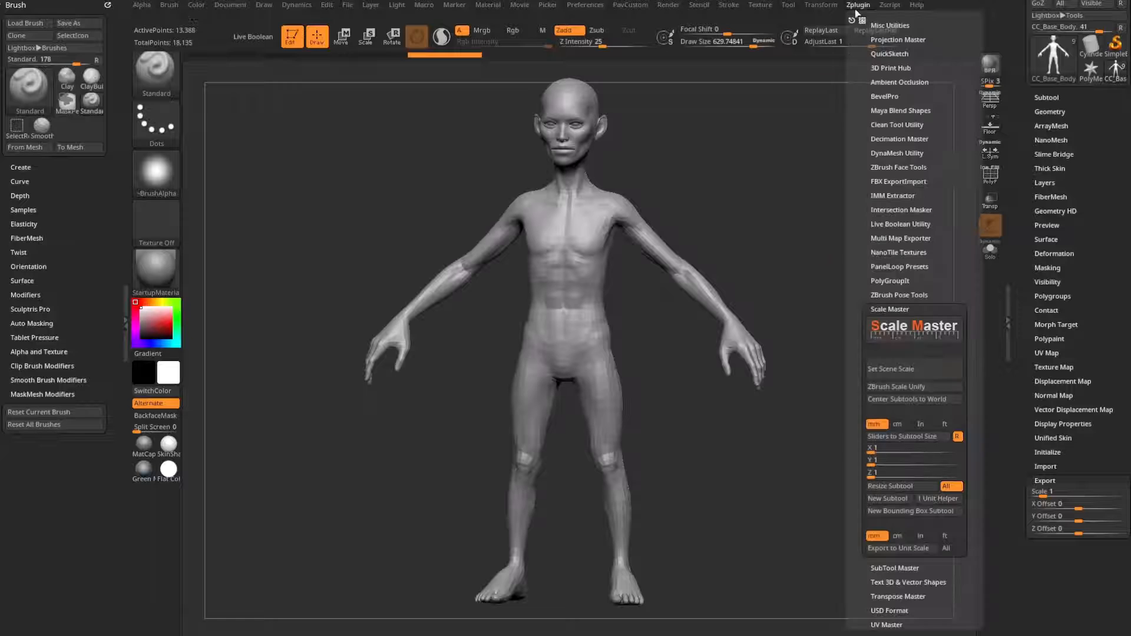
pyautogui.click(900, 387)
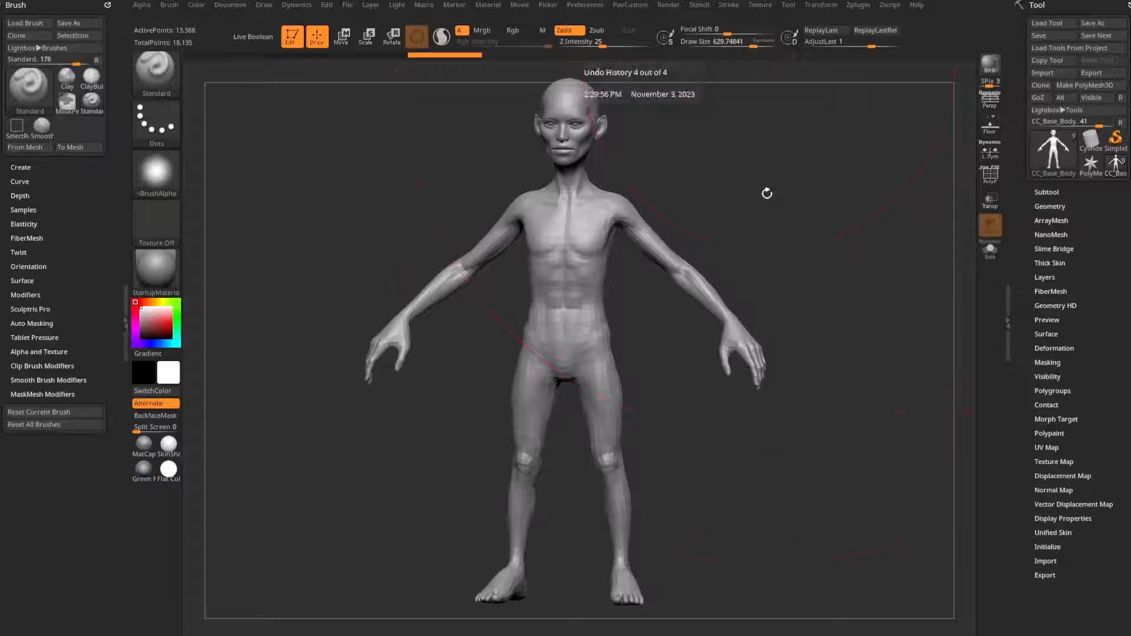
# Reduce the Draw Size to about 83 and toggle Activate Symmetry off and on, leaving it active across the X axis.
pyautogui.press('s')
pyautogui.moveTo(767, 194)
pyautogui.mouseDown()
pyautogui.moveTo(723, 192)
pyautogui.moveTo(766, 182)
pyautogui.mouseUp()
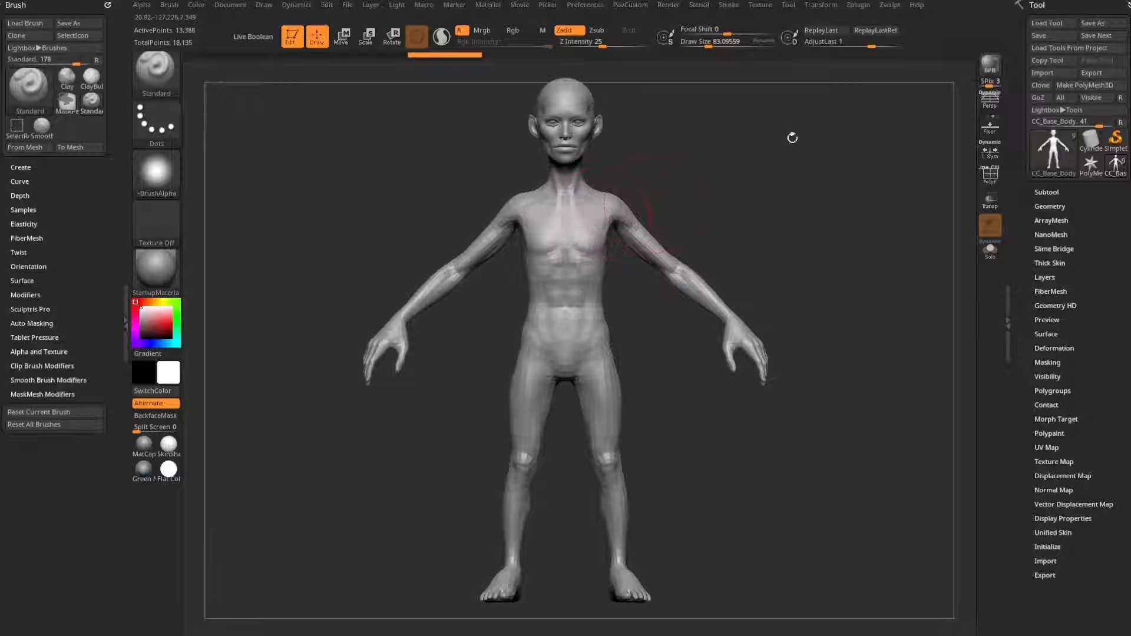
pyautogui.click(824, 6)
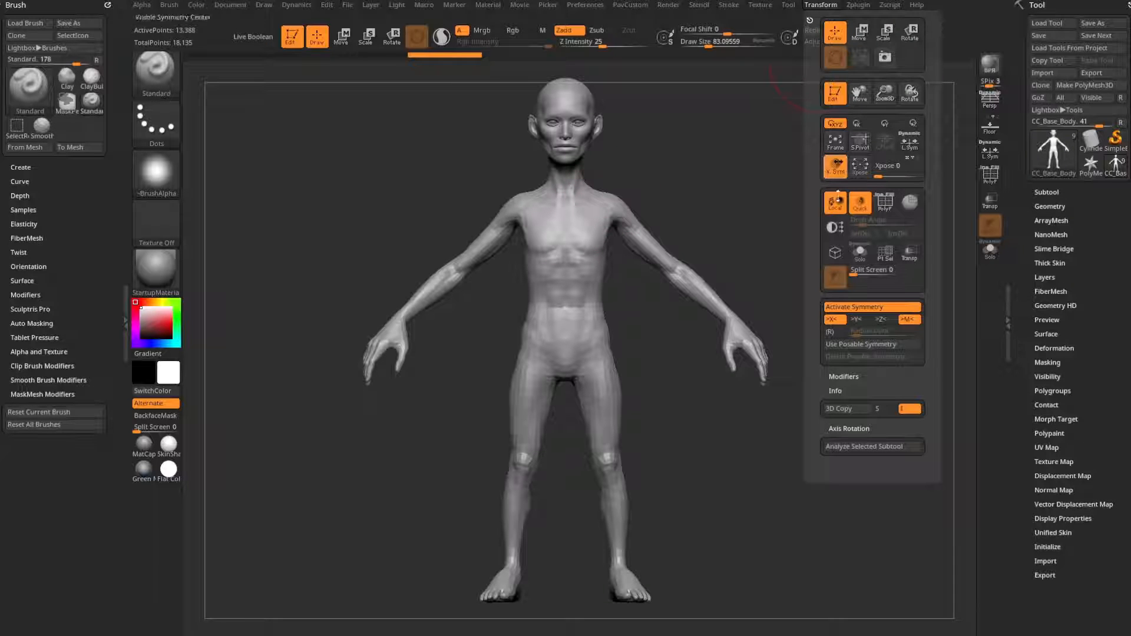
pyautogui.click(868, 308)
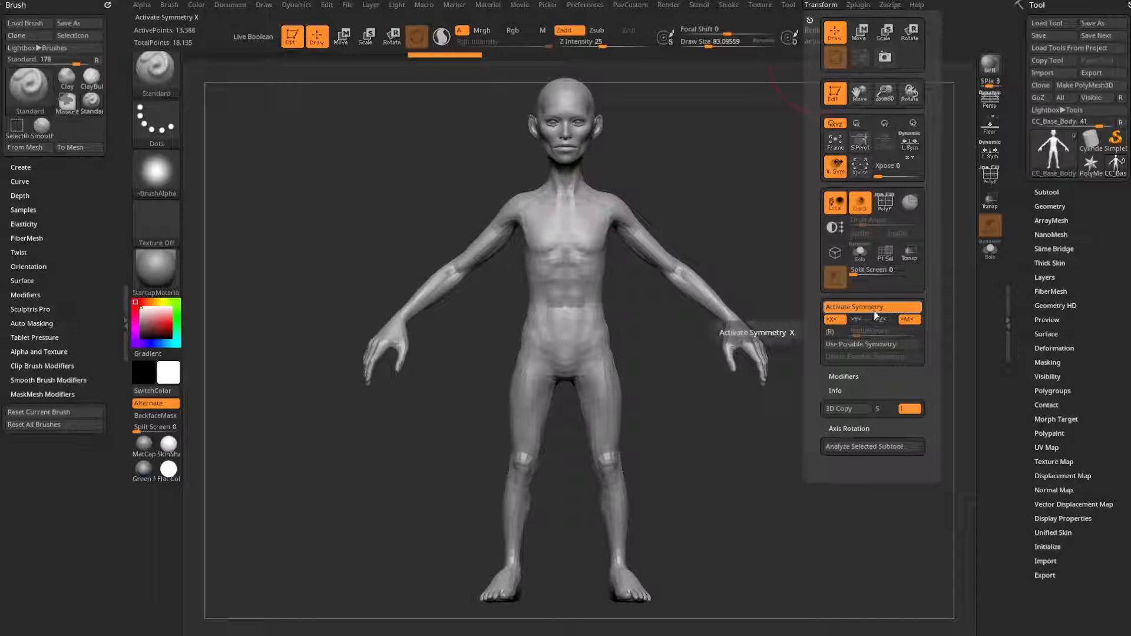
pyautogui.click(874, 309)
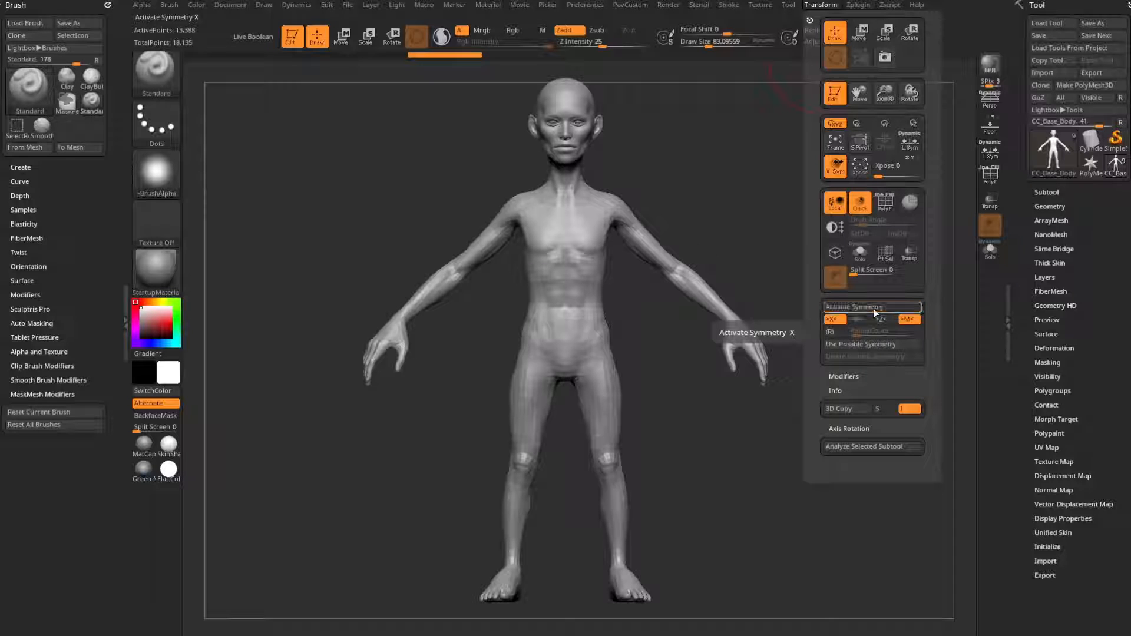
pyautogui.press('x')
pyautogui.press('x')
pyautogui.press('x')
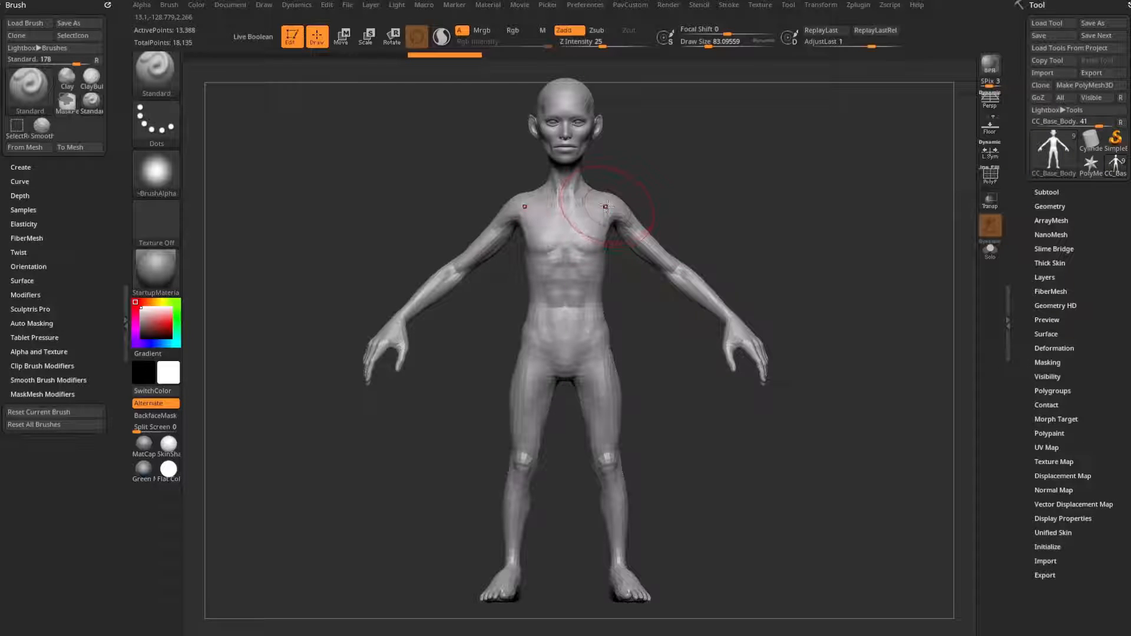
# Turn on the floor grid and enlarge its Grid Size so that it spans well beyond the figure's feet.
pyautogui.moveTo(828, 237); pyautogui.dragTo(856, 230)
pyautogui.click(990, 126)
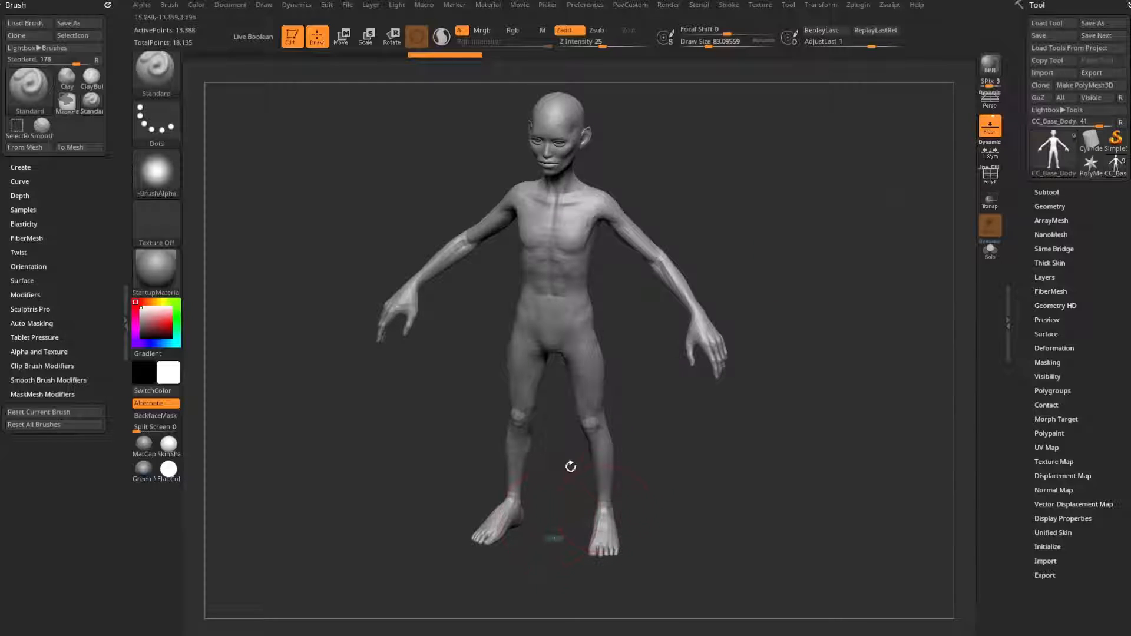
pyautogui.click(268, 6)
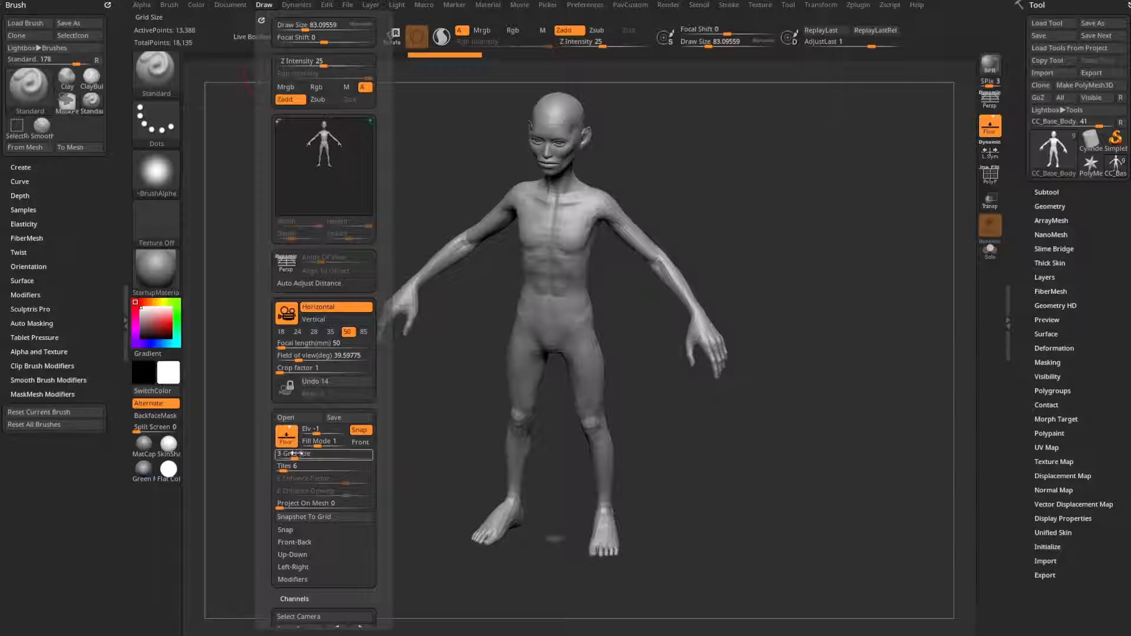
pyautogui.moveTo(306, 454); pyautogui.dragTo(360, 453)
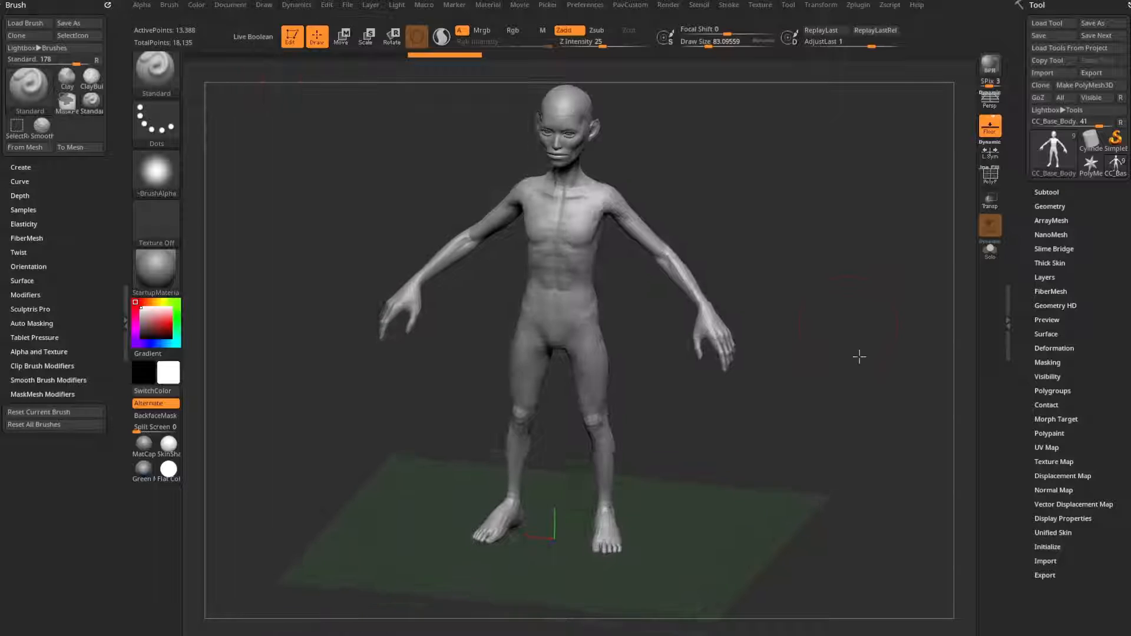
pyautogui.moveTo(858, 356); pyautogui.dragTo(539, 458)
pyautogui.moveTo(829, 304); pyautogui.dragTo(632, 481)
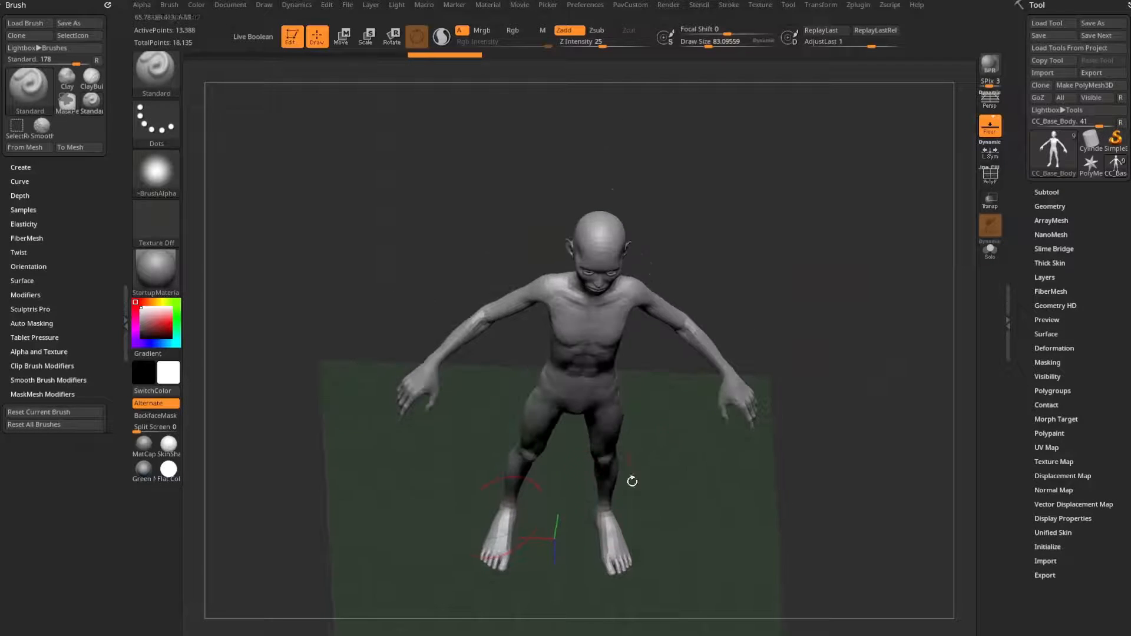
pyautogui.moveTo(508, 542); pyautogui.dragTo(511, 589)
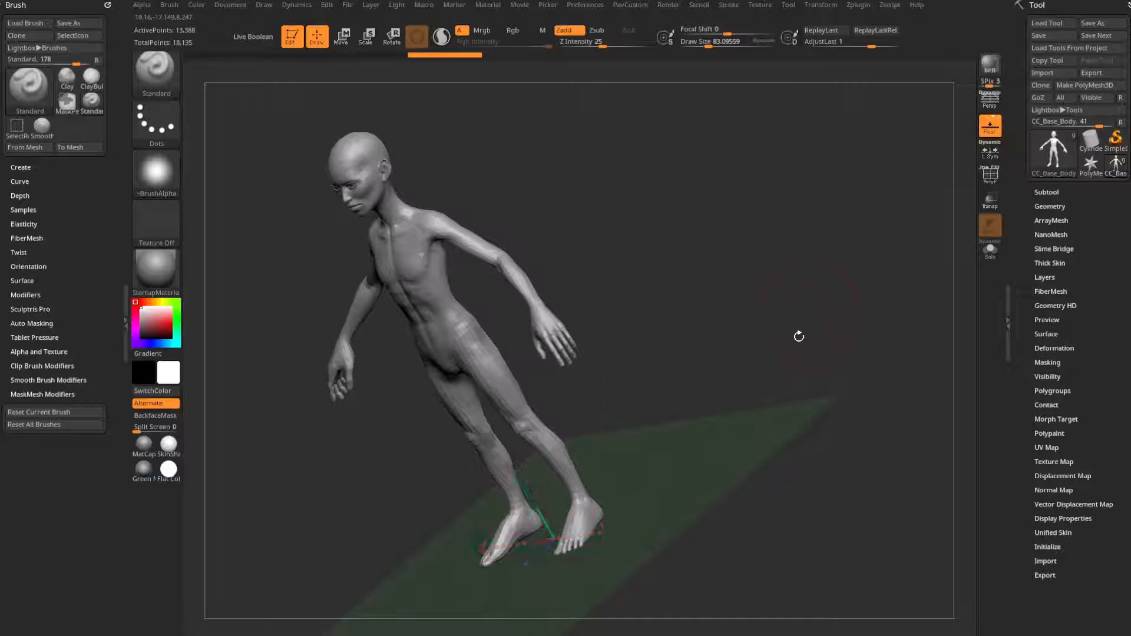
# Hide the floor grid and return to an upright front view of the body.
pyautogui.keyDown('shift'); pyautogui.moveTo(797, 336); pyautogui.dragTo(844, 339); pyautogui.keyUp('shift')
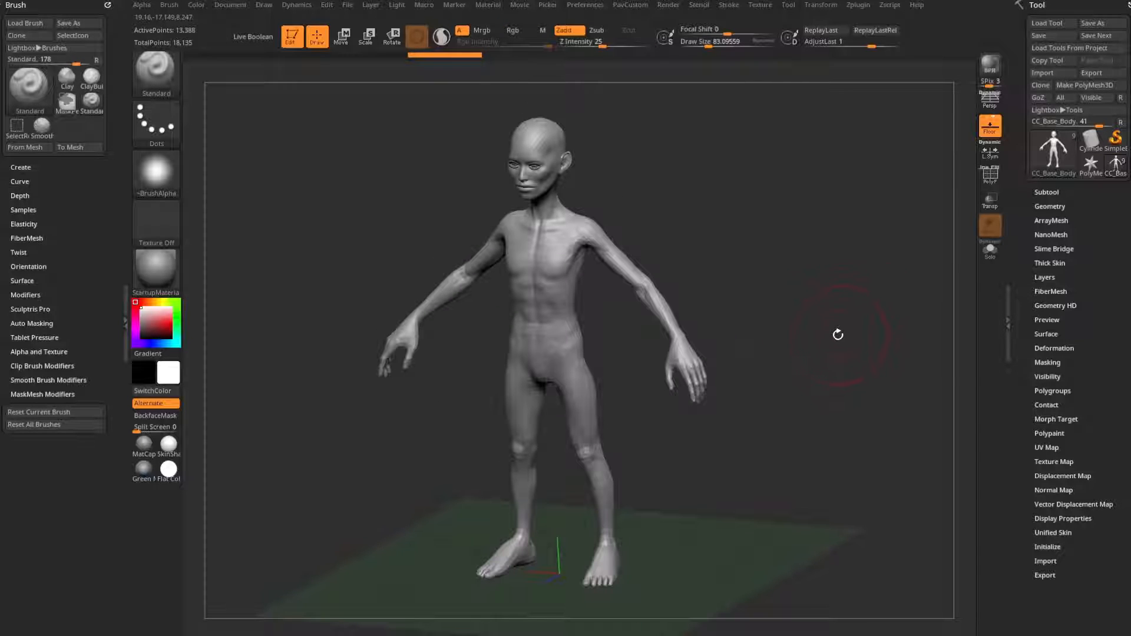
pyautogui.click(990, 125)
pyautogui.keyDown('shift'); pyautogui.moveTo(861, 291); pyautogui.dragTo(795, 298); pyautogui.keyUp('shift')
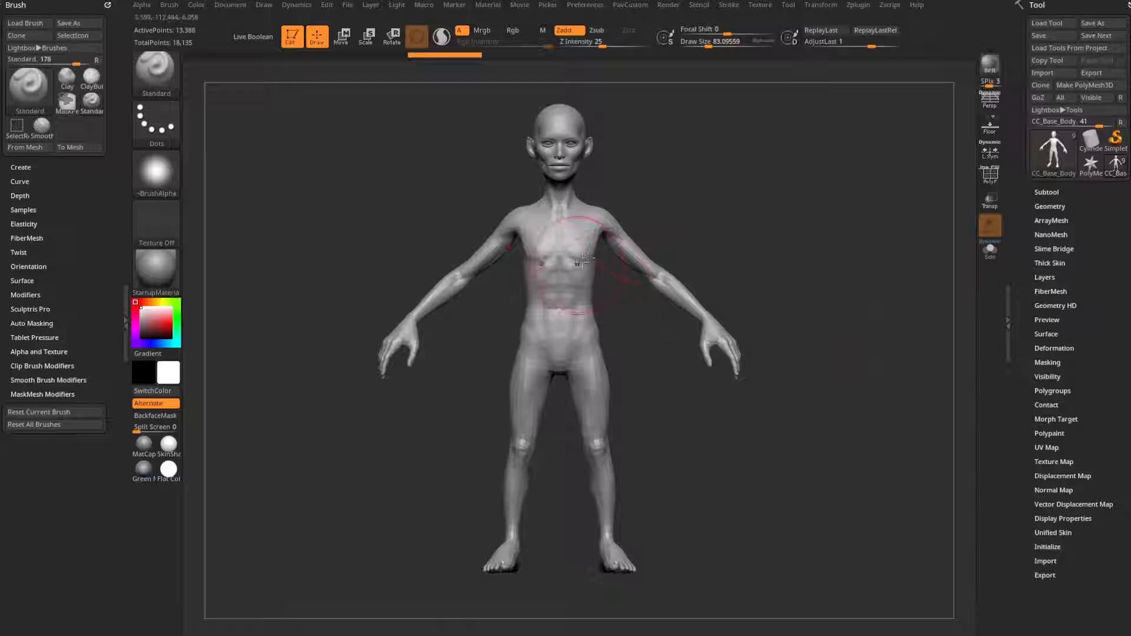
# Reduce the Draw Size to about 15 and check the Align Cursor To Surface option in the Edit preferences.
pyautogui.press('s')
pyautogui.moveTo(583, 261); pyautogui.dragTo(567, 263)
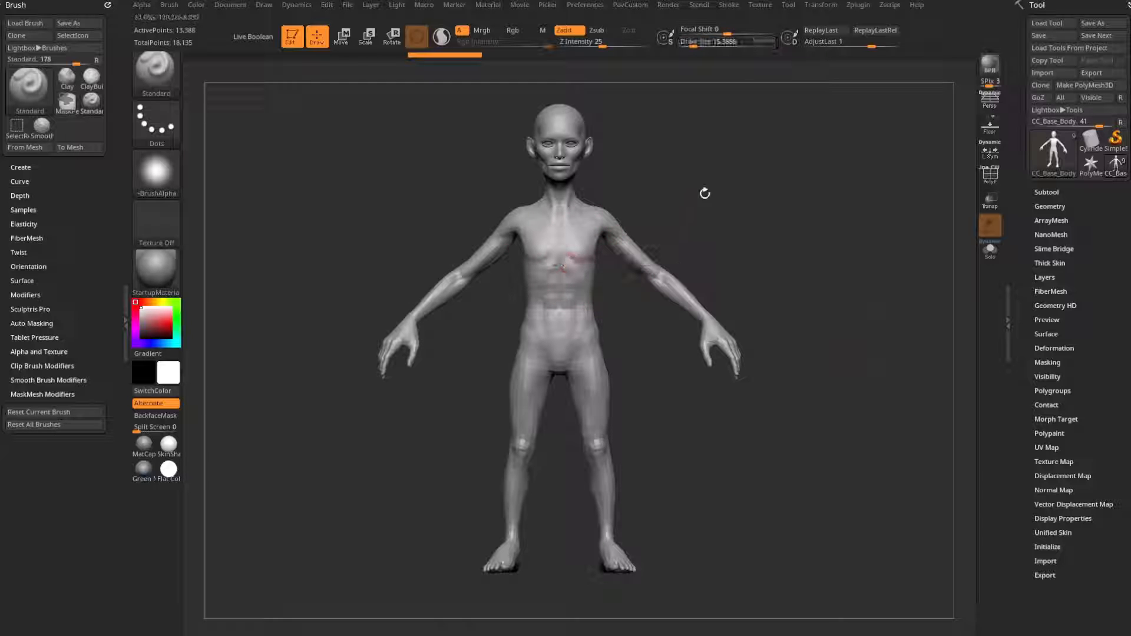
pyautogui.click(595, 7)
pyautogui.press('shift')
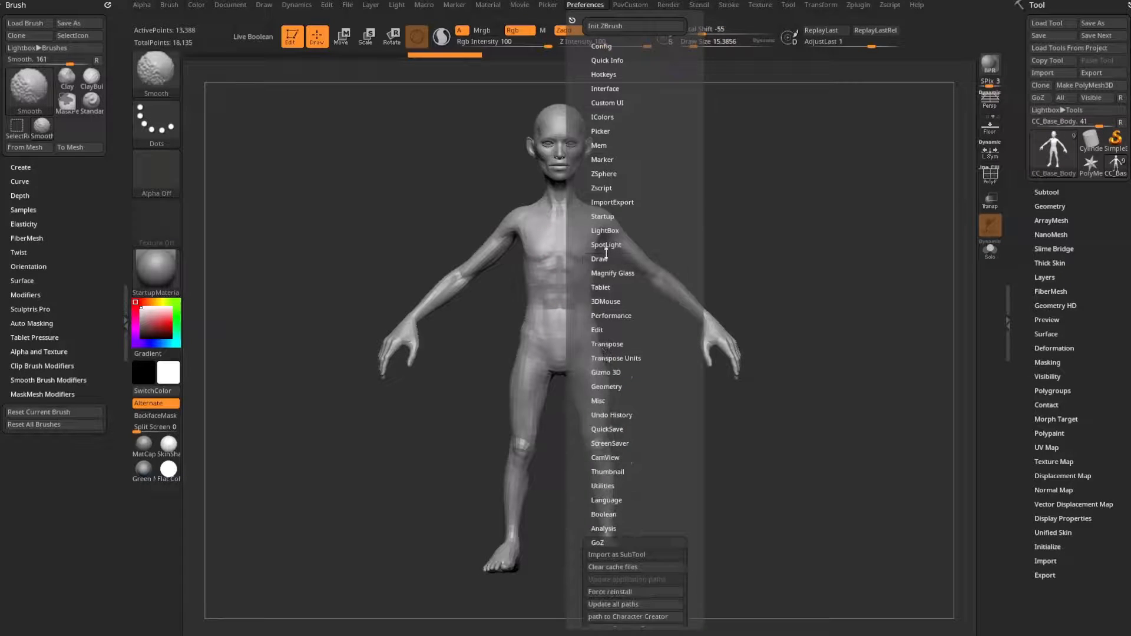
pyautogui.click(598, 330)
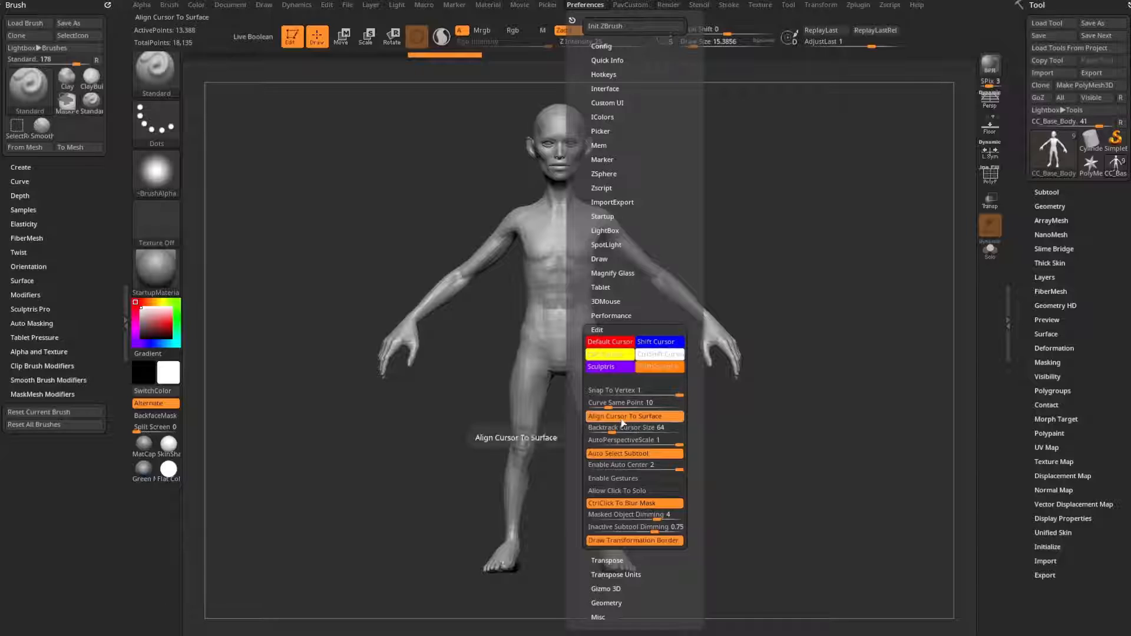
# Set the Standard brush's Draw Size to about 49 for work on the upper body.
pyautogui.moveTo(778, 236)
pyautogui.mouseDown()
pyautogui.moveTo(804, 220)
pyautogui.moveTo(735, 243)
pyautogui.mouseUp()
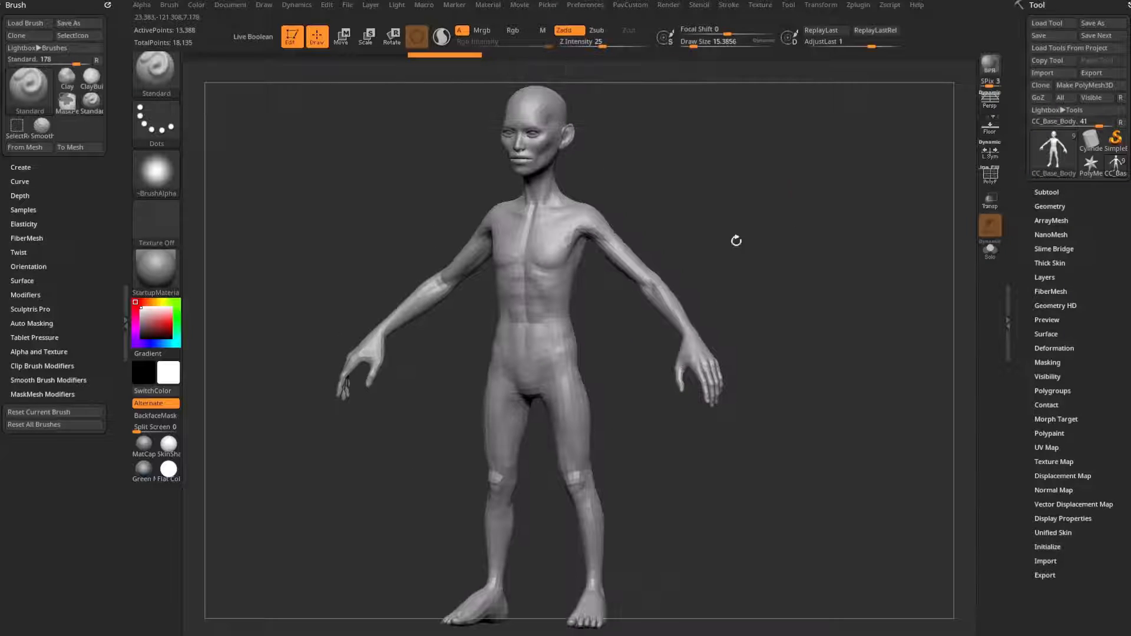
pyautogui.press('s')
pyautogui.moveTo(591, 254); pyautogui.dragTo(575, 254)
pyautogui.moveTo(678, 208); pyautogui.dragTo(643, 313)
pyautogui.keyDown('alt'); pyautogui.moveTo(731, 226); pyautogui.dragTo(753, 265); pyautogui.keyUp('alt')
pyautogui.press('s')
pyautogui.moveTo(752, 265)
pyautogui.mouseDown()
pyautogui.moveTo(727, 267)
pyautogui.moveTo(784, 275)
pyautogui.moveTo(643, 420)
pyautogui.mouseUp()
pyautogui.press('s')
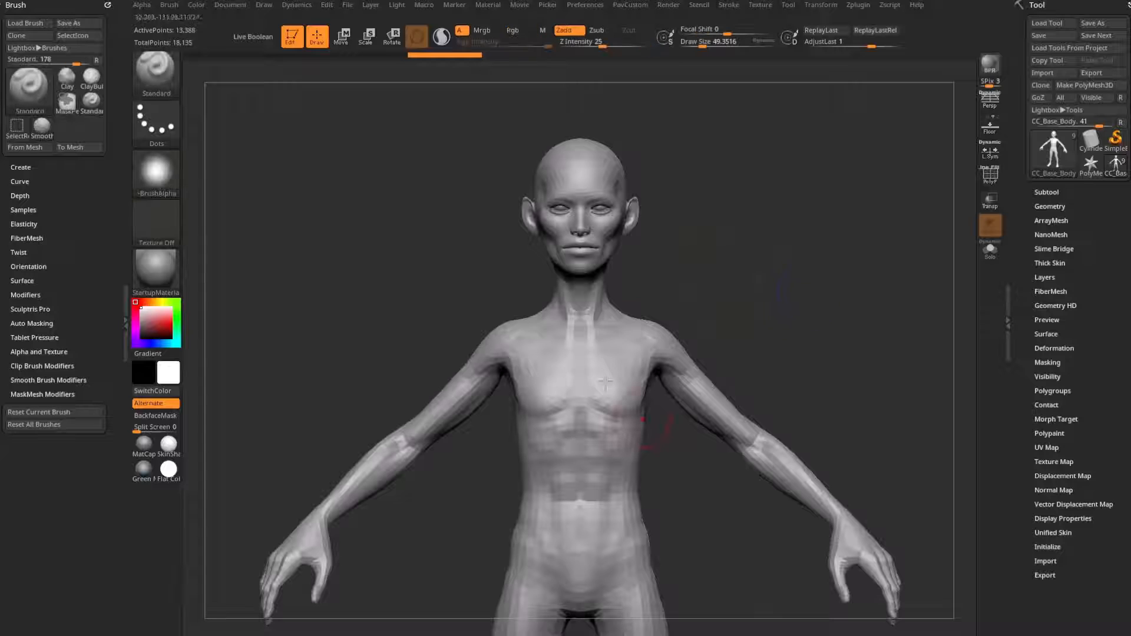
pyautogui.keyDown('alt'); pyautogui.moveTo(786, 384); pyautogui.dragTo(832, 252); pyautogui.keyUp('alt')
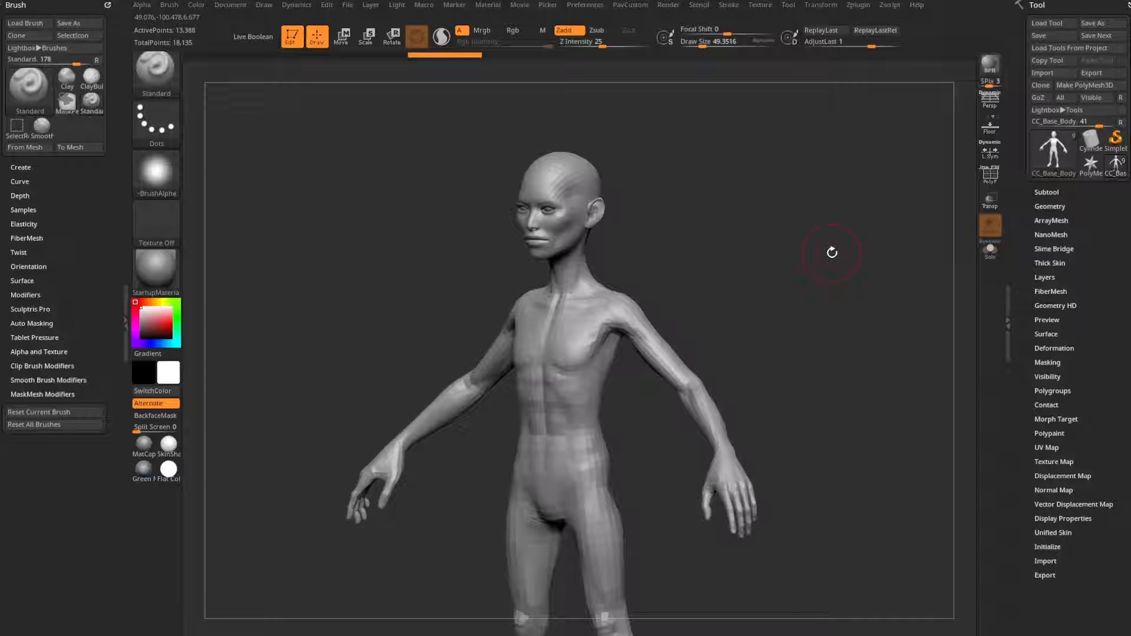
# Switch to the Clay brush, and return to the Standard brush.
pyautogui.keyDown('shift'); pyautogui.moveTo(731, 265); pyautogui.dragTo(816, 265); pyautogui.keyUp('shift')
pyautogui.keyDown('alt'); pyautogui.moveTo(816, 265); pyautogui.dragTo(838, 284); pyautogui.keyUp('alt')
pyautogui.keyDown('alt'); pyautogui.moveTo(838, 284); pyautogui.dragTo(839, 443); pyautogui.keyUp('alt')
pyautogui.moveTo(719, 341); pyautogui.dragTo(666, 318)
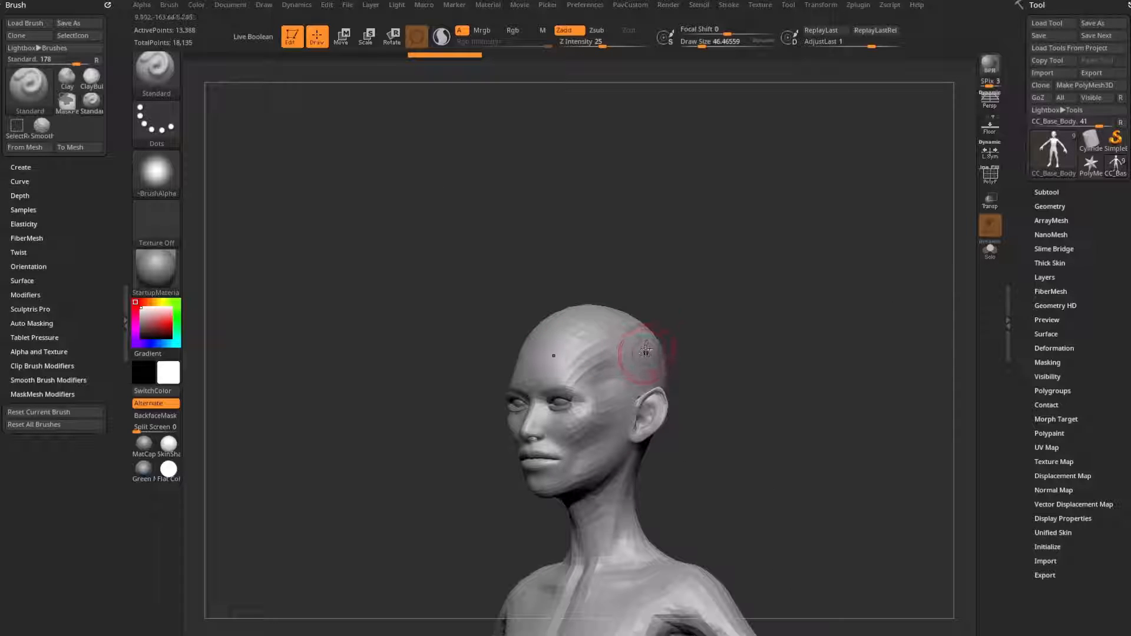
pyautogui.press('b')
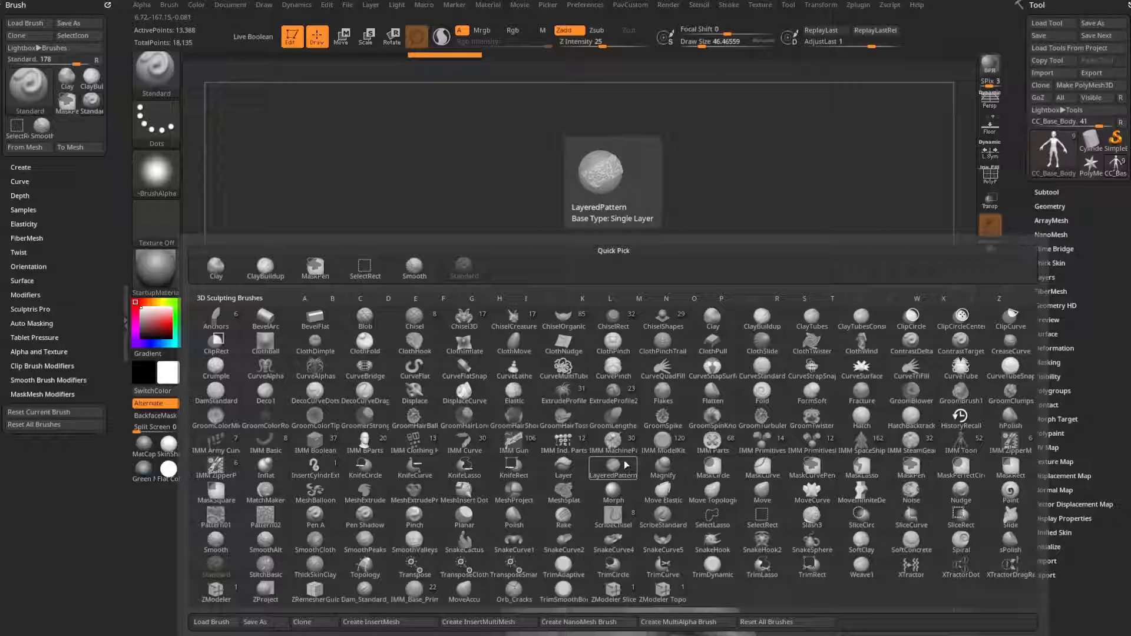
pyautogui.press('c')
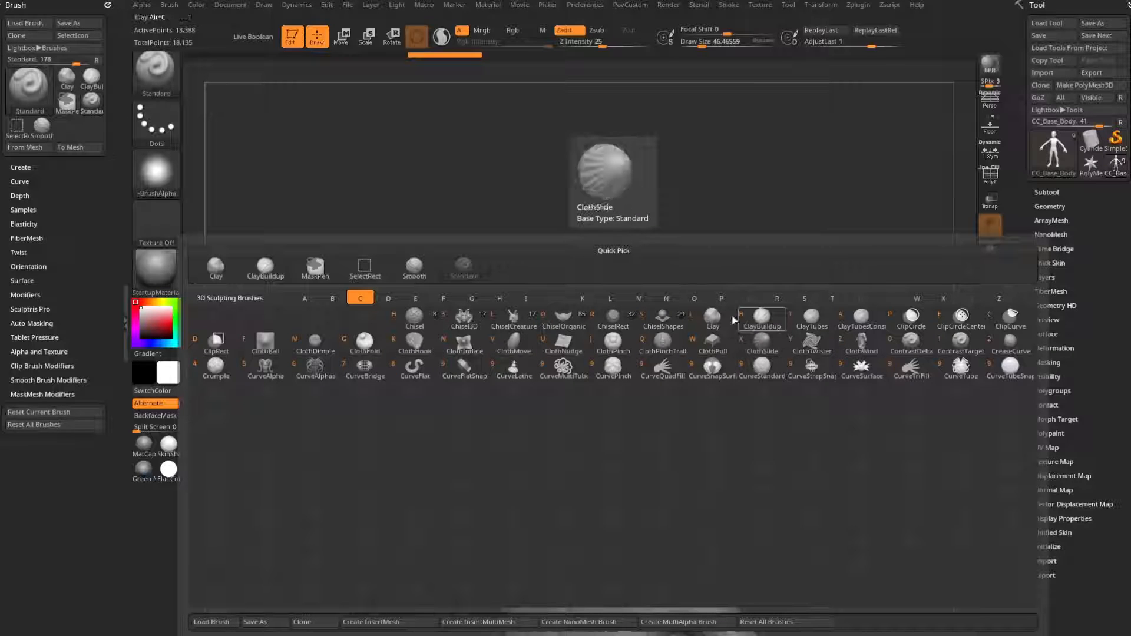
pyautogui.click(713, 319)
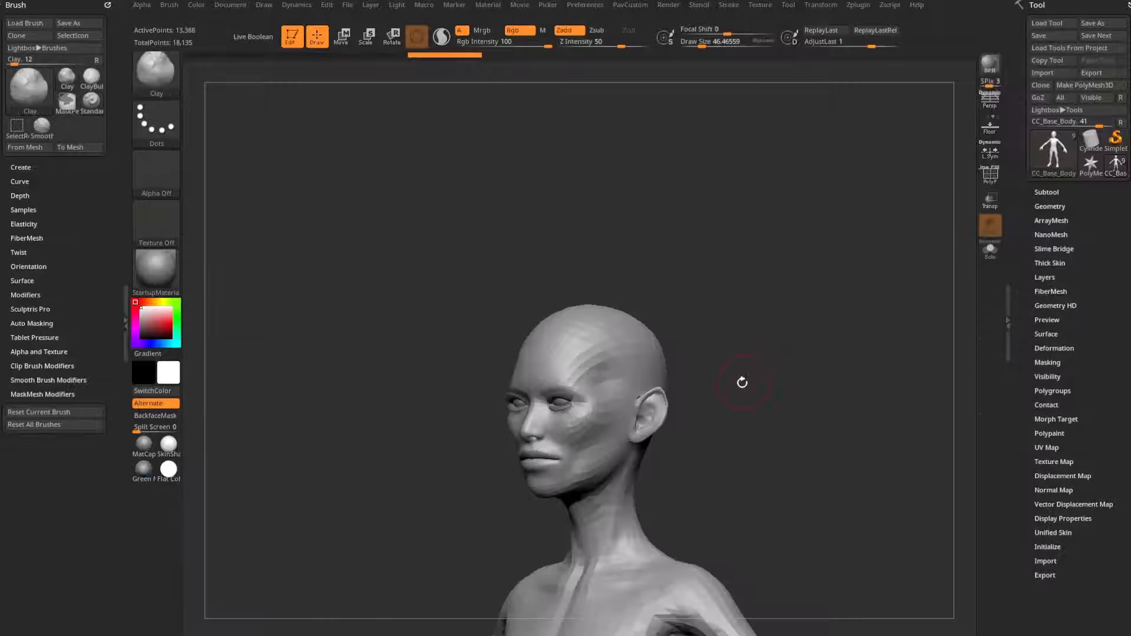
pyautogui.press('b')
pyautogui.press('s')
pyautogui.press('t')
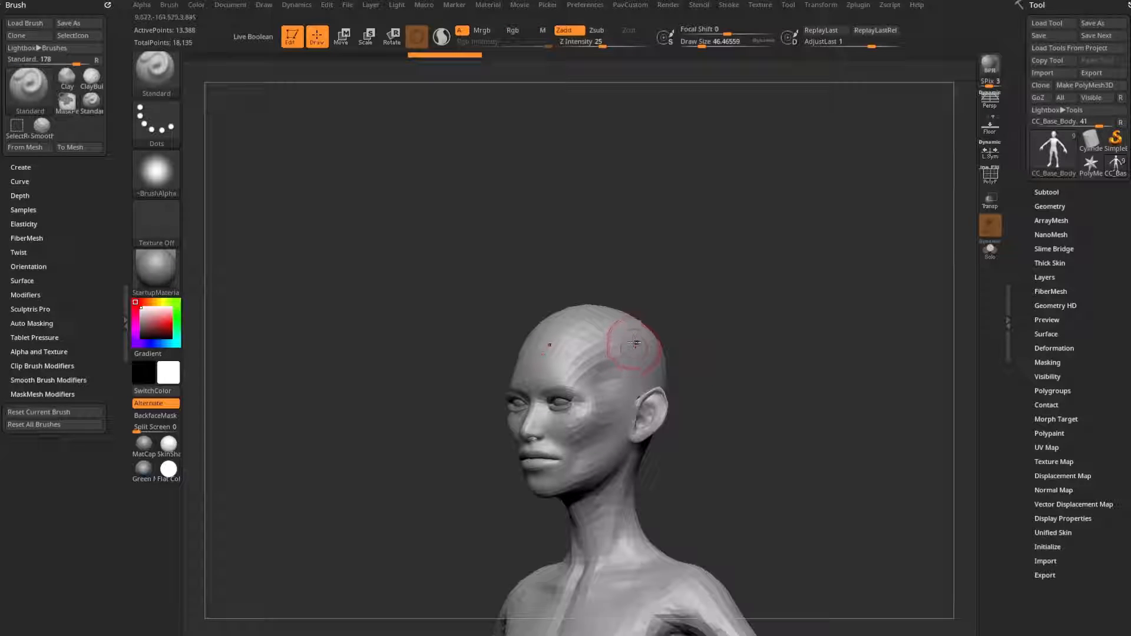
# Look over the ZBrush playlists on the YouTube channel in the browser and return to ZBrush.
pyautogui.hotkey('alt', 'Tab')
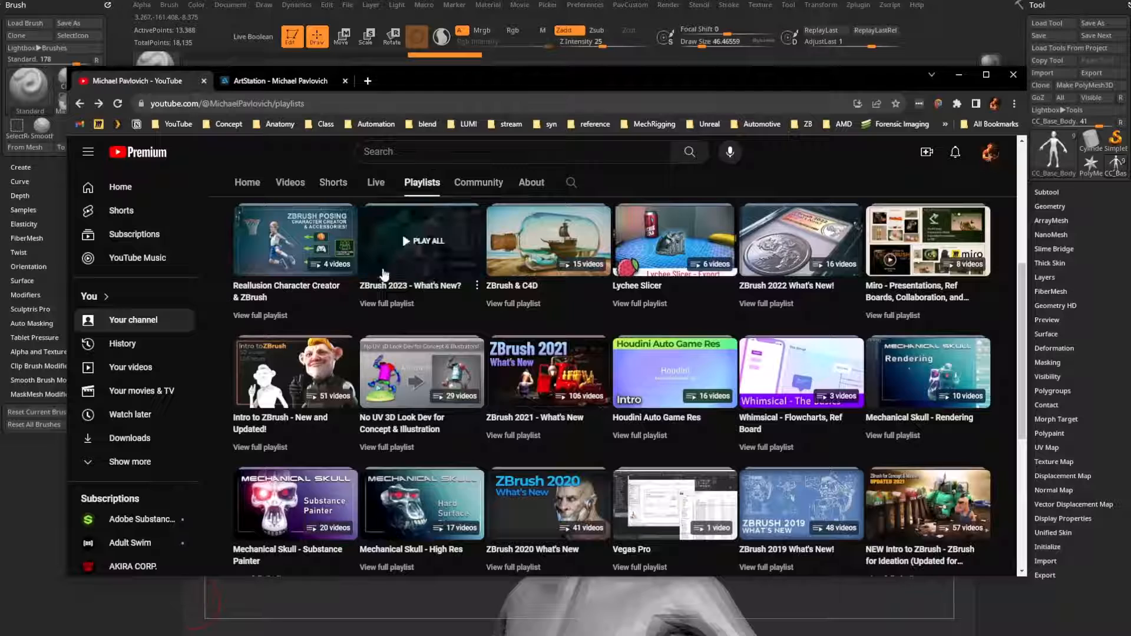
pyautogui.hotkey('alt', 'Tab')
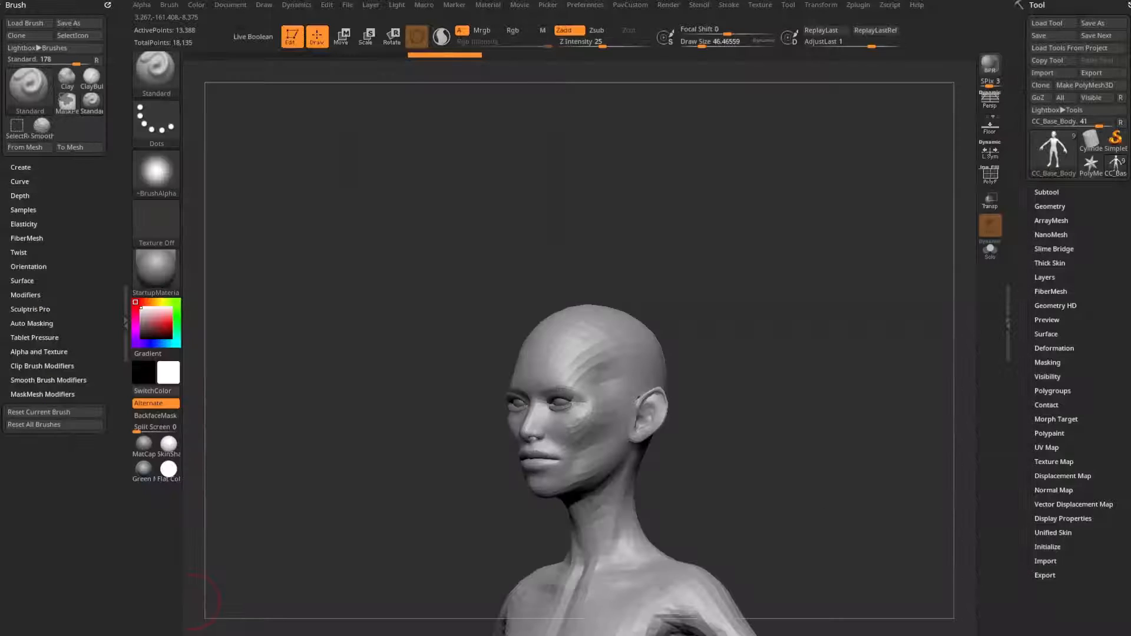
# Carve out the temples and the hollows around the cheekbones with the Standard brush at a Draw Size of about 49.
pyautogui.keyDown('shift'); pyautogui.moveTo(714, 247); pyautogui.dragTo(738, 245); pyautogui.keyUp('shift')
pyautogui.moveTo(792, 319)
pyautogui.keyDown('alt'); pyautogui.mouseDown()
pyautogui.moveTo(819, 294)
pyautogui.moveTo(825, 530)
pyautogui.moveTo(840, 377)
pyautogui.mouseUp(); pyautogui.keyUp('alt')
pyautogui.moveTo(843, 341); pyautogui.dragTo(695, 351)
pyautogui.press('s')
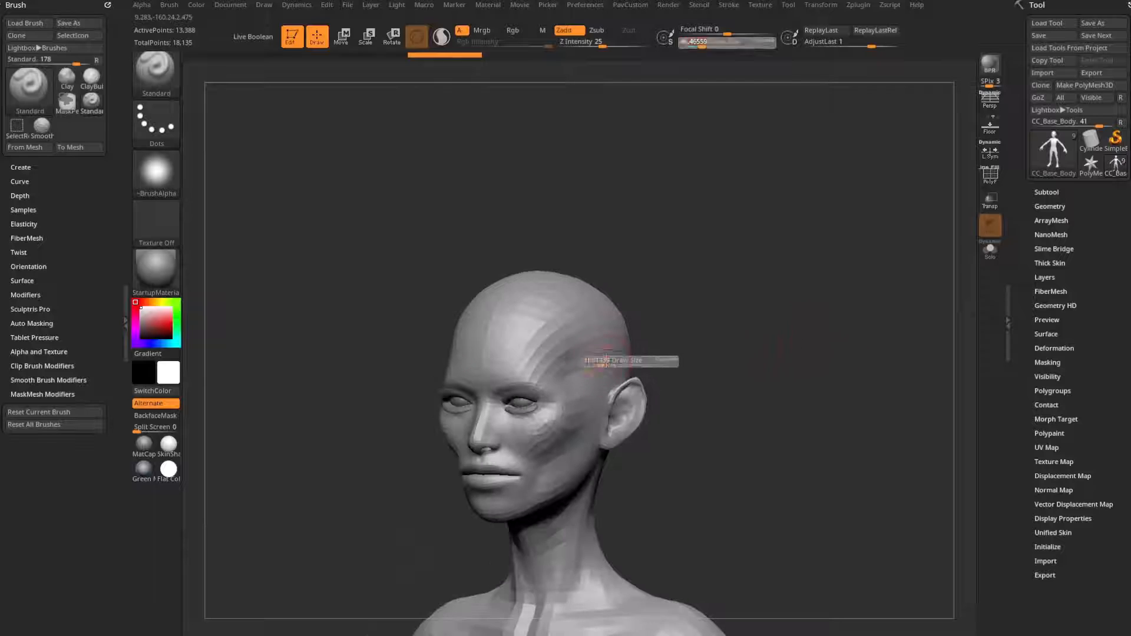
pyautogui.moveTo(605, 361); pyautogui.dragTo(602, 361)
pyautogui.moveTo(750, 276); pyautogui.dragTo(756, 302)
pyautogui.press('s')
pyautogui.moveTo(597, 370)
pyautogui.mouseDown()
pyautogui.moveTo(612, 370)
pyautogui.moveTo(581, 367)
pyautogui.moveTo(567, 396)
pyautogui.mouseUp()
pyautogui.moveTo(716, 342)
pyautogui.mouseDown()
pyautogui.moveTo(752, 315)
pyautogui.moveTo(747, 303)
pyautogui.mouseUp()
pyautogui.moveTo(609, 404); pyautogui.dragTo(577, 435)
pyautogui.moveTo(744, 401); pyautogui.dragTo(684, 380)
pyautogui.moveTo(614, 422); pyautogui.dragTo(576, 437)
pyautogui.moveTo(781, 384)
pyautogui.keyDown('alt'); pyautogui.mouseDown()
pyautogui.moveTo(783, 355)
pyautogui.moveTo(686, 383)
pyautogui.mouseUp(); pyautogui.keyUp('alt')
pyautogui.moveTo(613, 405); pyautogui.dragTo(571, 431)
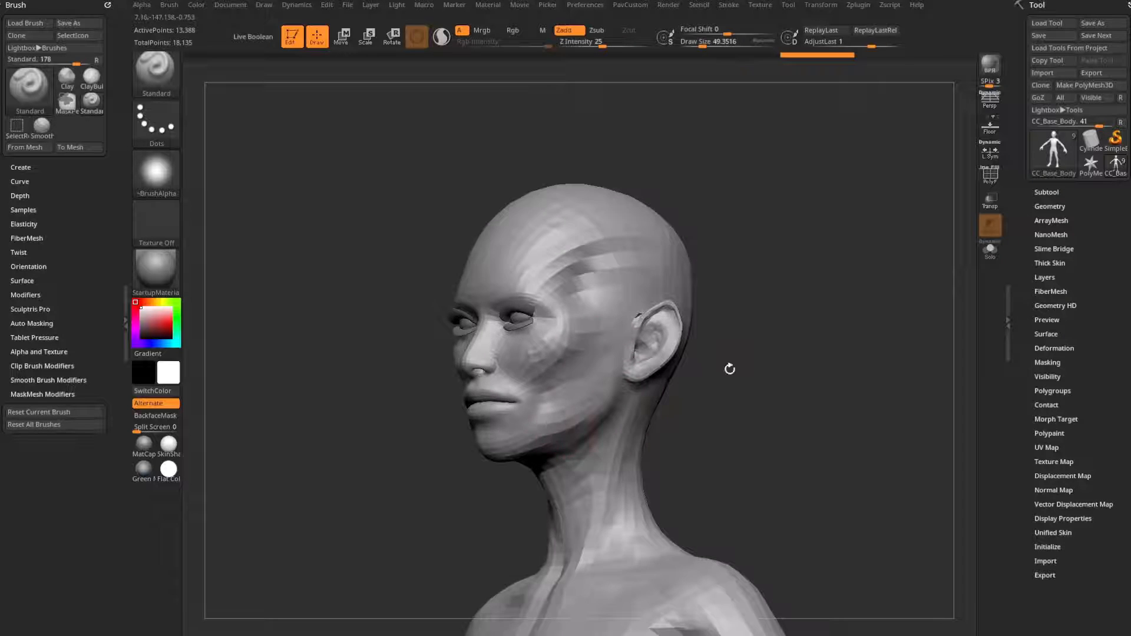
# Reshape the face with the Move brush at a Draw Size of about 87, giving it a short upturned nose.
pyautogui.moveTo(729, 368)
pyautogui.mouseDown()
pyautogui.moveTo(835, 363)
pyautogui.moveTo(927, 273)
pyautogui.moveTo(831, 301)
pyautogui.mouseUp()
pyautogui.press('s')
pyautogui.moveTo(688, 374)
pyautogui.mouseDown()
pyautogui.moveTo(698, 371)
pyautogui.moveTo(658, 394)
pyautogui.mouseUp()
pyautogui.press('b')
pyautogui.press('m')
pyautogui.press('v')
pyautogui.press('[')
pyautogui.moveTo(738, 366); pyautogui.dragTo(809, 362)
pyautogui.moveTo(925, 366)
pyautogui.keyDown('alt'); pyautogui.mouseDown()
pyautogui.moveTo(854, 369)
pyautogui.moveTo(821, 353)
pyautogui.mouseUp(); pyautogui.keyUp('alt')
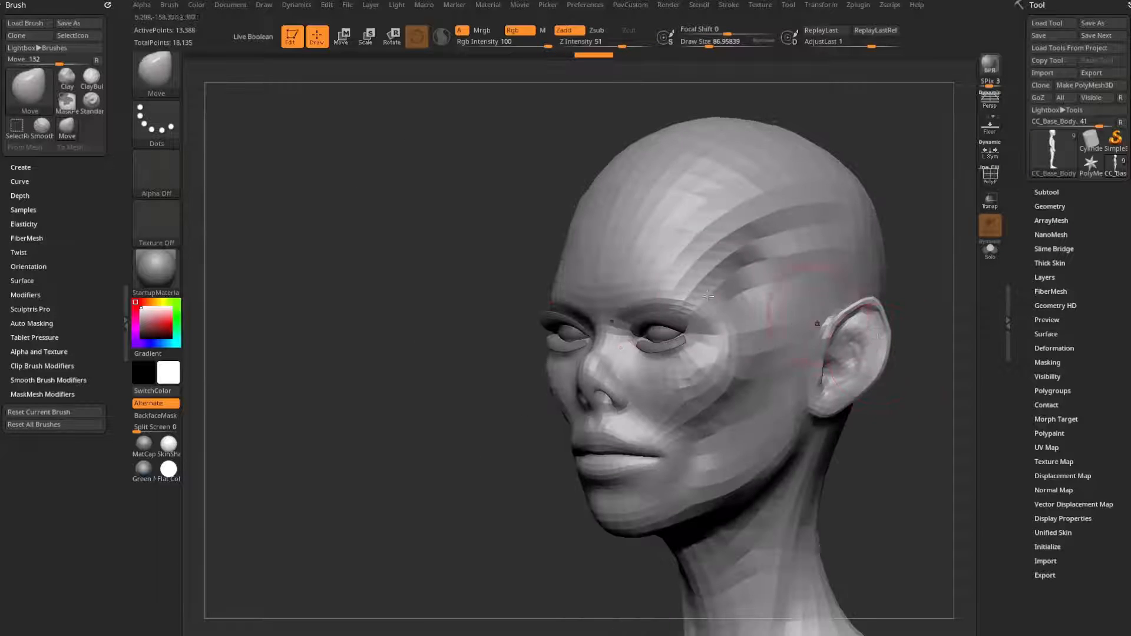
# Build up a heavy brow ridge above the eyes with the Standard brush at a Draw Size of about 83.
pyautogui.press('b')
pyautogui.press('s')
pyautogui.press('t')
pyautogui.moveTo(636, 299); pyautogui.dragTo(704, 305)
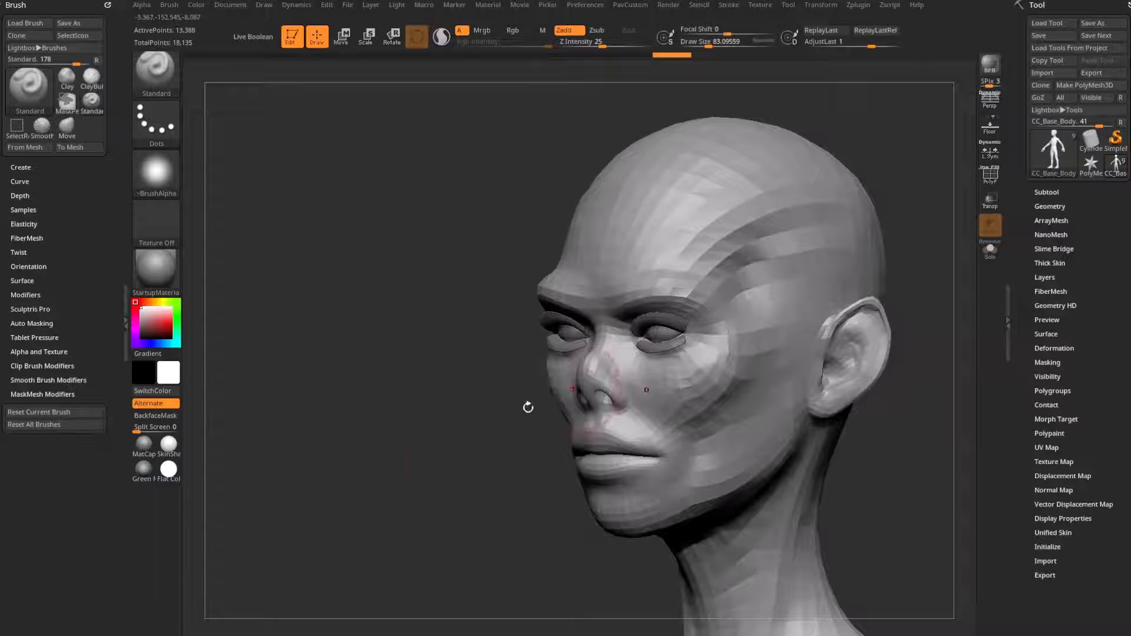
pyautogui.moveTo(436, 454); pyautogui.dragTo(507, 436)
pyautogui.moveTo(596, 281); pyautogui.dragTo(678, 284)
pyautogui.moveTo(884, 260); pyautogui.dragTo(790, 295)
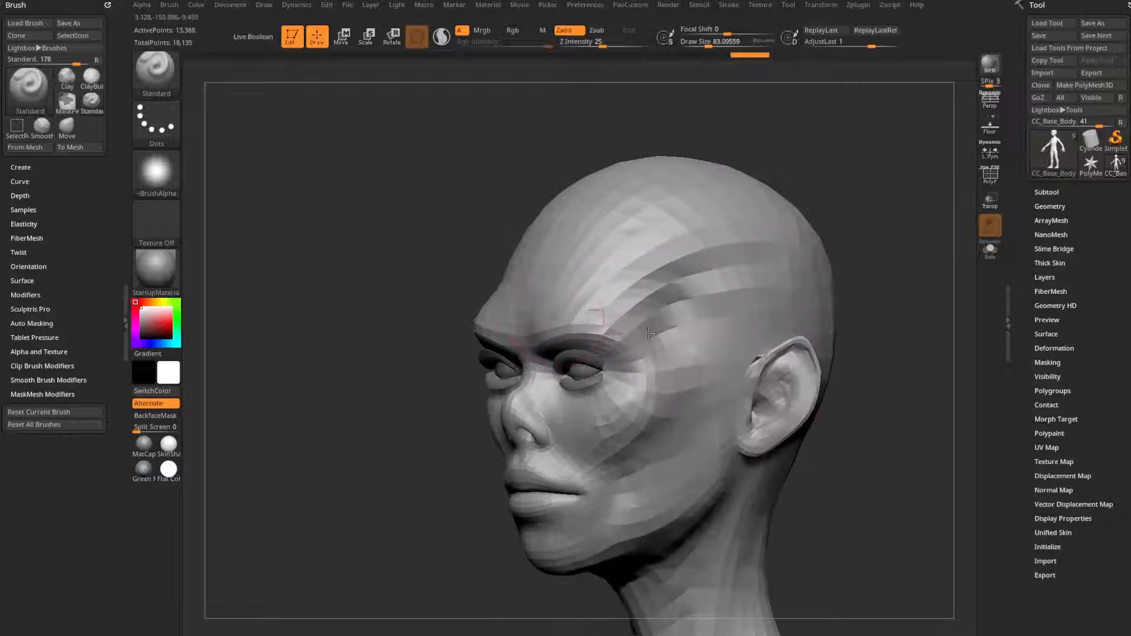
pyautogui.moveTo(942, 325); pyautogui.dragTo(876, 338)
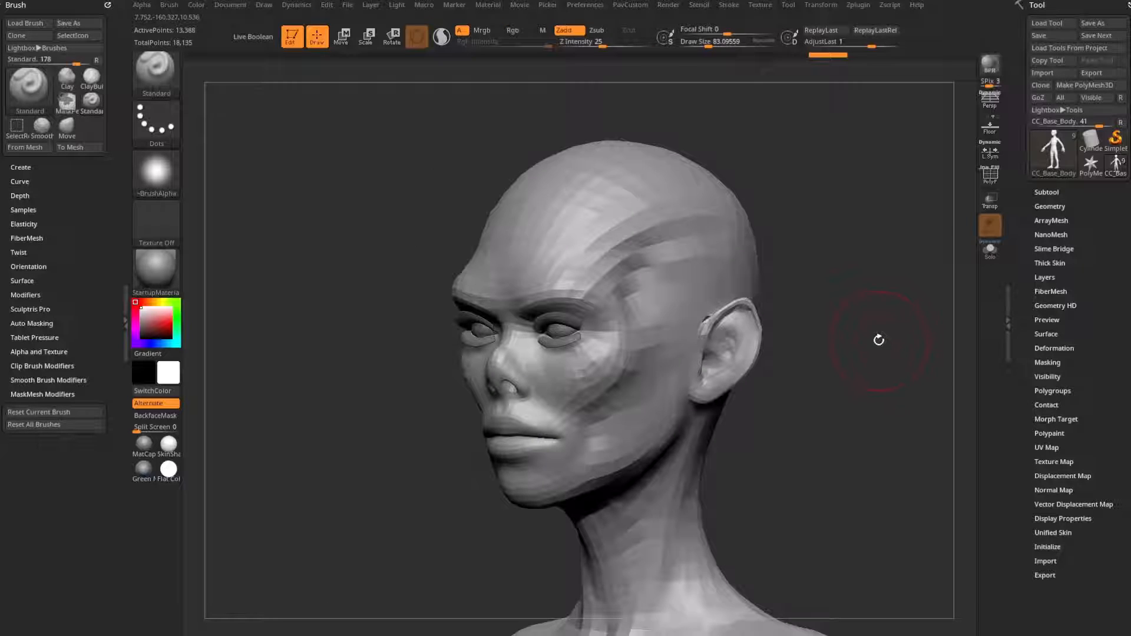
# Reduce the Standard brush's Draw Size to about 44 for finer work on the face.
pyautogui.press('[')
pyautogui.press('[')
pyautogui.press('[')
pyautogui.press('[')
pyautogui.moveTo(824, 313); pyautogui.dragTo(869, 331)
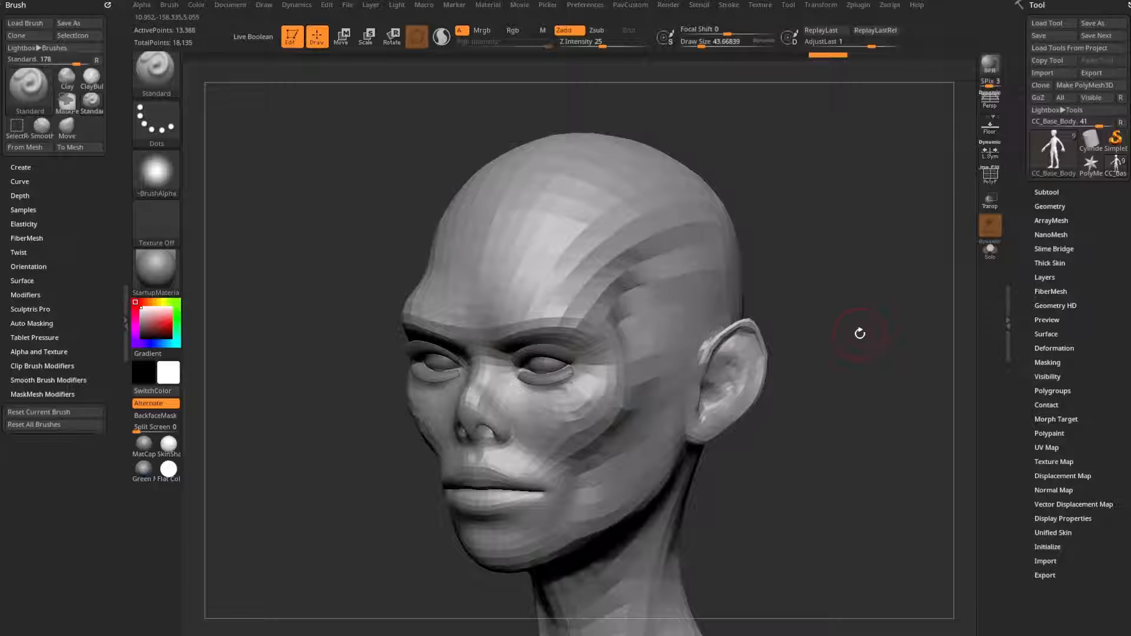
# Expand the Subtool list, switch to CC_Base_Eye and reselect CC_Base_Body as the active subtool.
pyautogui.click(1046, 192)
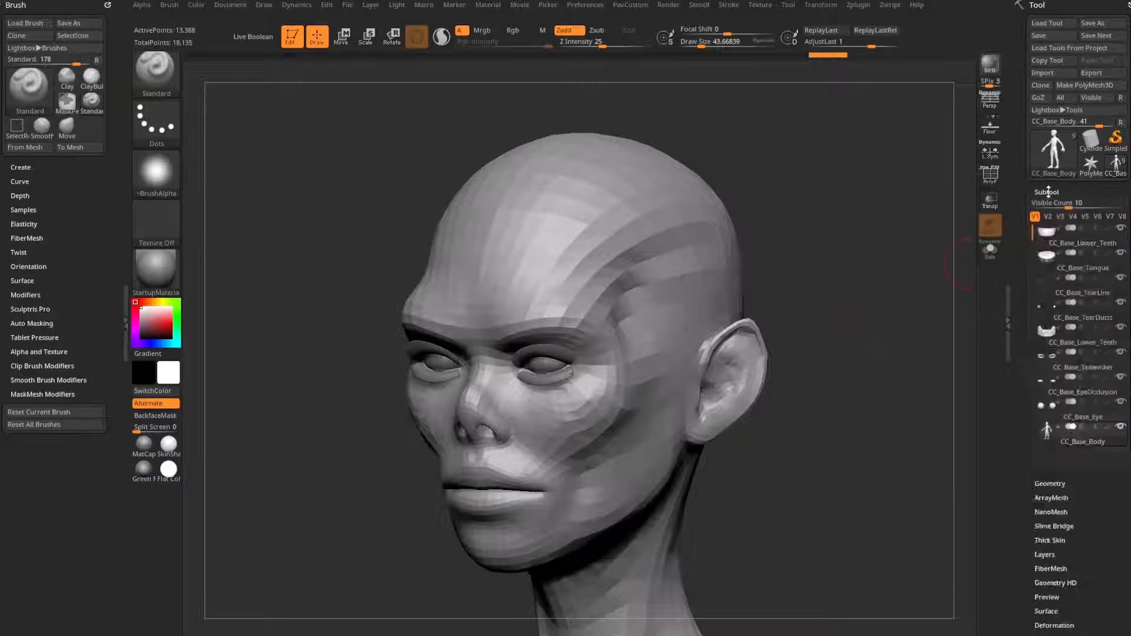
pyautogui.scroll(-3, 1078, 236)
pyautogui.scroll(3, 1068, 59)
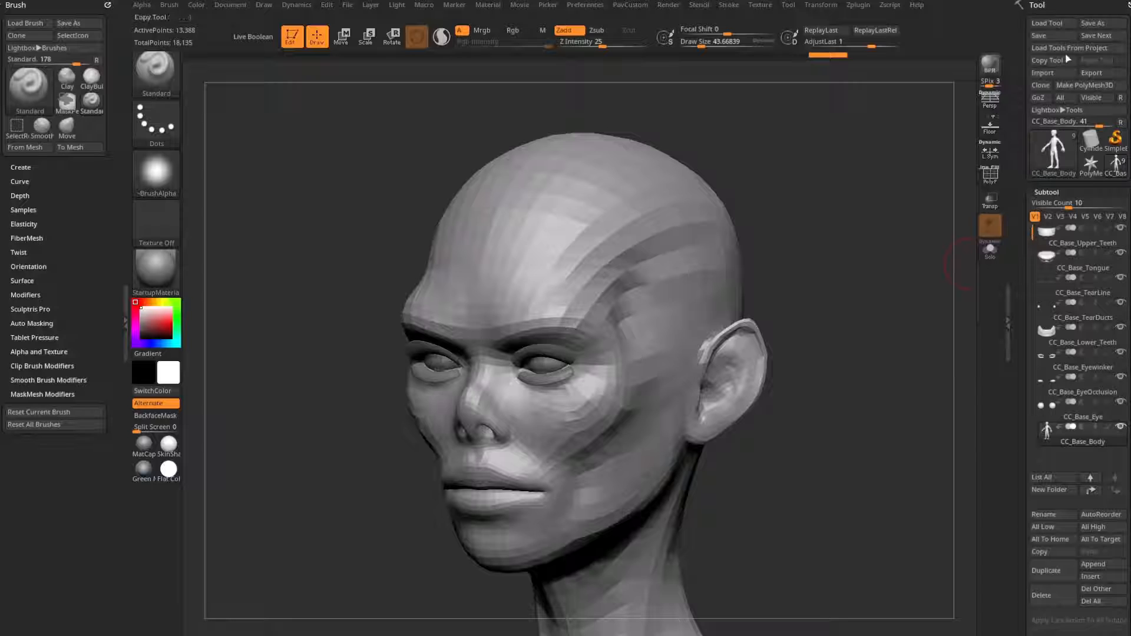
pyautogui.scroll(-3, 1028, 136)
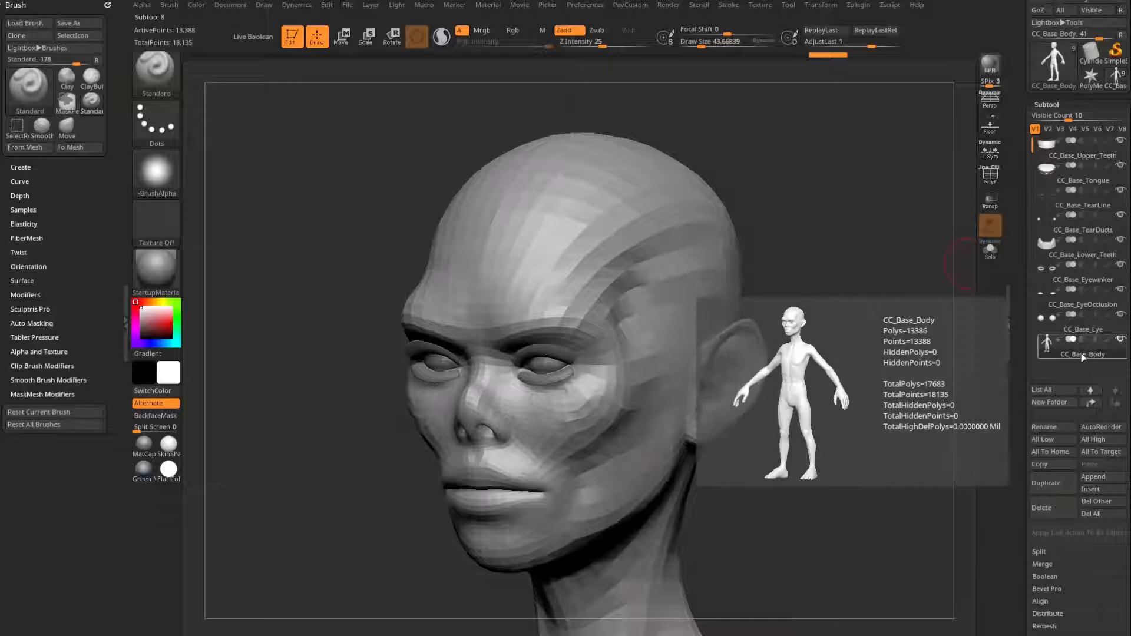
pyautogui.click(1076, 324)
pyautogui.click(1086, 354)
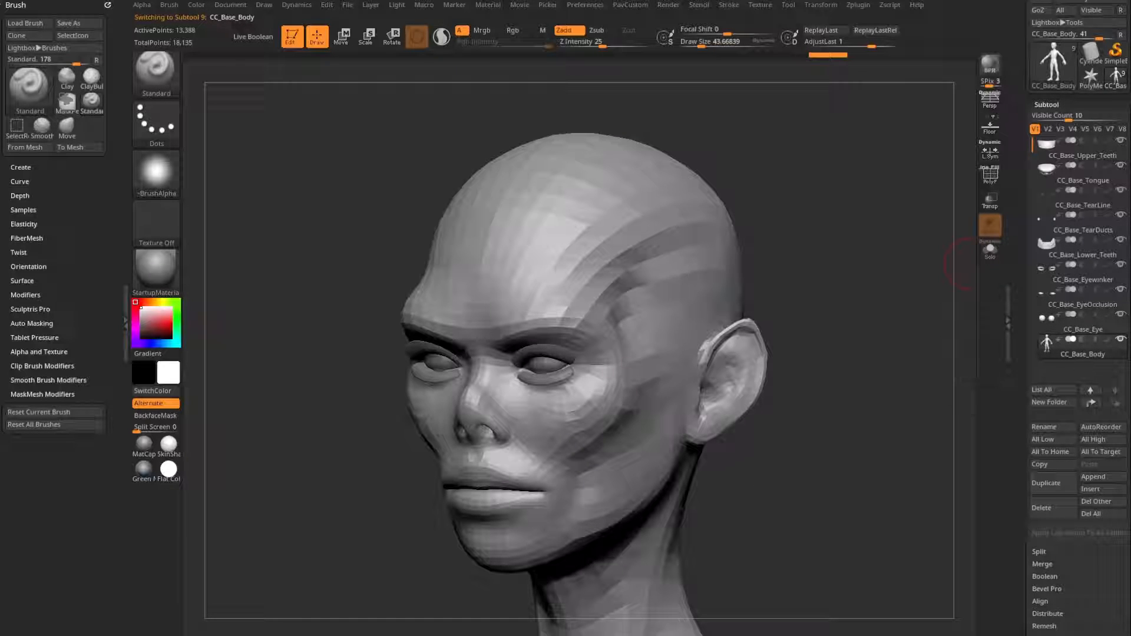
# Try Solo mode on the body, turn it off, and hide every subtool except CC_Base_Body.
pyautogui.moveTo(1072, 350)
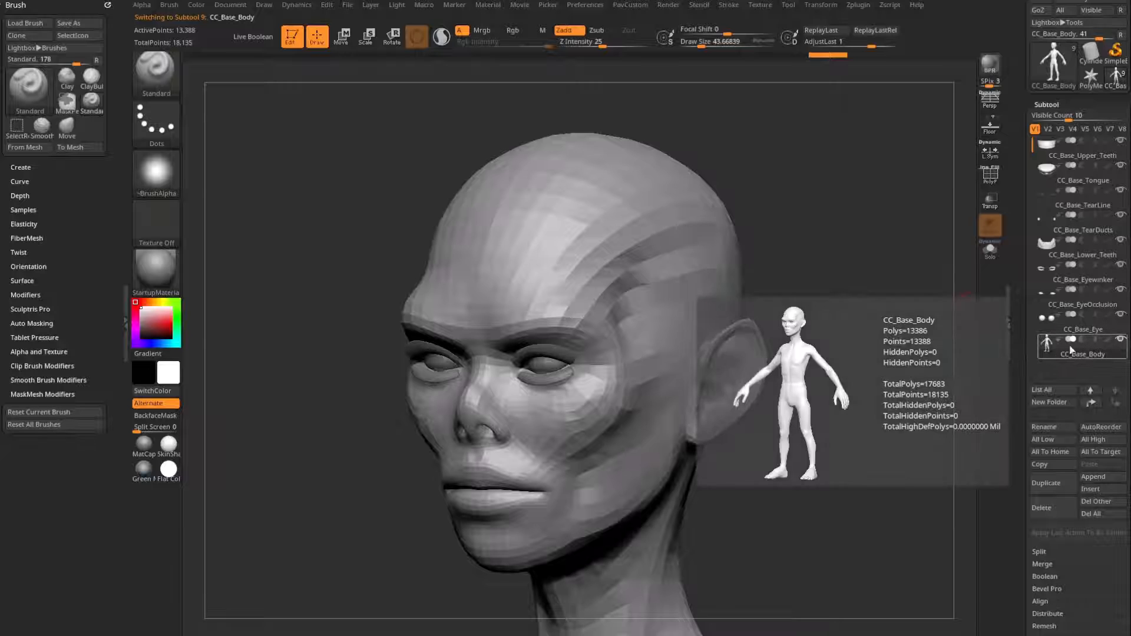
pyautogui.click(992, 252)
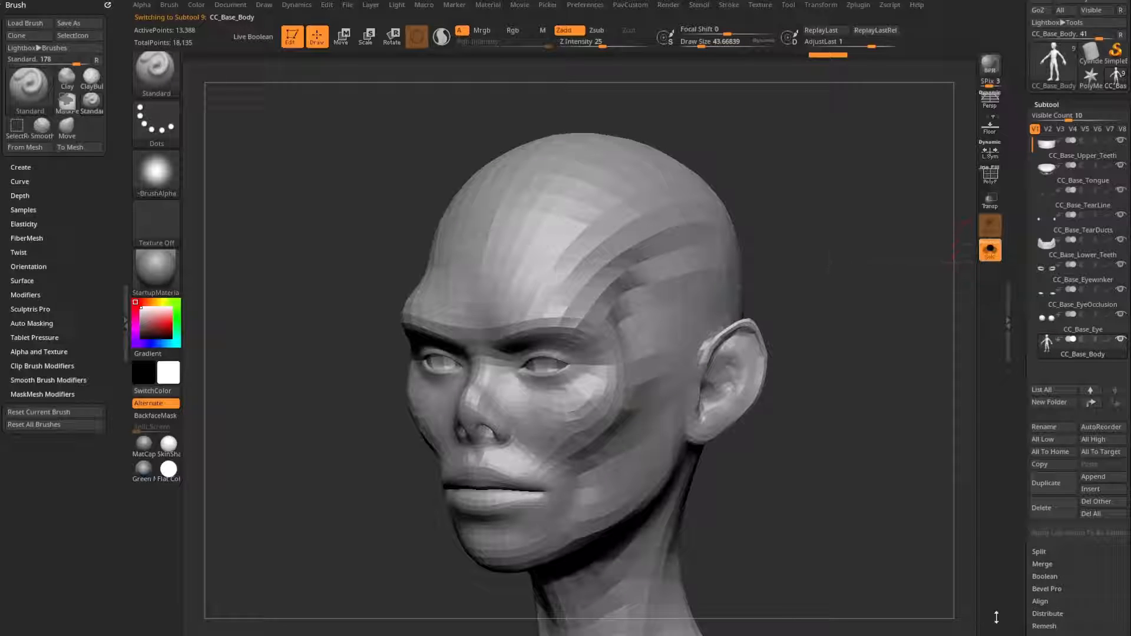
pyautogui.click(996, 258)
pyautogui.click(995, 257)
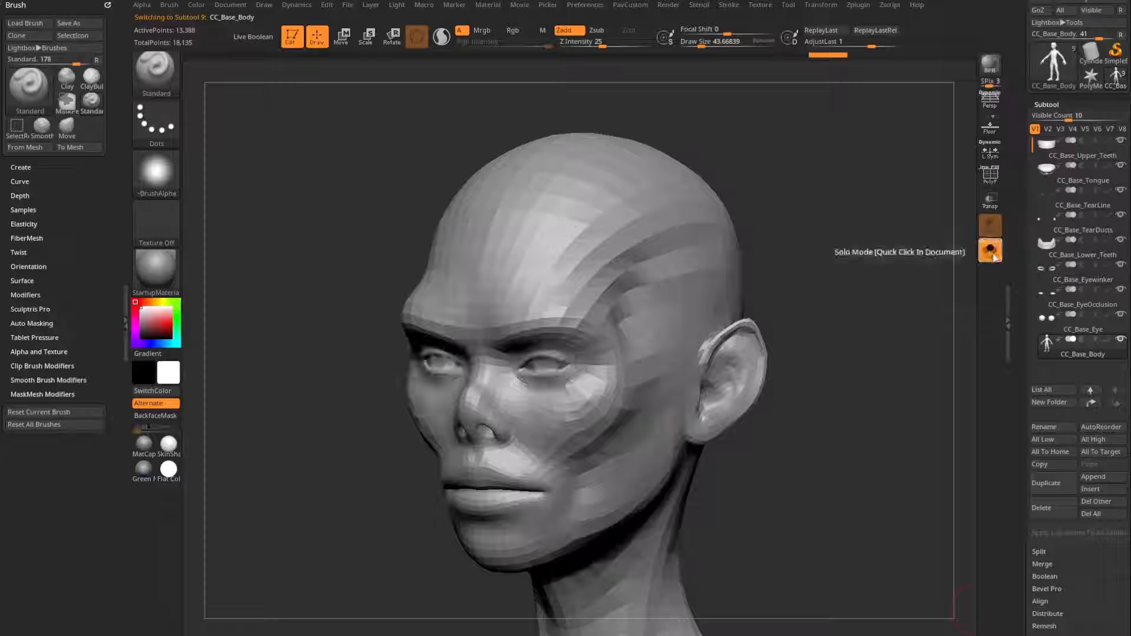
pyautogui.click(994, 258)
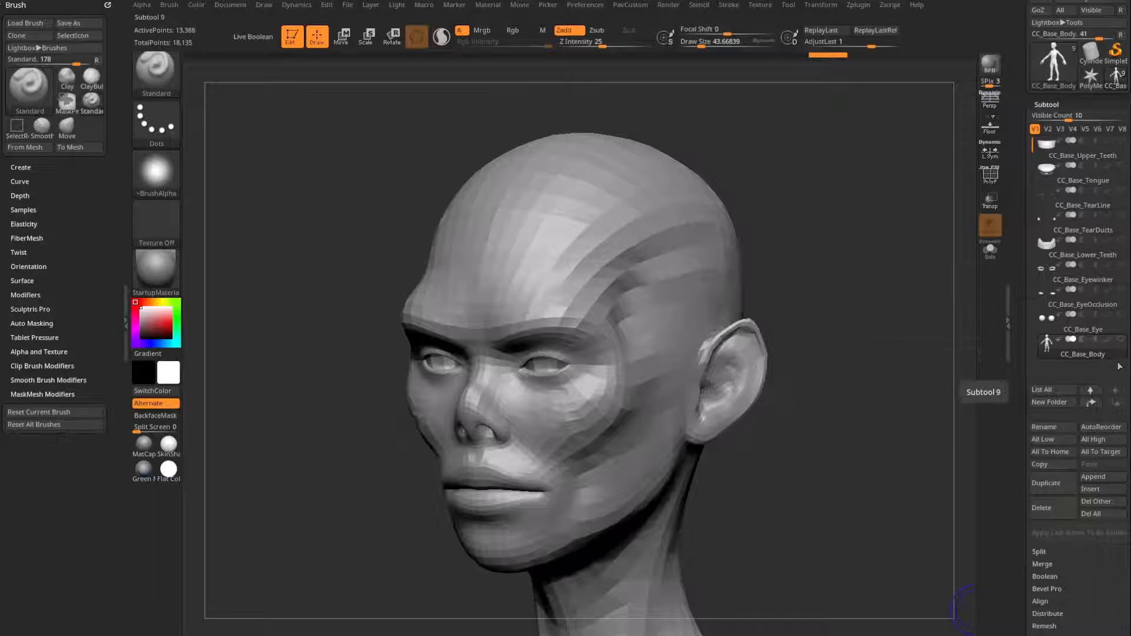
pyautogui.moveTo(1103, 340)
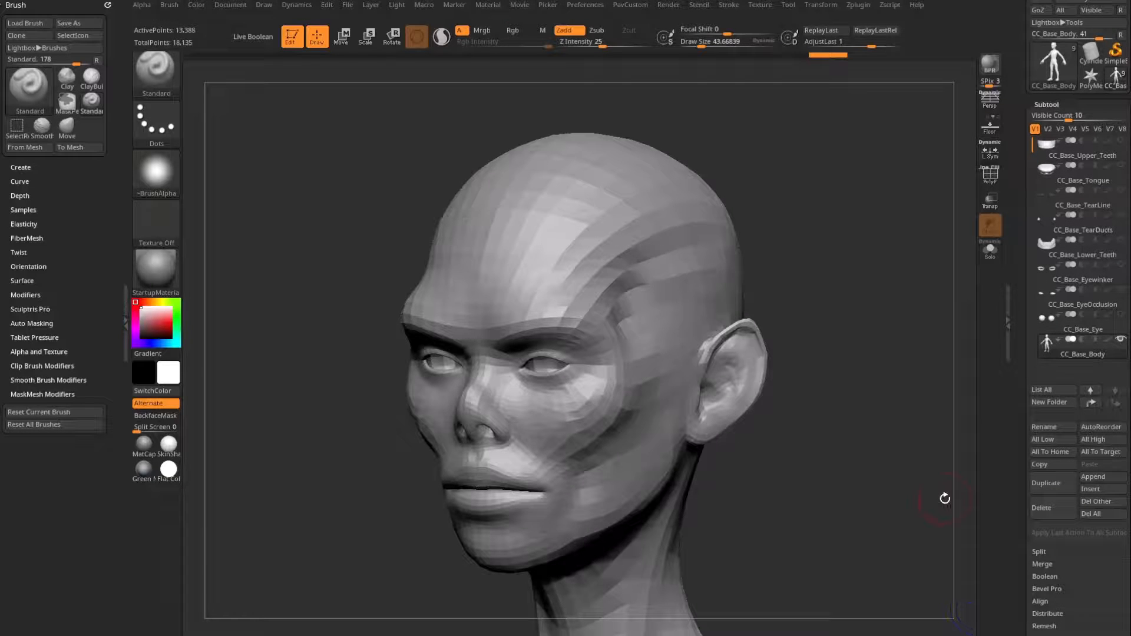
# Sculpt bags under the eyes with the Standard brush at a Draw Size of about 33.
pyautogui.moveTo(870, 314)
pyautogui.keyDown('shift'); pyautogui.mouseDown()
pyautogui.moveTo(858, 318)
pyautogui.moveTo(917, 386)
pyautogui.moveTo(559, 392)
pyautogui.mouseUp(); pyautogui.keyUp('shift')
pyautogui.press('[')
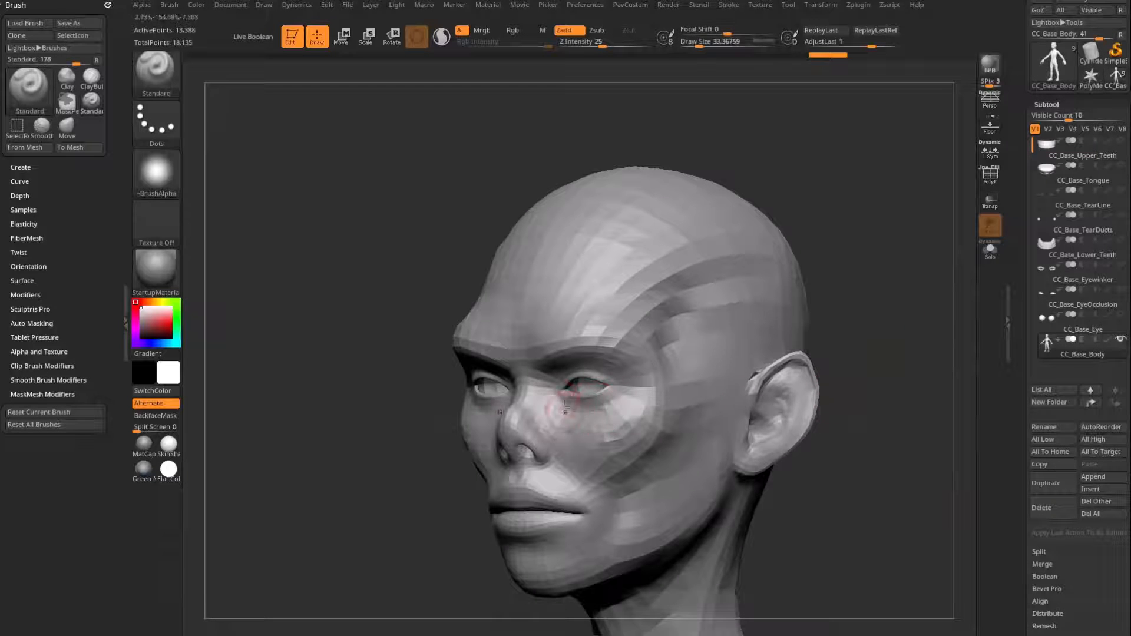
pyautogui.keyDown('shift'); pyautogui.moveTo(564, 383); pyautogui.dragTo(447, 377, button='right'); pyautogui.keyUp('shift')
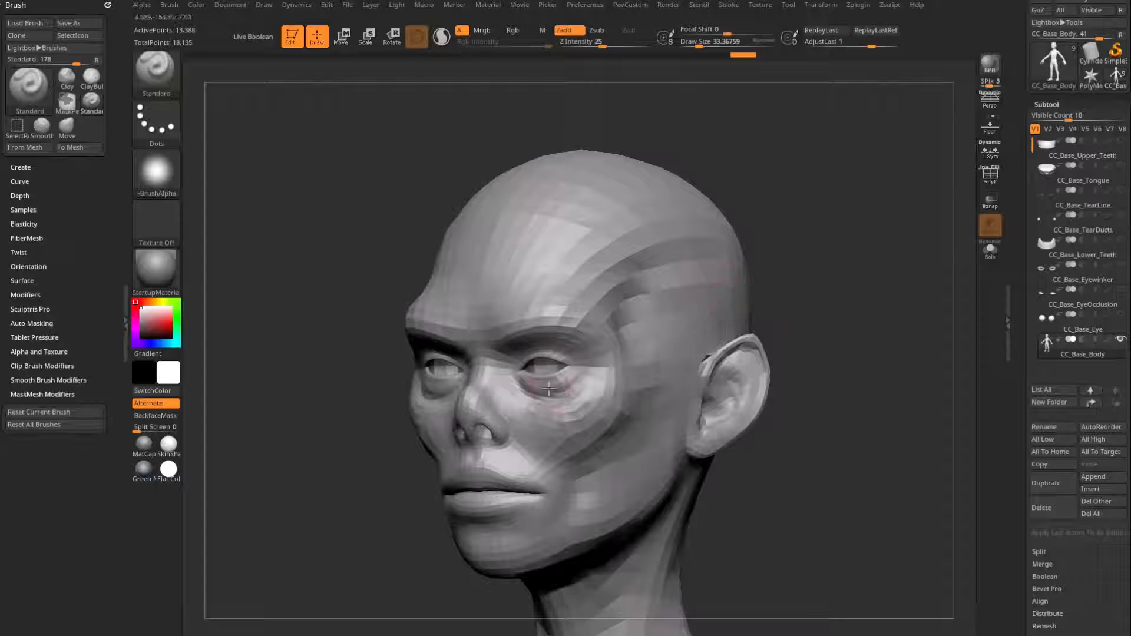
pyautogui.moveTo(834, 284)
pyautogui.mouseDown(button='right')
pyautogui.moveTo(772, 301)
pyautogui.moveTo(878, 283)
pyautogui.moveTo(869, 321)
pyautogui.moveTo(764, 312)
pyautogui.mouseUp(button='right')
pyautogui.moveTo(876, 378); pyautogui.dragTo(821, 341, button='right')
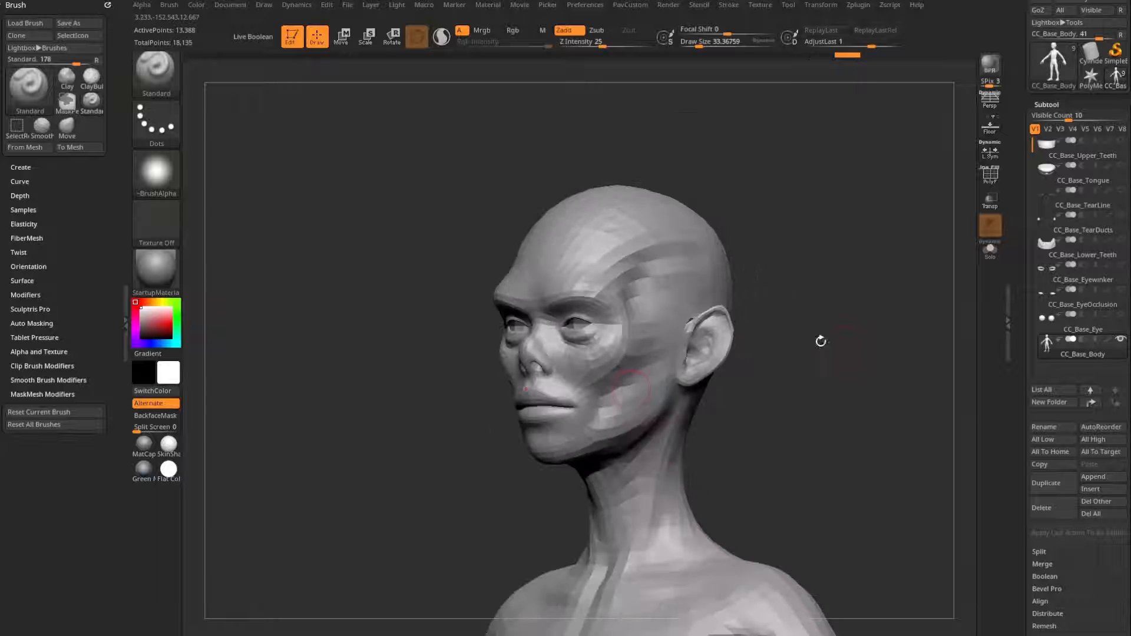
pyautogui.moveTo(627, 411); pyautogui.dragTo(873, 302, button='right')
pyautogui.moveTo(678, 370)
pyautogui.mouseDown(button='right')
pyautogui.moveTo(803, 335)
pyautogui.moveTo(632, 370)
pyautogui.mouseUp(button='right')
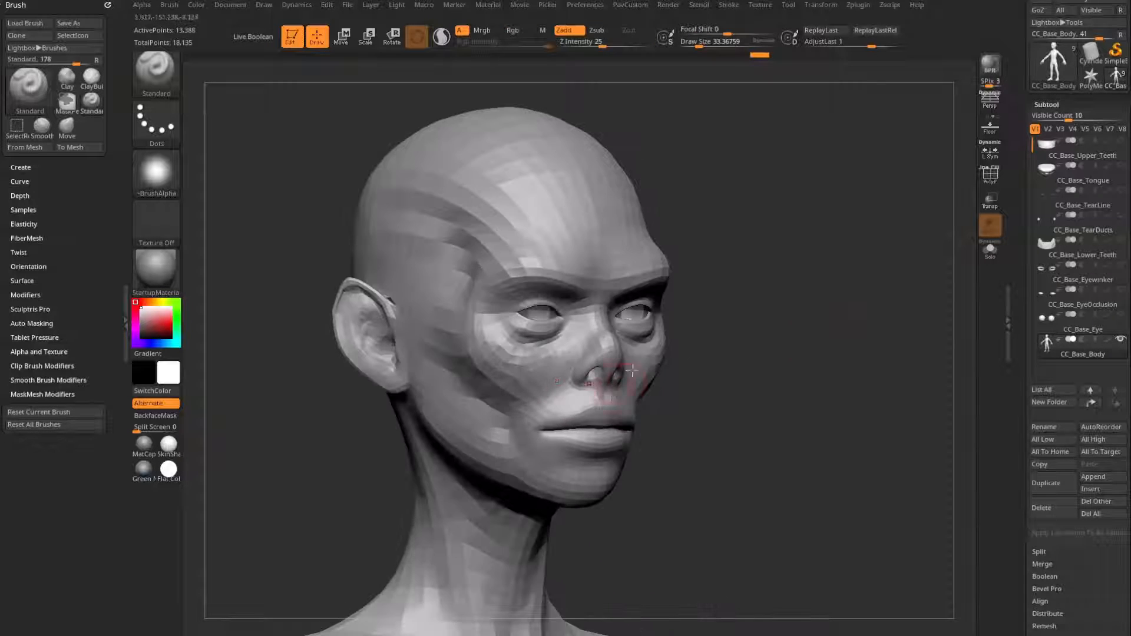
# Carve creases around the nose and mouth with the DamStandard brush, enlarging its Draw Size to about 52.
pyautogui.press('b')
pyautogui.press('d')
pyautogui.press('s')
pyautogui.moveTo(789, 310)
pyautogui.mouseDown(button='right')
pyautogui.moveTo(841, 334)
pyautogui.moveTo(626, 345)
pyautogui.mouseUp(button='right')
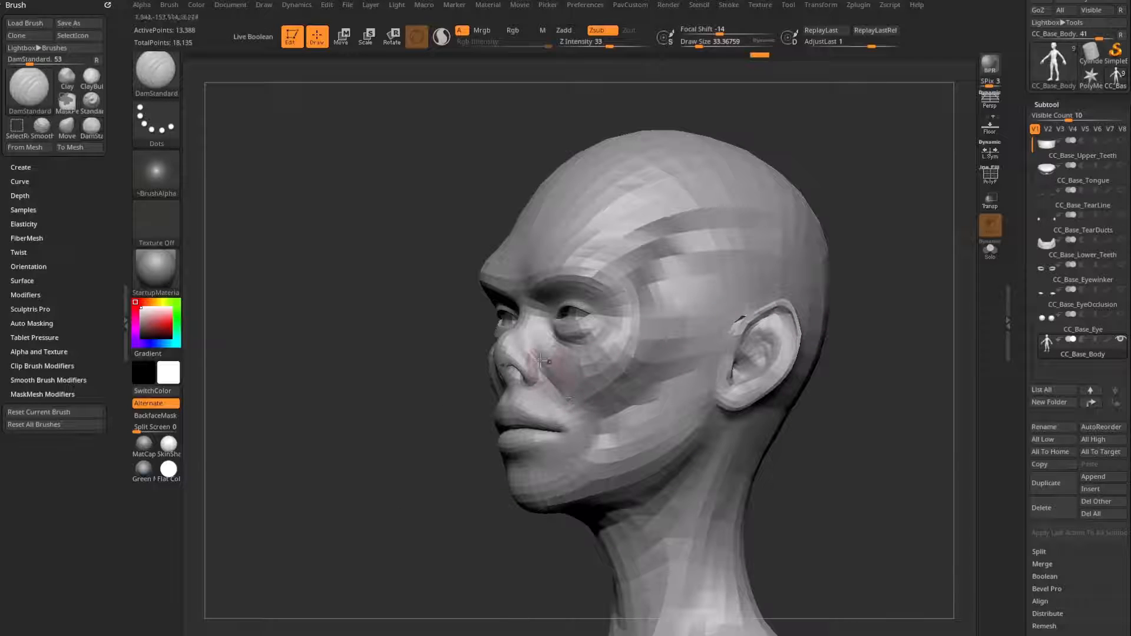
pyautogui.moveTo(434, 515); pyautogui.dragTo(485, 442, button='right')
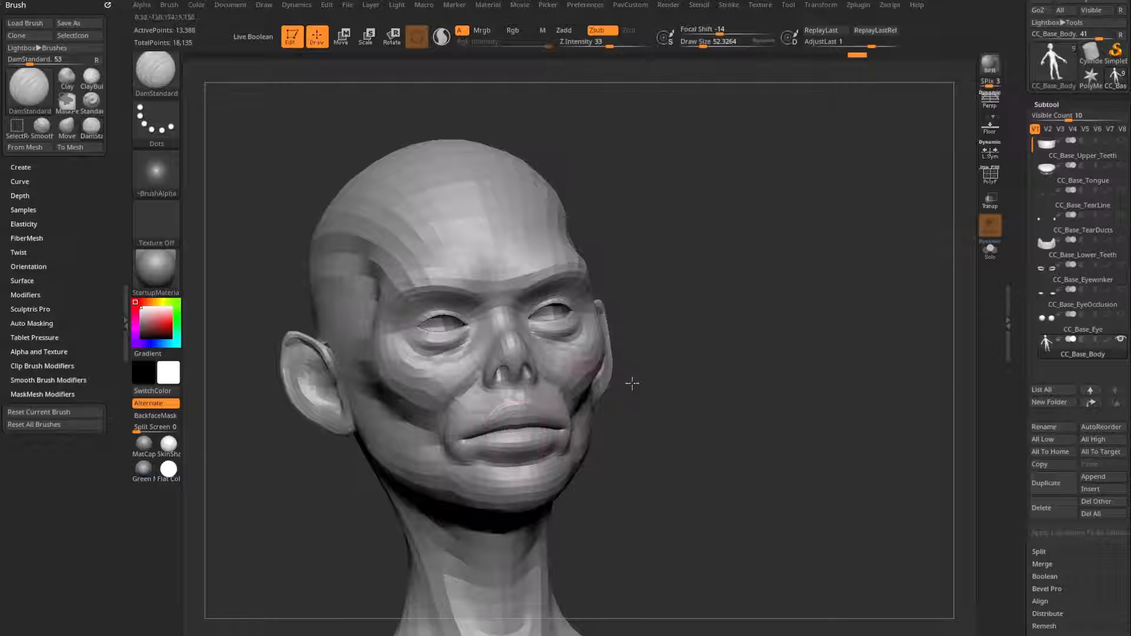
pyautogui.moveTo(702, 383); pyautogui.dragTo(802, 345, button='right')
pyautogui.moveTo(707, 412); pyautogui.dragTo(834, 381, button='right')
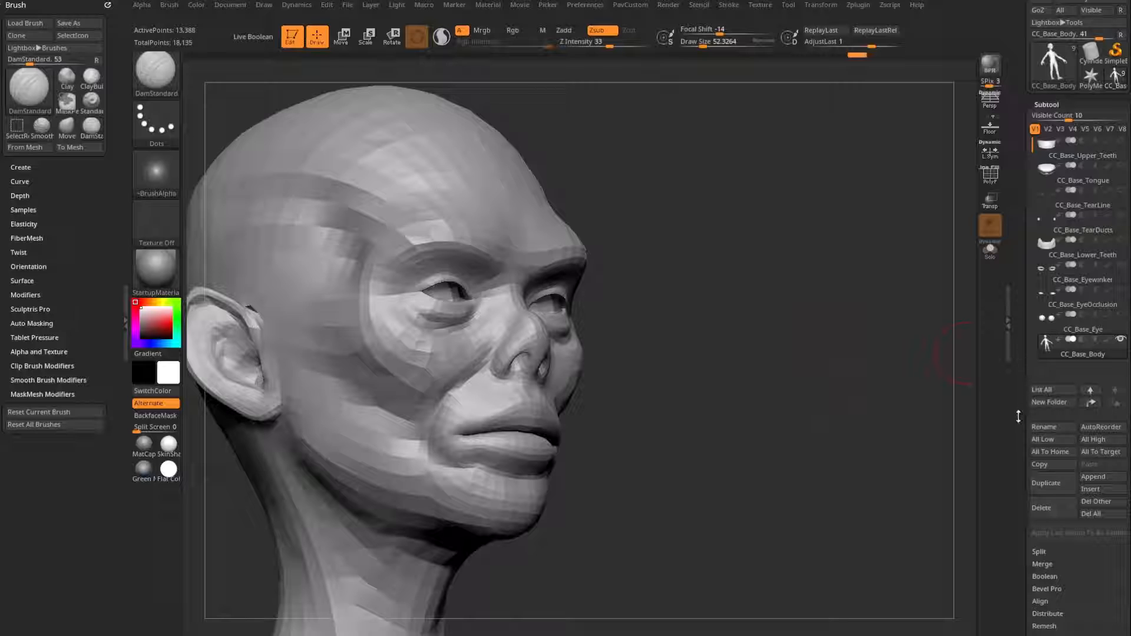
# Divide the body mesh once in the Geometry settings, and drop it back to subdivision level 1.
pyautogui.scroll(-3, 1020, 400)
pyautogui.moveTo(1009, 242); pyautogui.dragTo(1015, 327)
pyautogui.scroll(-13, 1019, 334)
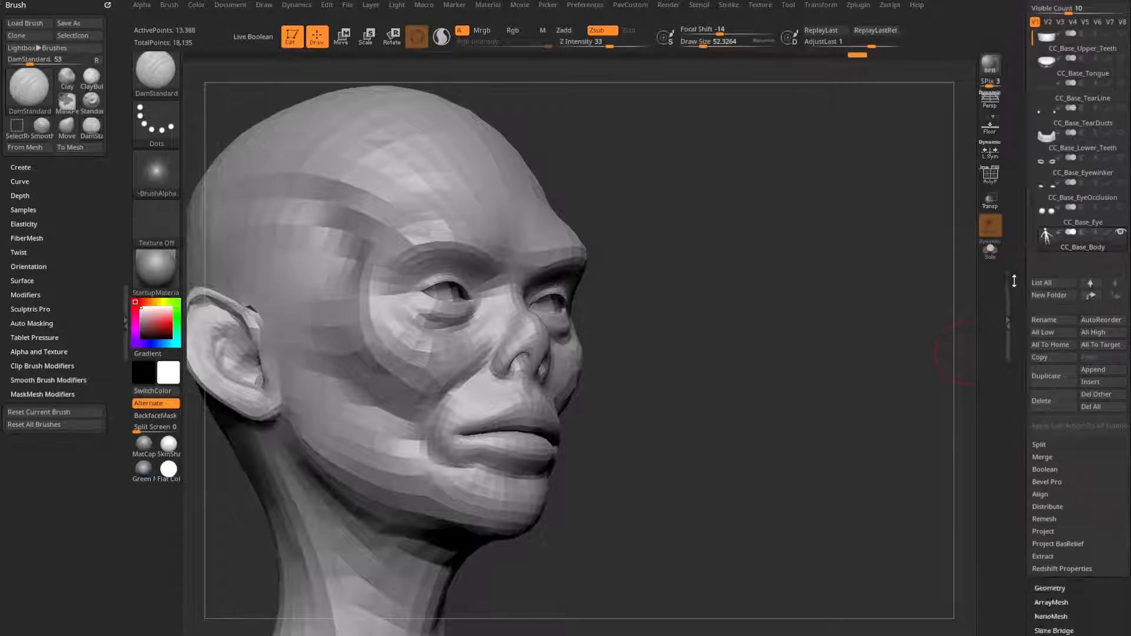
pyautogui.click(1046, 264)
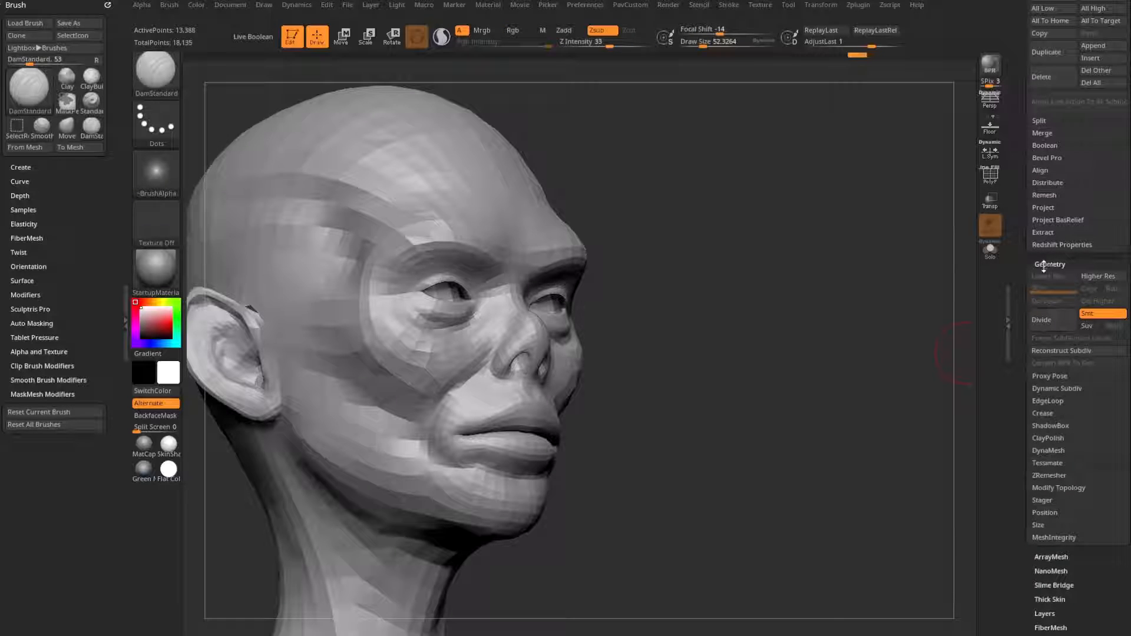
pyautogui.scroll(-2, 1020, 288)
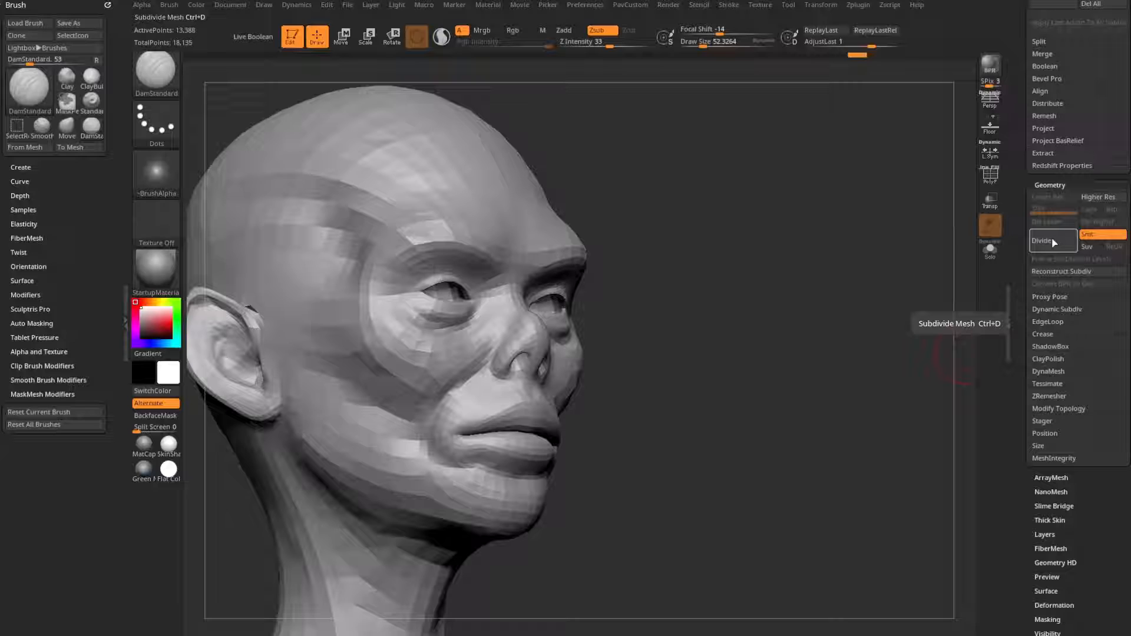
pyautogui.press('ctrl')
pyautogui.click(1051, 242)
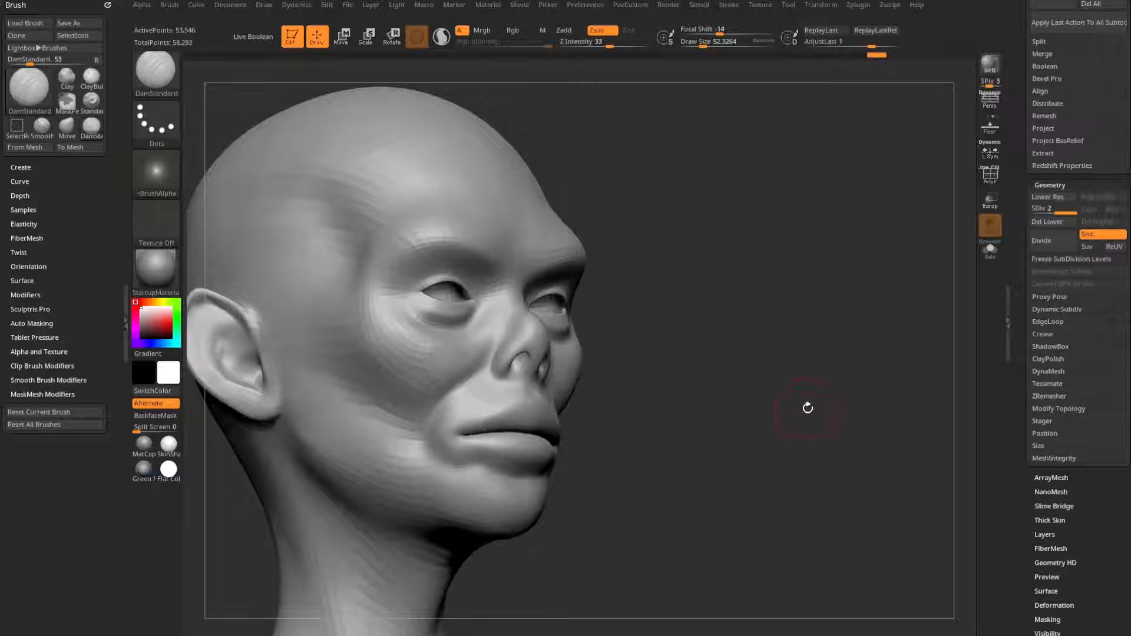
pyautogui.click(1040, 209)
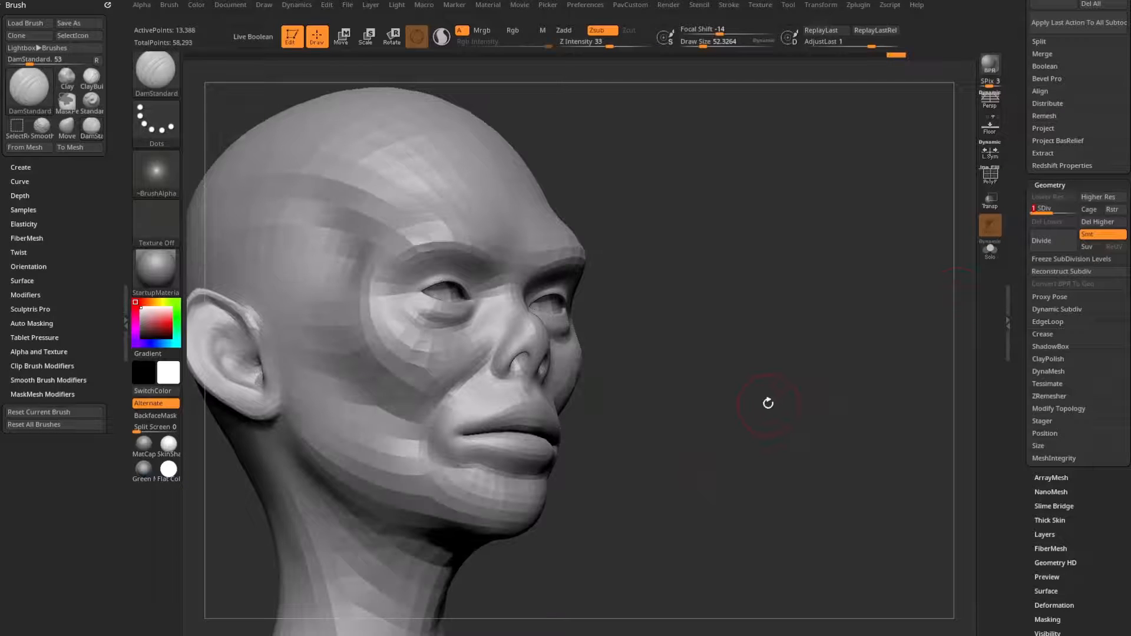
# Raise the body mesh to subdivision level 2 and carve the upper lip contour with the DamStandard brush.
pyautogui.moveTo(817, 290); pyautogui.dragTo(868, 357)
pyautogui.click(1055, 212)
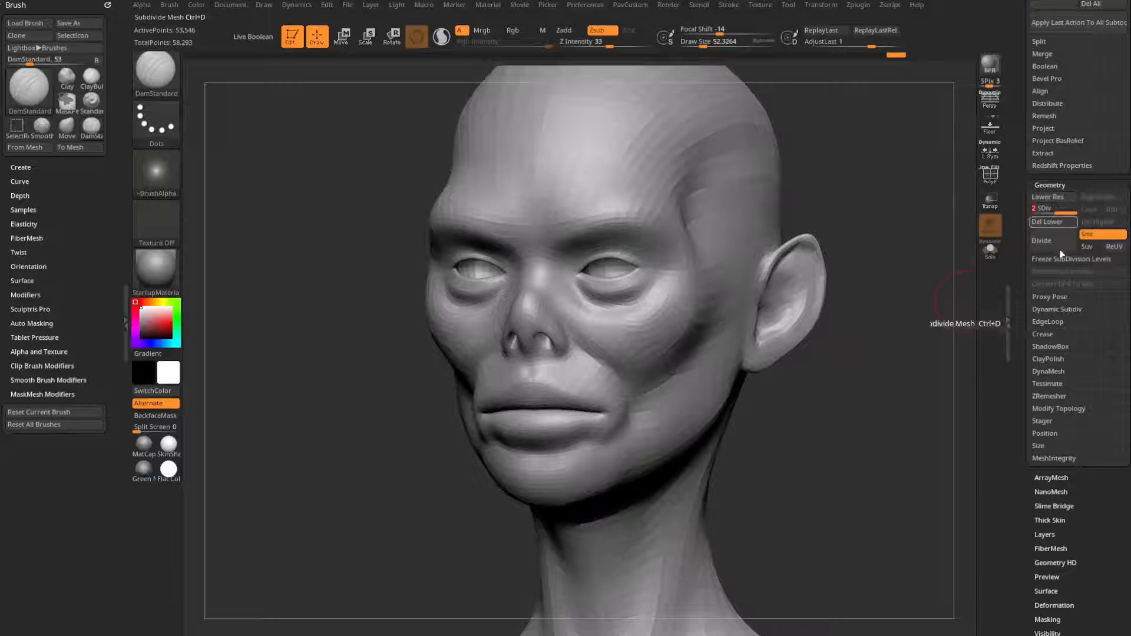
pyautogui.moveTo(929, 318); pyautogui.dragTo(912, 335)
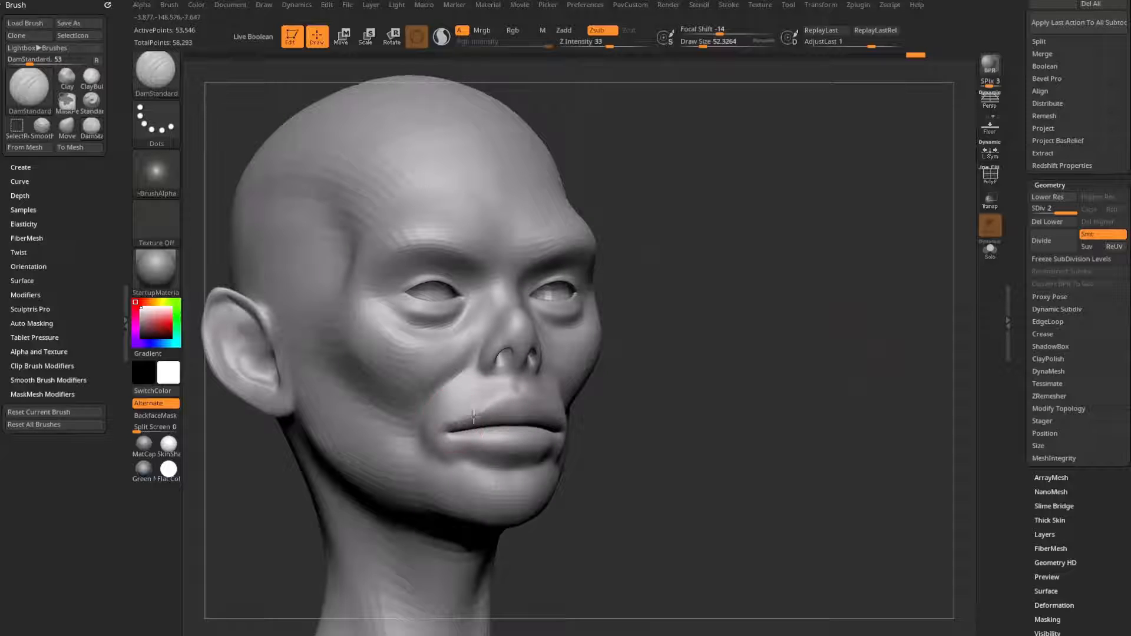
pyautogui.moveTo(466, 422); pyautogui.dragTo(516, 401)
pyautogui.moveTo(661, 337); pyautogui.dragTo(598, 339)
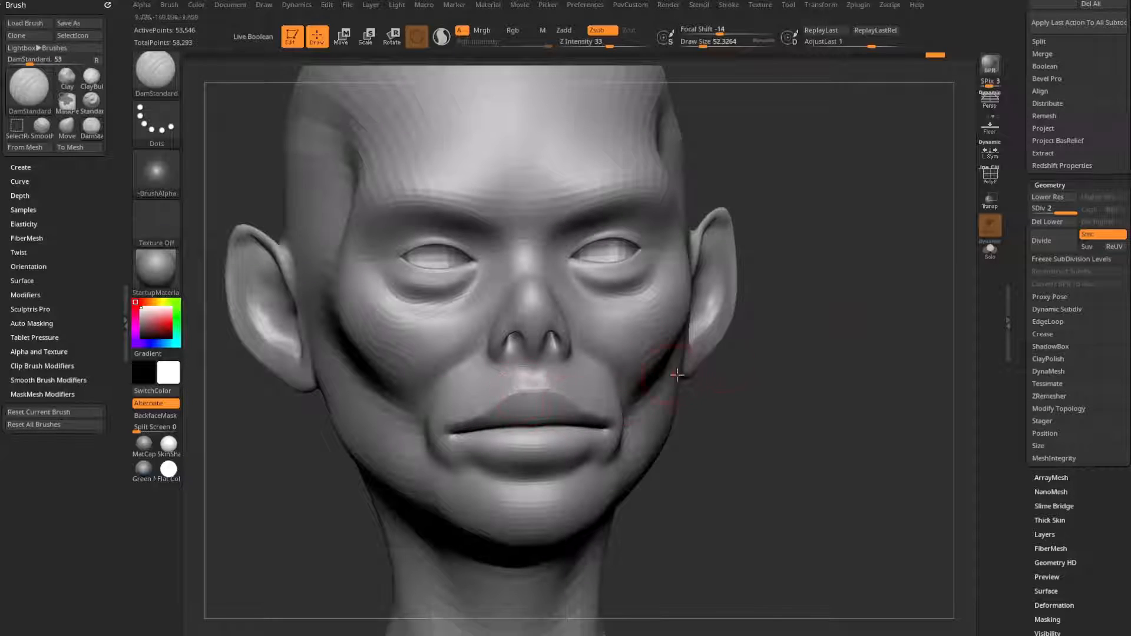
# Try the MoveAccu brush on the face, and return to DamStandard with a Draw Size of about 62.
pyautogui.moveTo(766, 359); pyautogui.dragTo(760, 330)
pyautogui.press('b')
pyautogui.press('m')
pyautogui.press('a')
pyautogui.moveTo(696, 354); pyautogui.dragTo(750, 358)
pyautogui.press('b')
pyautogui.press('d')
pyautogui.press('s')
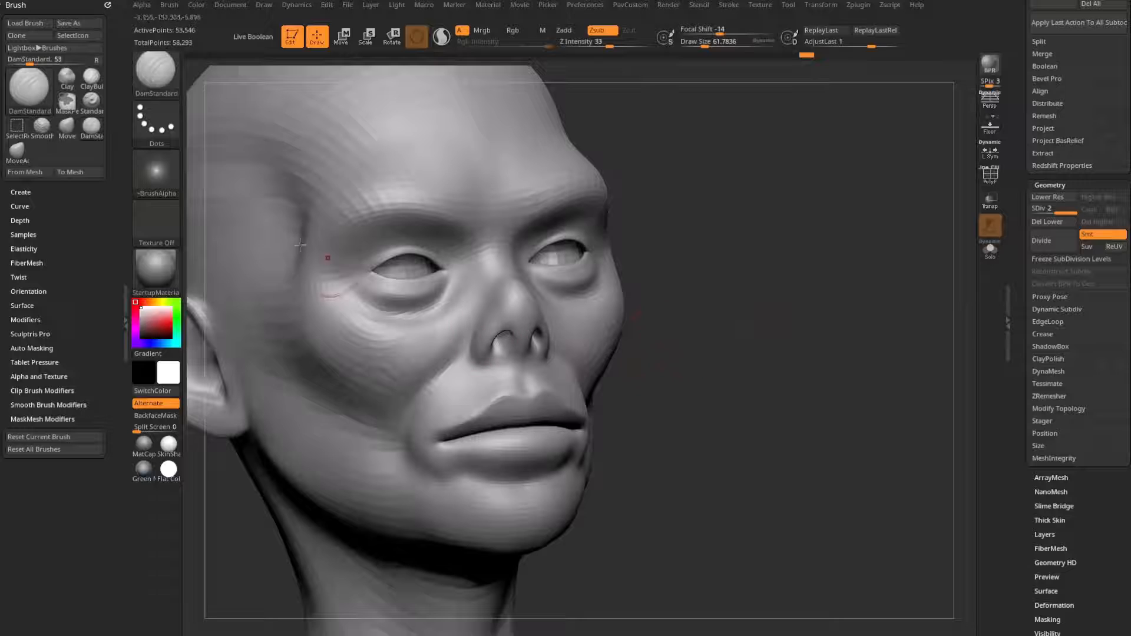
# Carve the lip line and the creases at the mouth corners with the DamStandard brush.
pyautogui.keyDown('alt'); pyautogui.moveTo(670, 185); pyautogui.dragTo(741, 200); pyautogui.keyUp('alt')
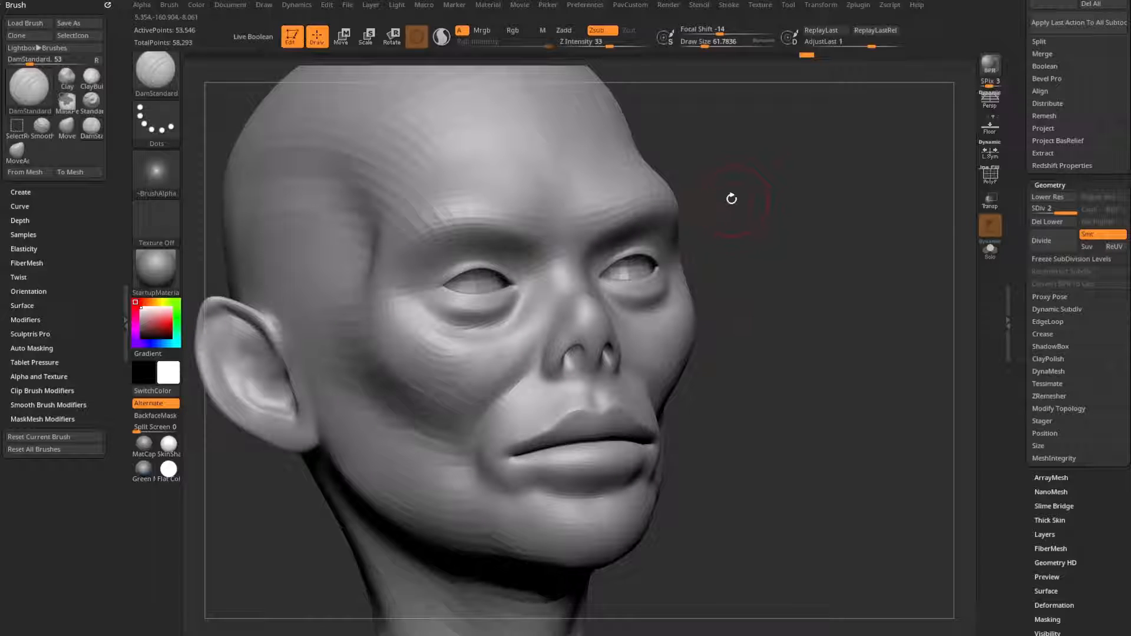
pyautogui.press('b')
pyautogui.press('d')
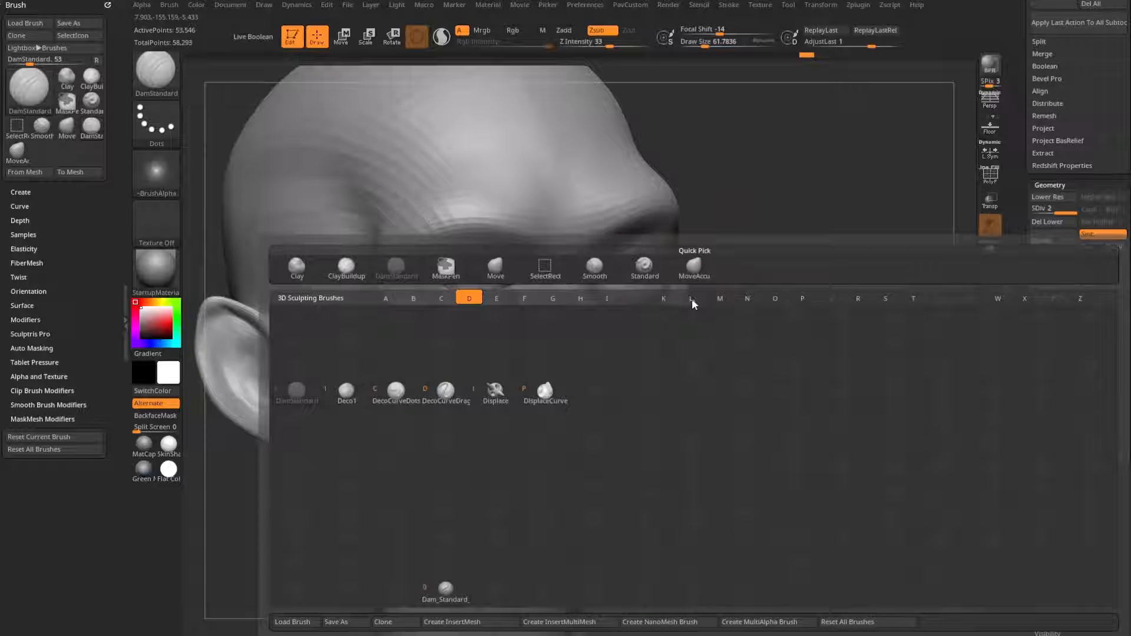
pyautogui.click(291, 399)
pyautogui.moveTo(823, 256); pyautogui.dragTo(813, 270)
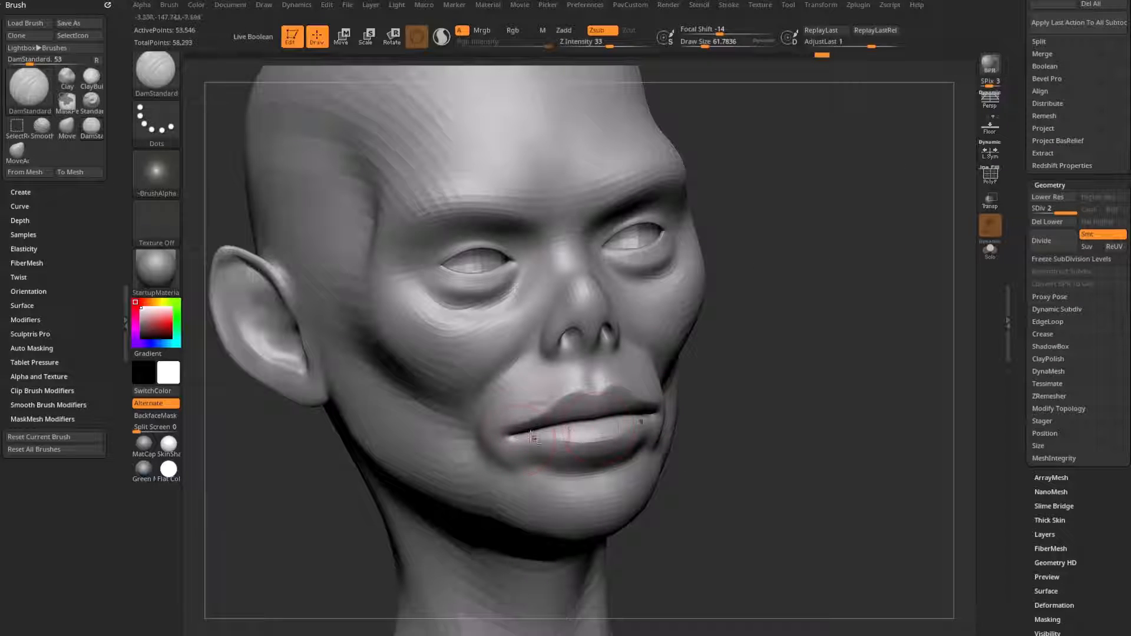
pyautogui.moveTo(760, 363); pyautogui.dragTo(699, 316)
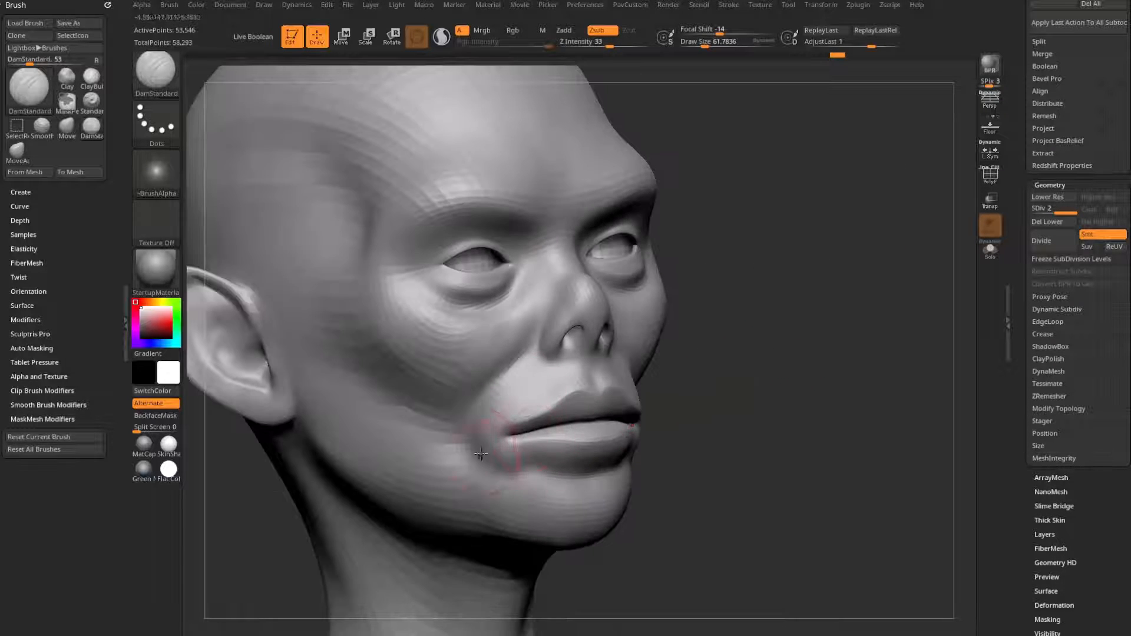
pyautogui.moveTo(548, 473)
pyautogui.mouseDown()
pyautogui.moveTo(719, 409)
pyautogui.moveTo(813, 336)
pyautogui.mouseUp()
pyautogui.moveTo(823, 384)
pyautogui.mouseDown()
pyautogui.moveTo(506, 359)
pyautogui.moveTo(341, 538)
pyautogui.moveTo(540, 379)
pyautogui.moveTo(517, 308)
pyautogui.moveTo(560, 348)
pyautogui.mouseUp()
pyautogui.moveTo(843, 315); pyautogui.dragTo(366, 327)
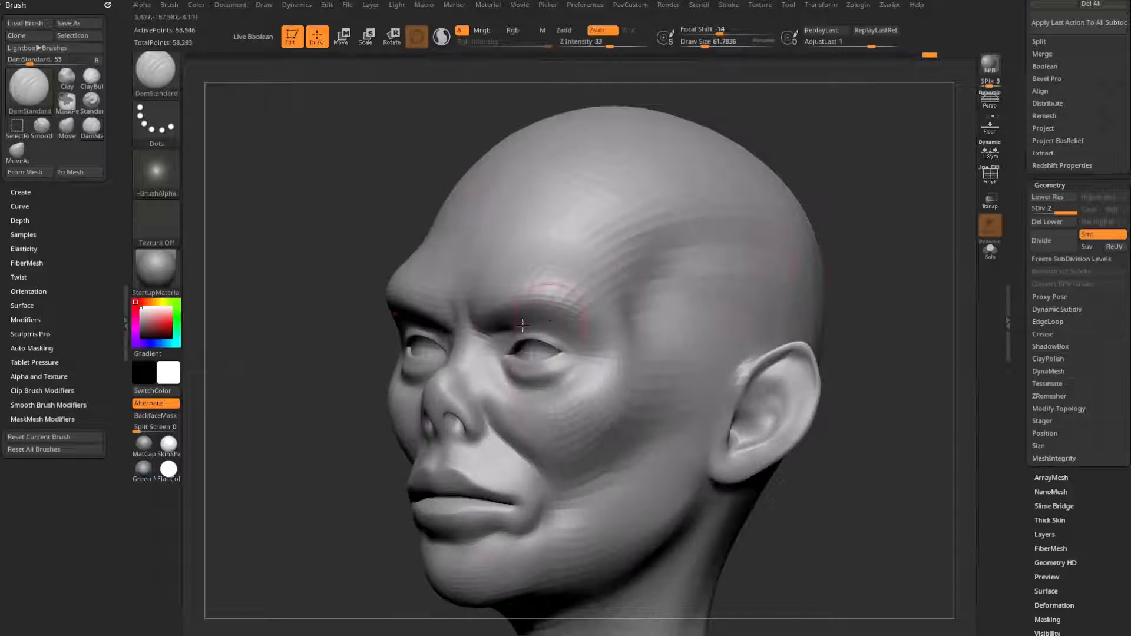
# Carve the upper eye sockets, the temple edges and the underside of the cheekbones with DamStandard.
pyautogui.moveTo(498, 335)
pyautogui.mouseDown()
pyautogui.moveTo(553, 324)
pyautogui.moveTo(590, 345)
pyautogui.mouseUp()
pyautogui.moveTo(884, 339)
pyautogui.keyDown('alt'); pyautogui.mouseDown()
pyautogui.moveTo(886, 285)
pyautogui.moveTo(832, 288)
pyautogui.mouseUp(); pyautogui.keyUp('alt')
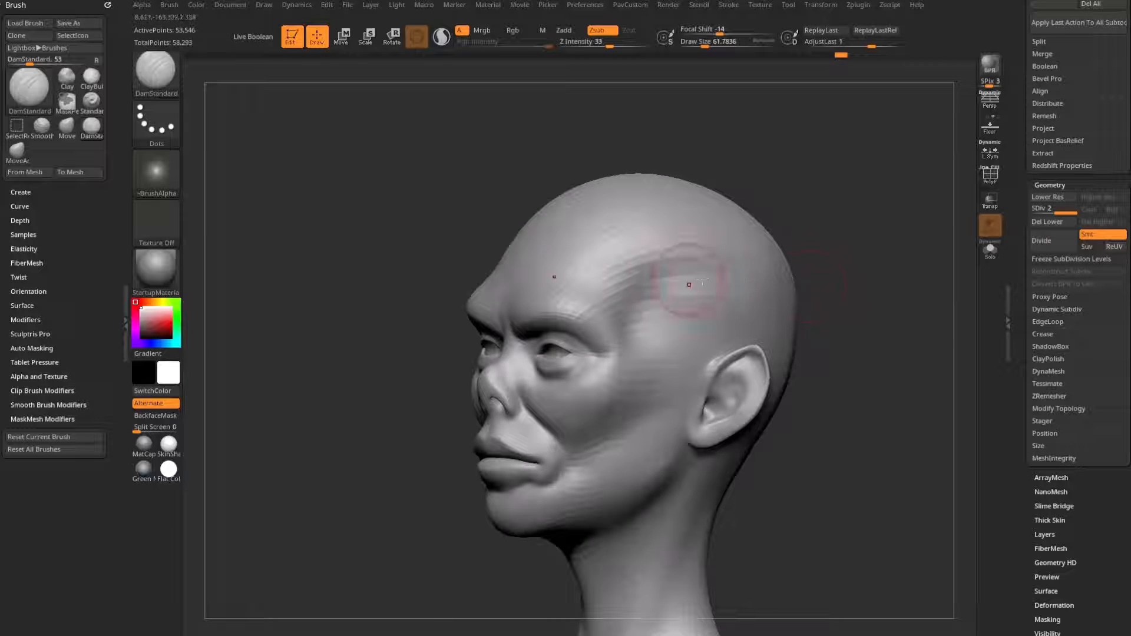
pyautogui.moveTo(695, 282)
pyautogui.mouseDown()
pyautogui.moveTo(635, 346)
pyautogui.moveTo(642, 362)
pyautogui.mouseUp()
pyautogui.keyDown('alt'); pyautogui.moveTo(881, 329); pyautogui.dragTo(846, 304); pyautogui.keyUp('alt')
pyautogui.moveTo(599, 382); pyautogui.dragTo(583, 403)
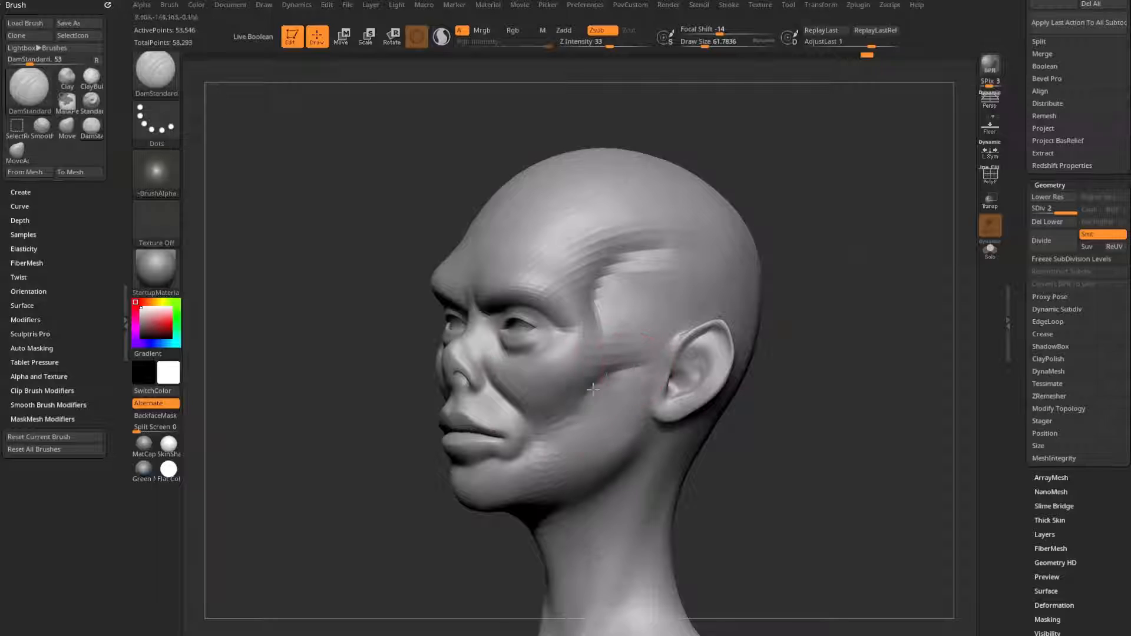
pyautogui.moveTo(728, 419); pyautogui.dragTo(785, 358)
pyautogui.moveTo(635, 332); pyautogui.dragTo(576, 372)
pyautogui.moveTo(716, 348)
pyautogui.mouseDown()
pyautogui.moveTo(791, 330)
pyautogui.moveTo(811, 313)
pyautogui.moveTo(808, 280)
pyautogui.moveTo(807, 306)
pyautogui.moveTo(787, 307)
pyautogui.mouseUp()
# Build up the temple area behind the brow with the ClayTubes brush.
pyautogui.press('b')
pyautogui.press('c')
pyautogui.press('t')
pyautogui.moveTo(655, 277)
pyautogui.mouseDown()
pyautogui.moveTo(598, 315)
pyautogui.moveTo(636, 277)
pyautogui.moveTo(628, 309)
pyautogui.mouseUp()
pyautogui.moveTo(837, 259)
pyautogui.mouseDown()
pyautogui.moveTo(879, 218)
pyautogui.moveTo(843, 283)
pyautogui.moveTo(822, 261)
pyautogui.moveTo(822, 318)
pyautogui.moveTo(746, 333)
pyautogui.mouseUp()
pyautogui.moveTo(746, 332); pyautogui.dragTo(787, 350)
# Adjust the arms on the full body with the Move brush at a Draw Size of about 183.
pyautogui.moveTo(787, 351)
pyautogui.keyDown('alt'); pyautogui.mouseDown()
pyautogui.moveTo(788, 316)
pyautogui.moveTo(791, 325)
pyautogui.moveTo(660, 326)
pyautogui.moveTo(652, 308)
pyautogui.moveTo(653, 347)
pyautogui.moveTo(669, 325)
pyautogui.mouseUp(); pyautogui.keyUp('alt')
pyautogui.press('b')
pyautogui.press('m')
pyautogui.press('v')
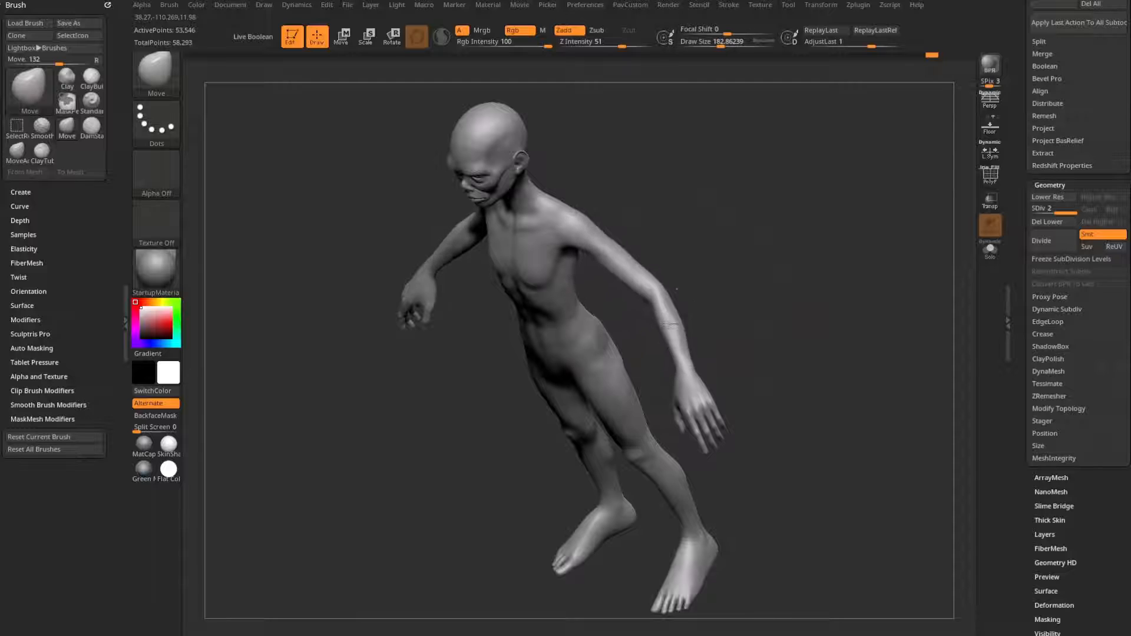
pyautogui.moveTo(820, 275)
pyautogui.keyDown('shift'); pyautogui.mouseDown()
pyautogui.moveTo(790, 245)
pyautogui.moveTo(750, 245)
pyautogui.moveTo(700, 357)
pyautogui.moveTo(647, 384)
pyautogui.mouseUp(); pyautogui.keyUp('shift')
# Swell the forearms with the Inflat brush at a Draw Size of about 166 and smooth them.
pyautogui.press('b')
pyautogui.press('i')
pyautogui.press('n')
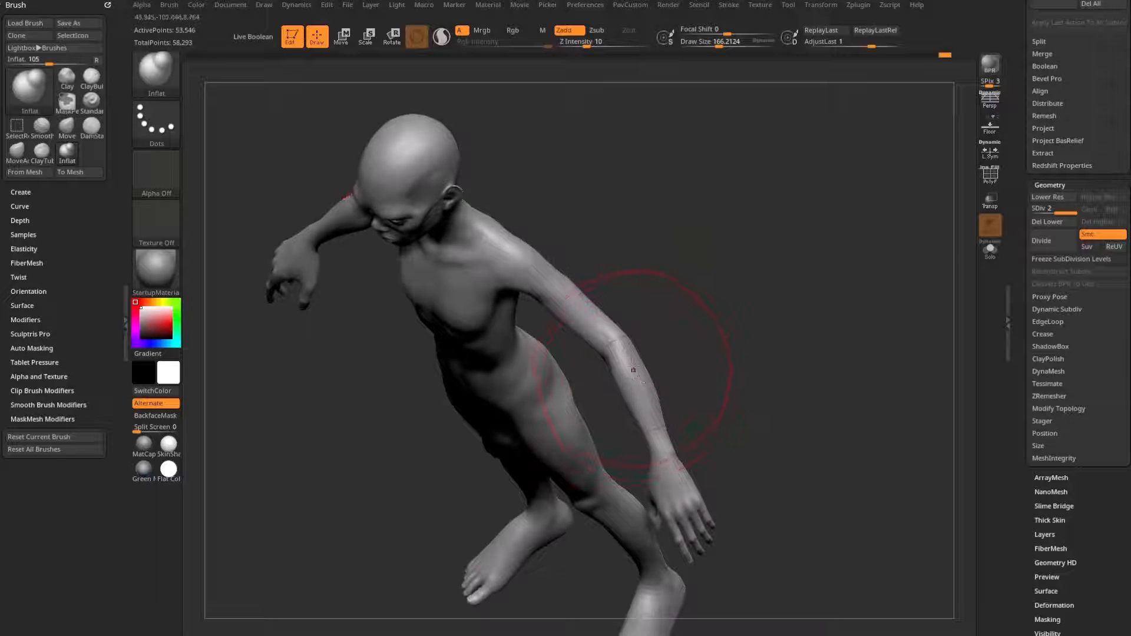
pyautogui.moveTo(700, 349); pyautogui.dragTo(731, 312)
pyautogui.moveTo(618, 374); pyautogui.dragTo(630, 353)
pyautogui.keyDown('shift'); pyautogui.moveTo(716, 336); pyautogui.dragTo(740, 328); pyautogui.keyUp('shift')
pyautogui.moveTo(833, 315)
pyautogui.keyDown('alt'); pyautogui.mouseDown()
pyautogui.moveTo(831, 293)
pyautogui.moveTo(569, 452)
pyautogui.mouseUp(); pyautogui.keyUp('alt')
pyautogui.keyDown('shift'); pyautogui.moveTo(650, 426); pyautogui.dragTo(637, 430); pyautogui.keyUp('shift')
# Paint a mask over the temple with MaskPen, using Draw Sizes of about 31 and 41.
pyautogui.press('ctrl')
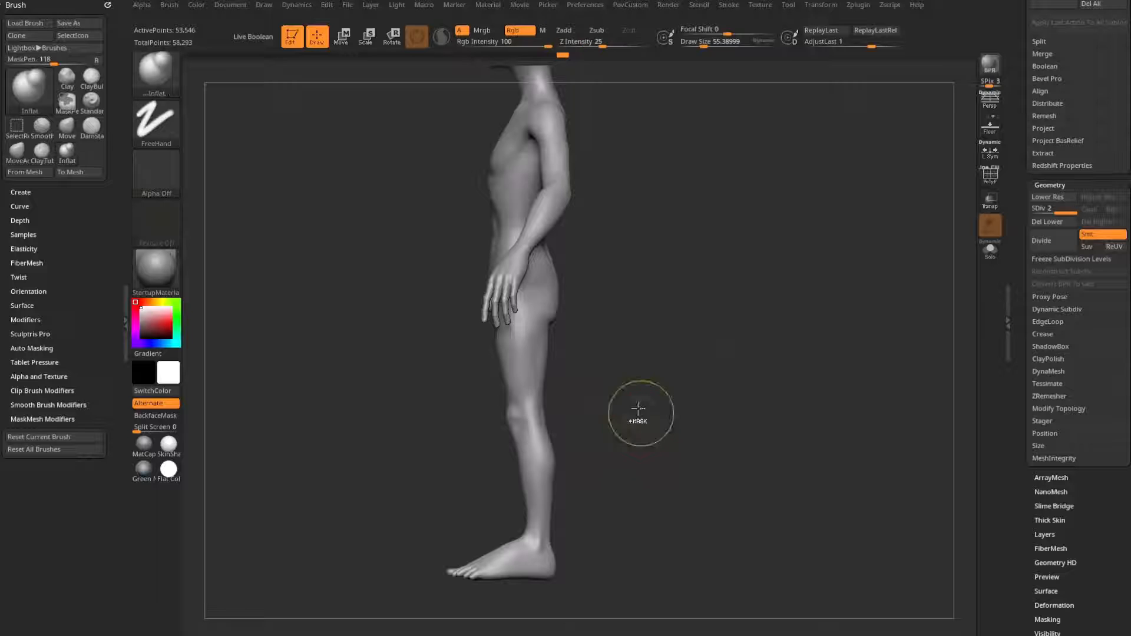
pyautogui.moveTo(628, 233)
pyautogui.keyDown('shift'); pyautogui.mouseDown()
pyautogui.moveTo(801, 156)
pyautogui.moveTo(826, 306)
pyautogui.moveTo(782, 366)
pyautogui.moveTo(702, 370)
pyautogui.mouseUp(); pyautogui.keyUp('shift')
pyautogui.press('s')
pyautogui.click(548, 335)
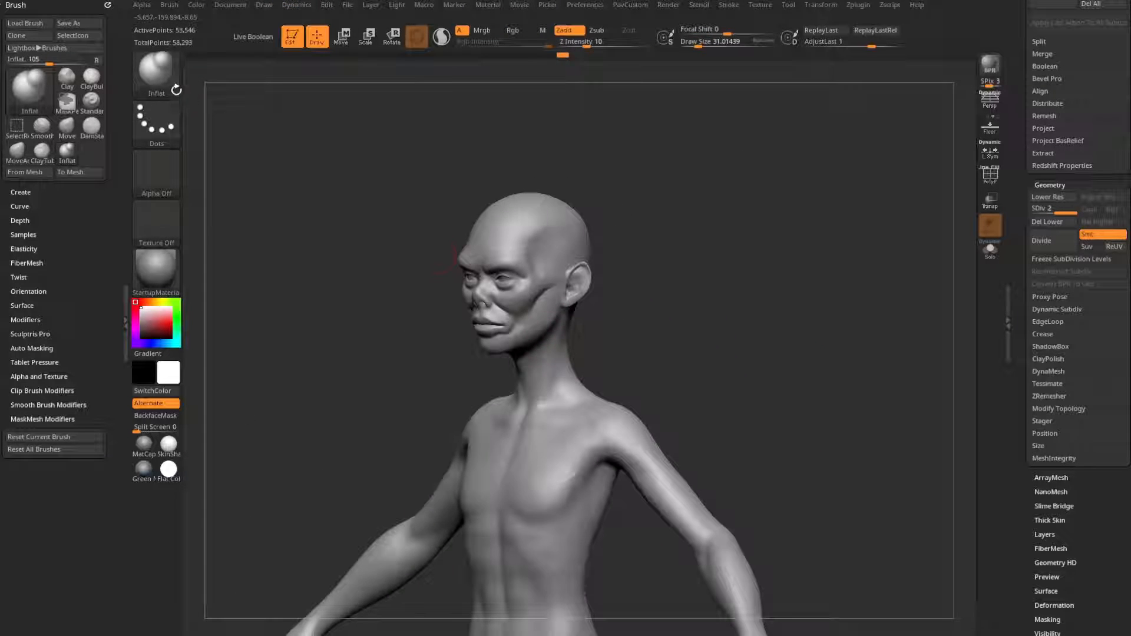
pyautogui.moveTo(655, 213)
pyautogui.keyDown('alt'); pyautogui.mouseDown()
pyautogui.moveTo(657, 362)
pyautogui.moveTo(703, 289)
pyautogui.mouseUp(); pyautogui.keyUp('alt')
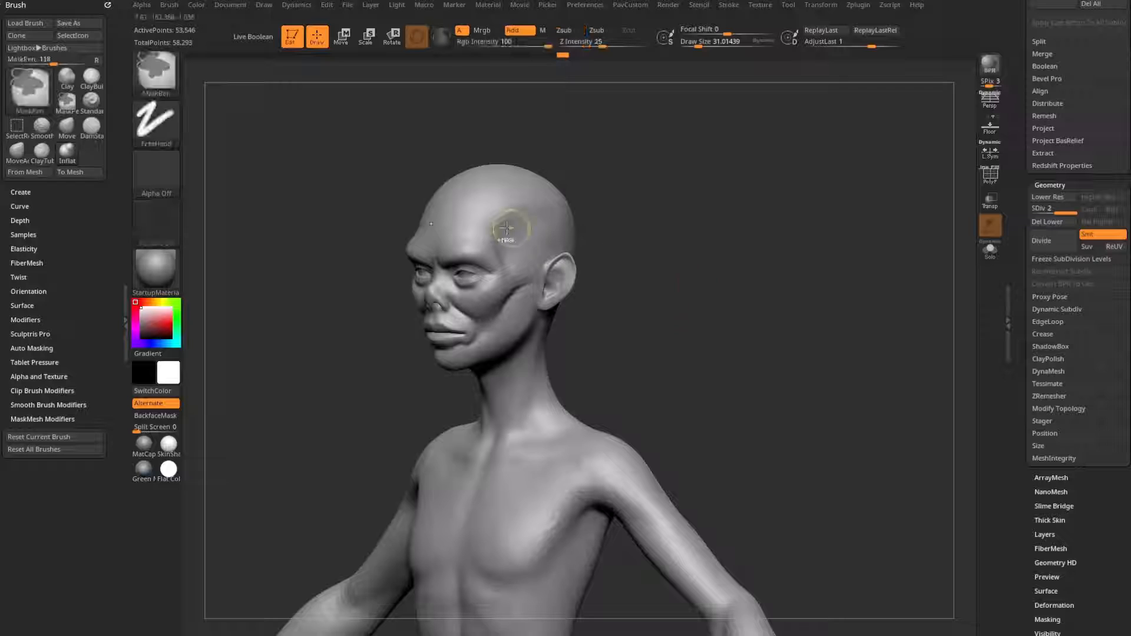
pyautogui.moveTo(507, 231)
pyautogui.keyDown('ctrl'); pyautogui.mouseDown()
pyautogui.moveTo(521, 247)
pyautogui.moveTo(505, 243)
pyautogui.mouseUp(); pyautogui.keyUp('ctrl')
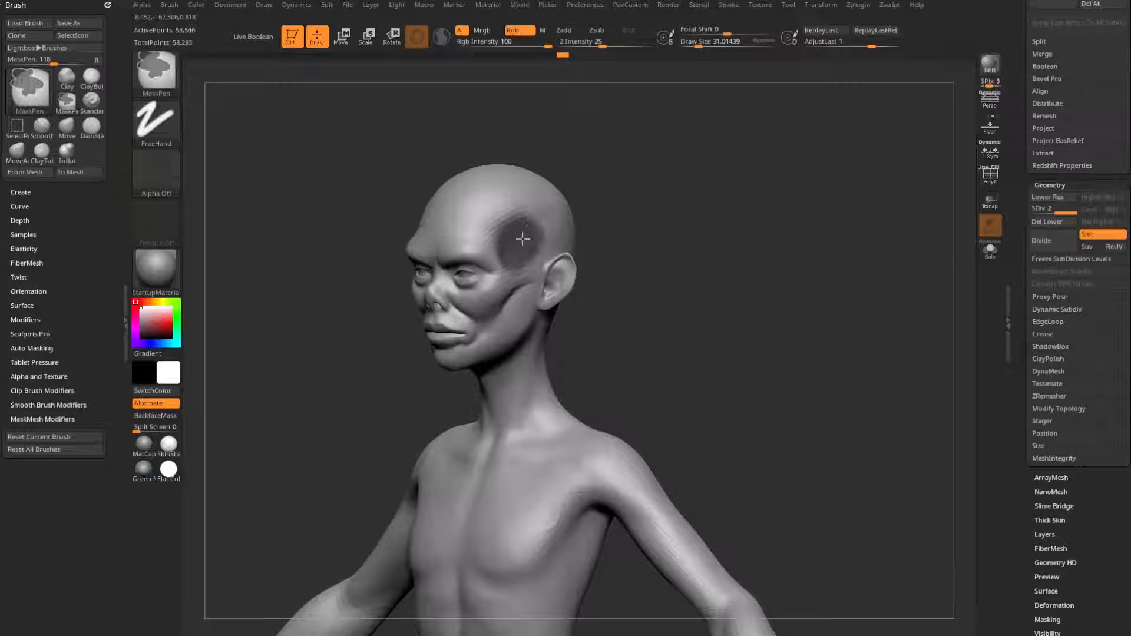
pyautogui.press('s')
pyautogui.click(510, 219)
# Invert the temple mask, sculpt the exposed temple with the Standard brush, and clear the mask.
pyautogui.press('b')
pyautogui.press('s')
pyautogui.press('t')
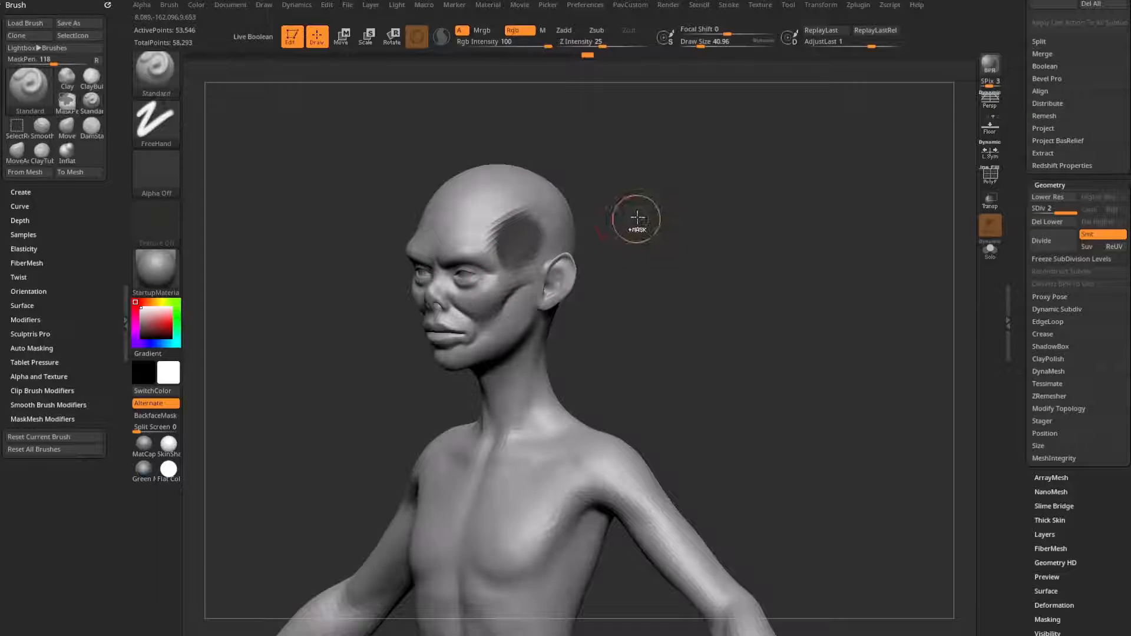
pyautogui.keyDown('ctrl'); pyautogui.click(693, 247); pyautogui.keyUp('ctrl')
pyautogui.moveTo(691, 241); pyautogui.dragTo(536, 237)
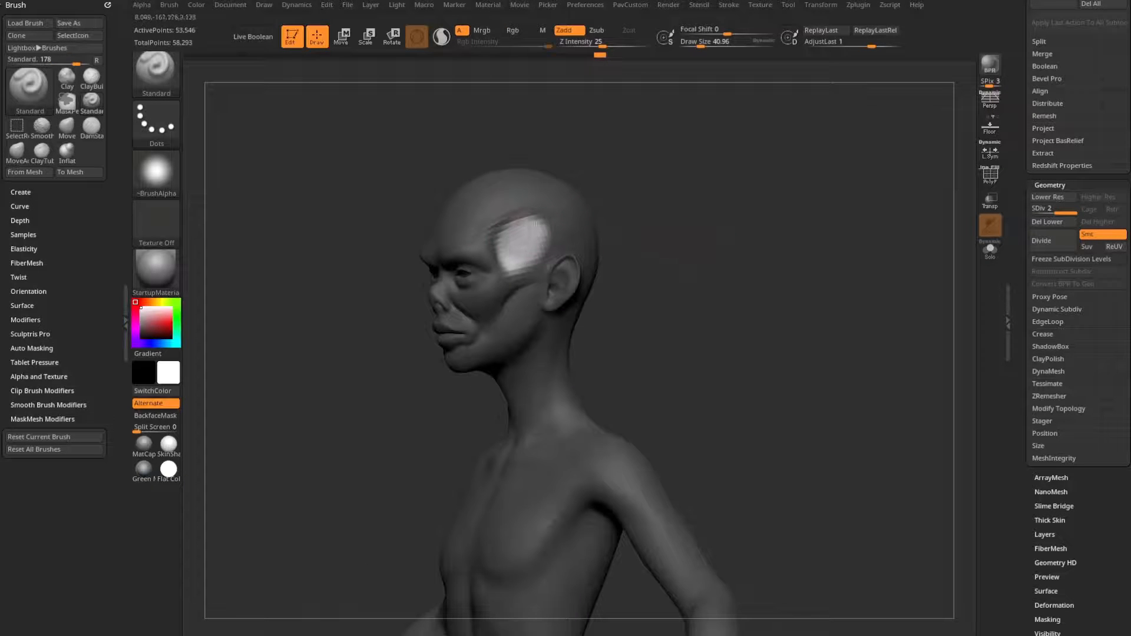
pyautogui.keyDown('ctrl'); pyautogui.click(535, 254); pyautogui.keyUp('ctrl')
pyautogui.moveTo(619, 227); pyautogui.dragTo(728, 207)
pyautogui.moveTo(715, 269); pyautogui.dragTo(647, 263)
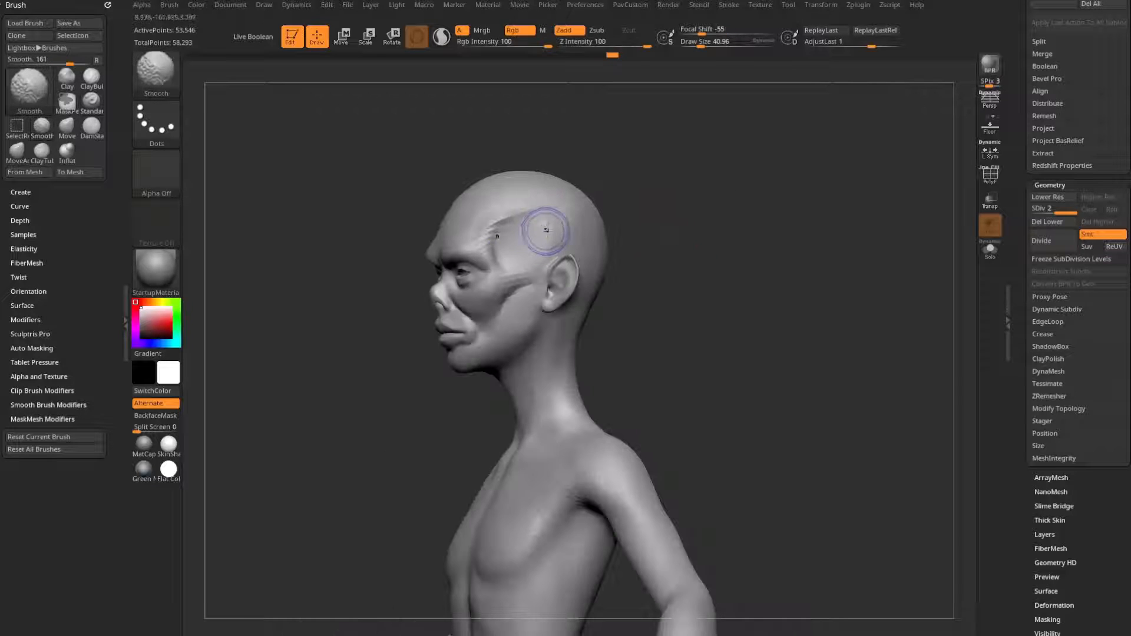
# Set the Smooth brush's Z Intensity to 38 and soften the temple edges.
pyautogui.keyDown('shift'); pyautogui.click(614, 44); pyautogui.keyUp('shift')
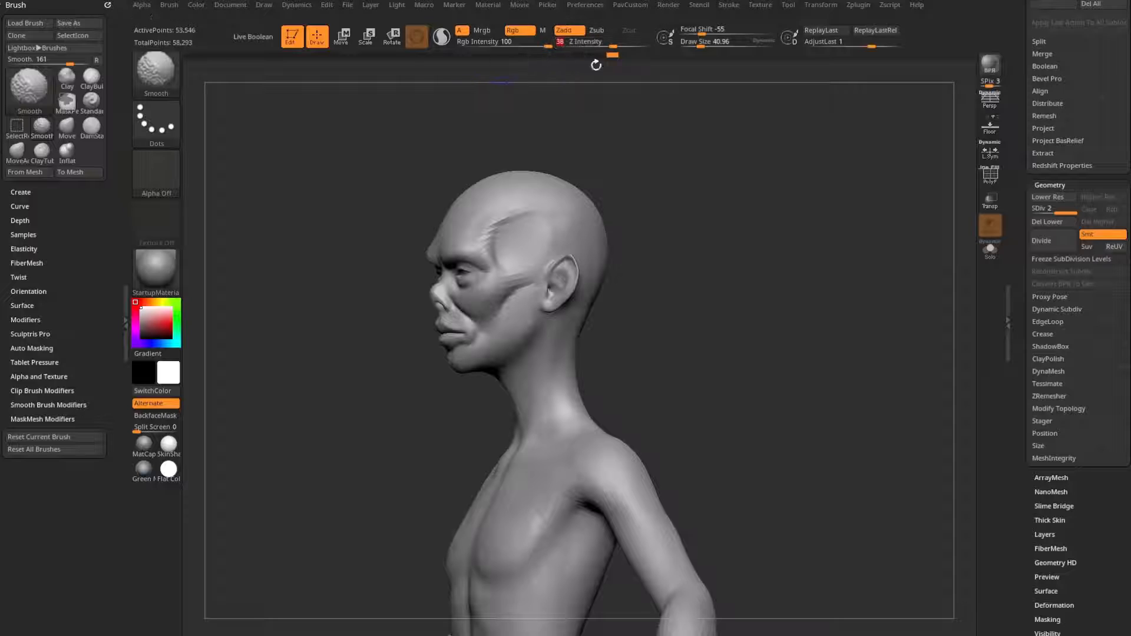
pyautogui.moveTo(557, 235)
pyautogui.keyDown('shift'); pyautogui.mouseDown()
pyautogui.moveTo(538, 218)
pyautogui.moveTo(517, 284)
pyautogui.moveTo(517, 242)
pyautogui.mouseUp(); pyautogui.keyUp('shift')
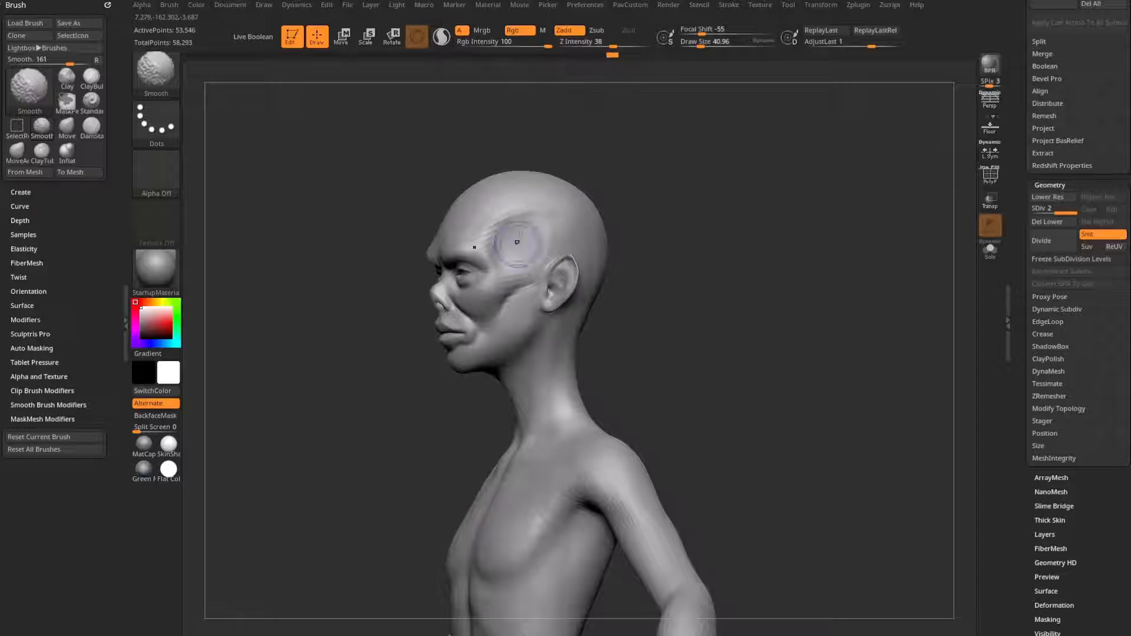
pyautogui.moveTo(648, 238)
pyautogui.mouseDown()
pyautogui.moveTo(737, 237)
pyautogui.moveTo(638, 220)
pyautogui.moveTo(738, 223)
pyautogui.moveTo(702, 227)
pyautogui.moveTo(689, 209)
pyautogui.mouseUp()
# Mask the neck with the MaskLasso brush and invert the mask so only the neck is editable.
pyautogui.press('b')
pyautogui.press('i')
pyautogui.press('n')
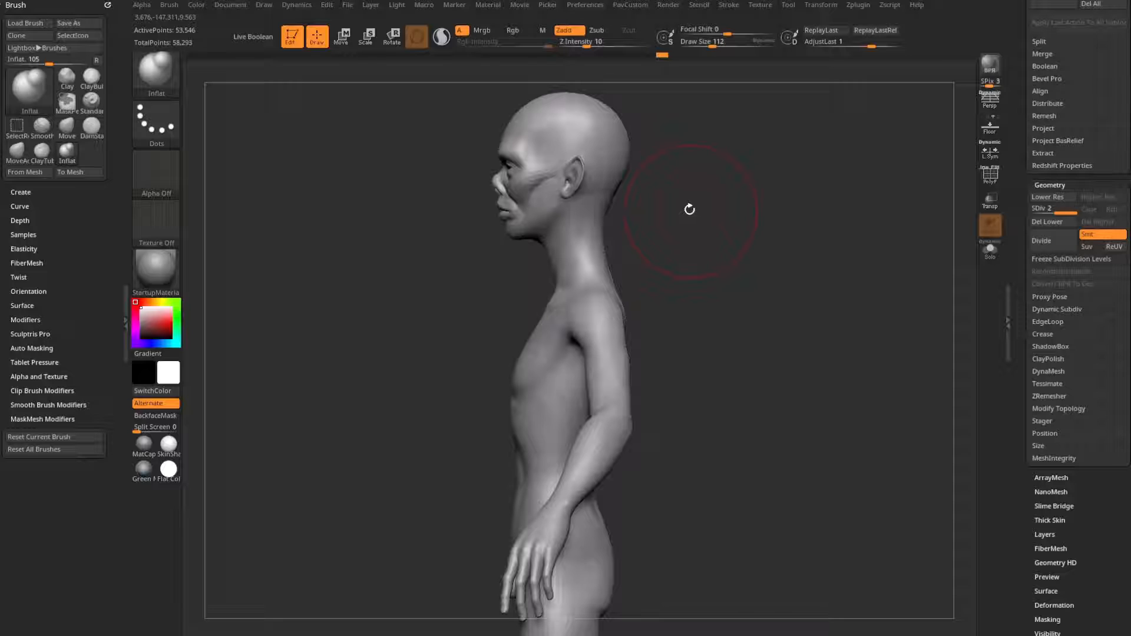
pyautogui.keyDown('ctrl'); pyautogui.click(157, 75); pyautogui.keyUp('ctrl')
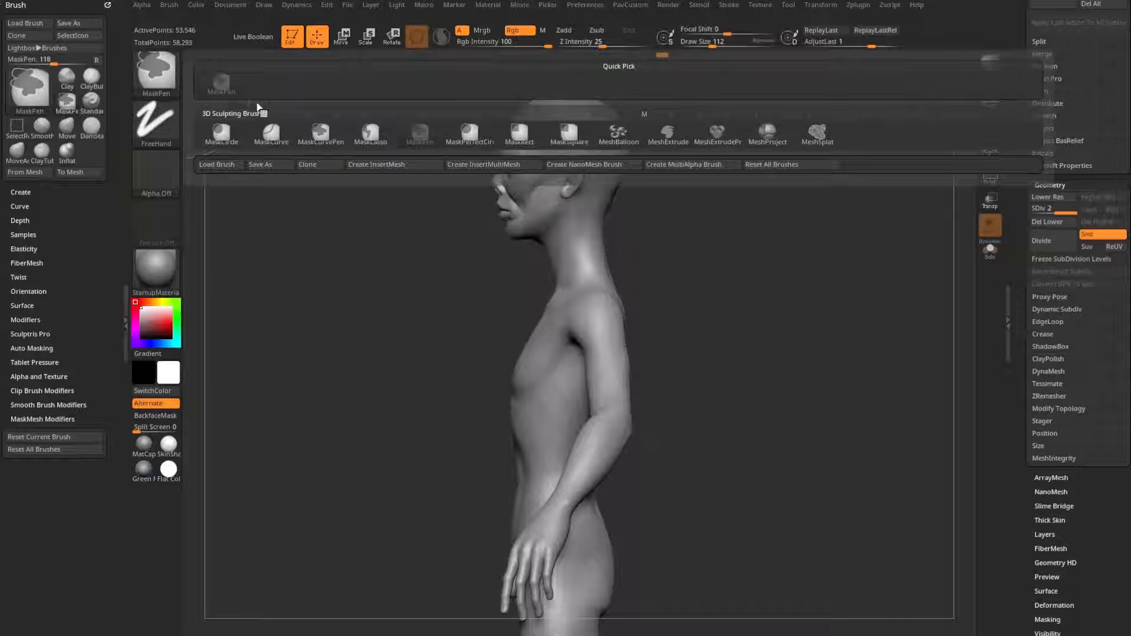
pyautogui.click(368, 137)
pyautogui.moveTo(662, 263)
pyautogui.keyDown('ctrl'); pyautogui.mouseDown()
pyautogui.moveTo(613, 201)
pyautogui.moveTo(544, 237)
pyautogui.moveTo(538, 293)
pyautogui.moveTo(533, 283)
pyautogui.mouseUp(); pyautogui.keyUp('ctrl')
pyautogui.moveTo(717, 258); pyautogui.dragTo(750, 235)
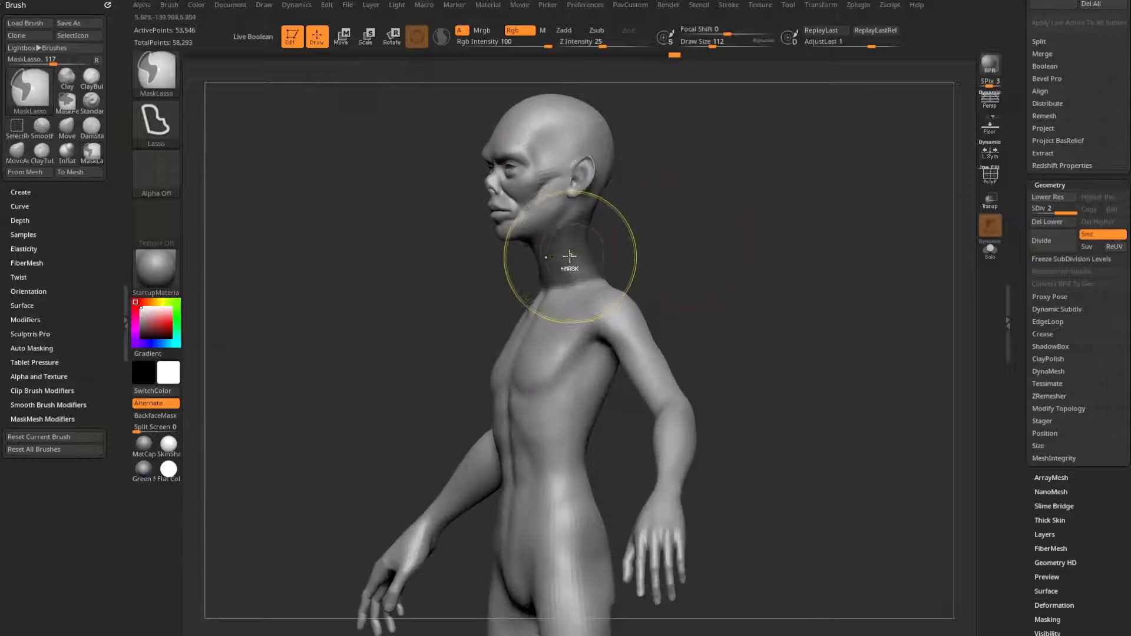
pyautogui.keyDown('ctrl'); pyautogui.click(749, 182); pyautogui.keyUp('ctrl')
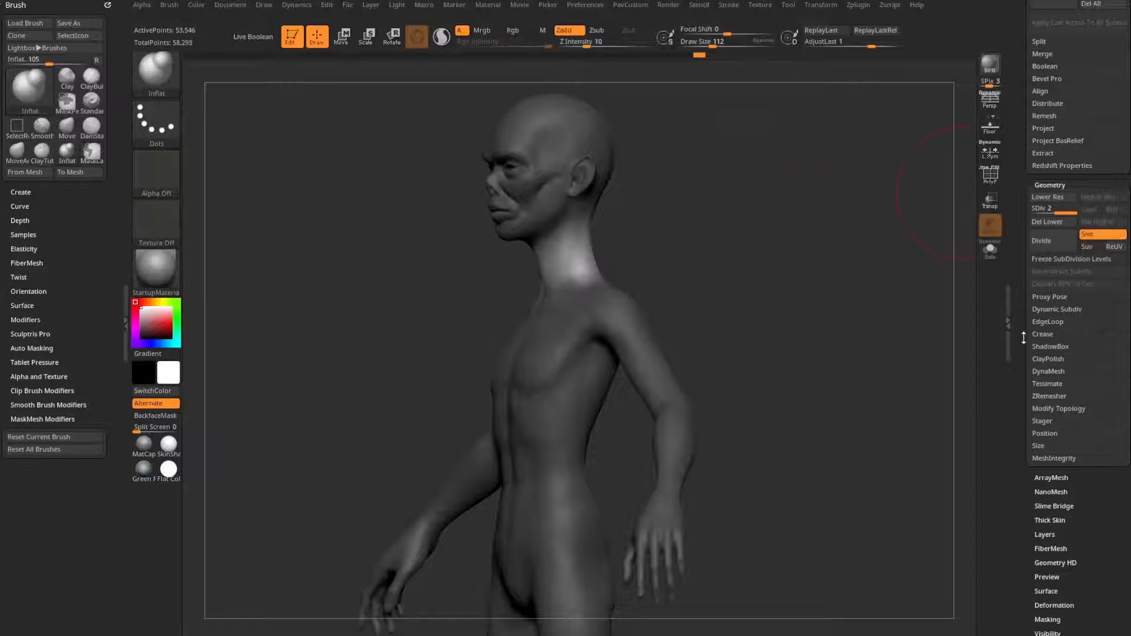
# Inflate the unmasked neck slightly with the Inflate deformation and clear the mask.
pyautogui.moveTo(1024, 338); pyautogui.dragTo(1027, 200)
pyautogui.click(1050, 271)
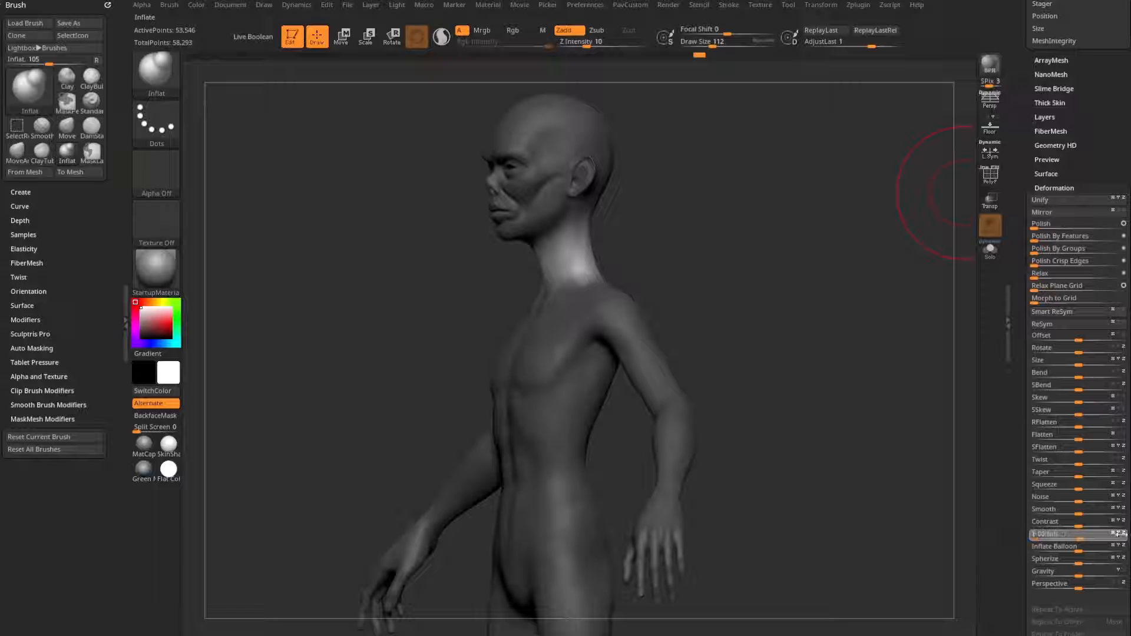
pyautogui.keyDown('shift'); pyautogui.moveTo(769, 278); pyautogui.dragTo(825, 271); pyautogui.keyUp('shift')
pyautogui.moveTo(819, 200)
pyautogui.keyDown('ctrl'); pyautogui.mouseDown()
pyautogui.moveTo(891, 253)
pyautogui.moveTo(879, 296)
pyautogui.moveTo(846, 298)
pyautogui.moveTo(846, 328)
pyautogui.mouseUp(); pyautogui.keyUp('ctrl')
# Select the Standard brush and divide the body mesh to subdivision level 3.
pyautogui.press('b')
pyautogui.press('s')
pyautogui.press('t')
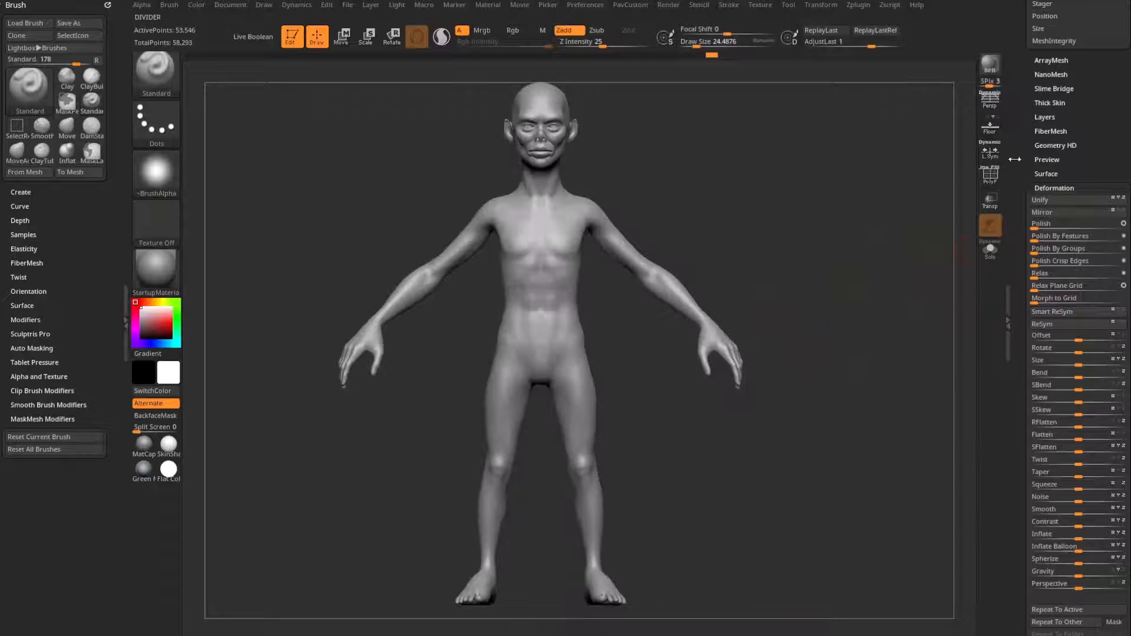
pyautogui.scroll(5, 1027, 252)
pyautogui.scroll(3, 1027, 252)
pyautogui.moveTo(804, 181); pyautogui.dragTo(1006, 219)
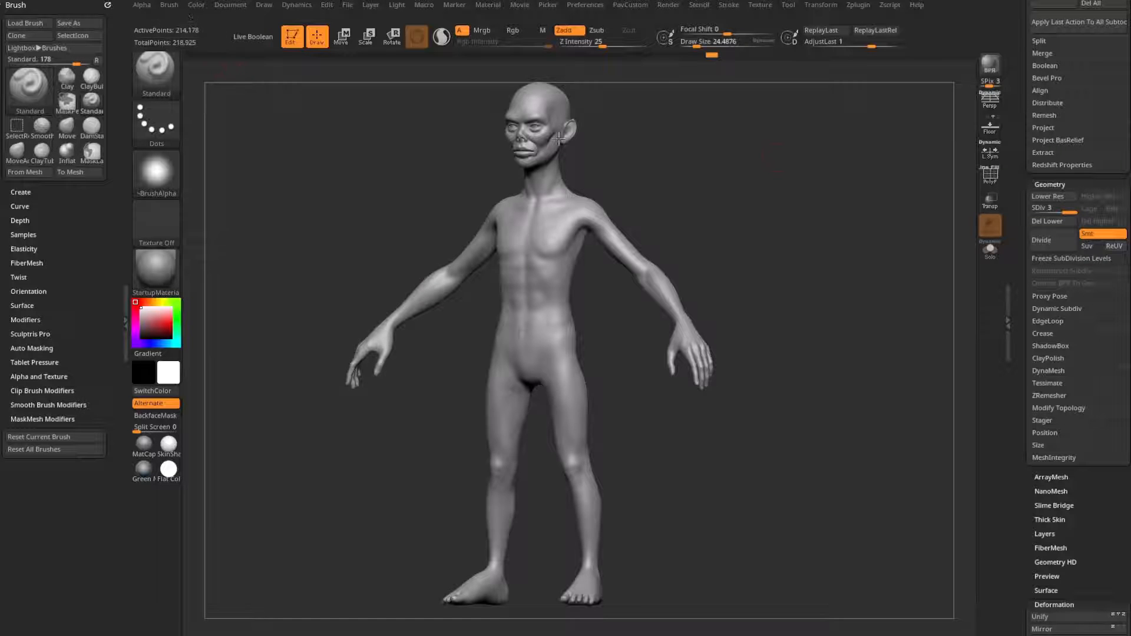
# Carve the neck muscles and the hollows above the collarbones with DamStandard, enlarging its Draw Size from about 76 to 121.
pyautogui.moveTo(830, 204)
pyautogui.mouseDown()
pyautogui.moveTo(808, 232)
pyautogui.moveTo(794, 230)
pyautogui.moveTo(825, 236)
pyautogui.mouseUp()
pyautogui.moveTo(825, 236)
pyautogui.keyDown('alt'); pyautogui.mouseDown()
pyautogui.moveTo(857, 283)
pyautogui.moveTo(830, 331)
pyautogui.moveTo(798, 346)
pyautogui.moveTo(791, 273)
pyautogui.mouseUp(); pyautogui.keyUp('alt')
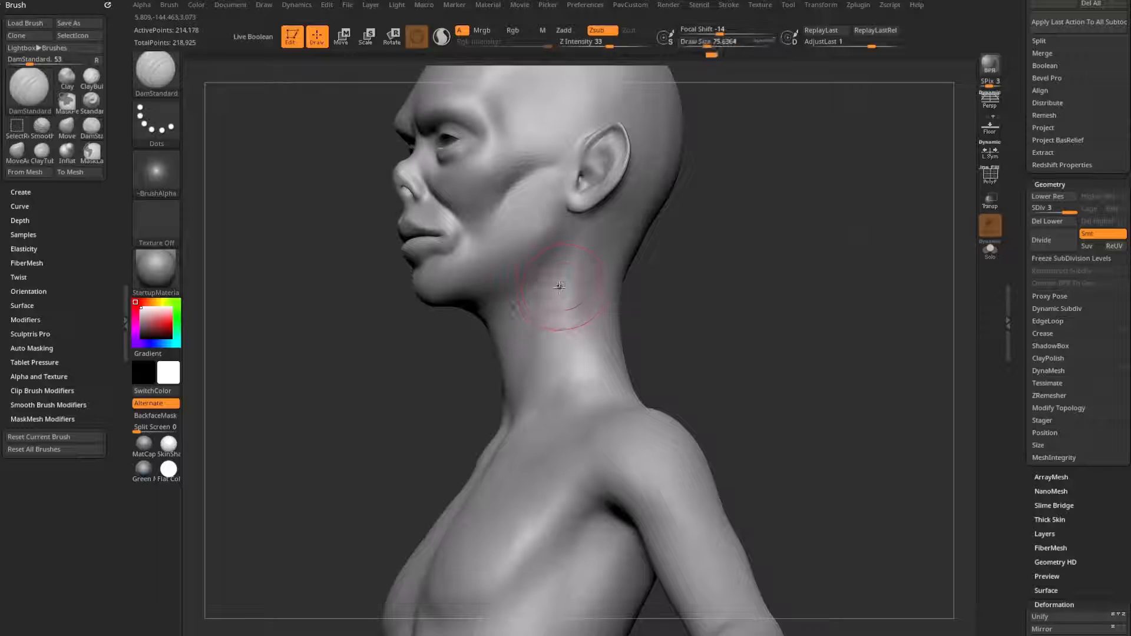
pyautogui.moveTo(573, 232); pyautogui.dragTo(524, 283)
pyautogui.moveTo(636, 256); pyautogui.dragTo(677, 259)
pyautogui.moveTo(569, 235); pyautogui.dragTo(517, 380)
pyautogui.moveTo(638, 280); pyautogui.dragTo(619, 312)
pyautogui.press('s')
pyautogui.moveTo(619, 312); pyautogui.dragTo(525, 412)
pyautogui.moveTo(642, 296); pyautogui.dragTo(678, 318)
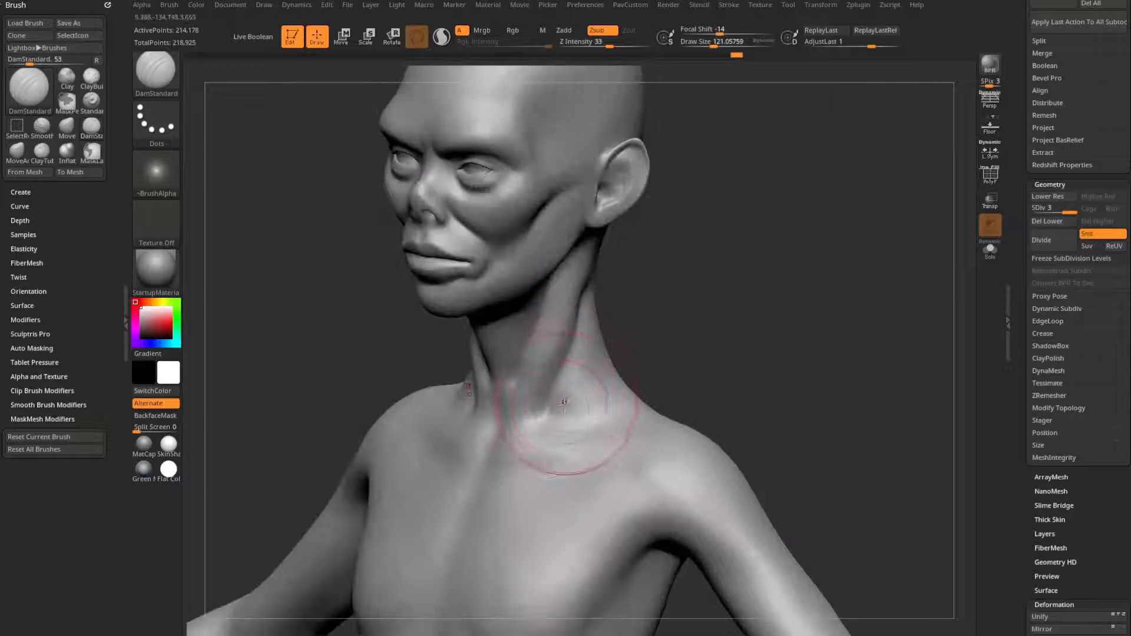
pyautogui.moveTo(548, 413); pyautogui.dragTo(593, 421)
pyautogui.moveTo(695, 330)
pyautogui.mouseDown()
pyautogui.moveTo(745, 340)
pyautogui.moveTo(686, 353)
pyautogui.mouseUp()
# Build up the collarbones with the ClayTubes brush, reducing its Draw Size from about 83 to 38.
pyautogui.press('b')
pyautogui.press('c')
pyautogui.press('t')
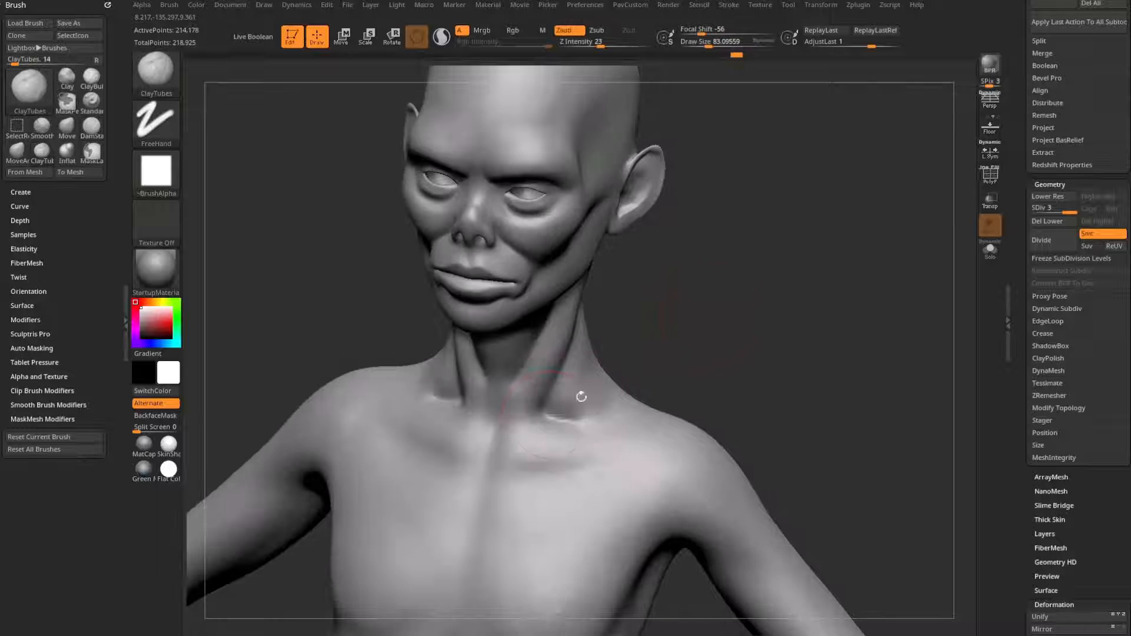
pyautogui.press('s')
pyautogui.moveTo(533, 442)
pyautogui.mouseDown()
pyautogui.moveTo(554, 440)
pyautogui.moveTo(528, 442)
pyautogui.mouseUp()
pyautogui.press('s')
pyautogui.moveTo(531, 446); pyautogui.dragTo(521, 446)
pyautogui.moveTo(519, 451)
pyautogui.mouseDown()
pyautogui.moveTo(534, 437)
pyautogui.moveTo(519, 452)
pyautogui.mouseUp()
# Build up the side neck muscle below the ear with ClayTubes and check the full body from the front.
pyautogui.moveTo(717, 345); pyautogui.dragTo(670, 334)
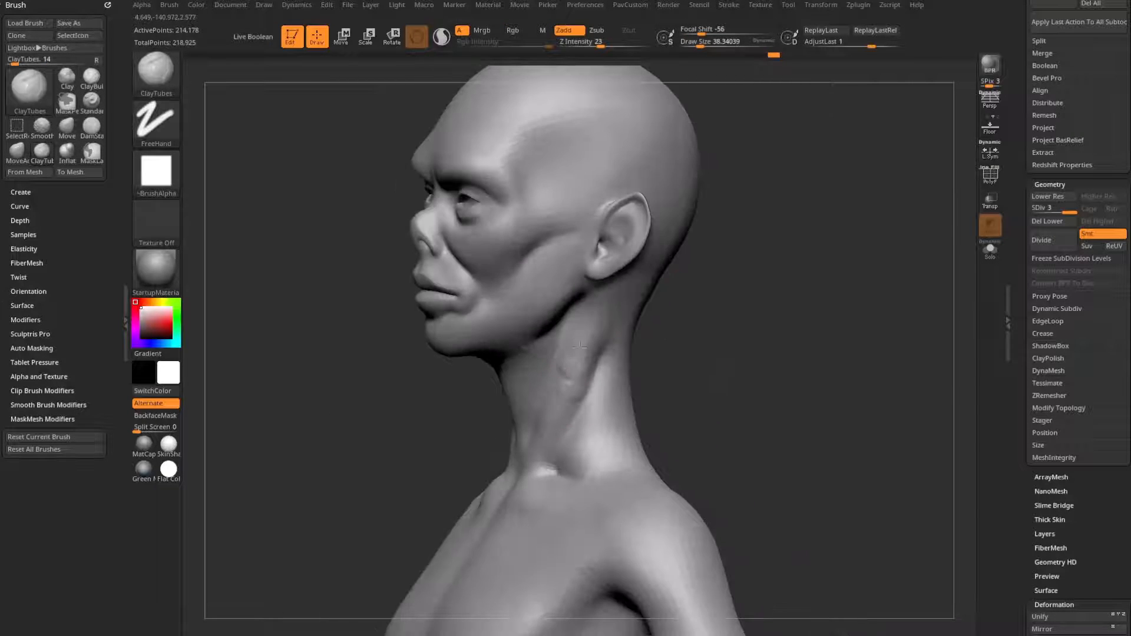
pyautogui.moveTo(580, 344); pyautogui.dragTo(581, 339)
pyautogui.moveTo(715, 309); pyautogui.dragTo(689, 316)
pyautogui.moveTo(767, 268)
pyautogui.keyDown('alt'); pyautogui.mouseDown()
pyautogui.moveTo(758, 316)
pyautogui.moveTo(716, 317)
pyautogui.mouseUp(); pyautogui.keyUp('alt')
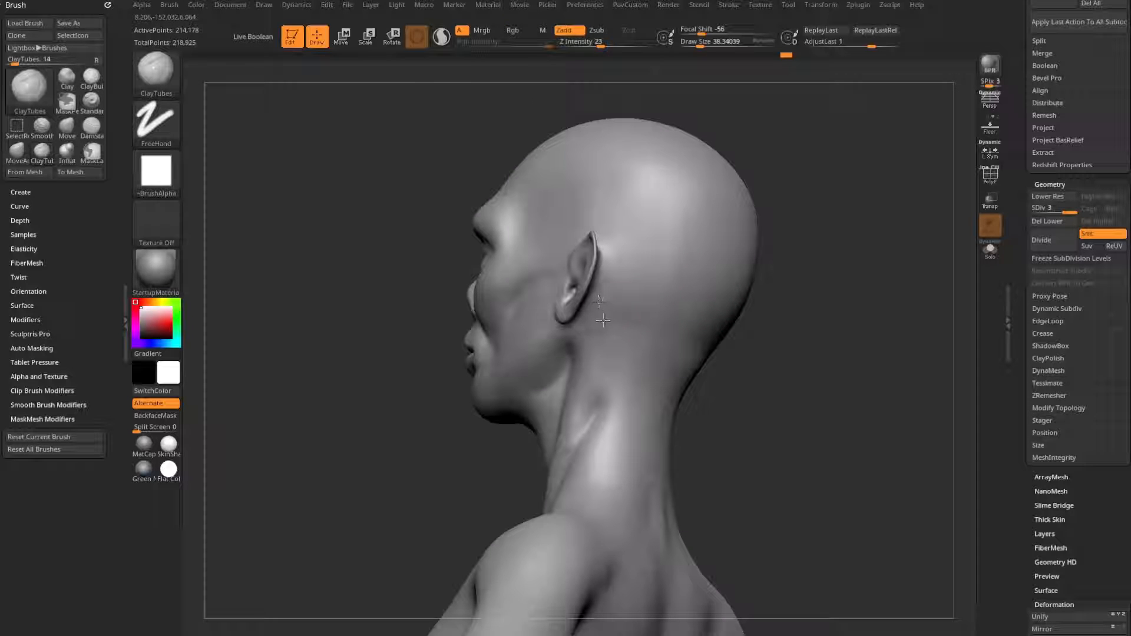
pyautogui.moveTo(836, 277)
pyautogui.mouseDown()
pyautogui.moveTo(604, 326)
pyautogui.moveTo(735, 302)
pyautogui.moveTo(546, 438)
pyautogui.mouseUp()
pyautogui.moveTo(659, 384)
pyautogui.mouseDown()
pyautogui.moveTo(725, 361)
pyautogui.moveTo(815, 298)
pyautogui.moveTo(807, 352)
pyautogui.moveTo(788, 303)
pyautogui.moveTo(832, 314)
pyautogui.moveTo(854, 349)
pyautogui.mouseUp()
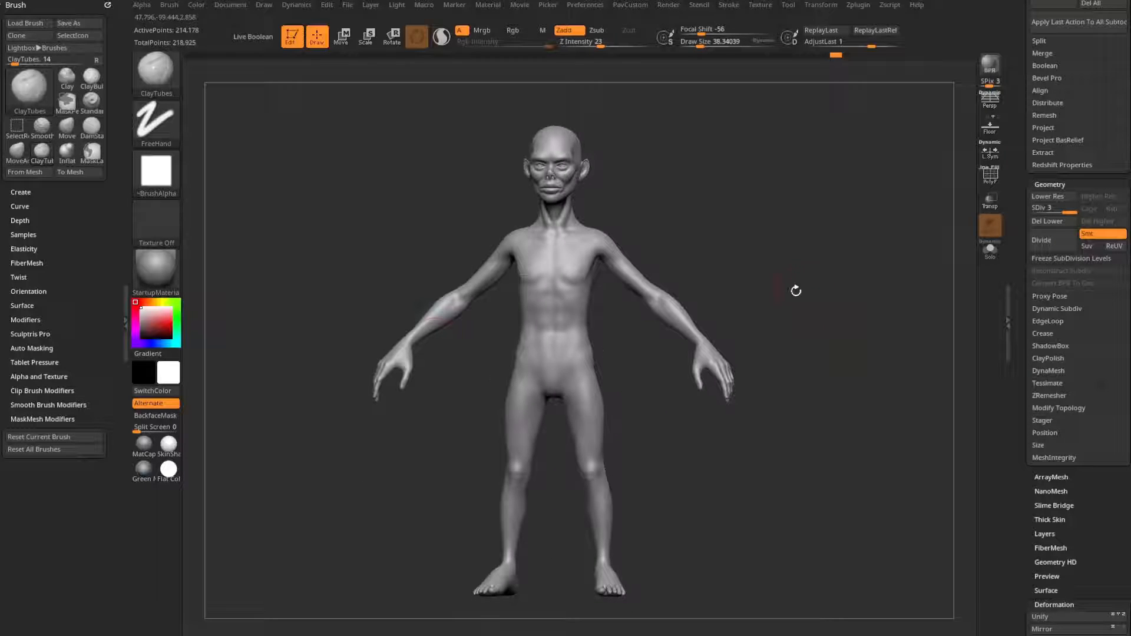
# Drop the body mesh to subdivision level 1 and choose MaskPen as the masking brush, with the head in close view.
pyautogui.moveTo(796, 291); pyautogui.dragTo(852, 303)
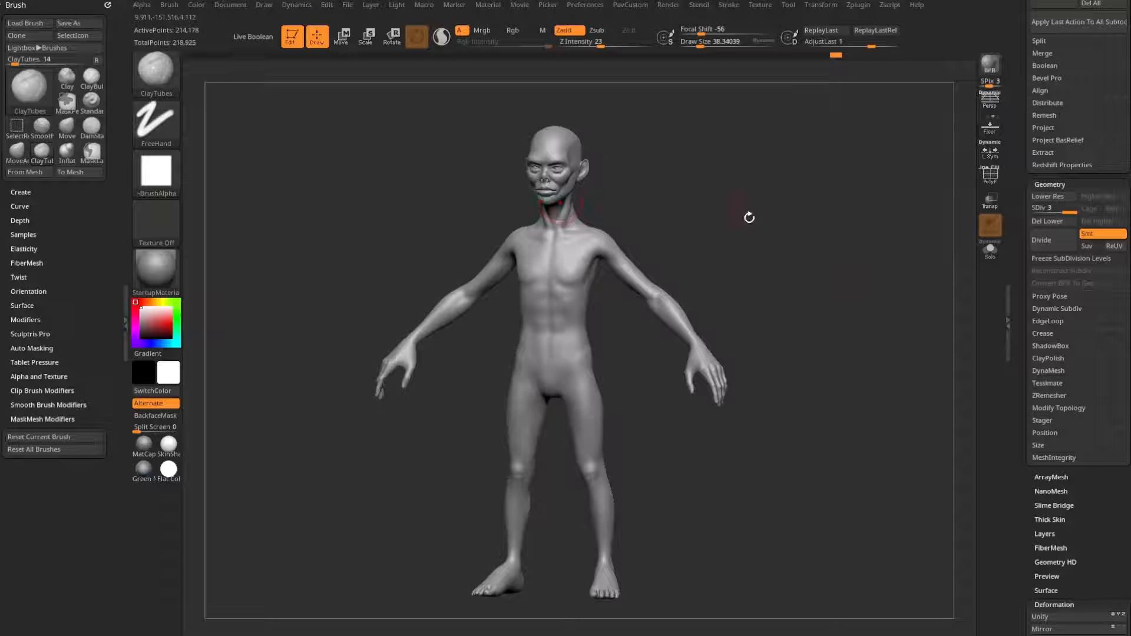
pyautogui.moveTo(749, 218); pyautogui.dragTo(847, 228)
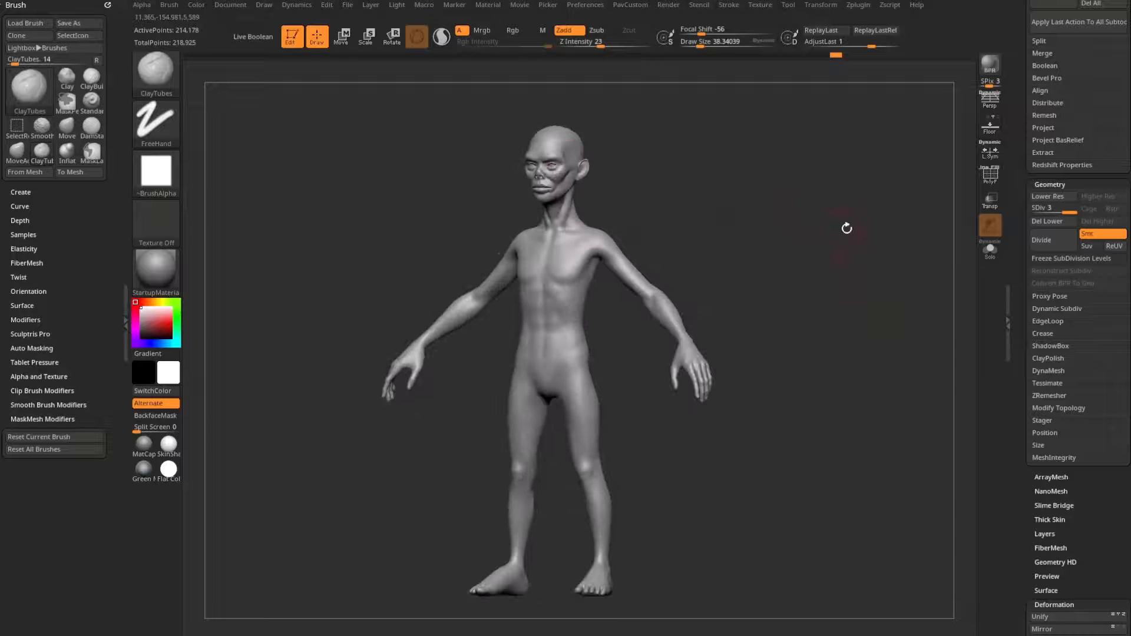
pyautogui.moveTo(773, 170)
pyautogui.keyDown('alt'); pyautogui.mouseDown()
pyautogui.moveTo(821, 185)
pyautogui.moveTo(806, 318)
pyautogui.moveTo(690, 349)
pyautogui.mouseUp(); pyautogui.keyUp('alt')
pyautogui.press('s')
pyautogui.moveTo(720, 350); pyautogui.dragTo(636, 355)
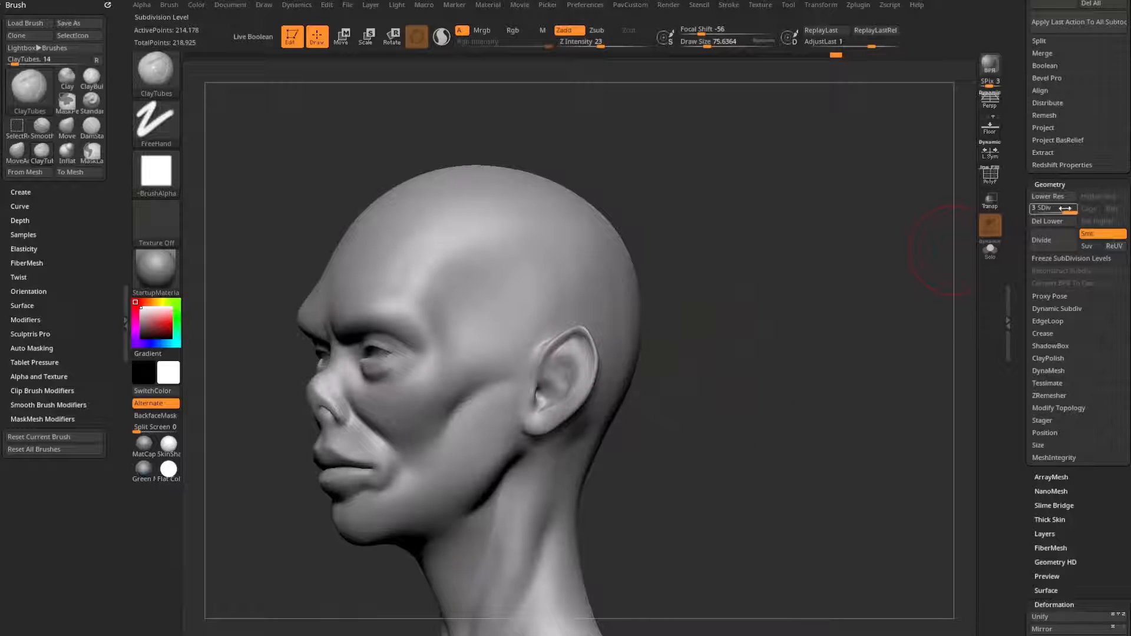
pyautogui.moveTo(1041, 208); pyautogui.dragTo(1032, 208)
pyautogui.press('ctrl')
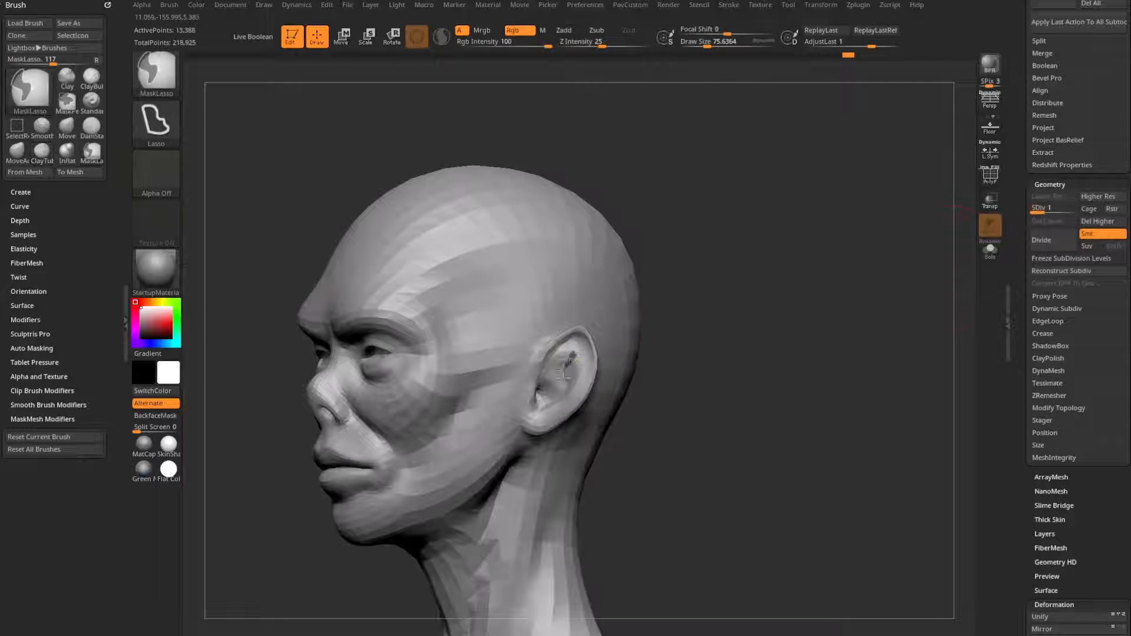
pyautogui.click(158, 73)
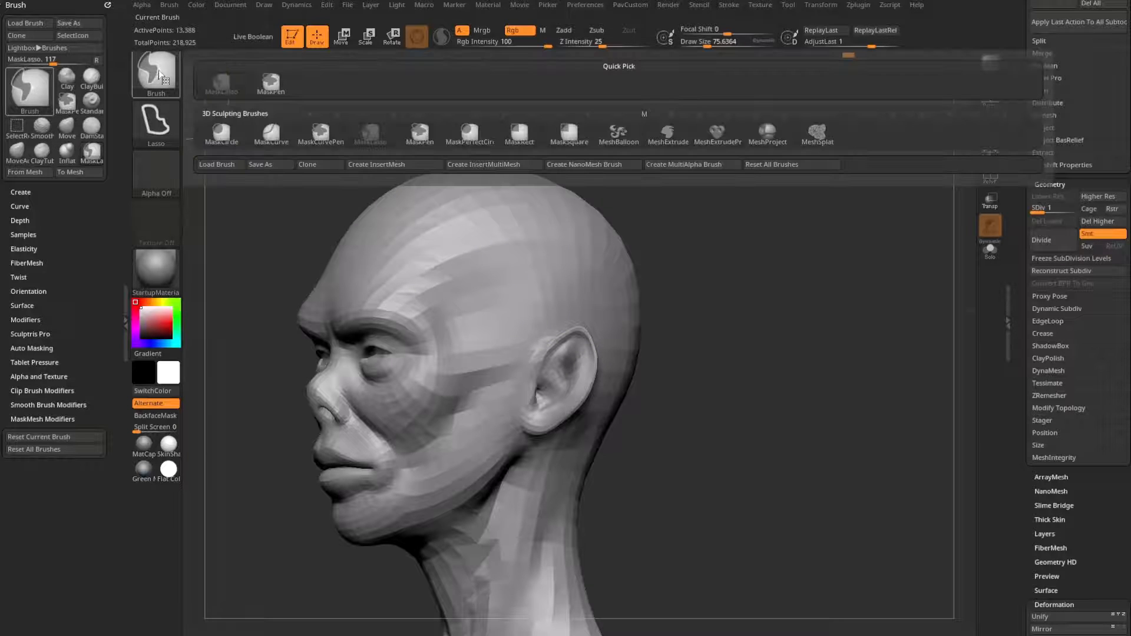
pyautogui.click(270, 82)
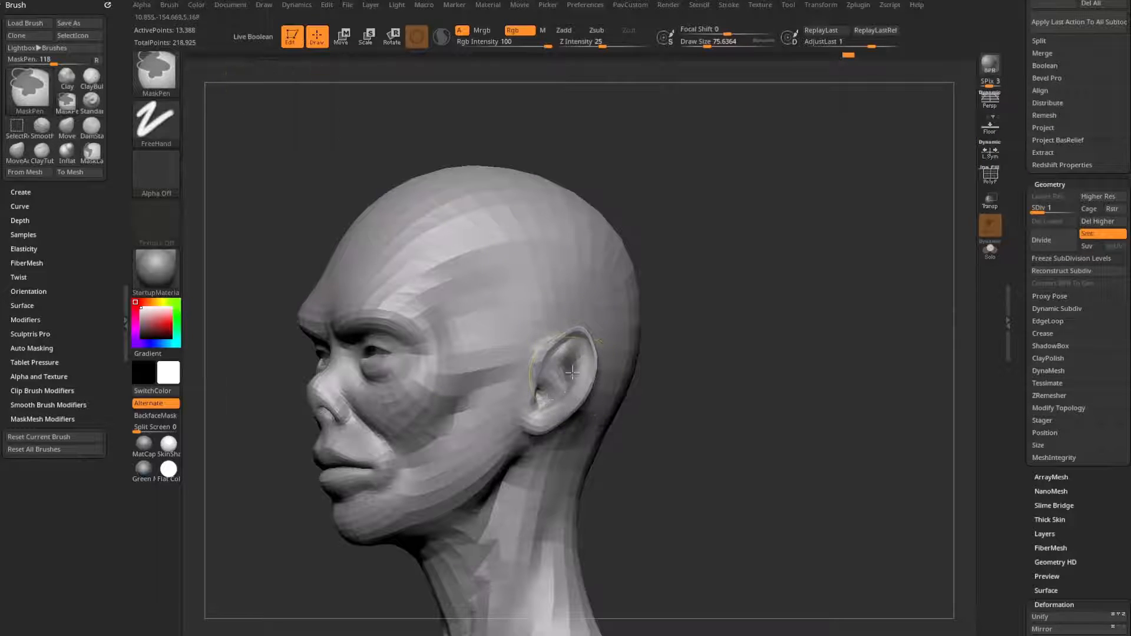
# Paint a mask over the whole ear, front and back, and invert it so that only the ears stay editable.
pyautogui.moveTo(678, 346); pyautogui.dragTo(724, 332)
pyautogui.moveTo(937, 260)
pyautogui.mouseDown()
pyautogui.moveTo(727, 308)
pyautogui.moveTo(733, 378)
pyautogui.mouseUp()
pyautogui.moveTo(591, 374)
pyautogui.keyDown('ctrl'); pyautogui.mouseDown()
pyautogui.moveTo(542, 406)
pyautogui.moveTo(560, 404)
pyautogui.mouseUp(); pyautogui.keyUp('ctrl')
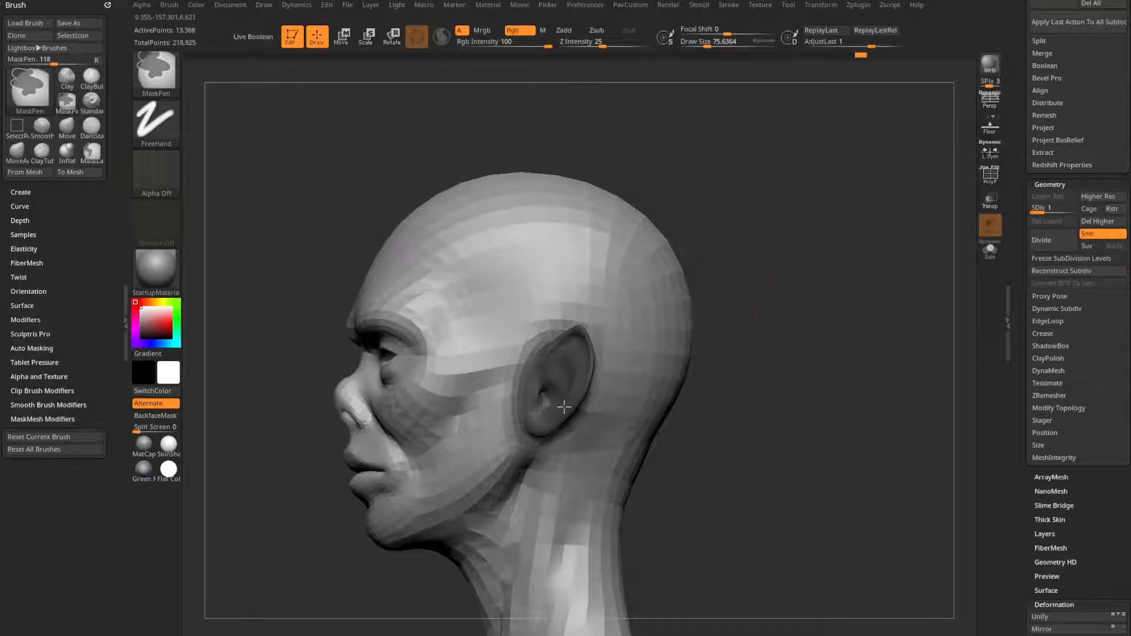
pyautogui.moveTo(716, 380)
pyautogui.mouseDown()
pyautogui.moveTo(861, 372)
pyautogui.moveTo(819, 371)
pyautogui.mouseUp()
pyautogui.keyDown('ctrl'); pyautogui.moveTo(570, 388); pyautogui.dragTo(567, 416); pyautogui.keyUp('ctrl')
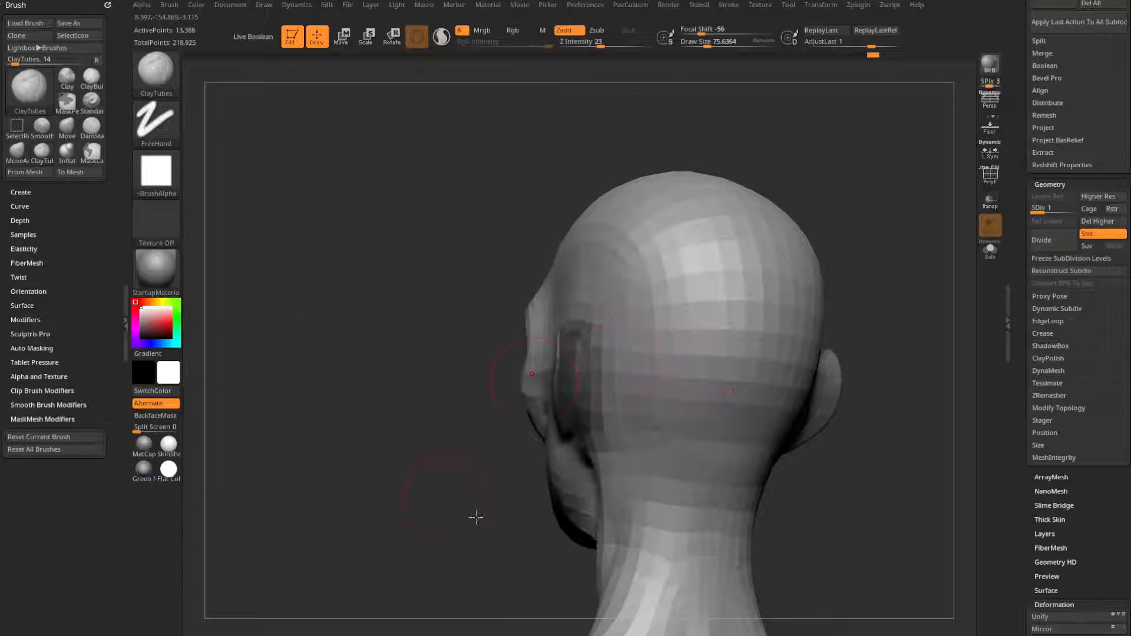
pyautogui.moveTo(475, 518); pyautogui.dragTo(733, 306)
pyautogui.keyDown('ctrl'); pyautogui.click(775, 223); pyautogui.keyUp('ctrl')
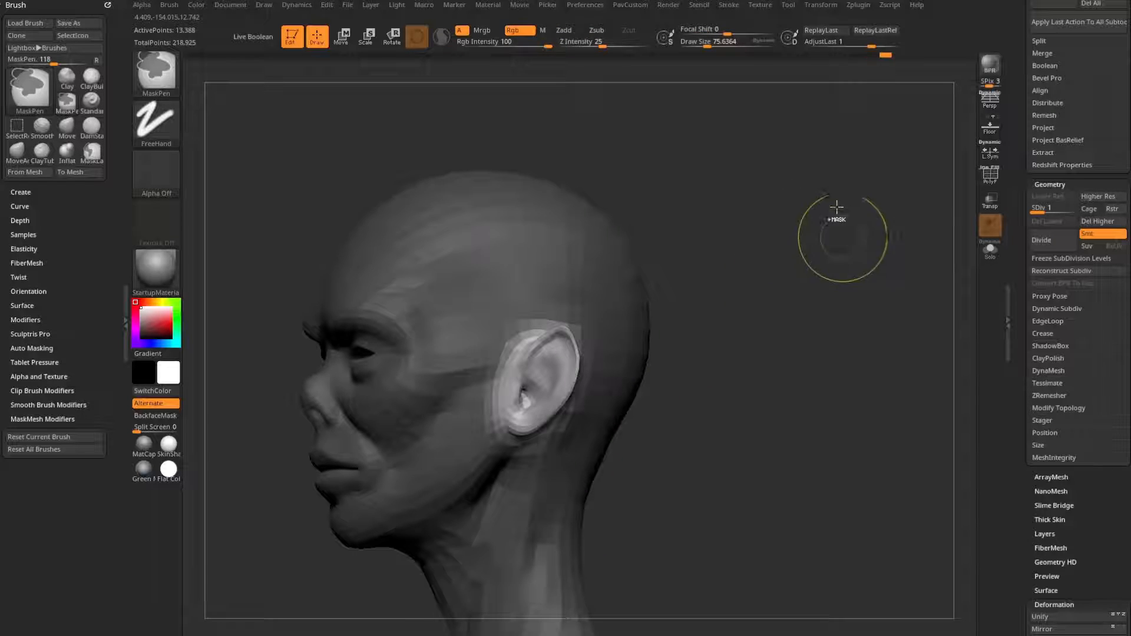
# Show the Masking options and blur the mask edge around the ears, leaving the head masked and the ears free.
pyautogui.keyDown('shift'); pyautogui.moveTo(813, 252); pyautogui.dragTo(841, 254); pyautogui.keyUp('shift')
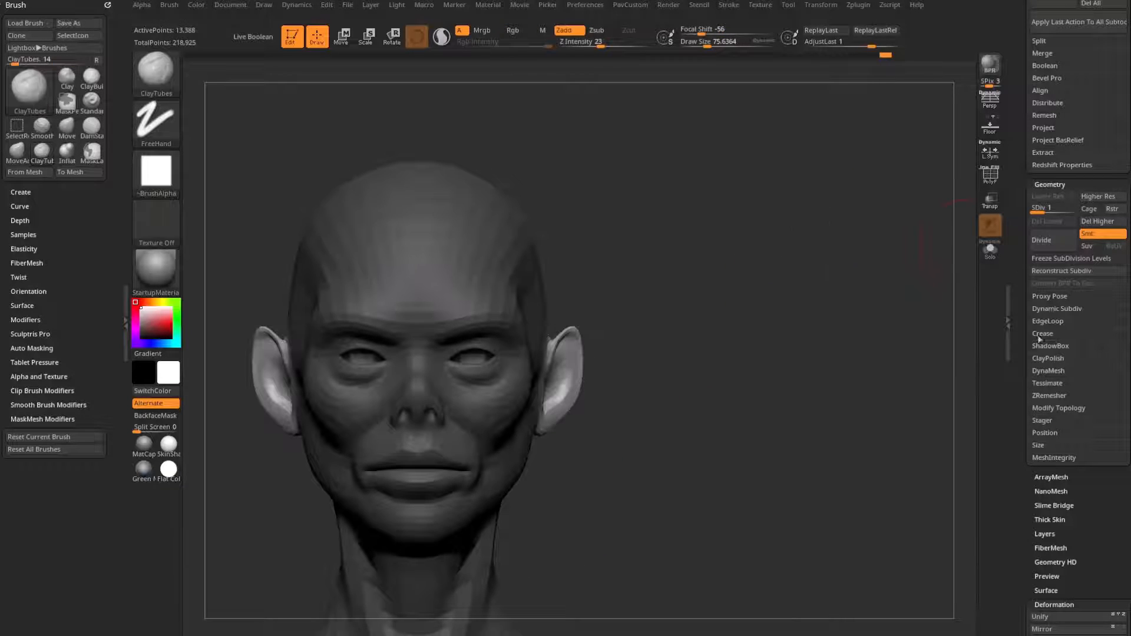
pyautogui.moveTo(1026, 350); pyautogui.dragTo(1028, 118)
pyautogui.click(1054, 370)
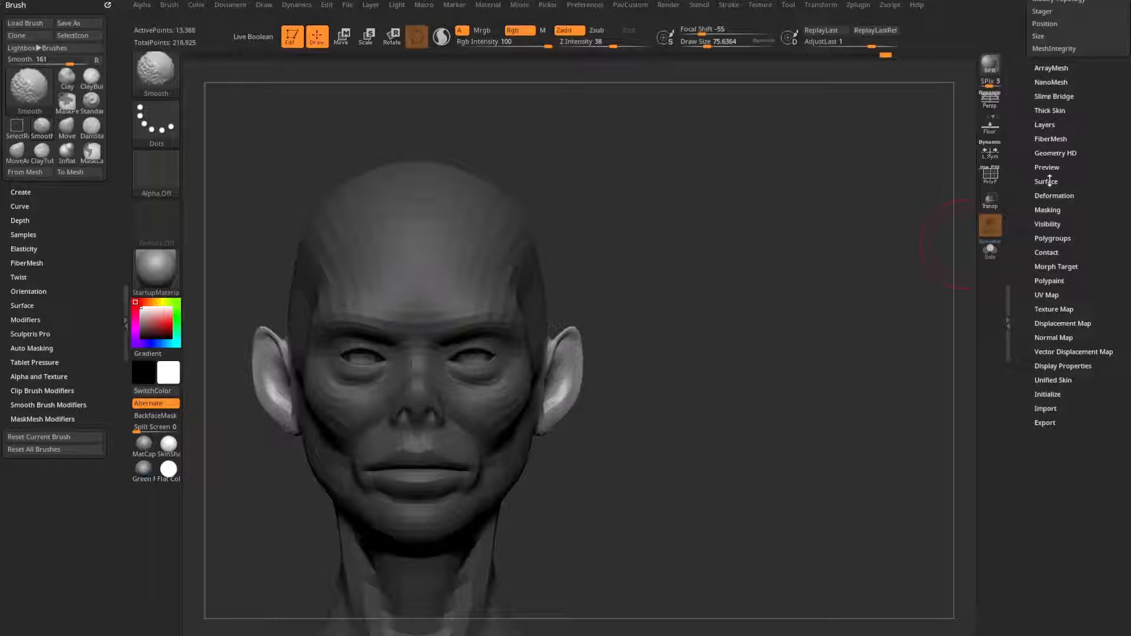
pyautogui.click(1048, 211)
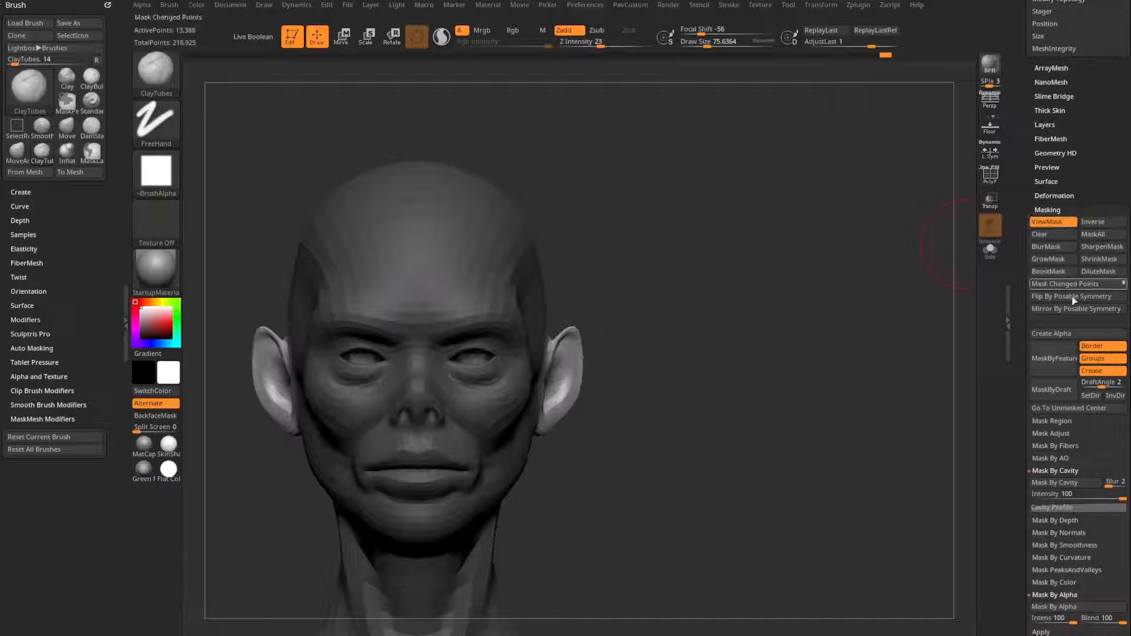
pyautogui.moveTo(666, 281)
pyautogui.mouseDown()
pyautogui.moveTo(606, 305)
pyautogui.moveTo(649, 283)
pyautogui.moveTo(622, 277)
pyautogui.mouseUp()
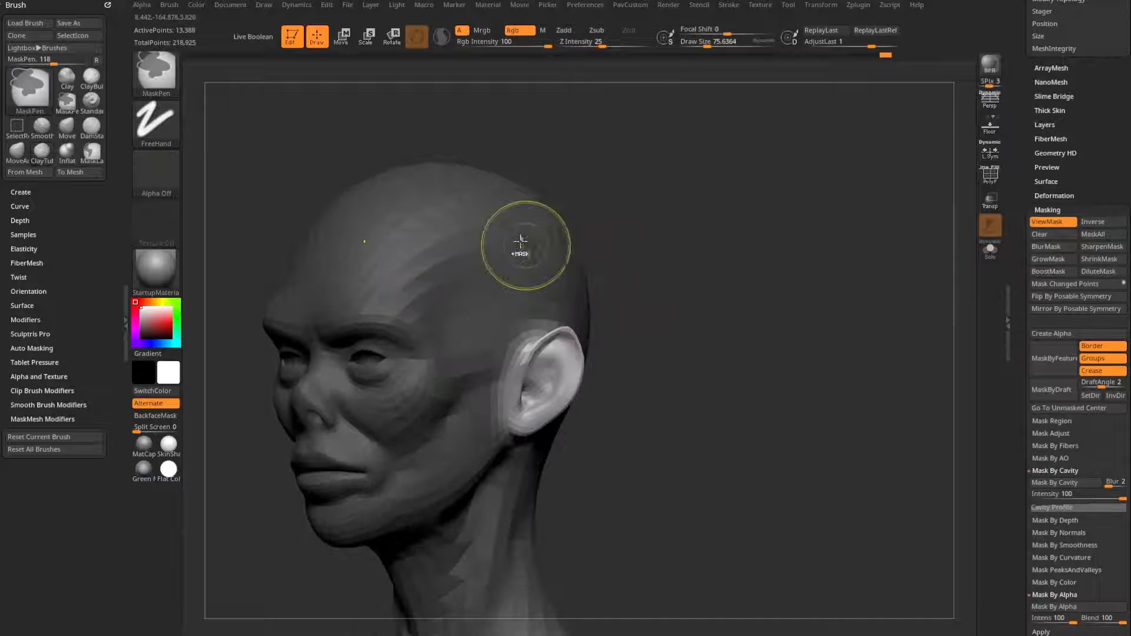
pyautogui.keyDown('ctrl'); pyautogui.click(521, 231); pyautogui.keyUp('ctrl')
pyautogui.keyDown('ctrl'); pyautogui.moveTo(866, 189); pyautogui.dragTo(858, 177); pyautogui.keyUp('ctrl')
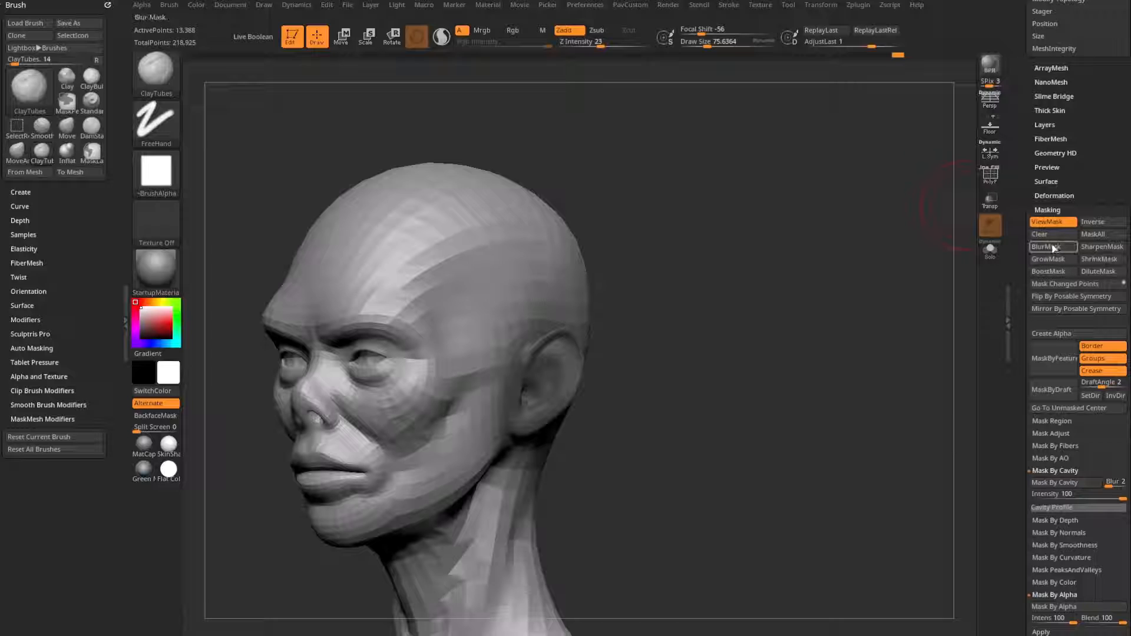
pyautogui.moveTo(721, 324); pyautogui.dragTo(858, 257)
pyautogui.press('ctrl')
pyautogui.press('w')
pyautogui.press('q')
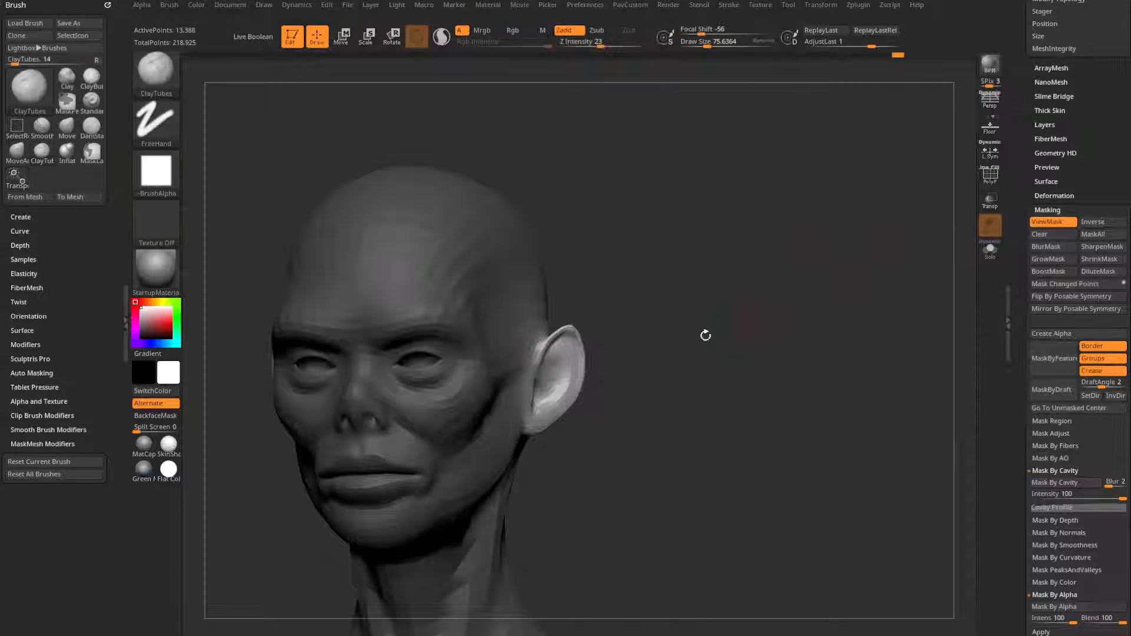
# Pull the ears up and outward into points with the Move brush, reducing its Draw Size from about 177 to 91.
pyautogui.moveTo(705, 333); pyautogui.dragTo(687, 303)
pyautogui.moveTo(705, 171)
pyautogui.keyDown('alt'); pyautogui.mouseDown()
pyautogui.moveTo(712, 547)
pyautogui.moveTo(733, 277)
pyautogui.moveTo(748, 232)
pyautogui.moveTo(730, 195)
pyautogui.mouseUp(); pyautogui.keyUp('alt')
pyautogui.press('b')
pyautogui.press('m')
pyautogui.press('v')
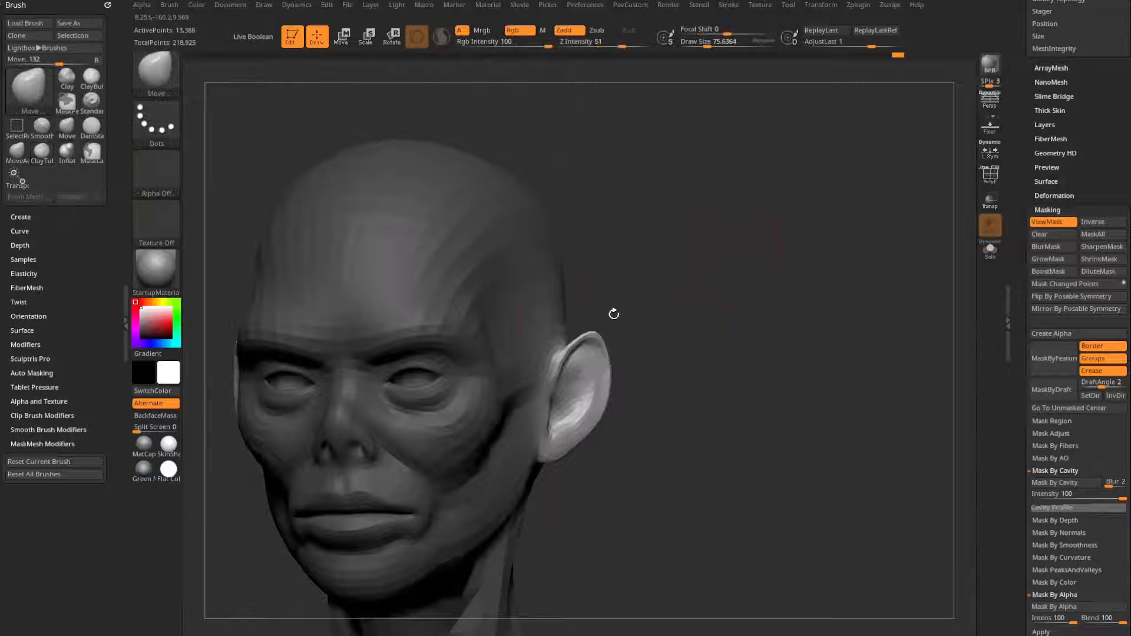
pyautogui.moveTo(591, 343); pyautogui.dragTo(647, 279)
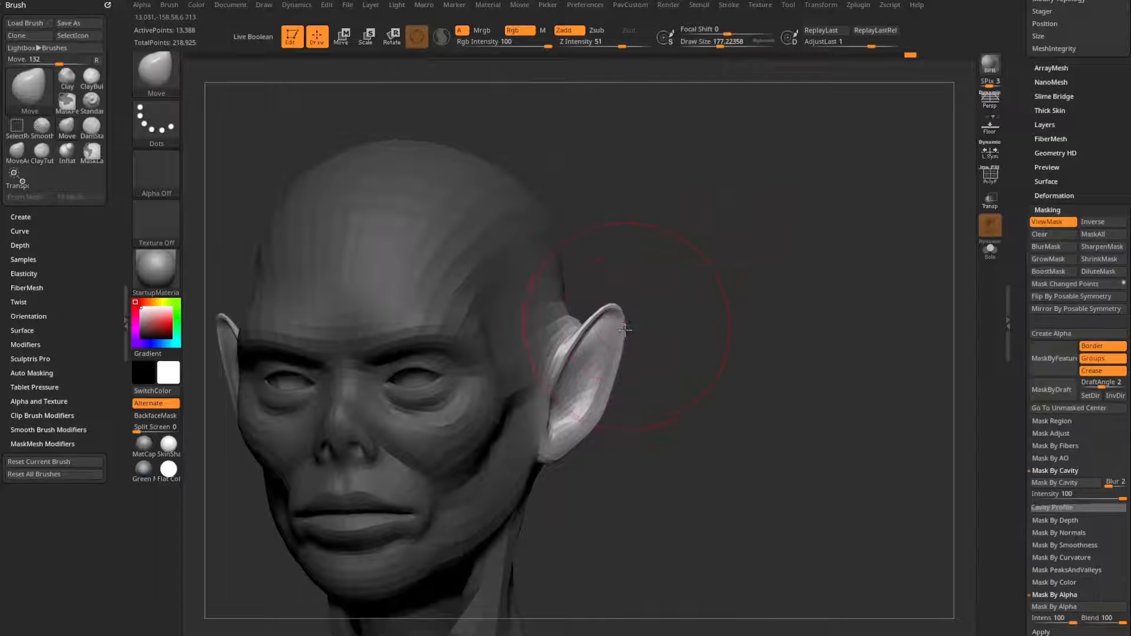
pyautogui.hotkey('ctrl', 'z')
pyautogui.moveTo(595, 343); pyautogui.dragTo(621, 332)
pyautogui.press('s')
pyautogui.moveTo(618, 331)
pyautogui.mouseDown()
pyautogui.moveTo(607, 330)
pyautogui.moveTo(629, 294)
pyautogui.moveTo(720, 300)
pyautogui.moveTo(623, 339)
pyautogui.mouseUp()
pyautogui.press('s')
pyautogui.moveTo(608, 342)
pyautogui.mouseDown()
pyautogui.moveTo(619, 334)
pyautogui.moveTo(611, 324)
pyautogui.mouseUp()
pyautogui.moveTo(610, 368); pyautogui.dragTo(628, 395)
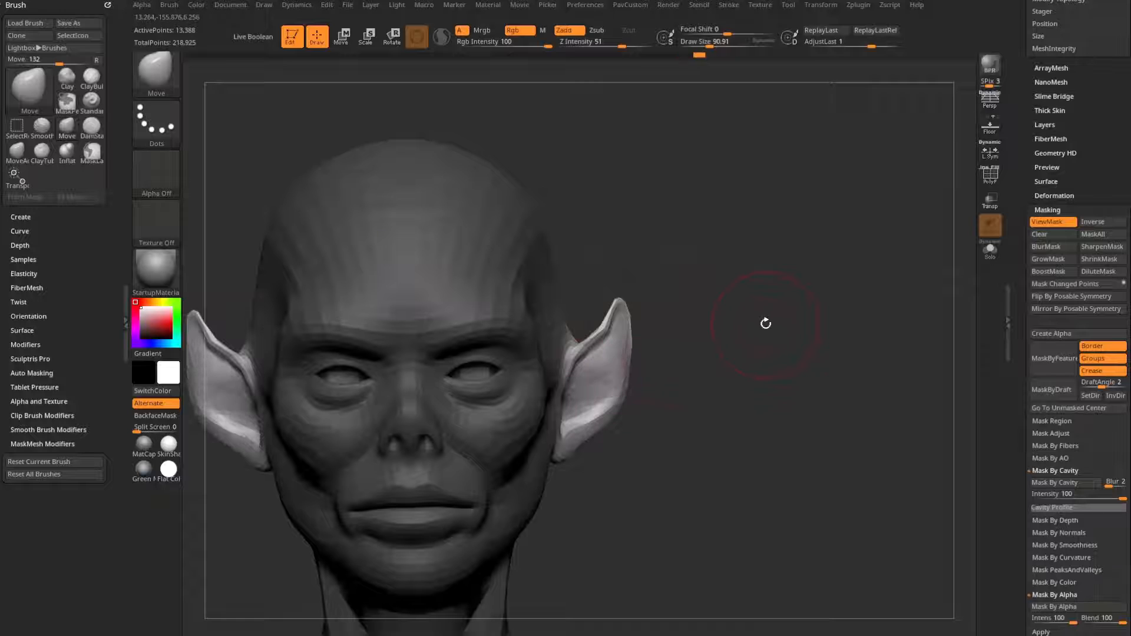
# Twist the ear tips with the Spiral brush, reducing its Draw Size from about 172 to 145.
pyautogui.press('b')
pyautogui.press('s')
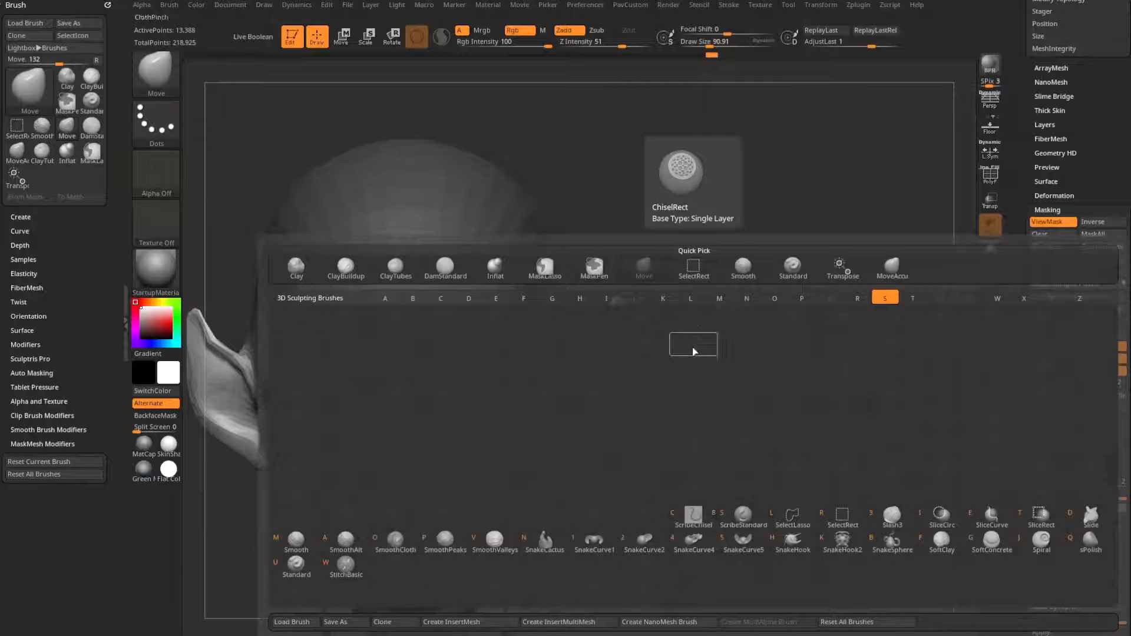
pyautogui.click(1046, 550)
pyautogui.press('s')
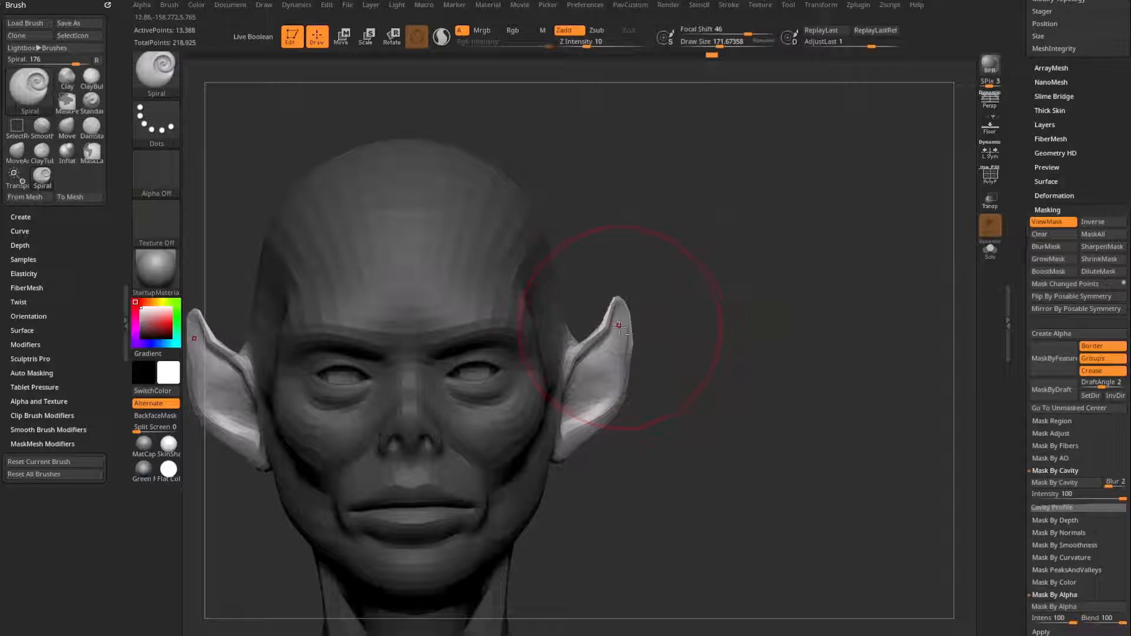
pyautogui.moveTo(618, 326); pyautogui.dragTo(654, 313)
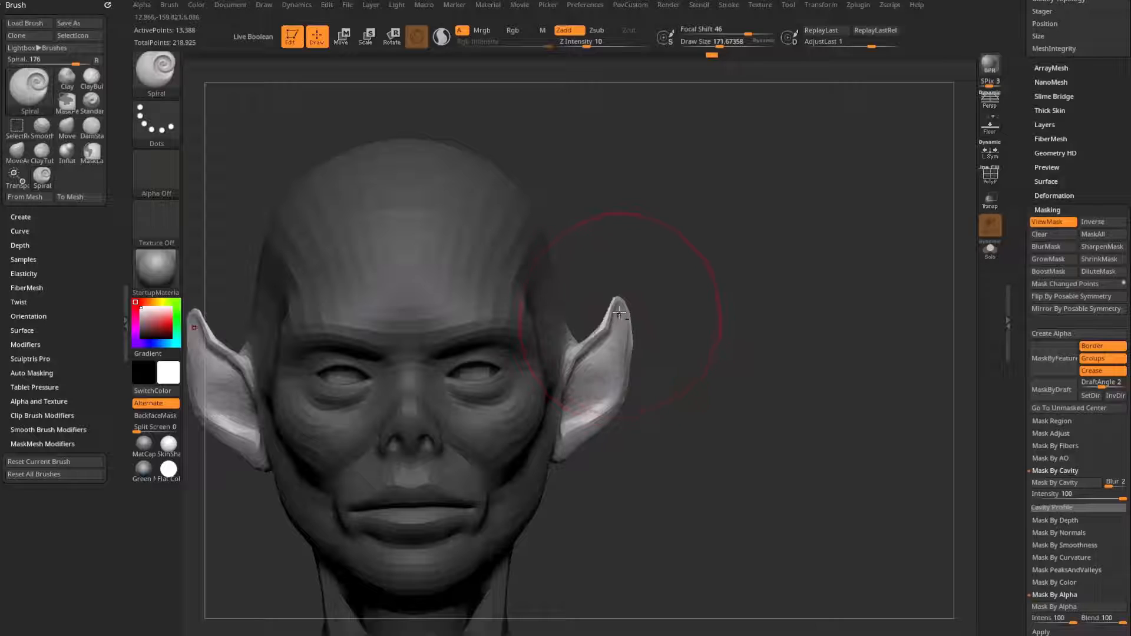
pyautogui.moveTo(622, 308); pyautogui.dragTo(625, 313)
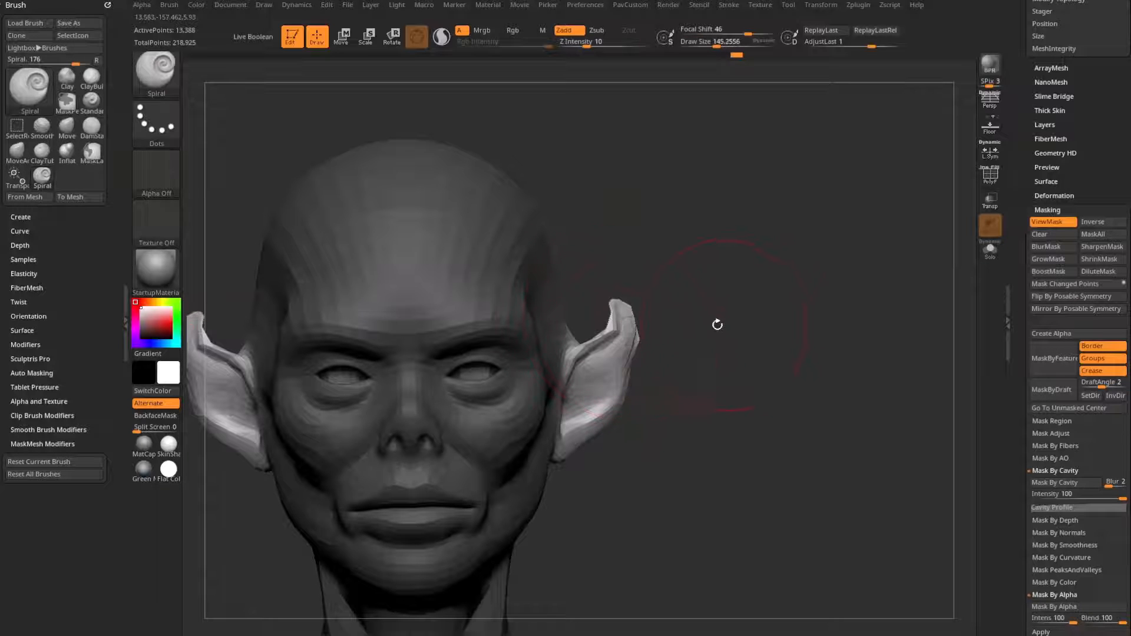
pyautogui.press('s')
pyautogui.moveTo(717, 325); pyautogui.dragTo(700, 325)
pyautogui.moveTo(700, 324)
pyautogui.mouseDown()
pyautogui.moveTo(625, 310)
pyautogui.moveTo(594, 406)
pyautogui.mouseUp()
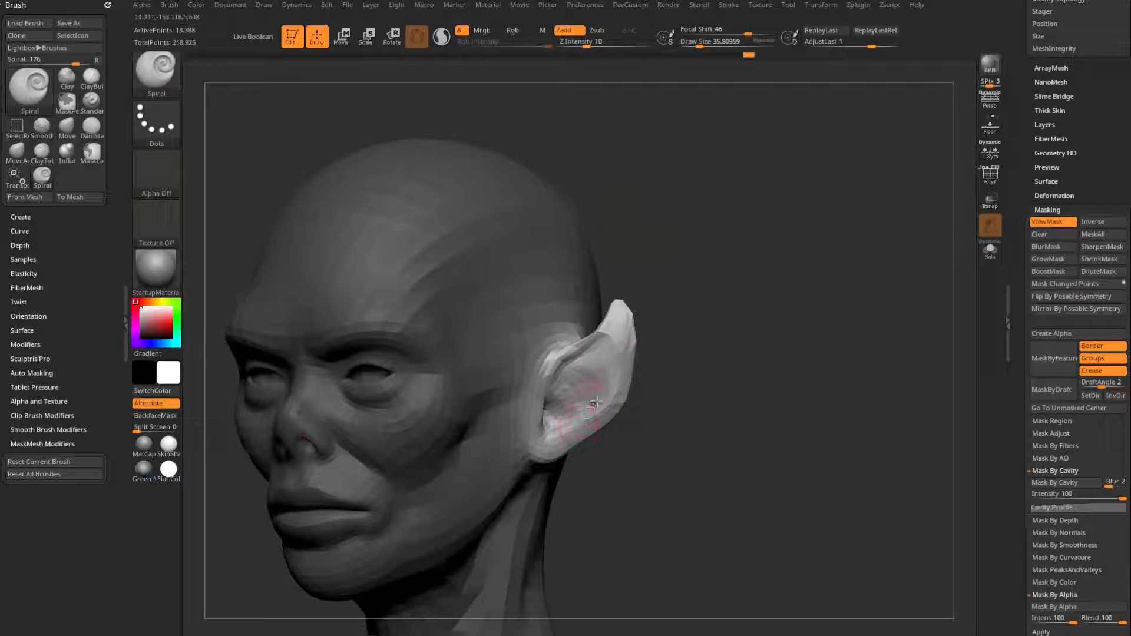
# Raise the mesh to subdivision level 2 and sculpt the inner ear with the Standard brush at a Draw Size of about 49.
pyautogui.scroll(7, 1048, 215)
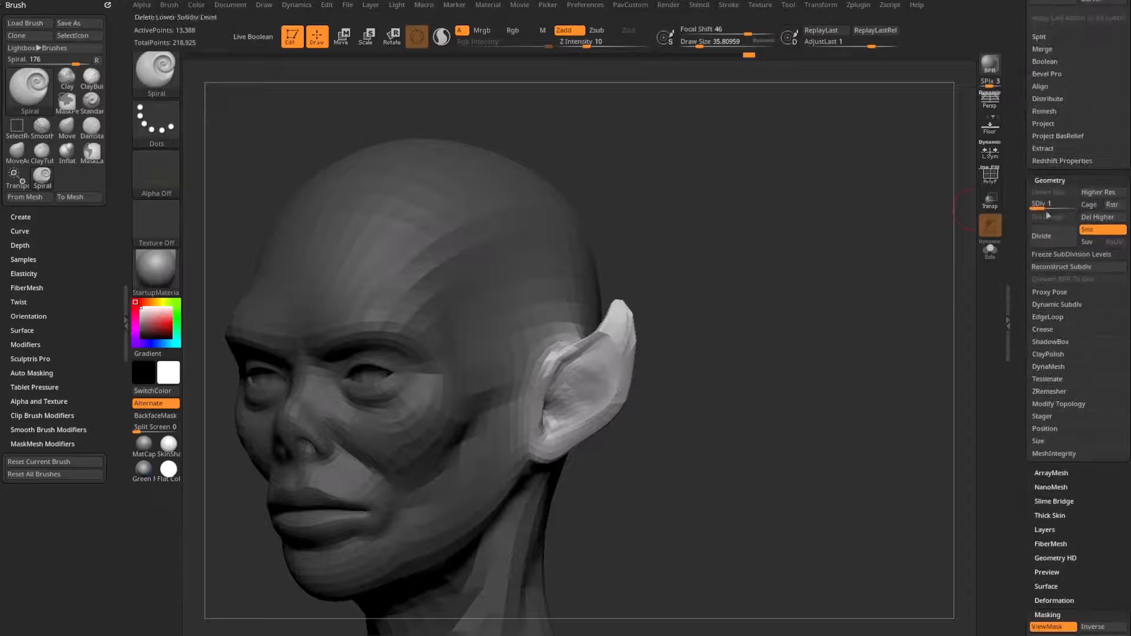
pyautogui.click(1054, 203)
pyautogui.moveTo(838, 308)
pyautogui.mouseDown()
pyautogui.moveTo(805, 313)
pyautogui.moveTo(831, 314)
pyautogui.mouseUp()
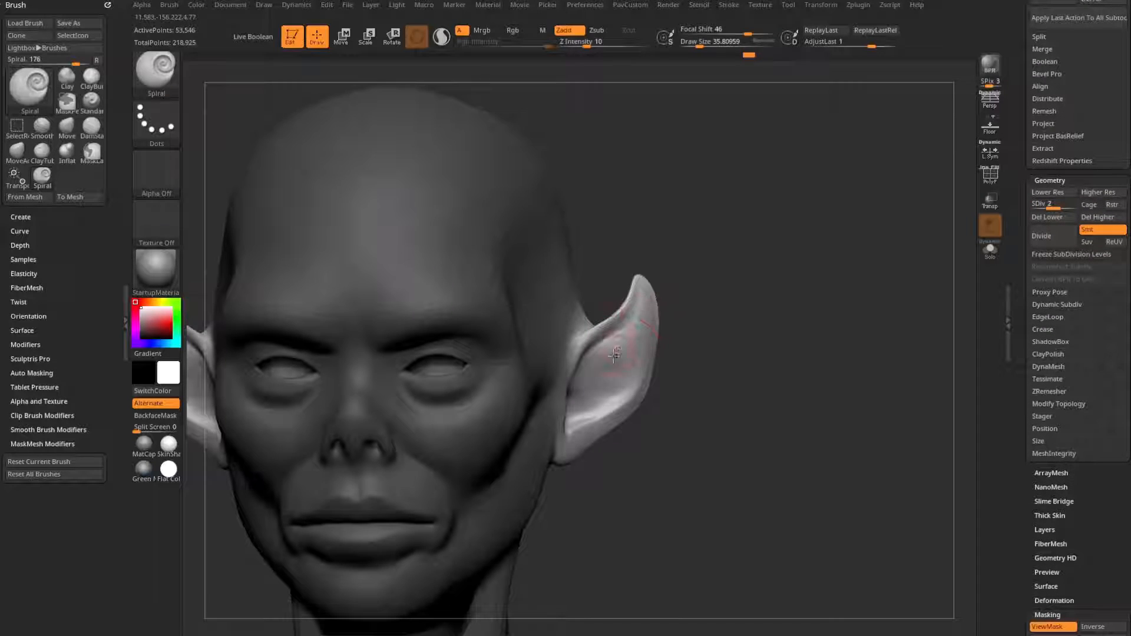
pyautogui.press('b')
pyautogui.press('s')
pyautogui.press('t')
pyautogui.press('s')
pyautogui.moveTo(611, 358); pyautogui.dragTo(606, 358)
pyautogui.moveTo(601, 344)
pyautogui.mouseDown()
pyautogui.moveTo(620, 366)
pyautogui.moveTo(607, 398)
pyautogui.mouseUp()
pyautogui.moveTo(722, 348); pyautogui.dragTo(702, 341)
pyautogui.moveTo(610, 349)
pyautogui.mouseDown()
pyautogui.moveTo(628, 368)
pyautogui.moveTo(589, 407)
pyautogui.mouseUp()
pyautogui.moveTo(701, 330); pyautogui.dragTo(726, 328)
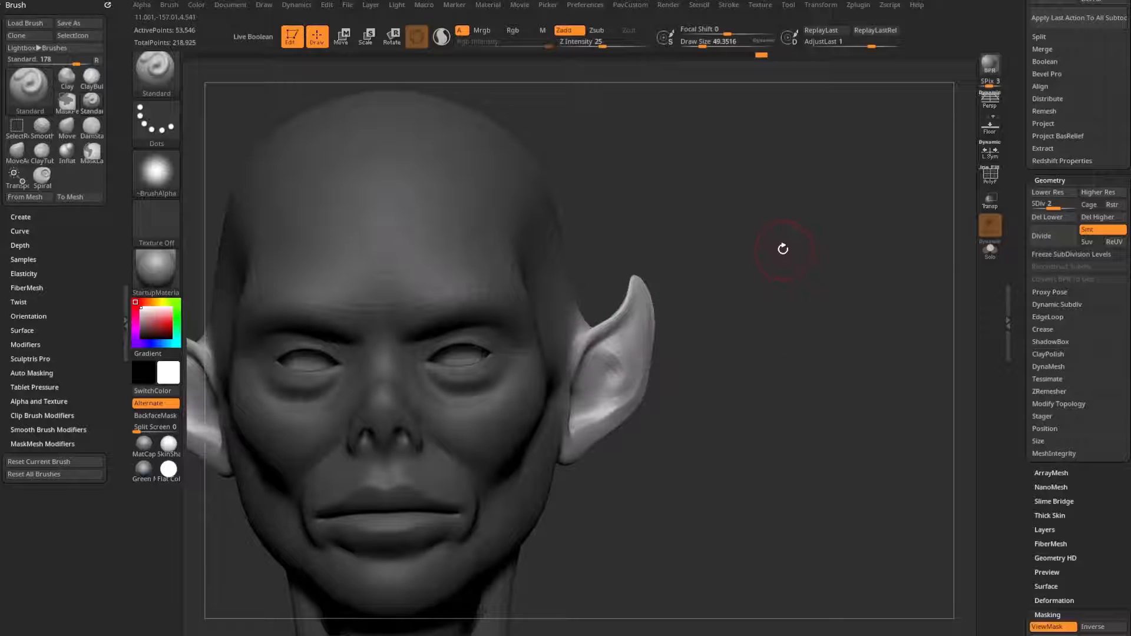
# Thicken the outer rim and the lobe of the ears with the Inflat brush, adjusting its Draw Size.
pyautogui.press('b')
pyautogui.press('i')
pyautogui.press('n')
pyautogui.moveTo(788, 245); pyautogui.dragTo(687, 267)
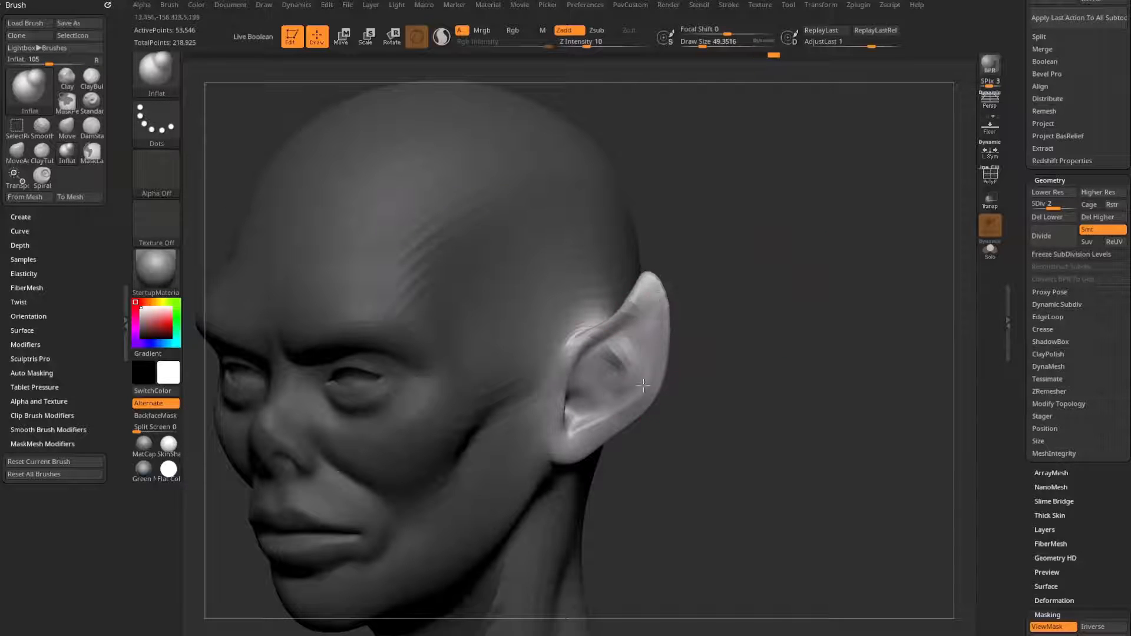
pyautogui.press('s')
pyautogui.moveTo(644, 386); pyautogui.dragTo(651, 386)
pyautogui.moveTo(662, 329); pyautogui.dragTo(645, 359)
pyautogui.moveTo(625, 306)
pyautogui.mouseDown()
pyautogui.moveTo(649, 348)
pyautogui.moveTo(652, 407)
pyautogui.mouseUp()
pyautogui.moveTo(825, 318)
pyautogui.mouseDown()
pyautogui.moveTo(763, 321)
pyautogui.moveTo(696, 298)
pyautogui.mouseUp()
pyautogui.moveTo(549, 449); pyautogui.dragTo(678, 439)
# Shape the cartilage folds inside the ear with the Standard brush at a Draw Size of about 38.
pyautogui.press('b')
pyautogui.press('s')
pyautogui.press('t')
pyautogui.press('s')
pyautogui.moveTo(669, 379); pyautogui.dragTo(660, 379)
pyautogui.moveTo(754, 331)
pyautogui.mouseDown()
pyautogui.moveTo(790, 330)
pyautogui.moveTo(760, 336)
pyautogui.mouseUp()
pyautogui.moveTo(655, 365); pyautogui.dragTo(632, 341)
pyautogui.moveTo(792, 333); pyautogui.dragTo(754, 330)
pyautogui.moveTo(654, 323)
pyautogui.mouseDown()
pyautogui.moveTo(675, 354)
pyautogui.moveTo(669, 366)
pyautogui.mouseUp()
pyautogui.moveTo(790, 339); pyautogui.dragTo(748, 336)
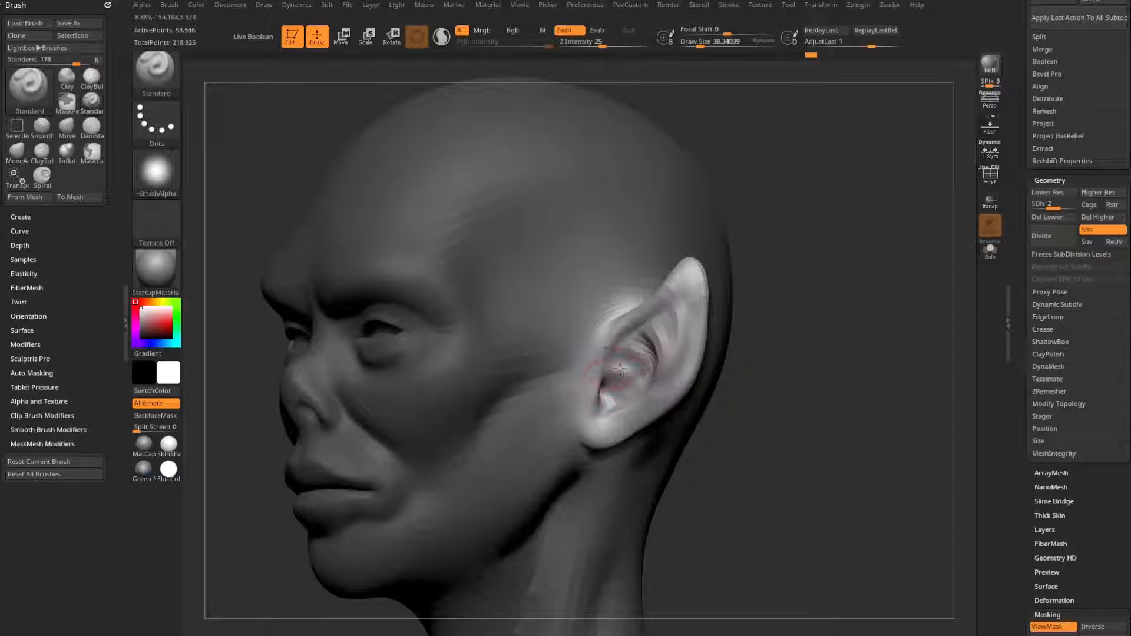
pyautogui.moveTo(628, 361); pyautogui.dragTo(616, 386)
# Clear the mask from the head and check the ears from the front and side.
pyautogui.moveTo(810, 347)
pyautogui.keyDown('alt'); pyautogui.mouseDown()
pyautogui.moveTo(809, 303)
pyautogui.moveTo(841, 285)
pyautogui.mouseUp(); pyautogui.keyUp('alt')
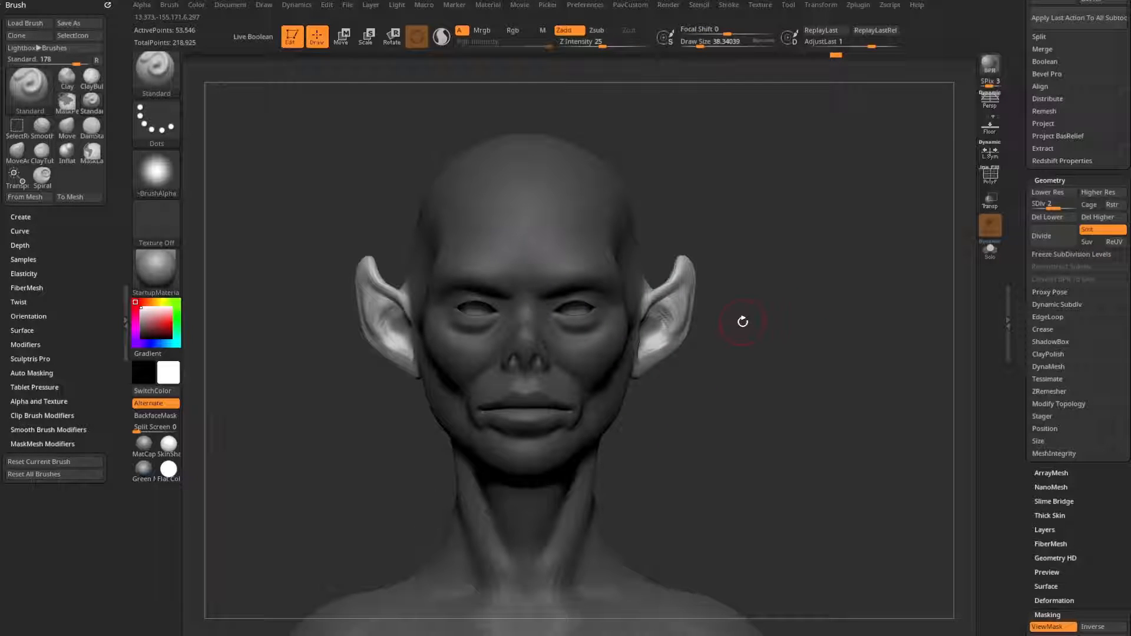
pyautogui.moveTo(717, 273); pyautogui.dragTo(656, 376)
pyautogui.moveTo(761, 313); pyautogui.dragTo(712, 370)
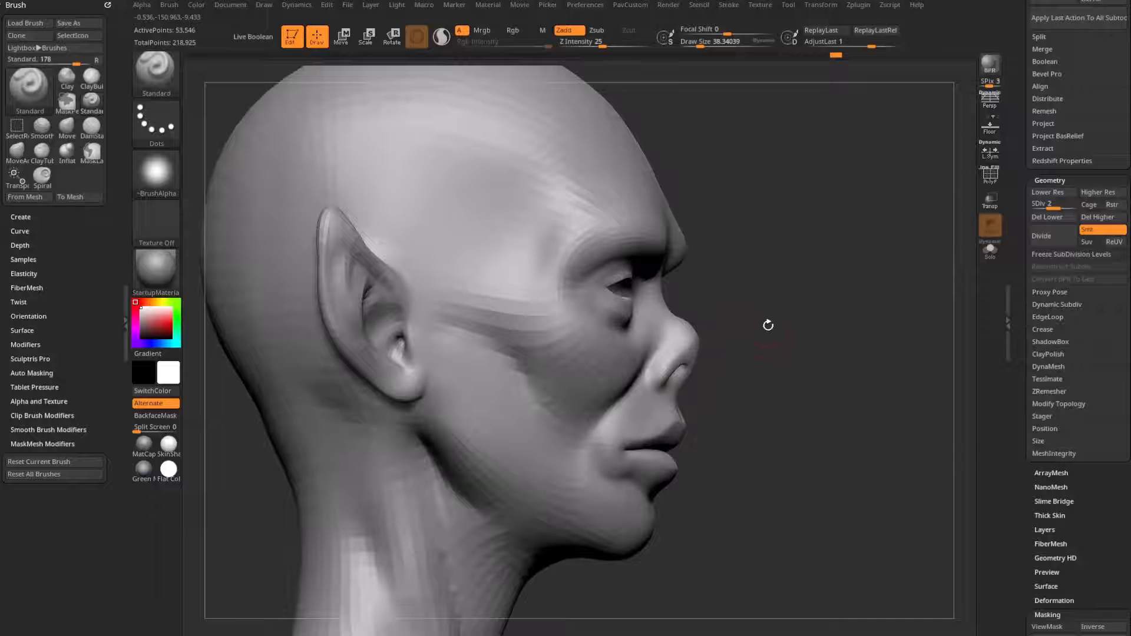
# Carve the fold between nose and cheek with DamStandard at a Draw Size of about 38 and smooth the lower cheek.
pyautogui.press('b')
pyautogui.press('d')
pyautogui.press('s')
pyautogui.moveTo(768, 325); pyautogui.dragTo(744, 317)
pyautogui.moveTo(598, 376); pyautogui.dragTo(622, 423)
pyautogui.moveTo(701, 389); pyautogui.dragTo(622, 406)
pyautogui.moveTo(861, 338); pyautogui.dragTo(810, 338)
pyautogui.moveTo(294, 425); pyautogui.dragTo(460, 433)
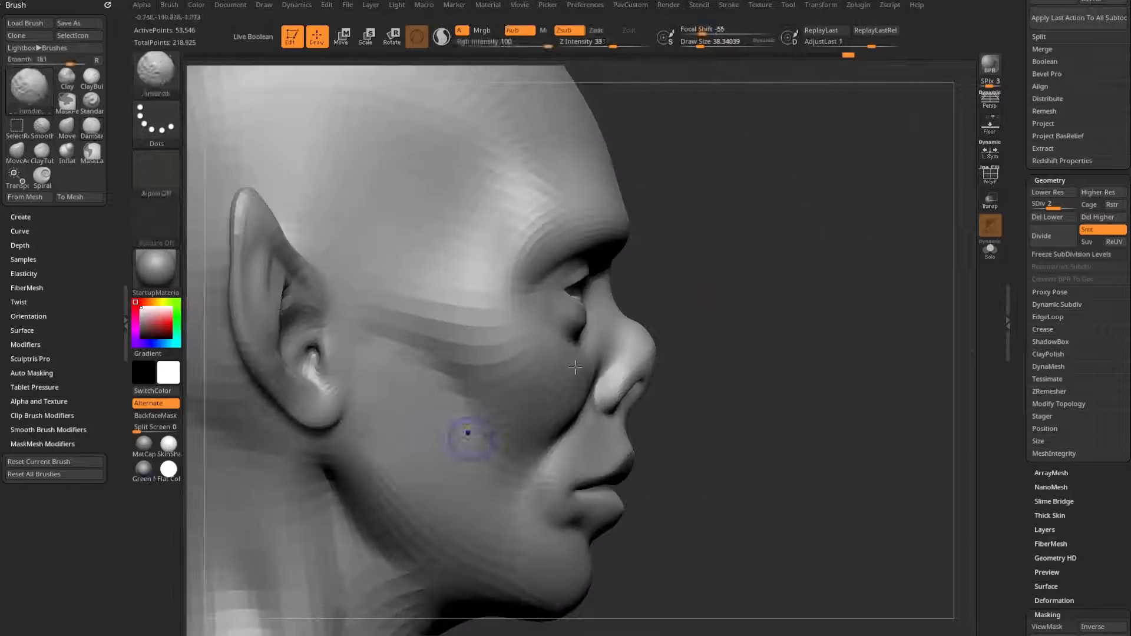
pyautogui.moveTo(767, 354); pyautogui.dragTo(701, 348)
pyautogui.moveTo(598, 357); pyautogui.dragTo(617, 387)
pyautogui.moveTo(825, 354); pyautogui.dragTo(818, 300)
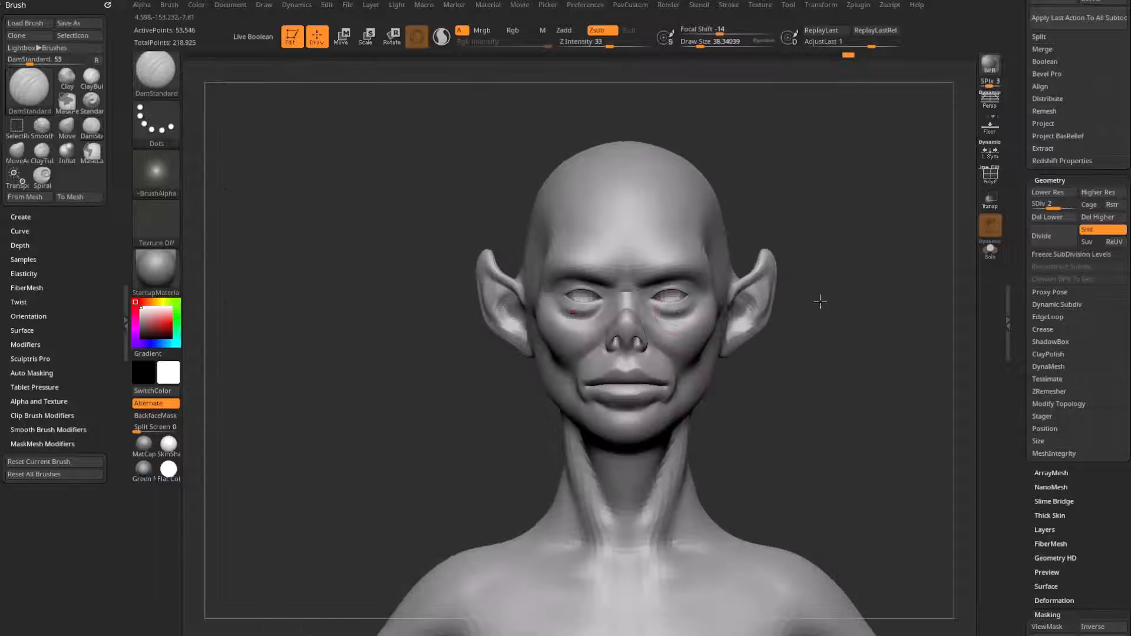
# Check the full body, raise the mesh to subdivision level 3 and bring up the GoZ options and subtool list.
pyautogui.moveTo(879, 362)
pyautogui.keyDown('alt'); pyautogui.mouseDown()
pyautogui.moveTo(871, 348)
pyautogui.moveTo(786, 316)
pyautogui.moveTo(806, 291)
pyautogui.mouseUp(); pyautogui.keyUp('alt')
pyautogui.moveTo(901, 300)
pyautogui.mouseDown()
pyautogui.moveTo(843, 303)
pyautogui.moveTo(884, 306)
pyautogui.mouseUp()
pyautogui.keyDown('alt'); pyautogui.moveTo(863, 306); pyautogui.dragTo(883, 319); pyautogui.keyUp('alt')
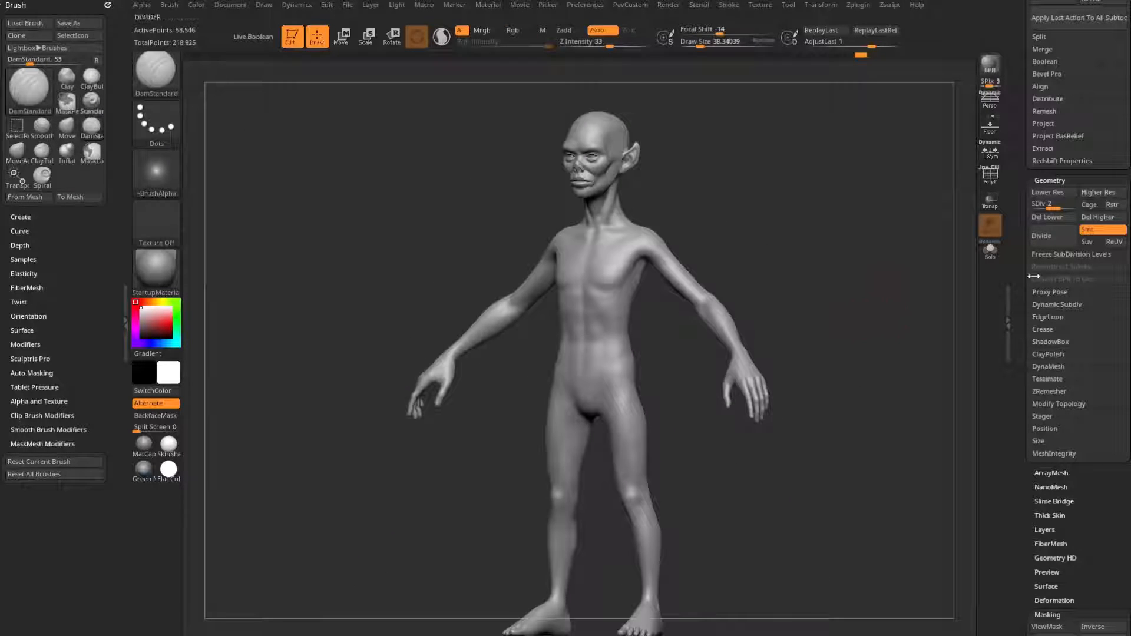
pyautogui.moveTo(1019, 260); pyautogui.dragTo(1019, 297)
pyautogui.click(1098, 229)
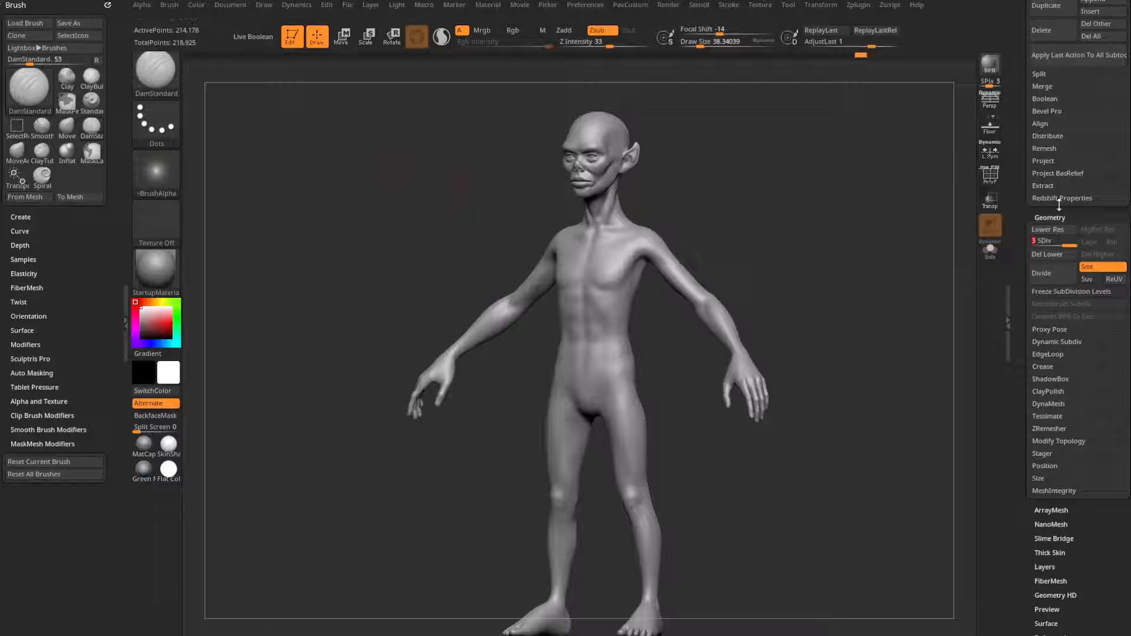
pyautogui.moveTo(1035, 194); pyautogui.dragTo(1020, 334)
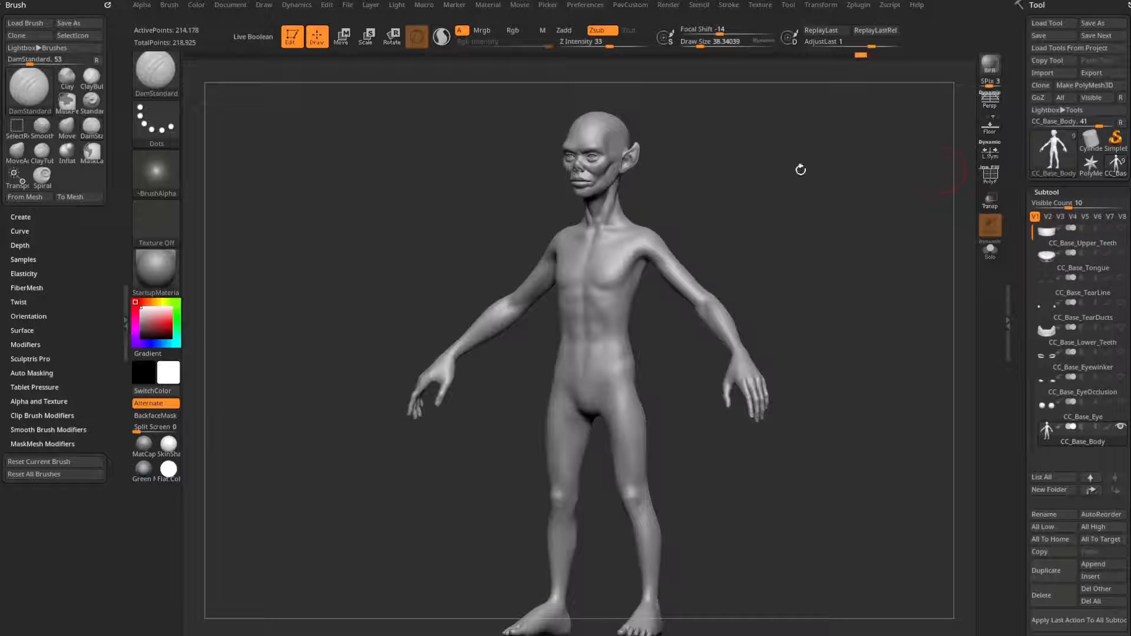
# Turn on visibility for every subtool of the character, including the eyes, teeth, tongue and tear lines.
pyautogui.moveTo(800, 170)
pyautogui.mouseDown()
pyautogui.moveTo(834, 283)
pyautogui.moveTo(847, 276)
pyautogui.mouseUp()
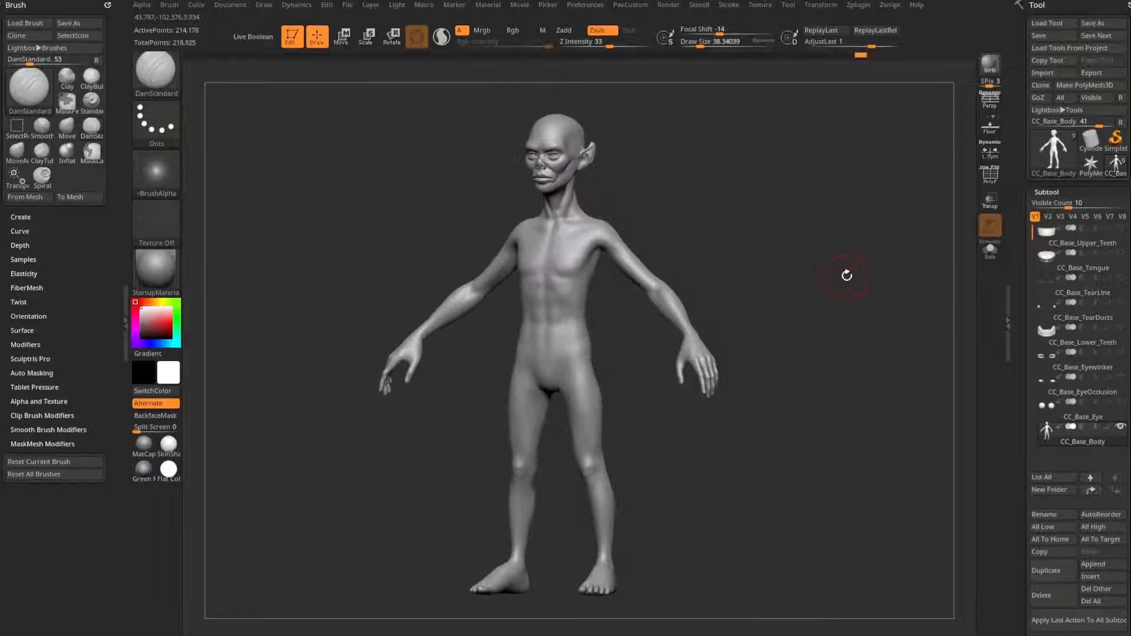
pyautogui.click(1040, 97)
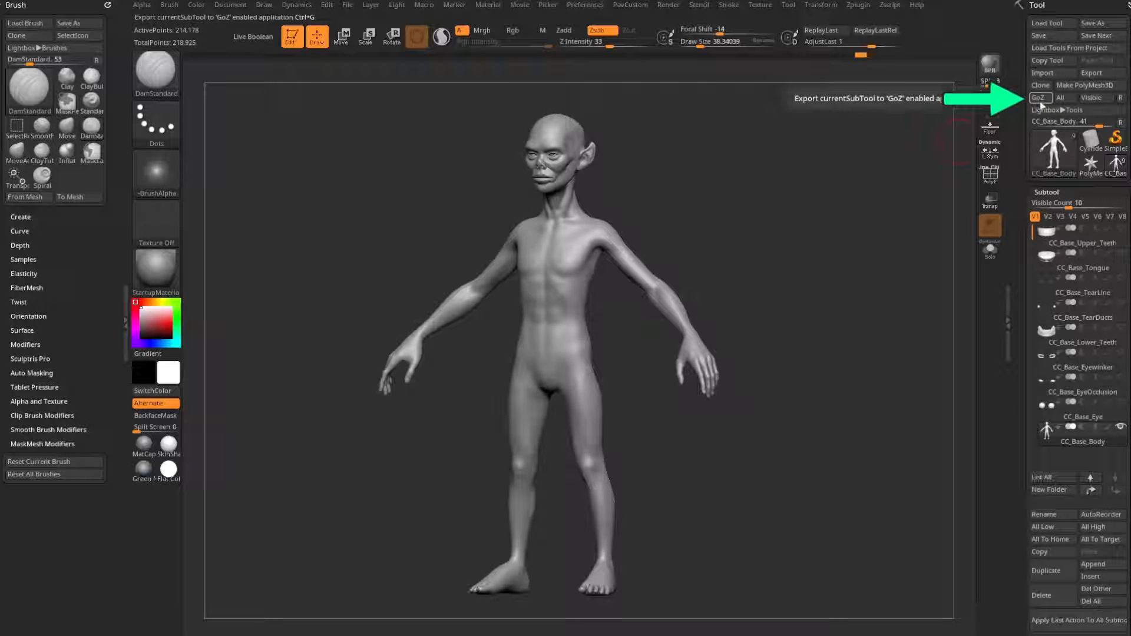
pyautogui.moveTo(1086, 428)
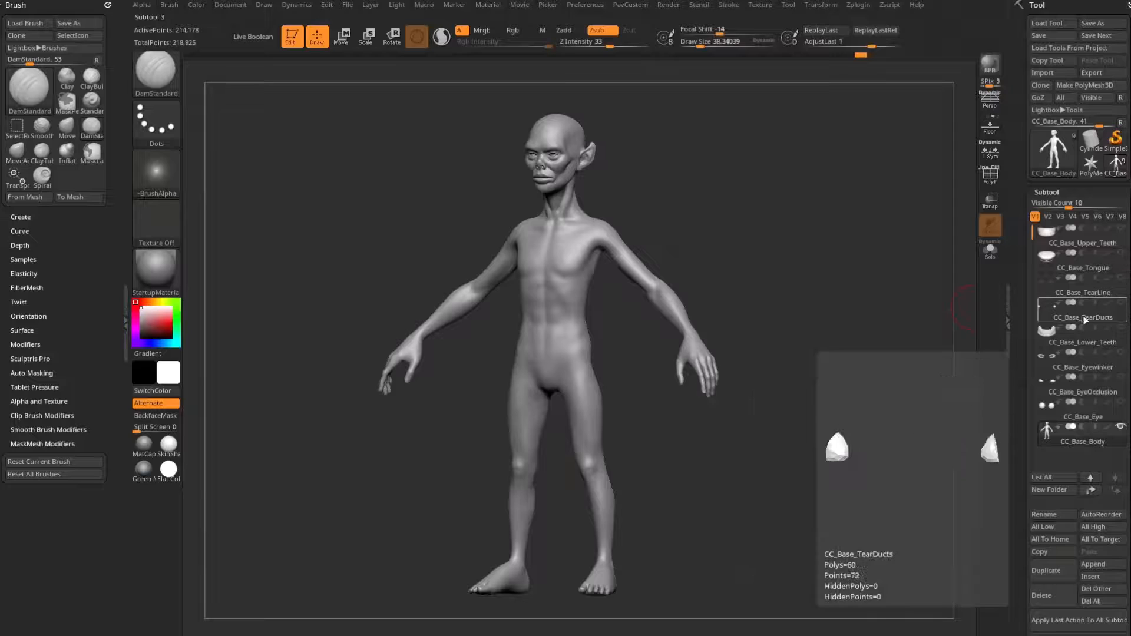
pyautogui.moveTo(1086, 231)
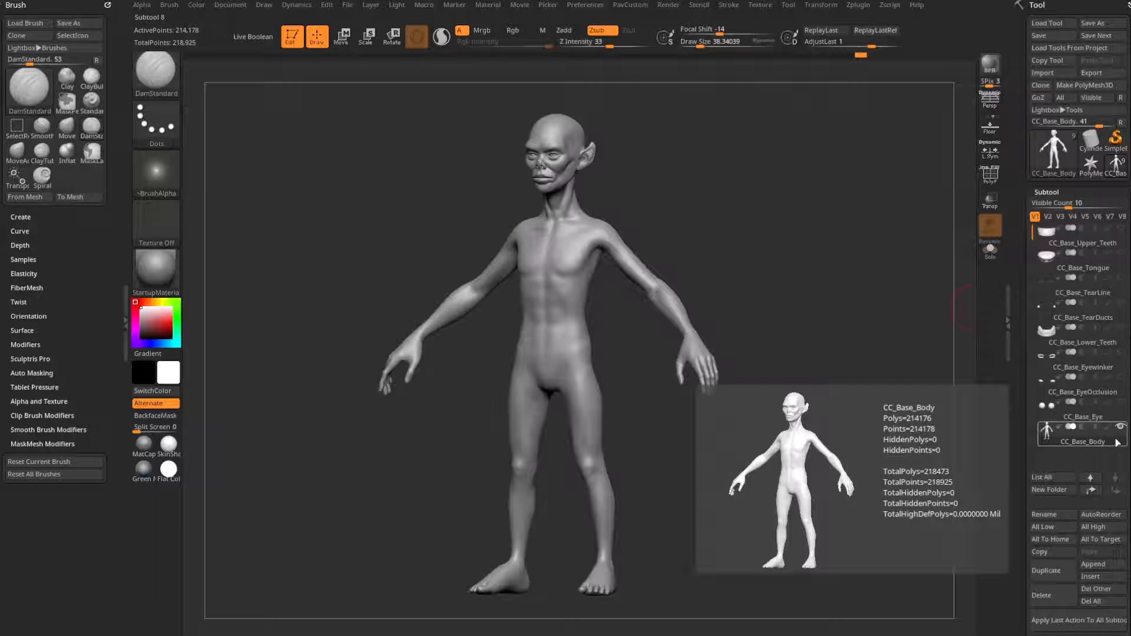
pyautogui.press('shift')
pyautogui.moveTo(1124, 435)
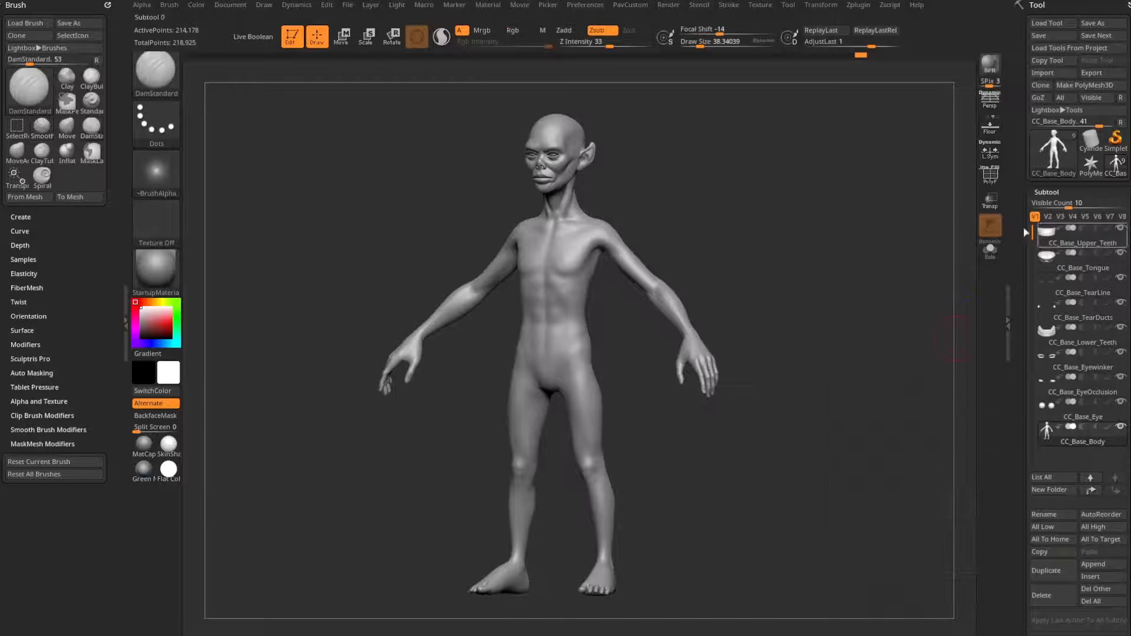
pyautogui.click(1099, 102)
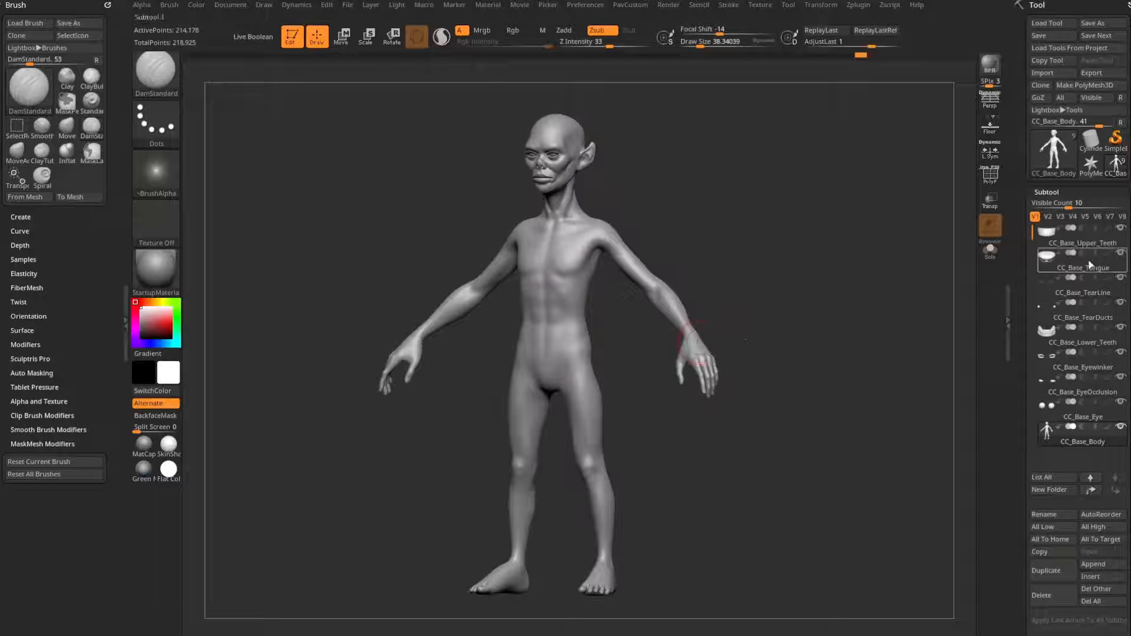
# Switch the body mesh to a lower subdivision level and return it to level 3.
pyautogui.scroll(-6, 1061, 354)
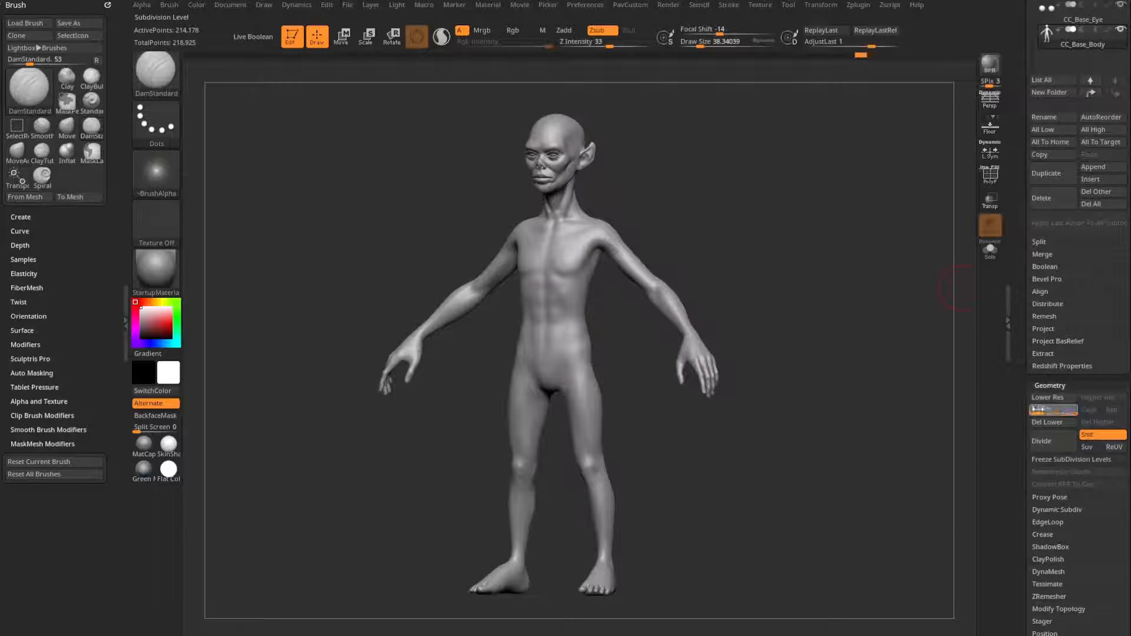
pyautogui.click(1038, 409)
pyautogui.click(1071, 410)
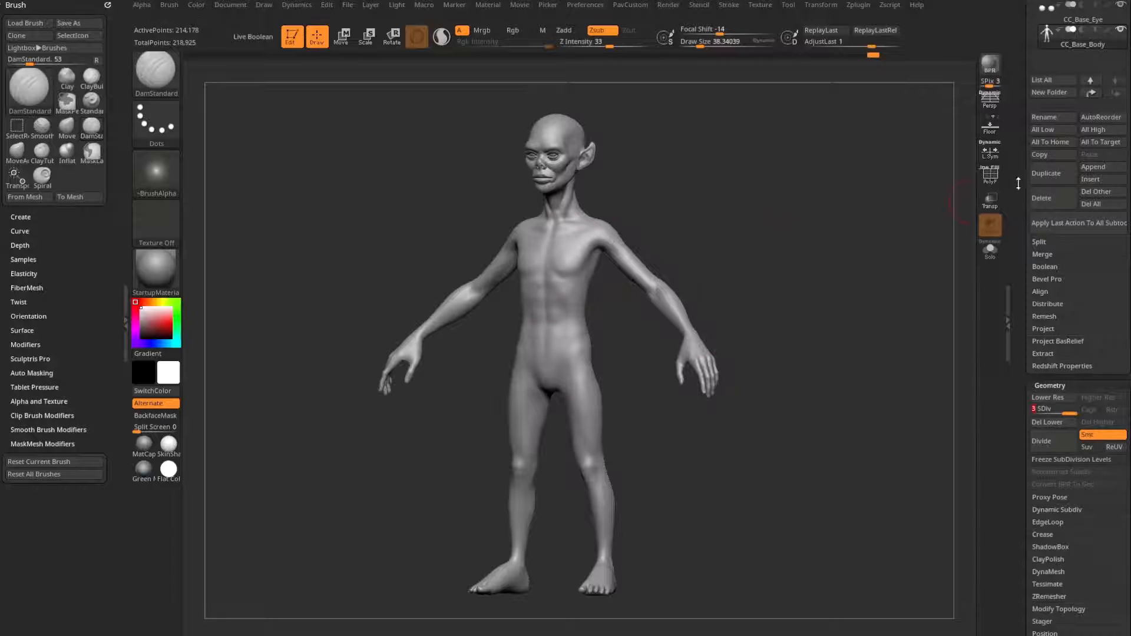
pyautogui.moveTo(1019, 183); pyautogui.dragTo(1016, 337)
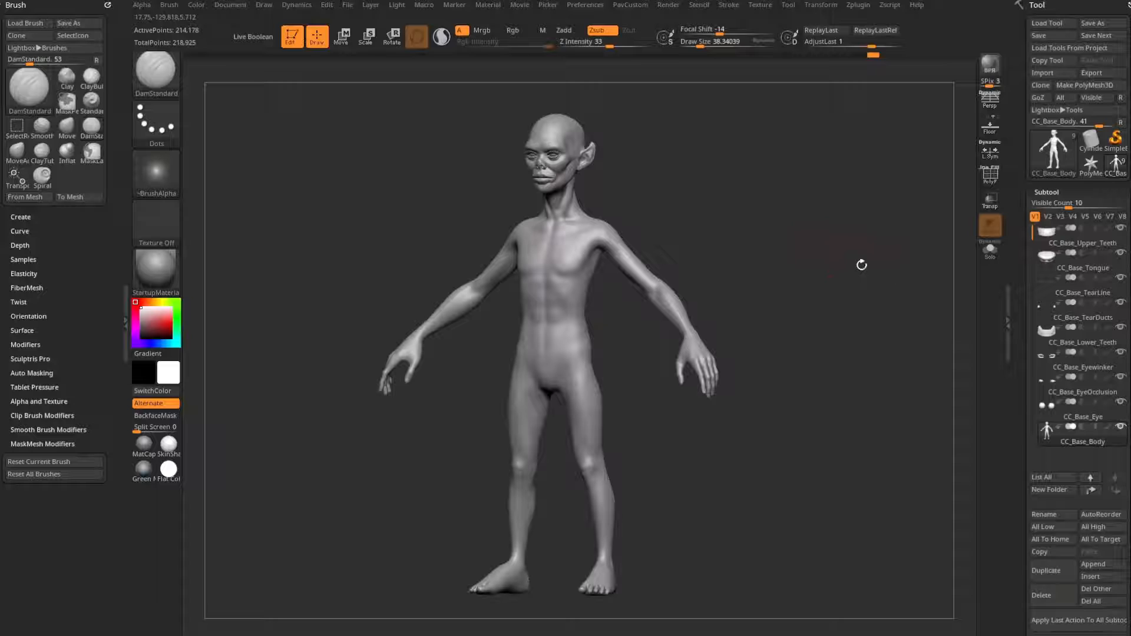
# Send all subtools to Character Creator through GoZ and update the meshes and textures of the original character in its current pose.
pyautogui.click(1061, 97)
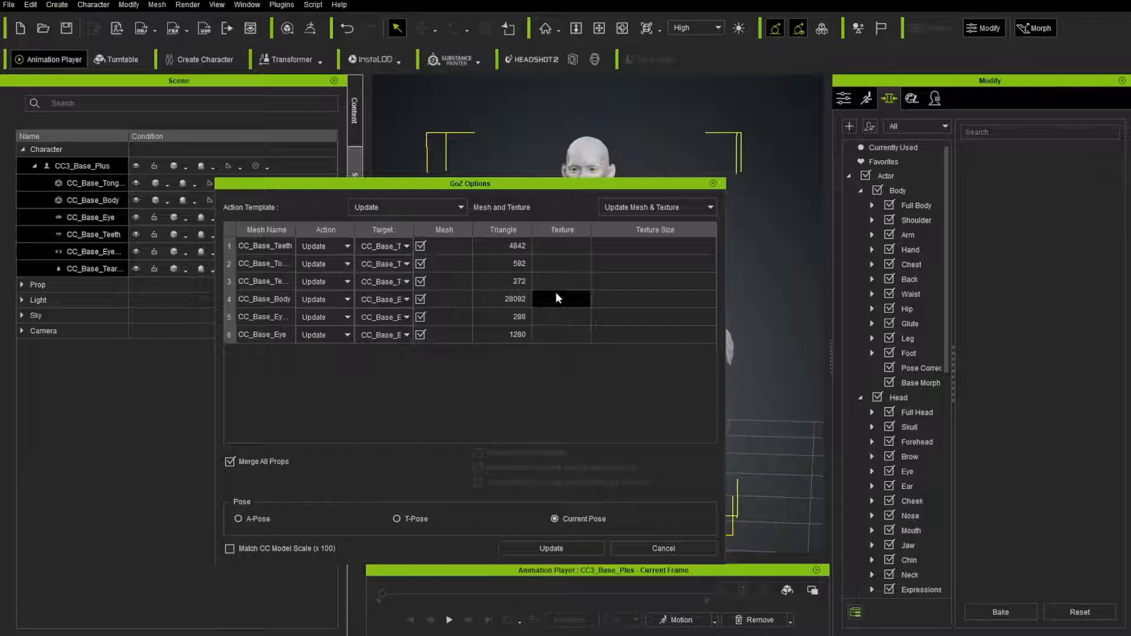
pyautogui.moveTo(539, 186)
pyautogui.mouseDown()
pyautogui.moveTo(564, 202)
pyautogui.moveTo(545, 181)
pyautogui.mouseUp()
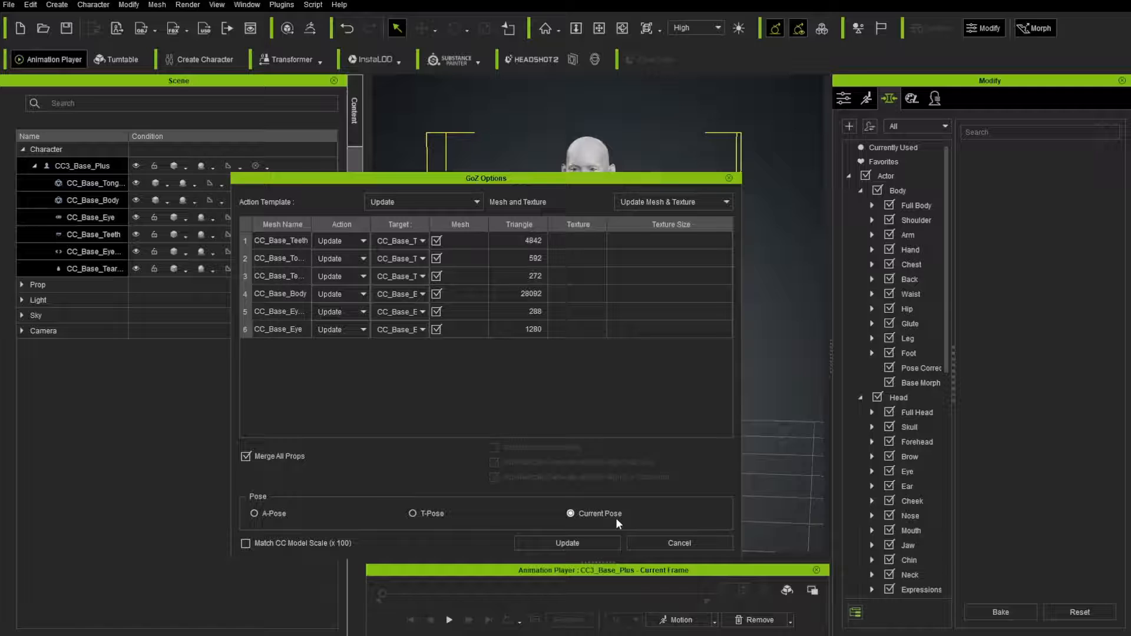
pyautogui.click(553, 544)
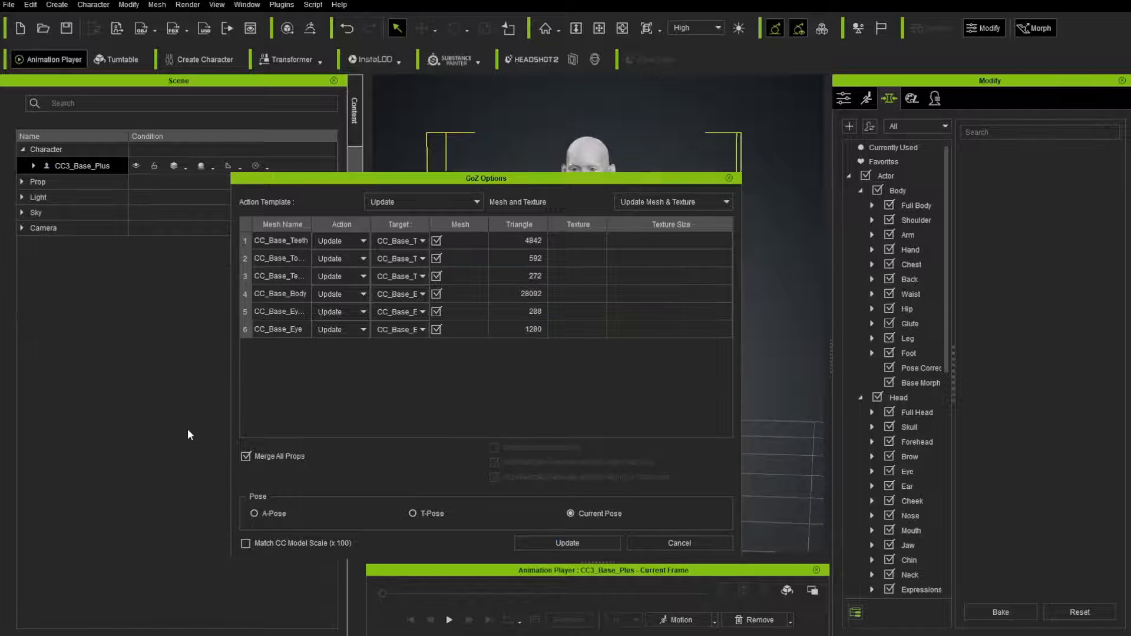
pyautogui.moveTo(448, 231); pyautogui.dragTo(619, 304, button='right')
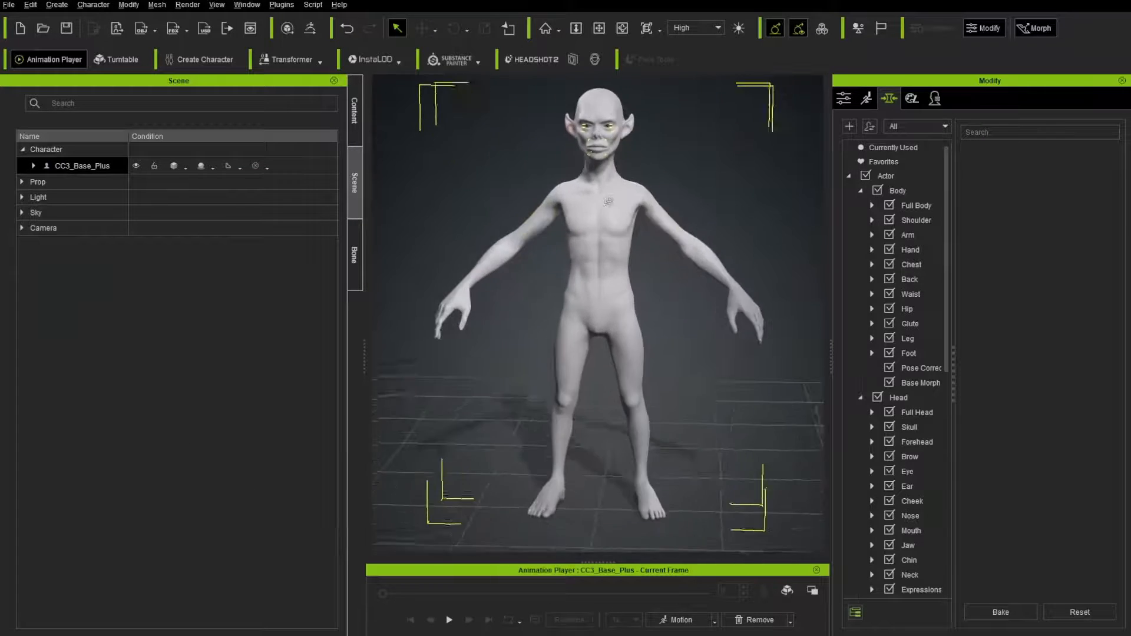
# Apply the Dramatic_Male wrinkle check motion to the updated character and play it to test the facial animation.
pyautogui.click(675, 618)
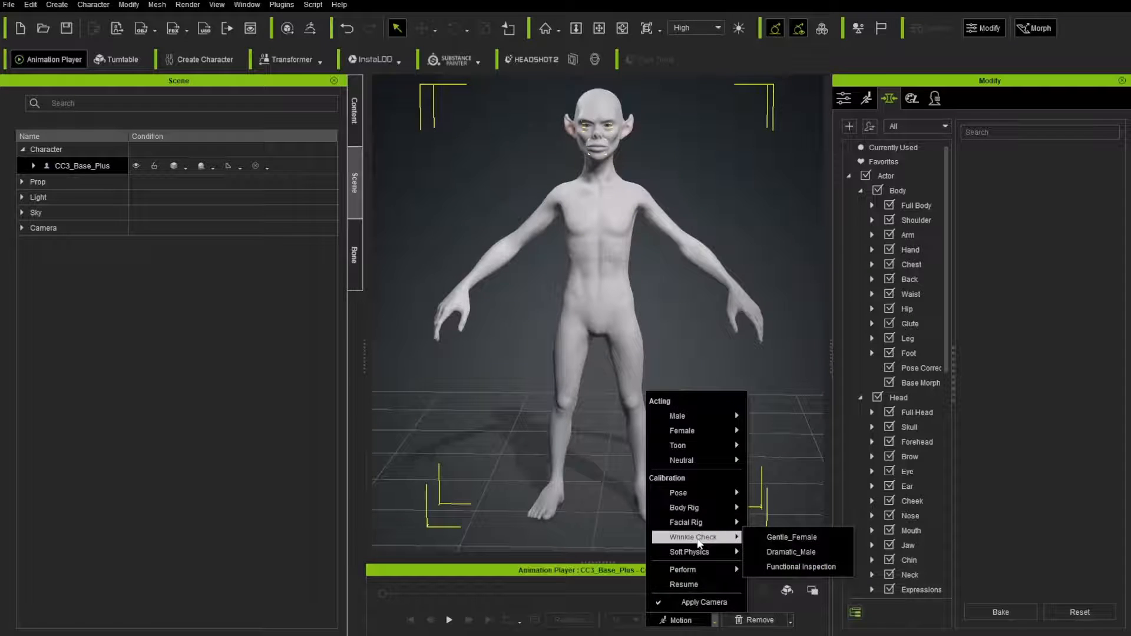
pyautogui.click(678, 625)
pyautogui.click(685, 626)
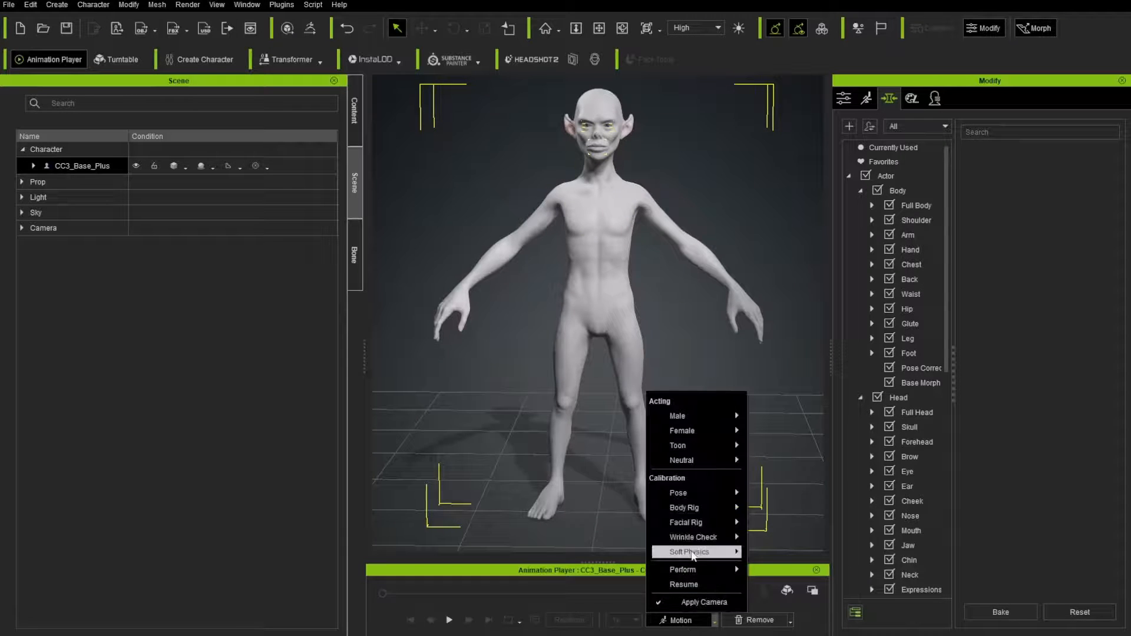
pyautogui.moveTo(704, 538)
pyautogui.click(764, 553)
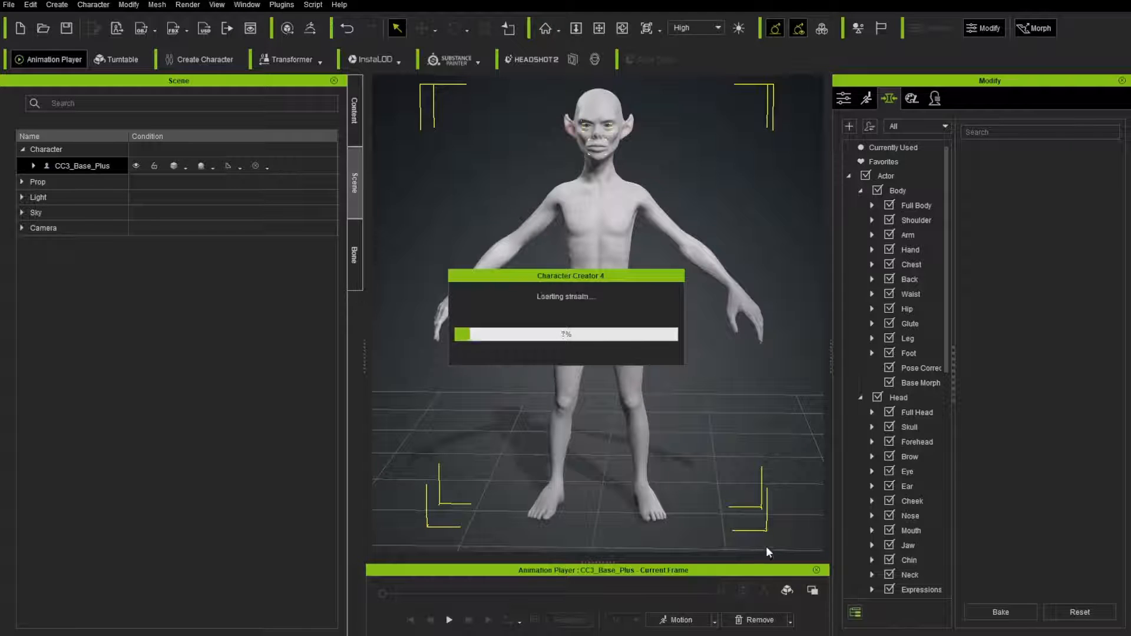
pyautogui.click(451, 620)
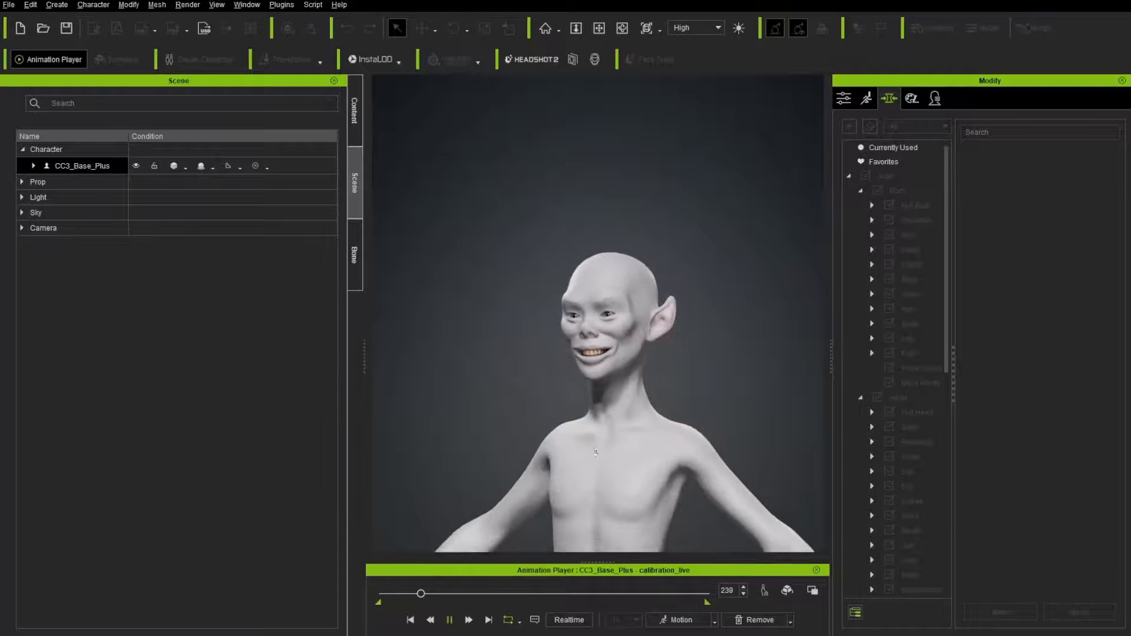
# Apply the male walk motion to the character, play it and watch the body deformation from different angles.
pyautogui.click(684, 619)
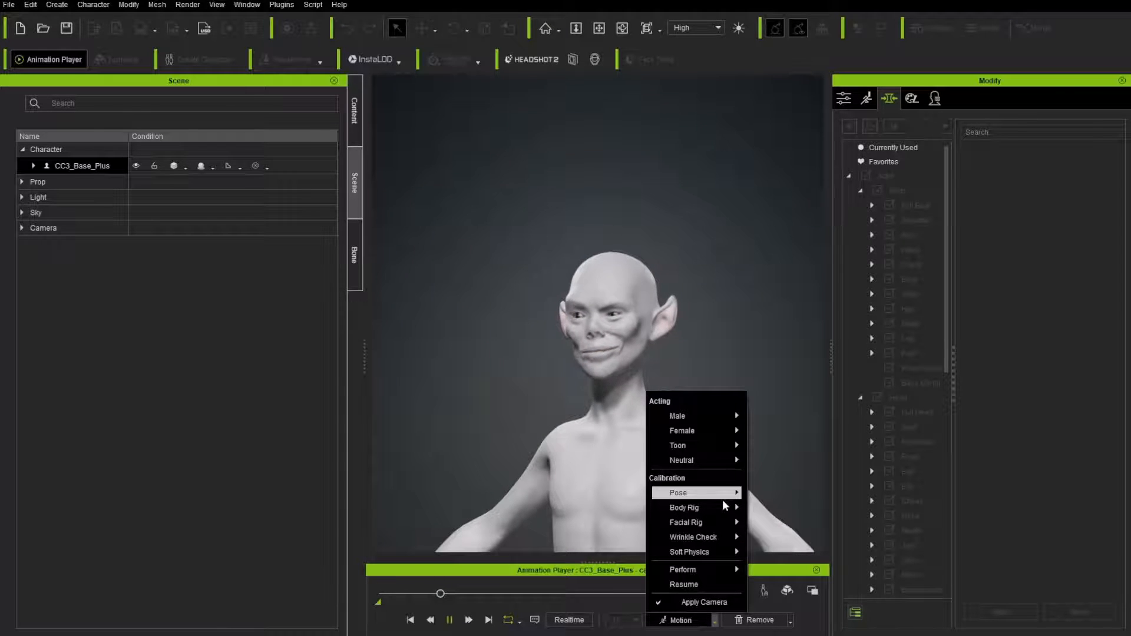
pyautogui.moveTo(724, 416)
pyautogui.click(771, 456)
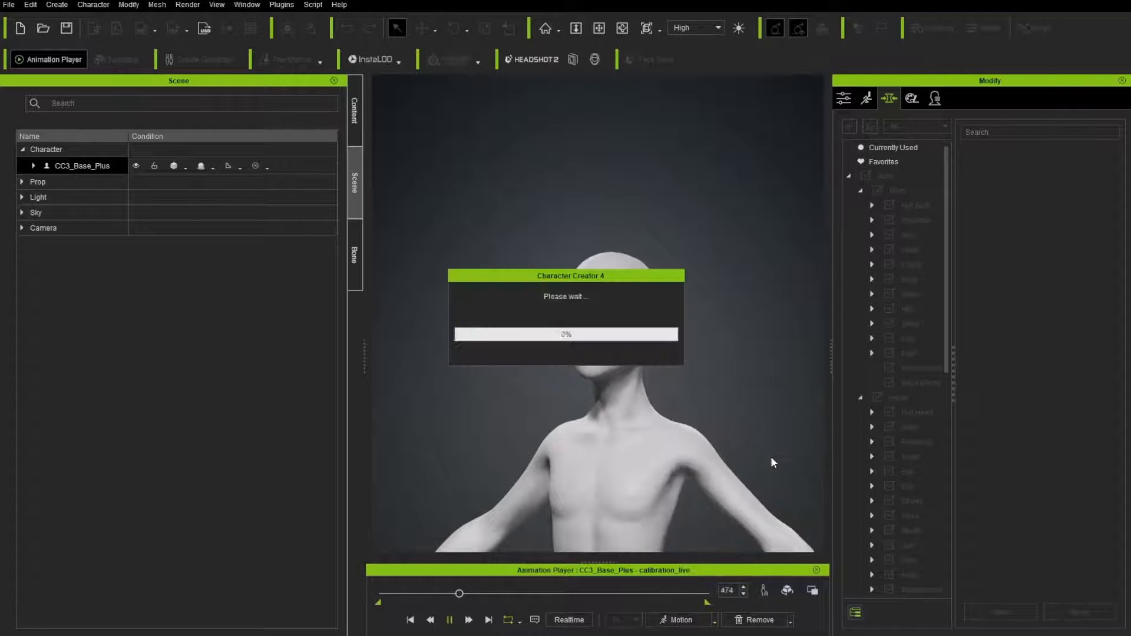
pyautogui.click(451, 620)
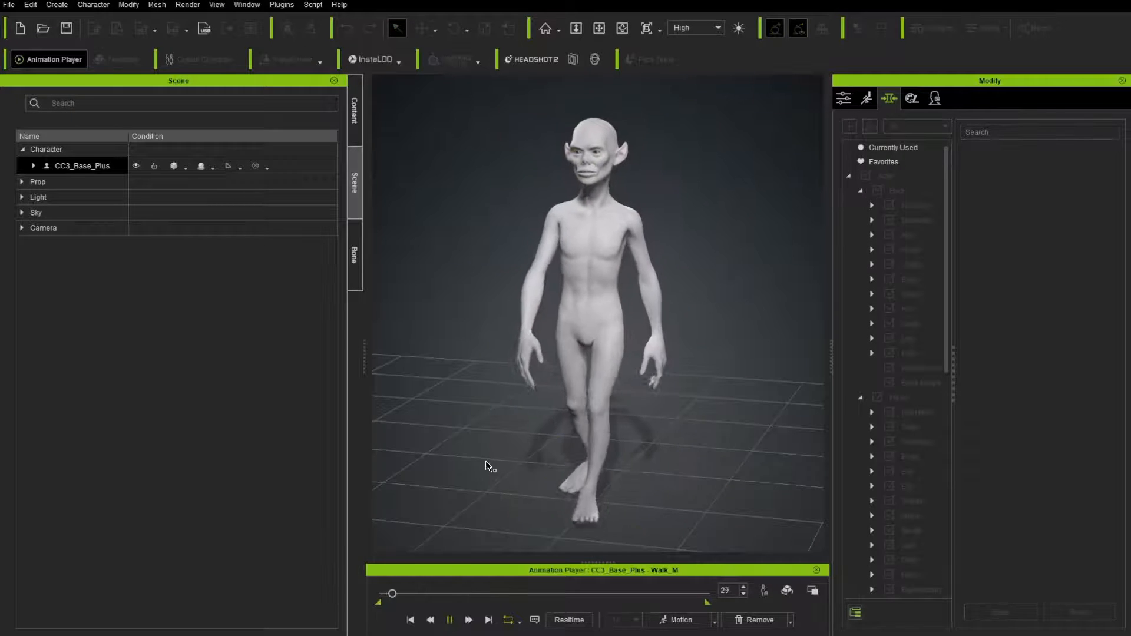
pyautogui.moveTo(335, 464); pyautogui.dragTo(697, 318, button='right')
pyautogui.moveTo(727, 214); pyautogui.dragTo(660, 333, button='right')
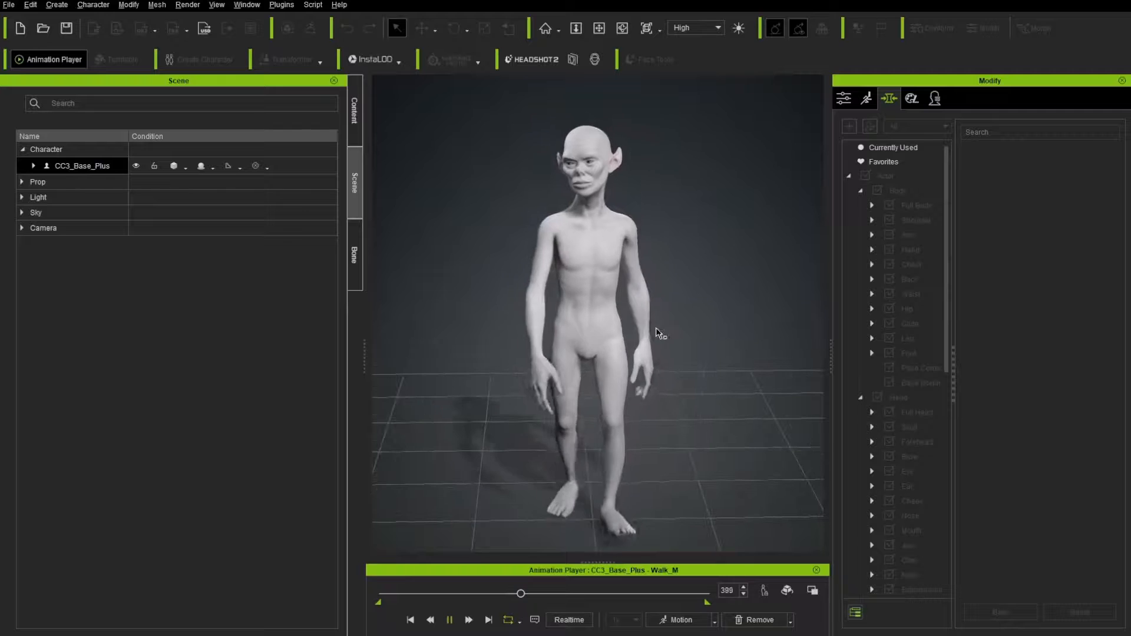
# Stop the walk playback and put the character back into the A-Pose.
pyautogui.click(450, 620)
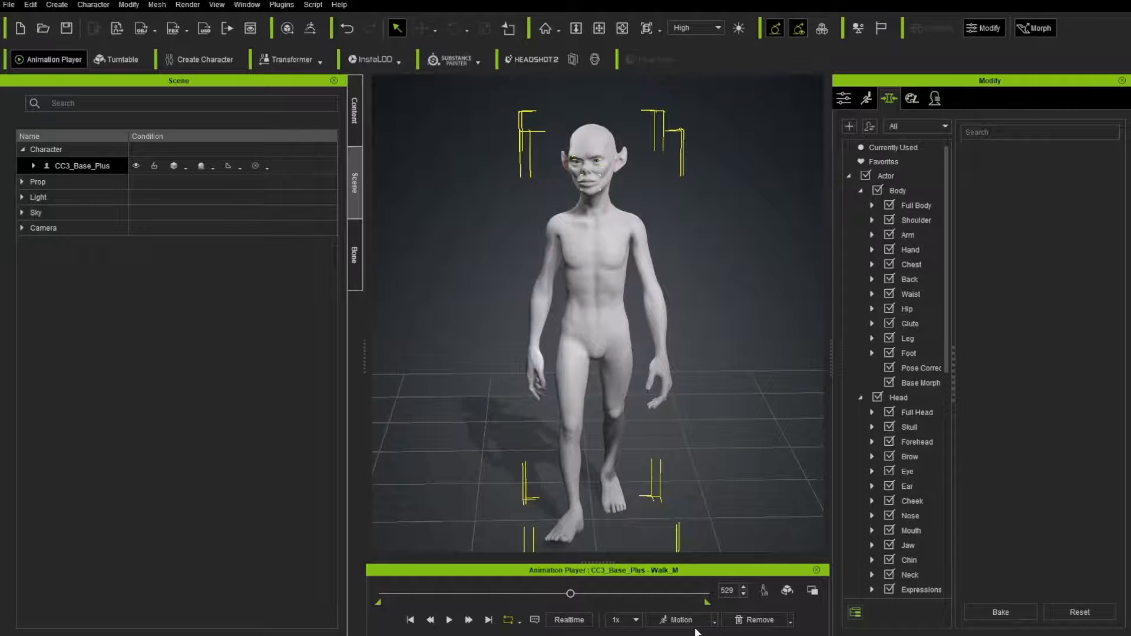
pyautogui.click(697, 624)
pyautogui.moveTo(712, 499)
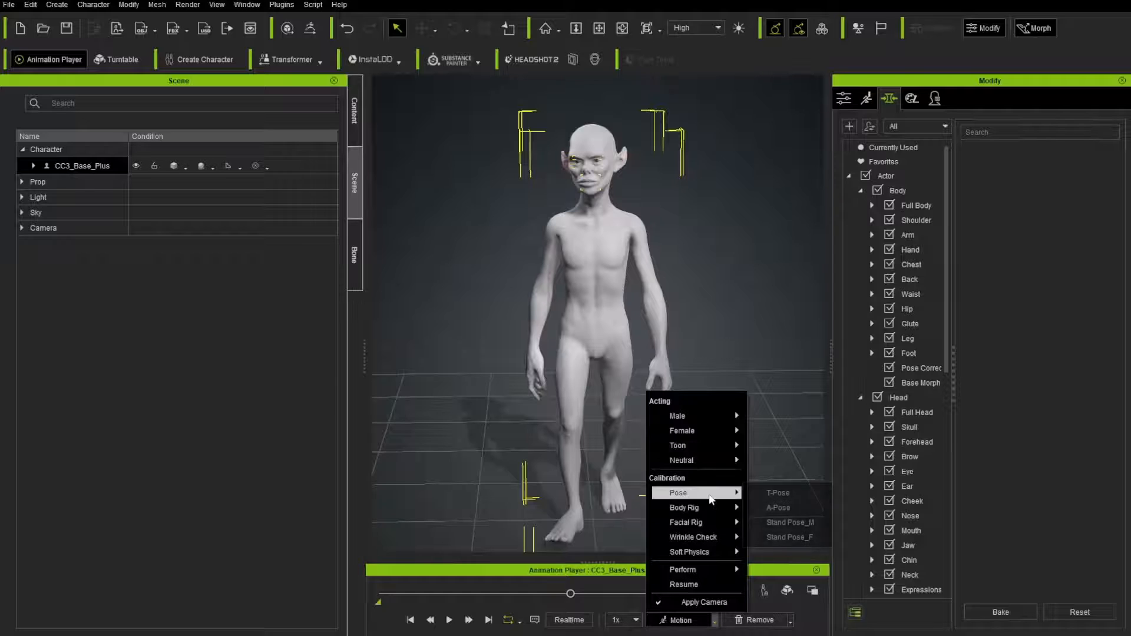
pyautogui.click(766, 505)
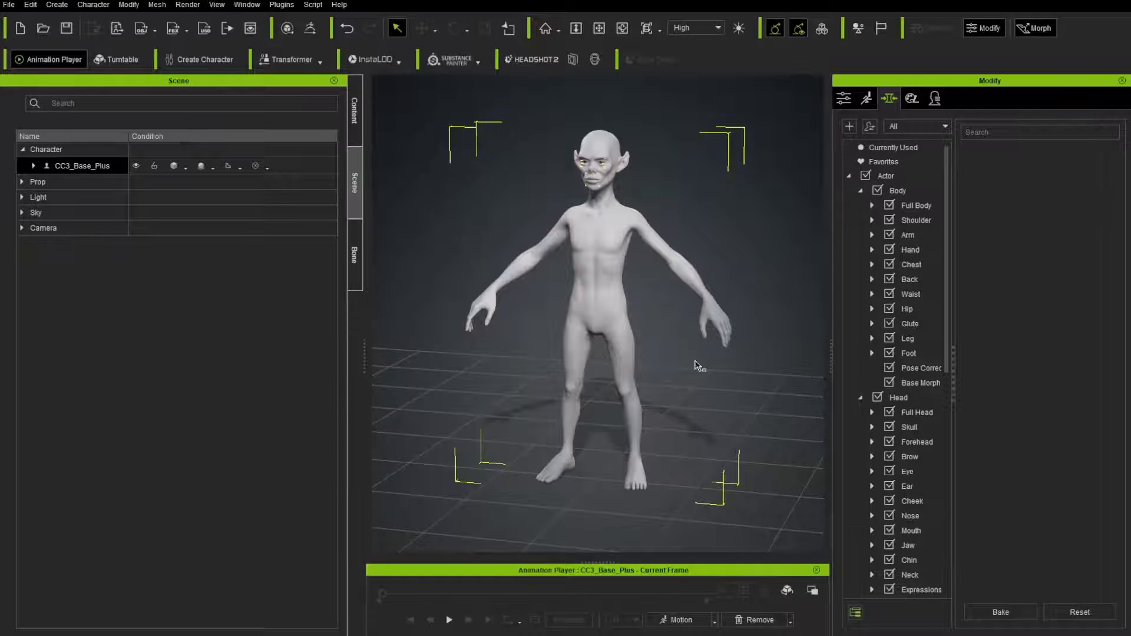
# Examine the updated character's face and full body up close, from the front and from the side.
pyautogui.scroll(6, 606, 174)
pyautogui.moveTo(606, 177); pyautogui.dragTo(616, 313, button='middle')
pyautogui.moveTo(651, 321); pyautogui.dragTo(678, 365, button='right')
pyautogui.scroll(-3, 697, 422)
pyautogui.moveTo(698, 422); pyautogui.dragTo(660, 253, button='middle')
pyautogui.scroll(-3, 659, 253)
pyautogui.moveTo(660, 253); pyautogui.dragTo(526, 320, button='right')
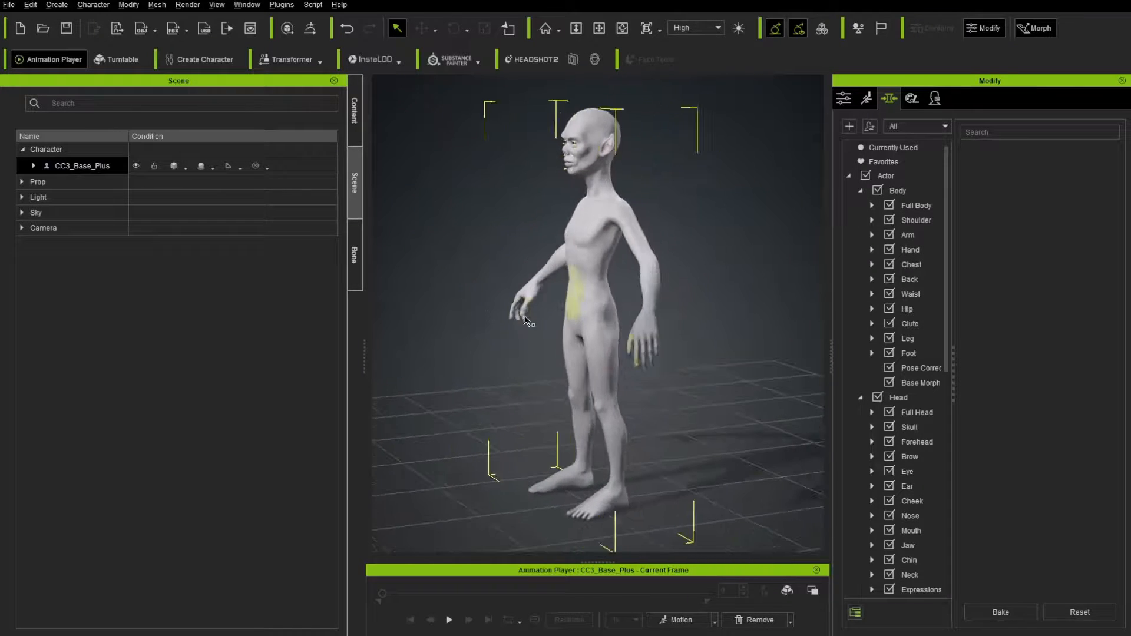
# Pick the waist, arm and skull regions directly on the character to bring up their morph sliders.
pyautogui.click(575, 300)
pyautogui.moveTo(377, 303); pyautogui.dragTo(659, 374, button='right')
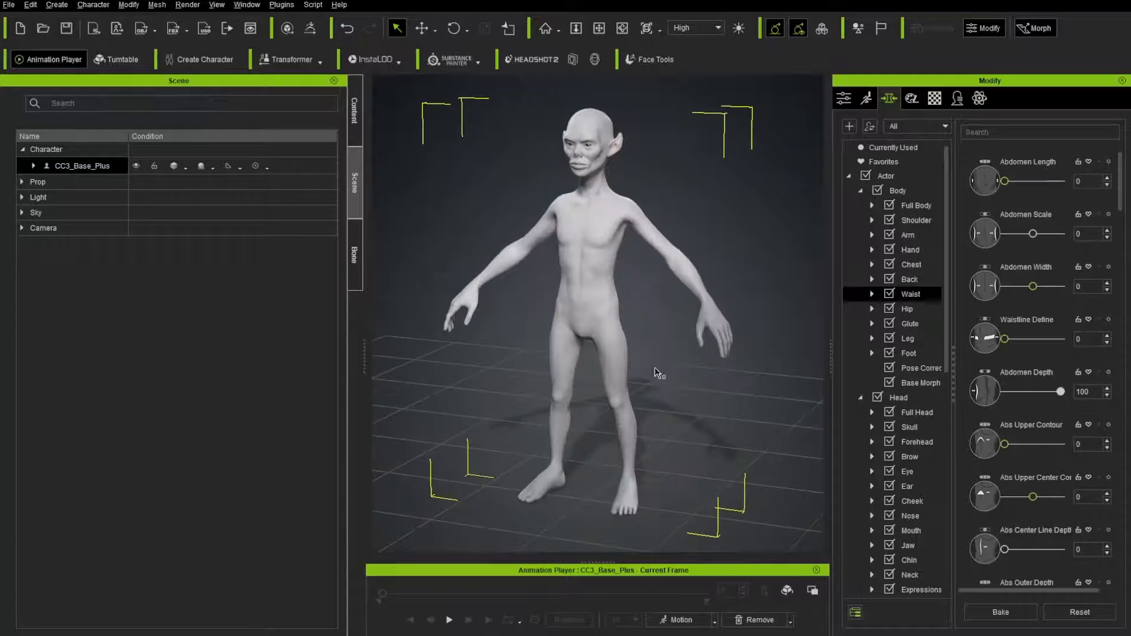
pyautogui.moveTo(636, 306); pyautogui.dragTo(707, 287, button='right')
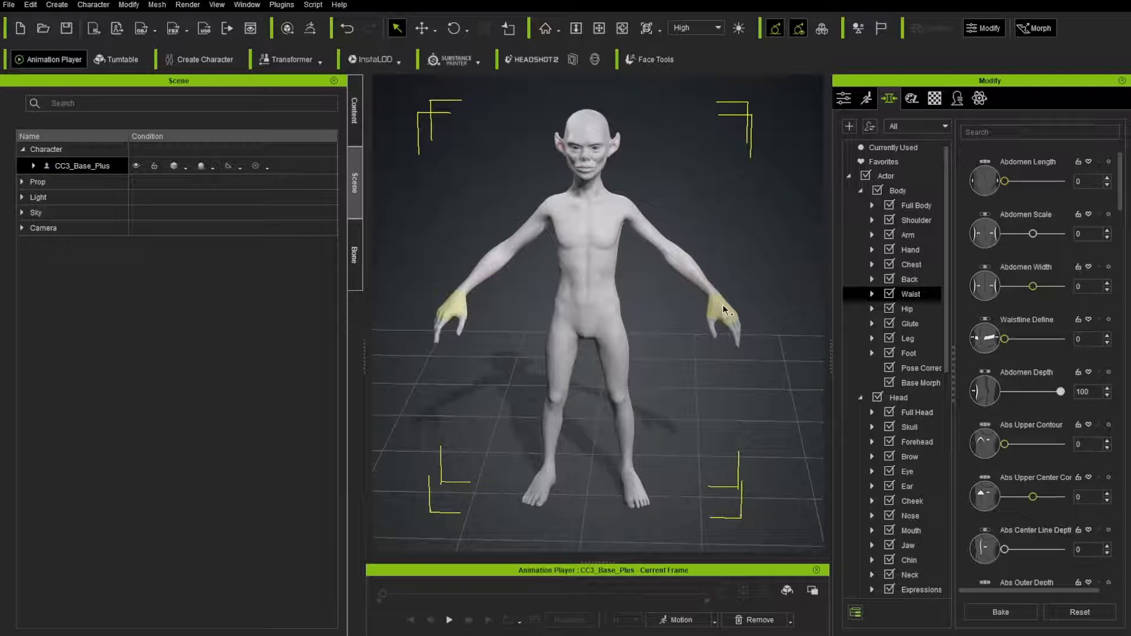
pyautogui.click(674, 257)
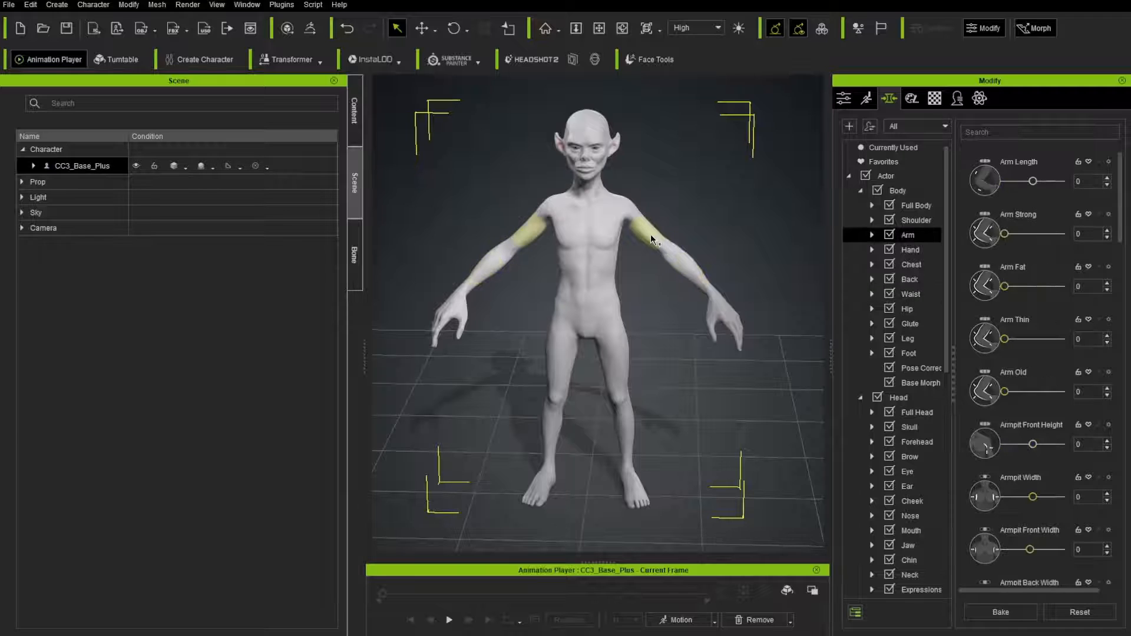
pyautogui.moveTo(651, 235); pyautogui.dragTo(599, 154, button='right')
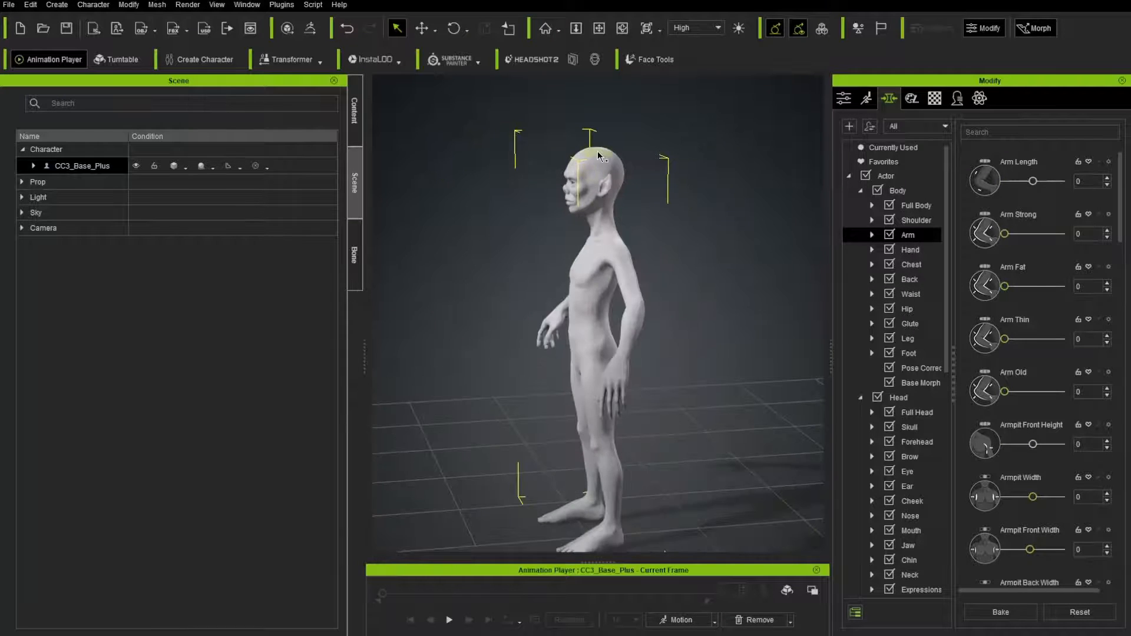
pyautogui.click(599, 155)
# Select the eye region on the face, set its Eye Scale morph to 38 and check the head in profile.
pyautogui.moveTo(500, 191); pyautogui.dragTo(596, 203, button='right')
pyautogui.scroll(5, 618, 168)
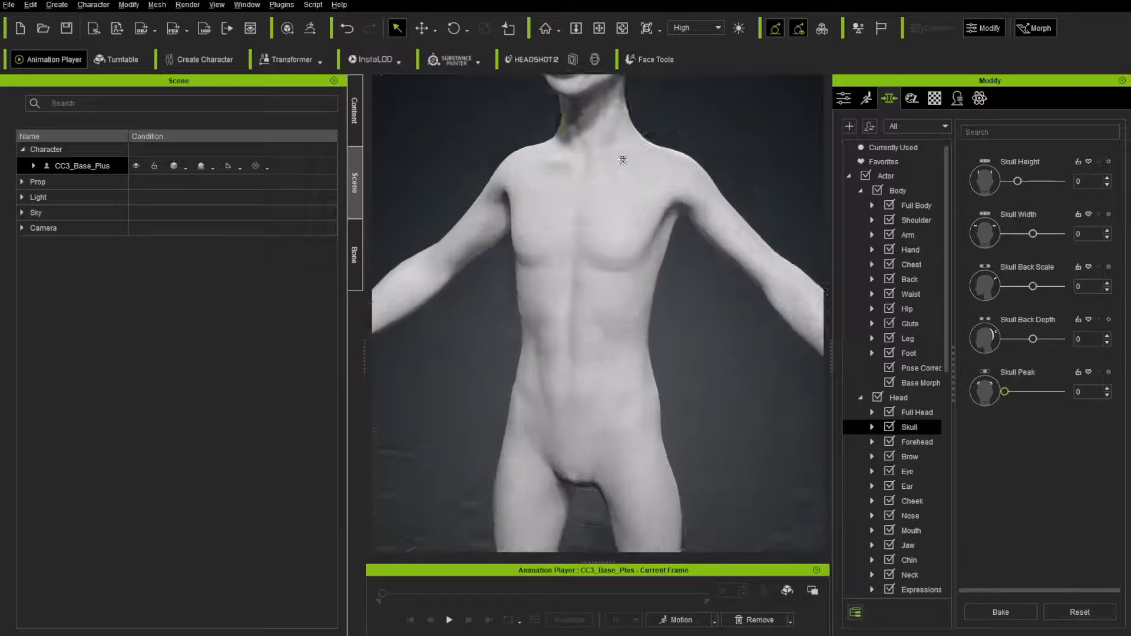
pyautogui.moveTo(623, 160); pyautogui.dragTo(610, 274, button='middle')
pyautogui.scroll(5, 607, 275)
pyautogui.moveTo(607, 273); pyautogui.dragTo(651, 263, button='right')
pyautogui.click(667, 315)
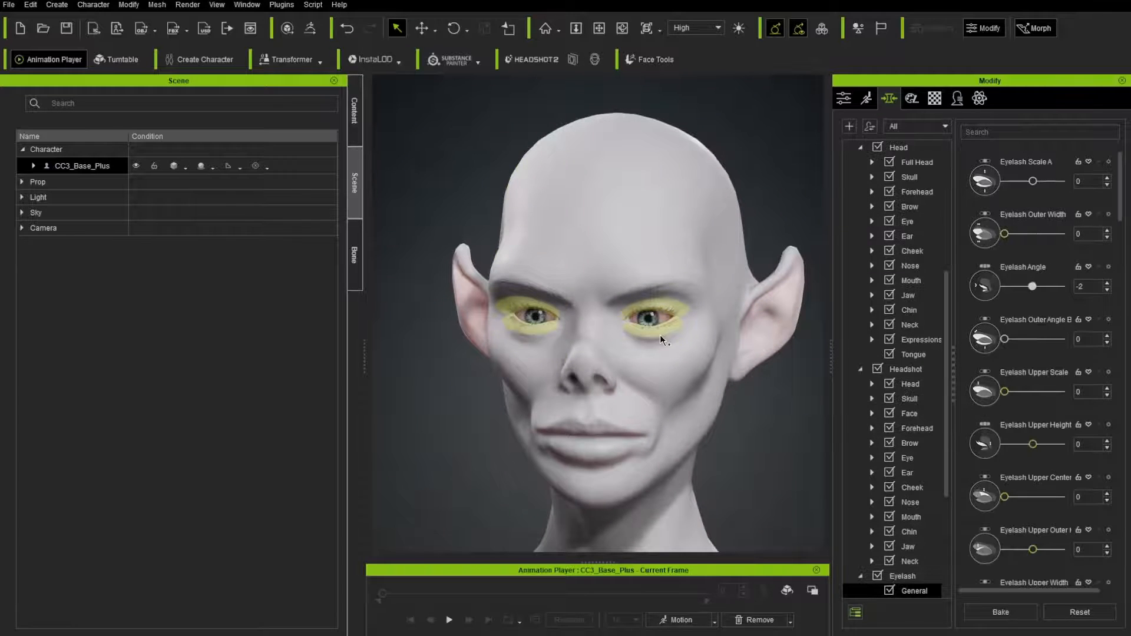
pyautogui.click(656, 343)
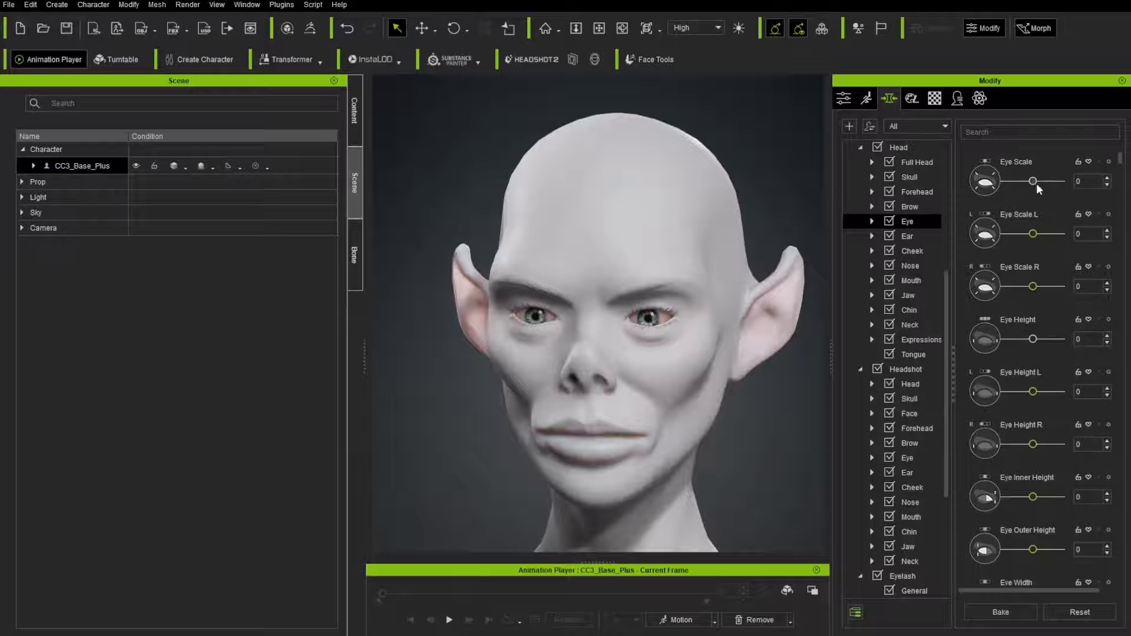
pyautogui.moveTo(1037, 181); pyautogui.dragTo(1044, 182)
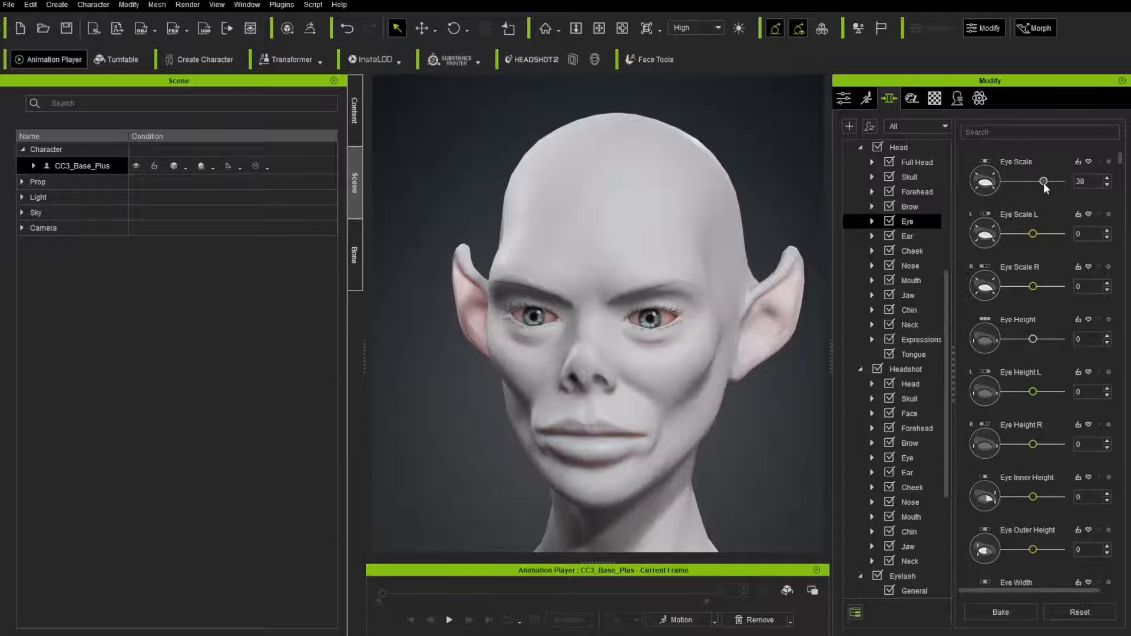
pyautogui.click(682, 329)
pyautogui.click(673, 340)
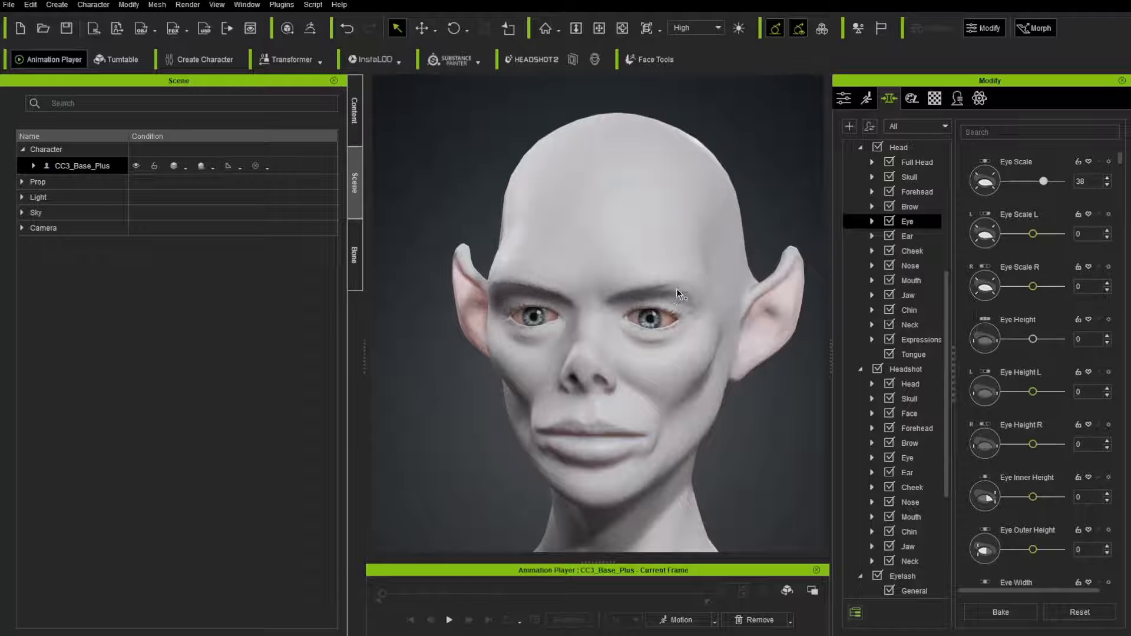
pyautogui.moveTo(750, 412); pyautogui.dragTo(406, 394, button='right')
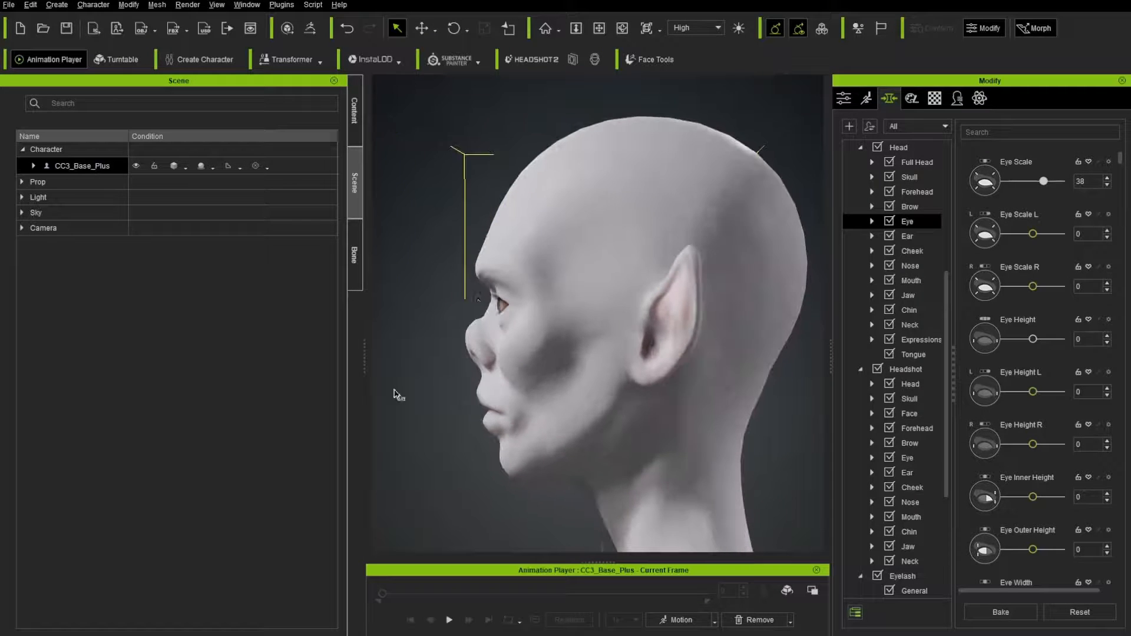
# Select the mouth region on the face and set its Mouth Scale morph to 83 and Mouth Depth to 99.
pyautogui.click(470, 397)
pyautogui.moveTo(479, 398); pyautogui.dragTo(423, 399)
pyautogui.scroll(-4, 430, 380)
pyautogui.moveTo(430, 380); pyautogui.dragTo(752, 440, button='right')
pyautogui.scroll(-8, 611, 455)
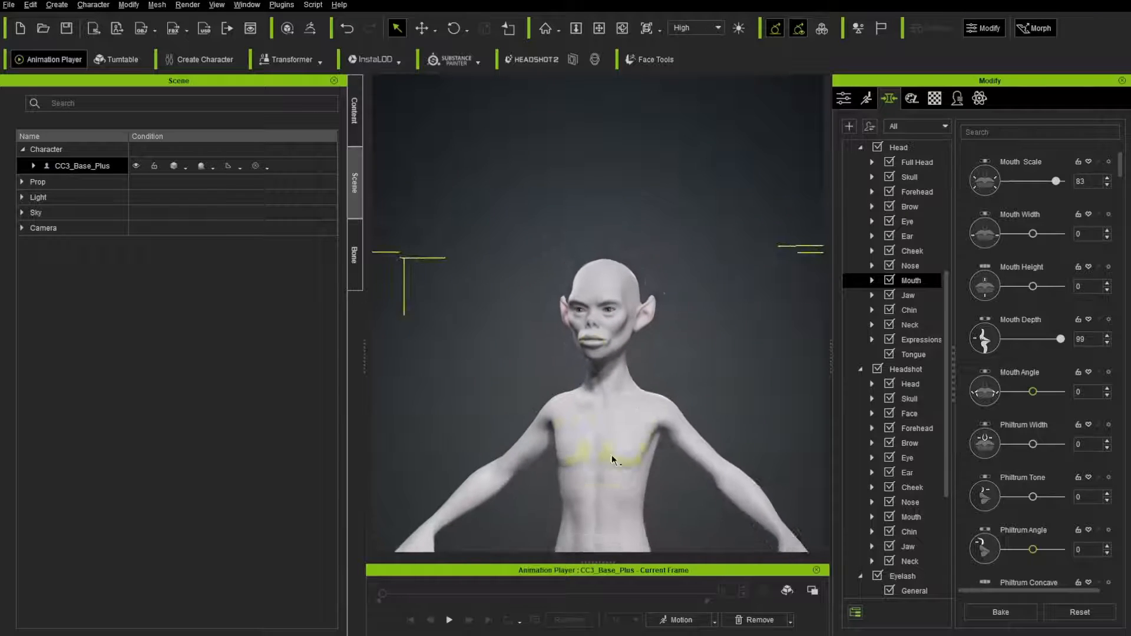
pyautogui.moveTo(631, 369); pyautogui.dragTo(746, 231, button='right')
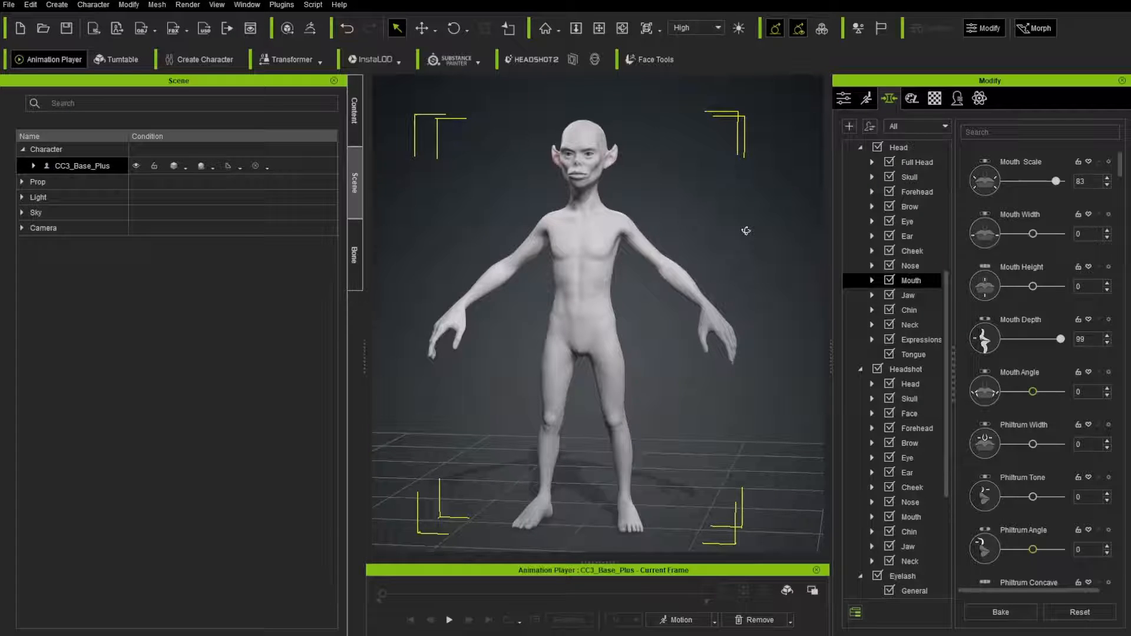
# Put the character into the T-Pose calibration pose and turn it to face the front.
pyautogui.click(680, 620)
pyautogui.moveTo(708, 502)
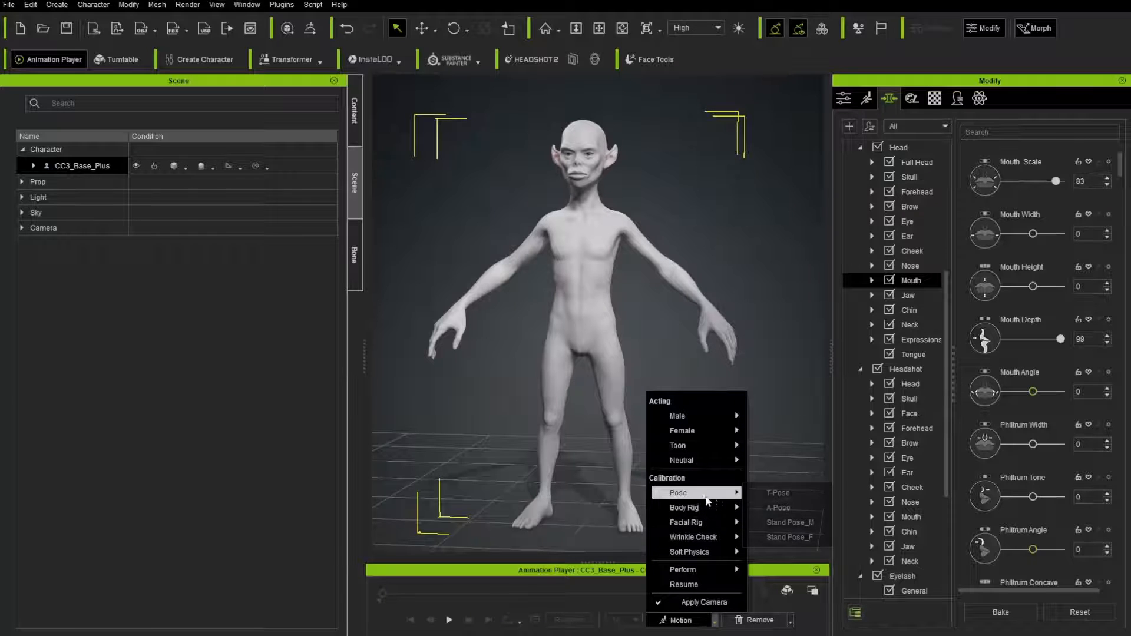
pyautogui.click(777, 493)
pyautogui.moveTo(783, 502); pyautogui.dragTo(785, 400, button='right')
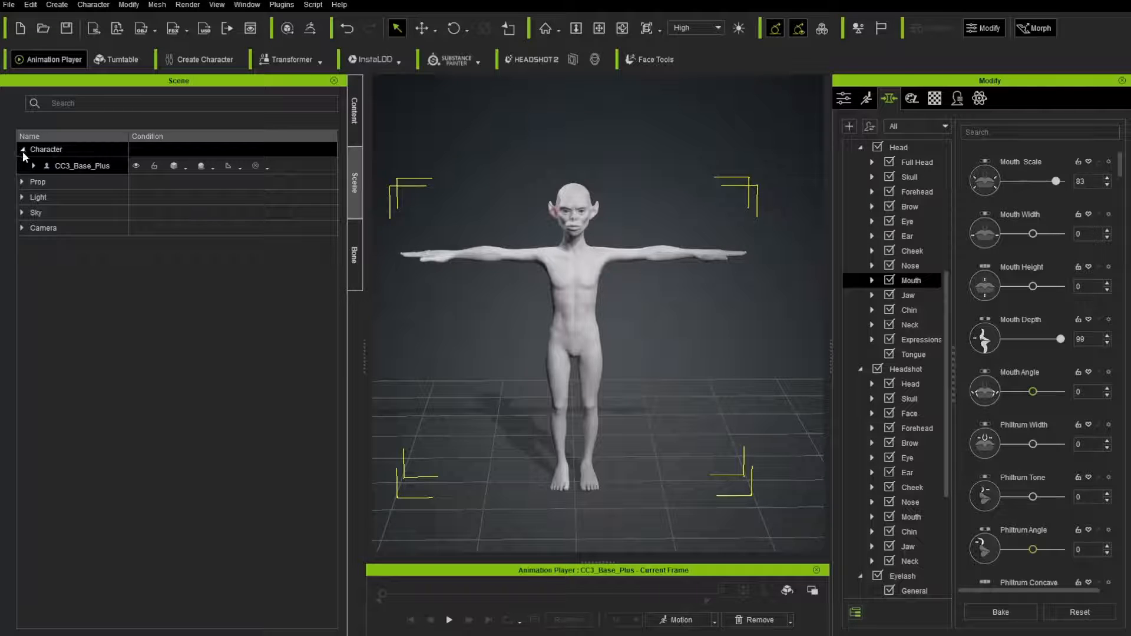
# Select CC3_Base_Plus with all its meshes and send them to ZBrush through GoZ, using the Relink template and T-Pose.
pyautogui.click(34, 165)
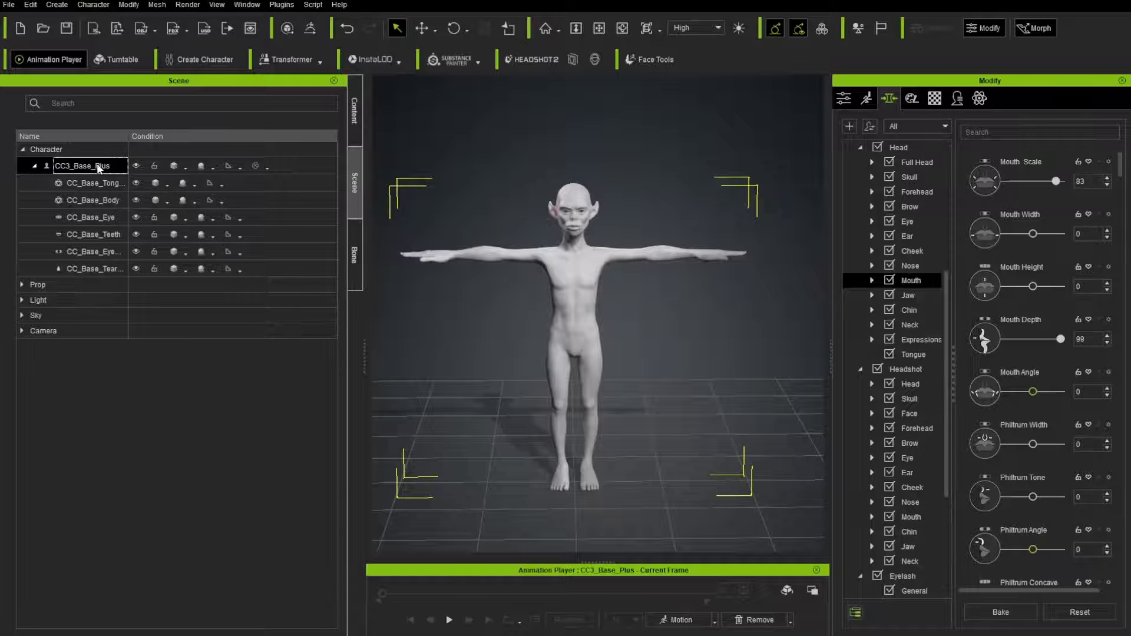
pyautogui.keyDown('shift'); pyautogui.click(109, 269); pyautogui.keyUp('shift')
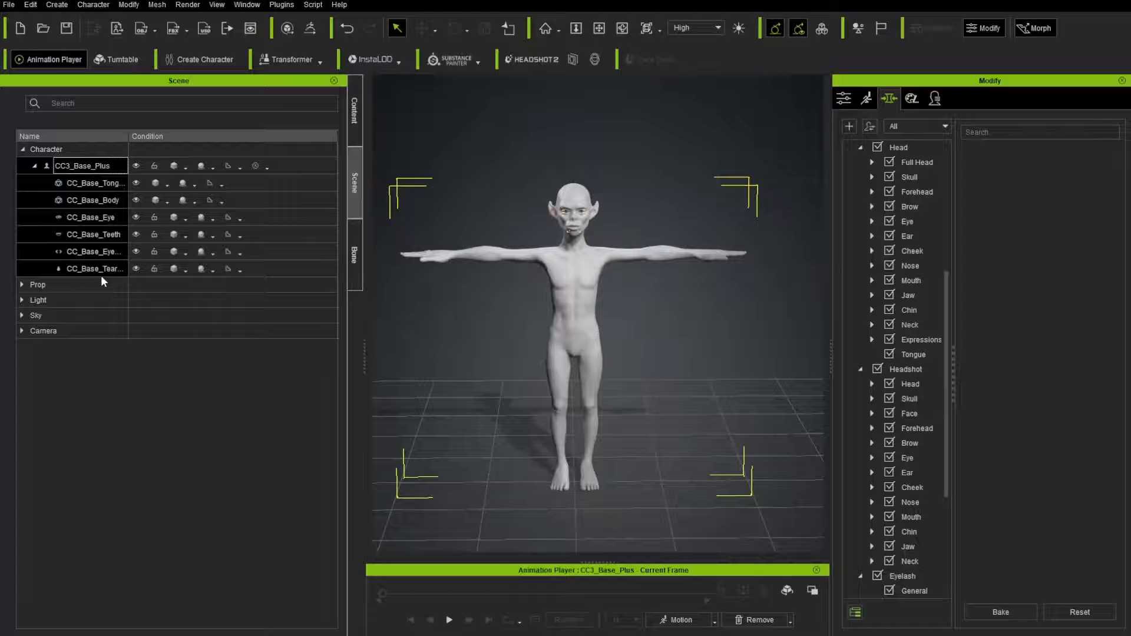
pyautogui.click(310, 29)
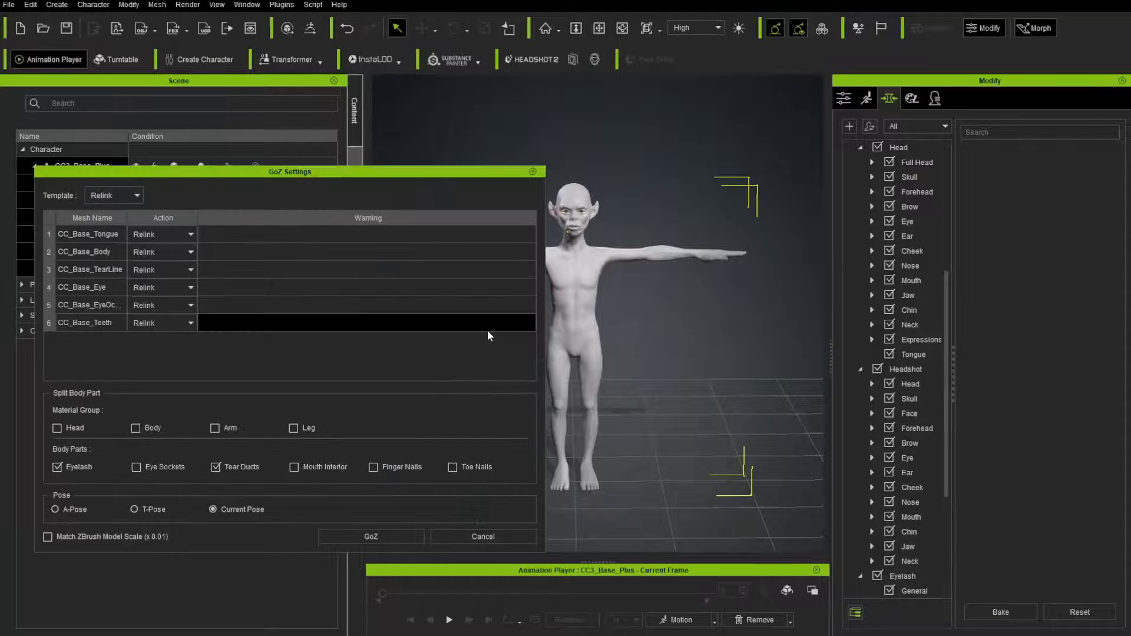
pyautogui.moveTo(322, 172); pyautogui.dragTo(613, 177)
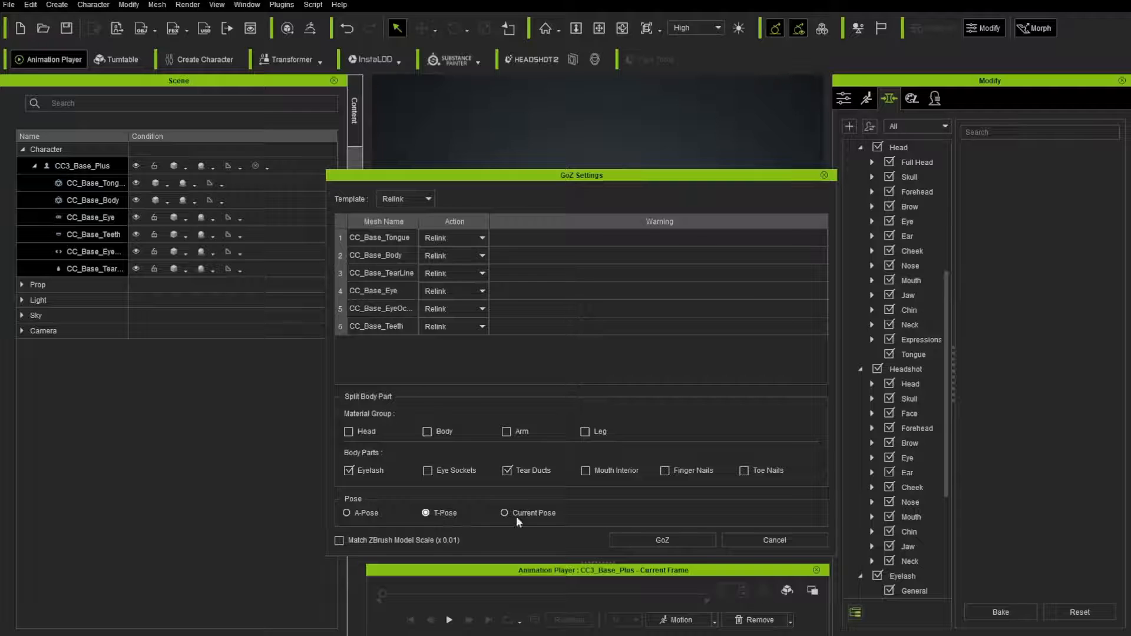
pyautogui.click(634, 539)
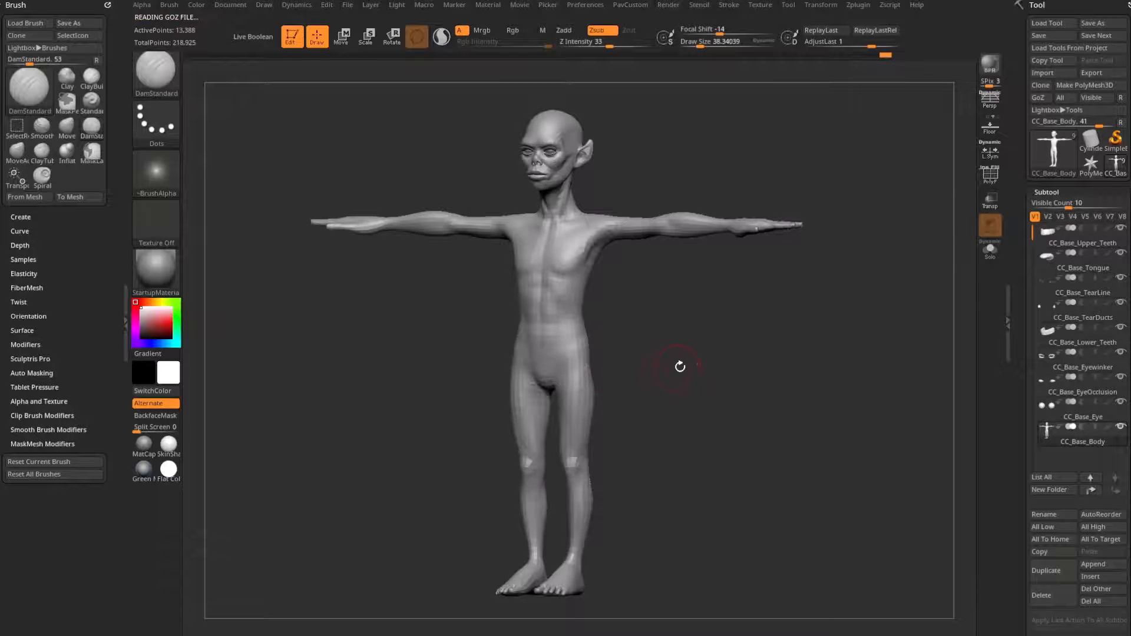
# Raise the body to subdivision level 3 and examine the sculpt from the front, side and back.
pyautogui.moveTo(680, 367); pyautogui.dragTo(727, 352)
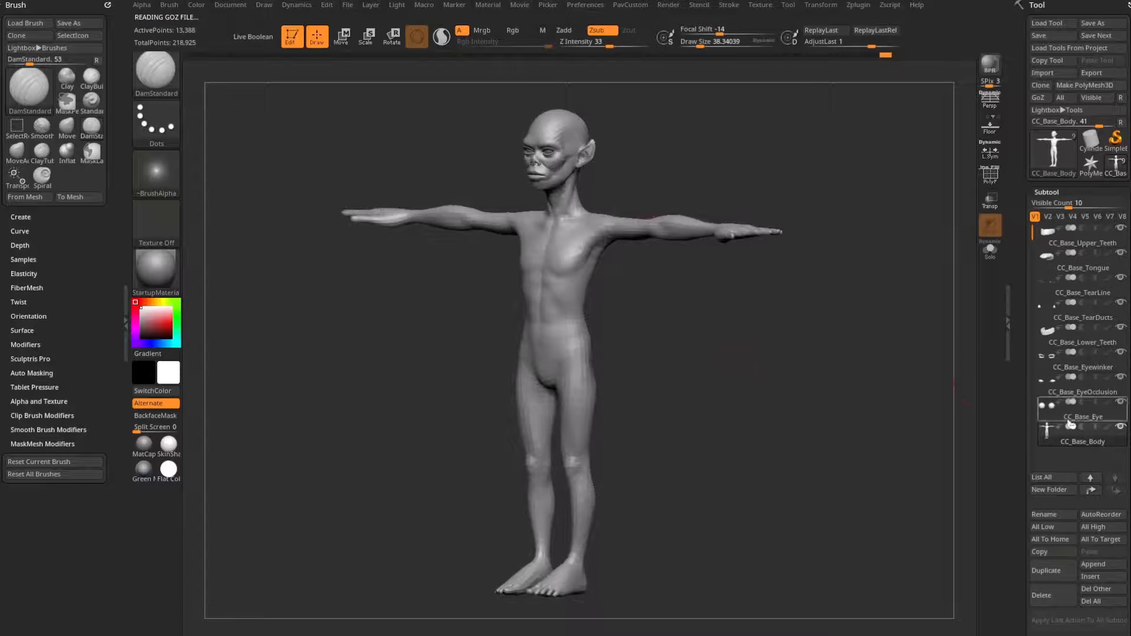
pyautogui.moveTo(1026, 430); pyautogui.dragTo(1022, 325)
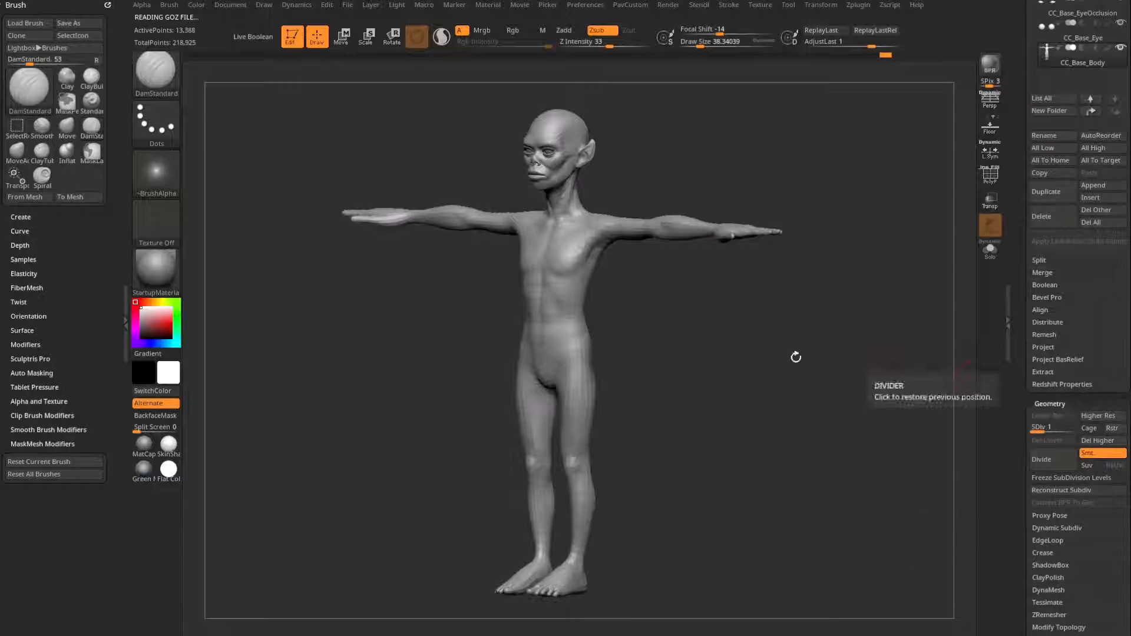
pyautogui.moveTo(675, 338); pyautogui.dragTo(666, 327)
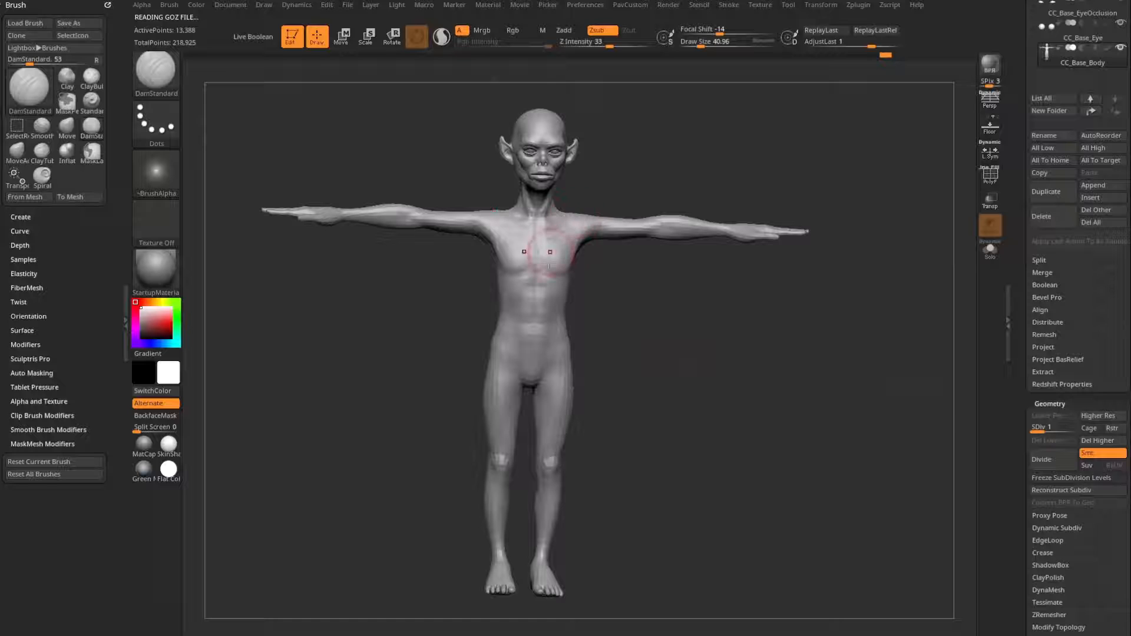
pyautogui.moveTo(601, 504); pyautogui.dragTo(719, 502)
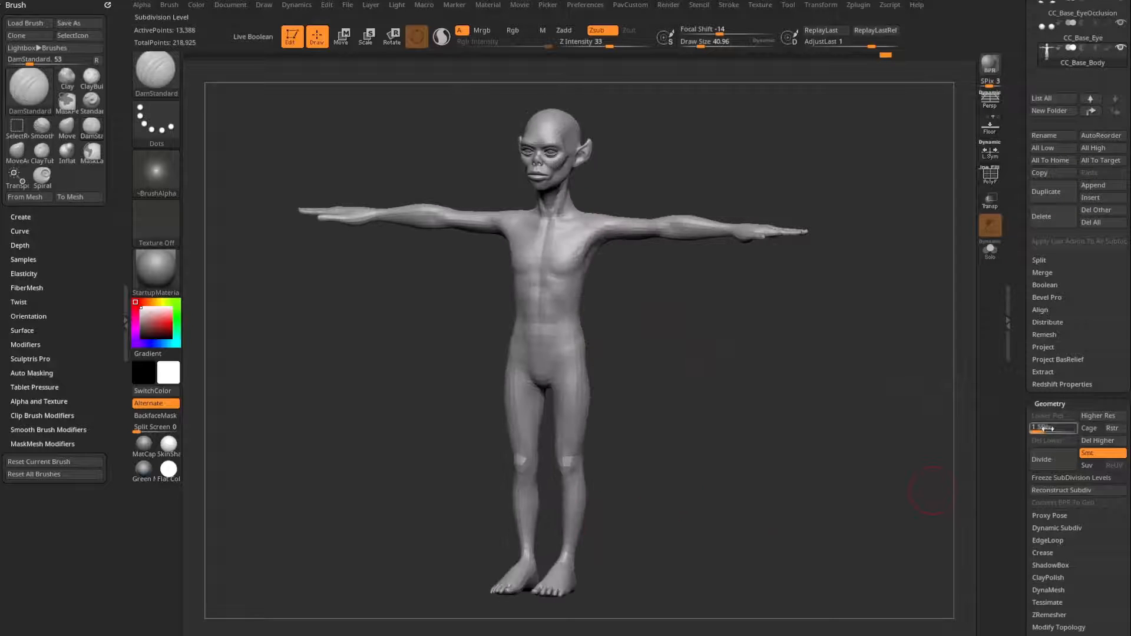
pyautogui.click(1069, 429)
pyautogui.click(1070, 429)
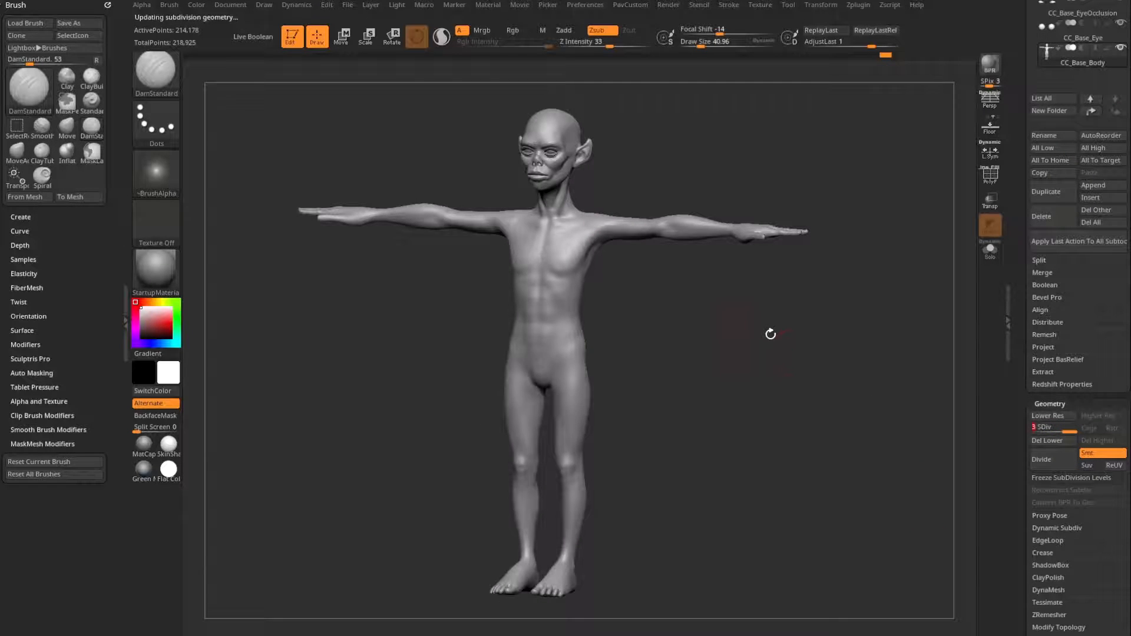
pyautogui.moveTo(770, 331); pyautogui.dragTo(558, 171)
pyautogui.moveTo(720, 261); pyautogui.dragTo(975, 266)
pyautogui.keyDown('alt'); pyautogui.moveTo(825, 253); pyautogui.dragTo(664, 353); pyautogui.keyUp('alt')
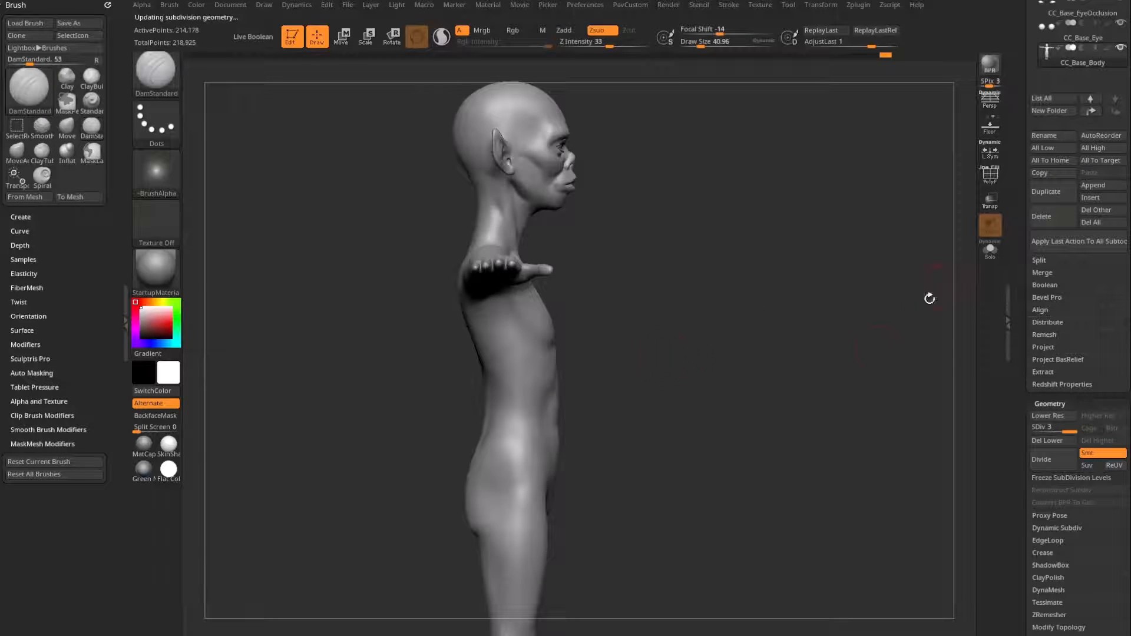
pyautogui.moveTo(929, 298); pyautogui.dragTo(731, 358)
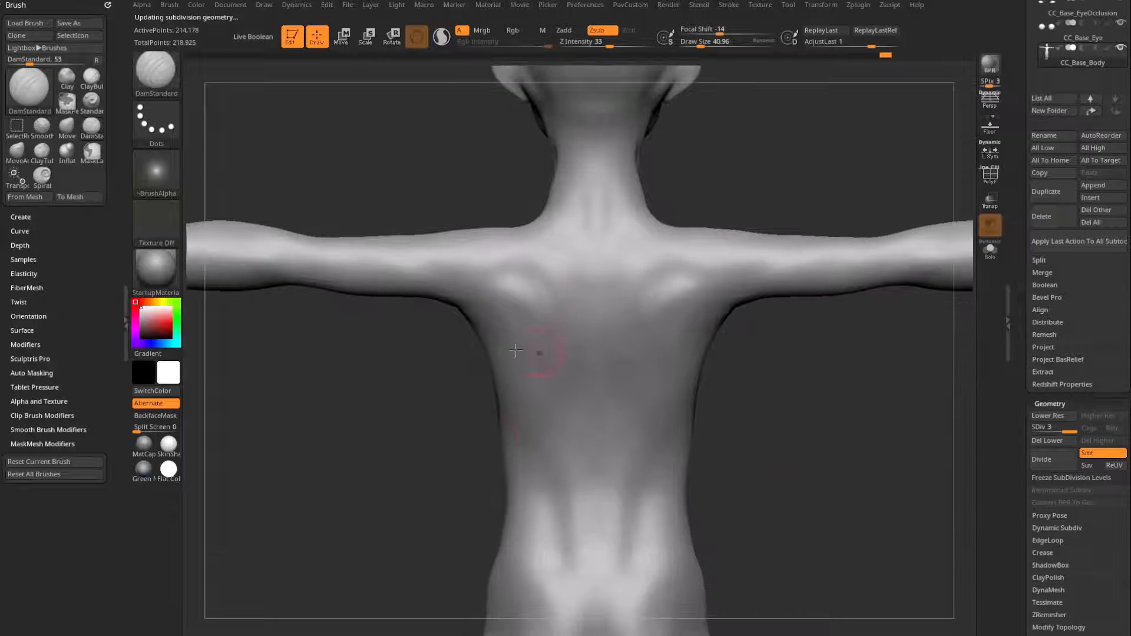
pyautogui.moveTo(473, 462)
pyautogui.keyDown('alt'); pyautogui.mouseDown()
pyautogui.moveTo(405, 444)
pyautogui.moveTo(767, 436)
pyautogui.mouseUp(); pyautogui.keyUp('alt')
pyautogui.moveTo(772, 305)
pyautogui.keyDown('alt'); pyautogui.mouseDown()
pyautogui.moveTo(762, 444)
pyautogui.moveTo(688, 430)
pyautogui.moveTo(662, 255)
pyautogui.moveTo(759, 255)
pyautogui.mouseUp(); pyautogui.keyUp('alt')
# Choose the Standard brush and set its draw size to about 28.75.
pyautogui.press('s')
pyautogui.press('b')
pyautogui.press('s')
pyautogui.press('t')
pyautogui.press('s')
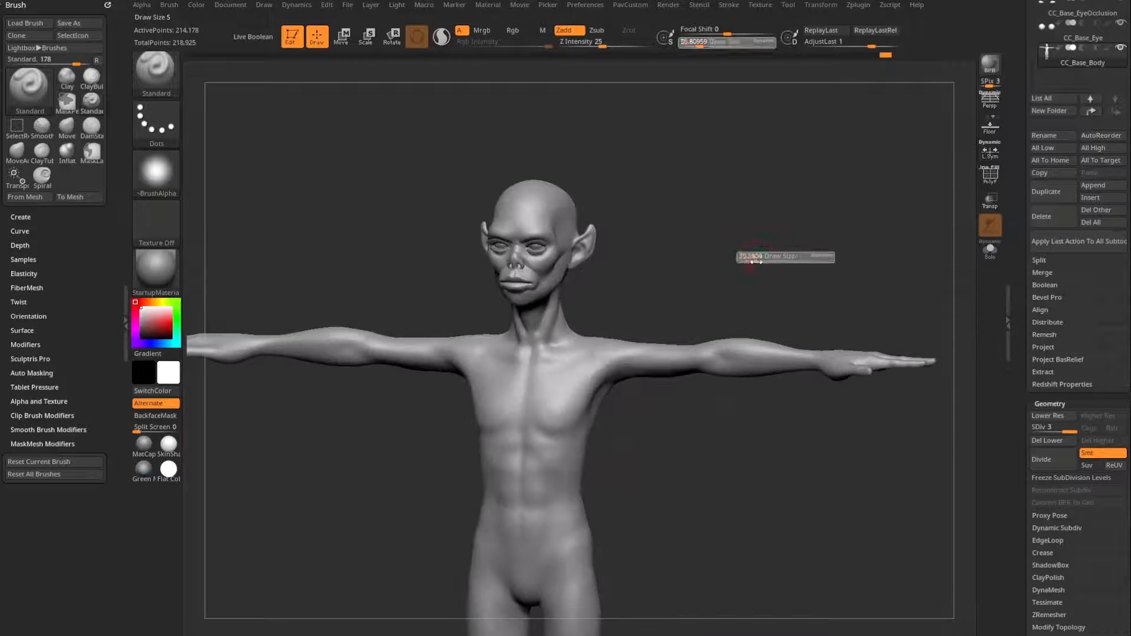
# Lower the body to subdivision level 1 and frame the full figure from the front.
pyautogui.click(1048, 428)
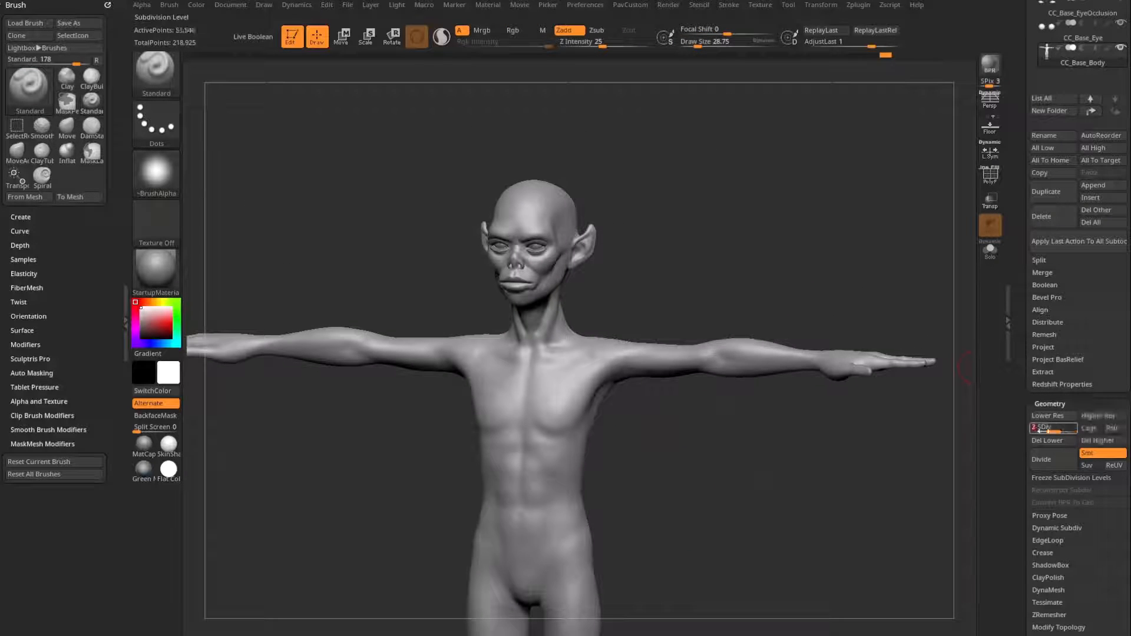
pyautogui.click(1039, 428)
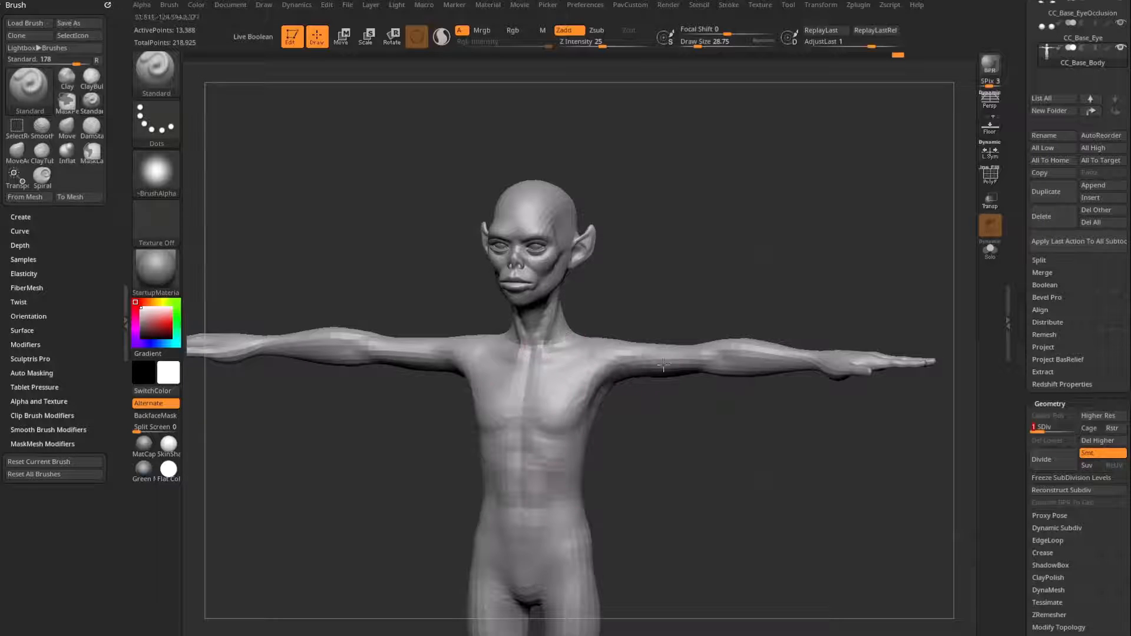
pyautogui.moveTo(820, 453); pyautogui.dragTo(631, 463)
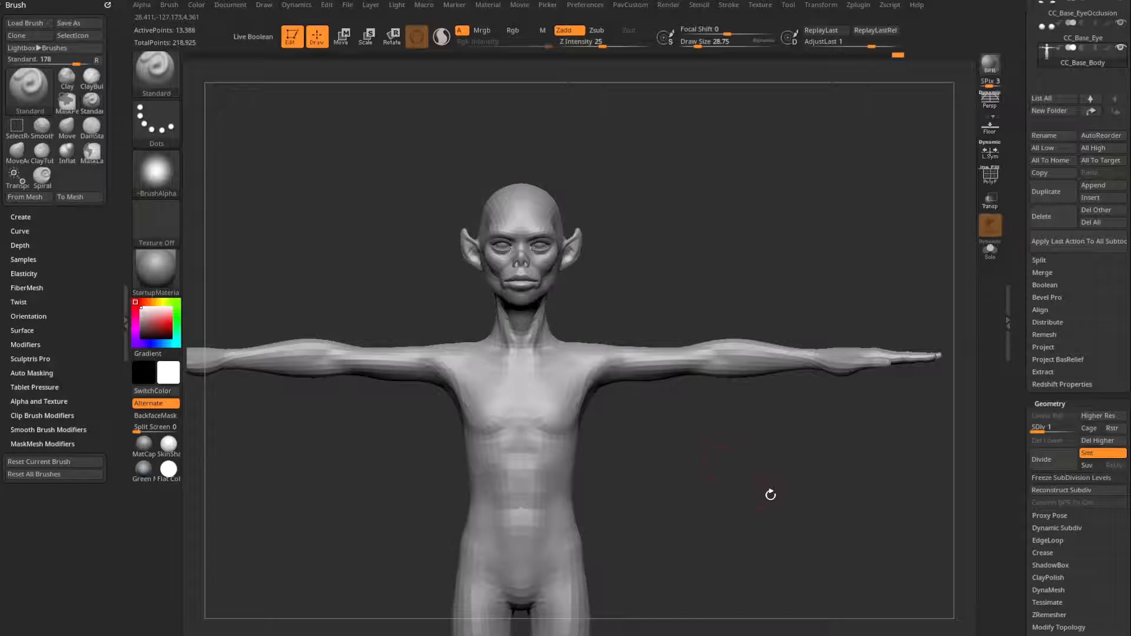
pyautogui.keyDown('alt'); pyautogui.moveTo(771, 495); pyautogui.dragTo(761, 418); pyautogui.keyUp('alt')
pyautogui.press('s')
pyautogui.moveTo(741, 419); pyautogui.dragTo(724, 419)
pyautogui.moveTo(721, 384)
pyautogui.keyDown('alt'); pyautogui.mouseDown()
pyautogui.moveTo(720, 412)
pyautogui.moveTo(720, 327)
pyautogui.mouseUp(); pyautogui.keyUp('alt')
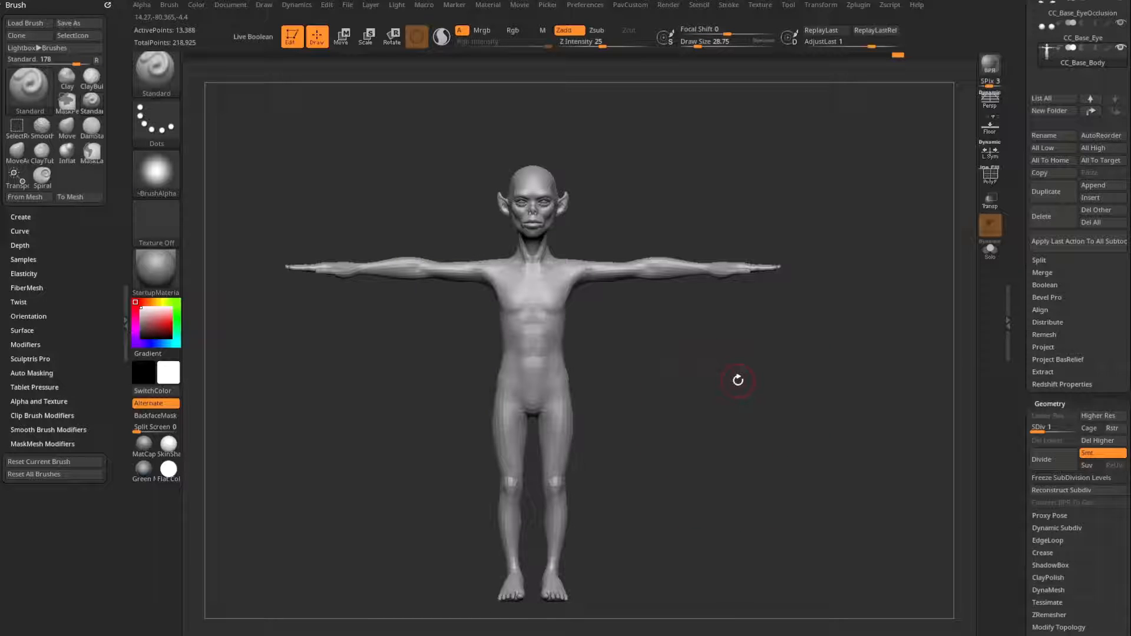
# Choose the MaskLasso brush and mask the body from the head down to the middle of the shins.
pyautogui.moveTo(990, 277); pyautogui.dragTo(996, 348)
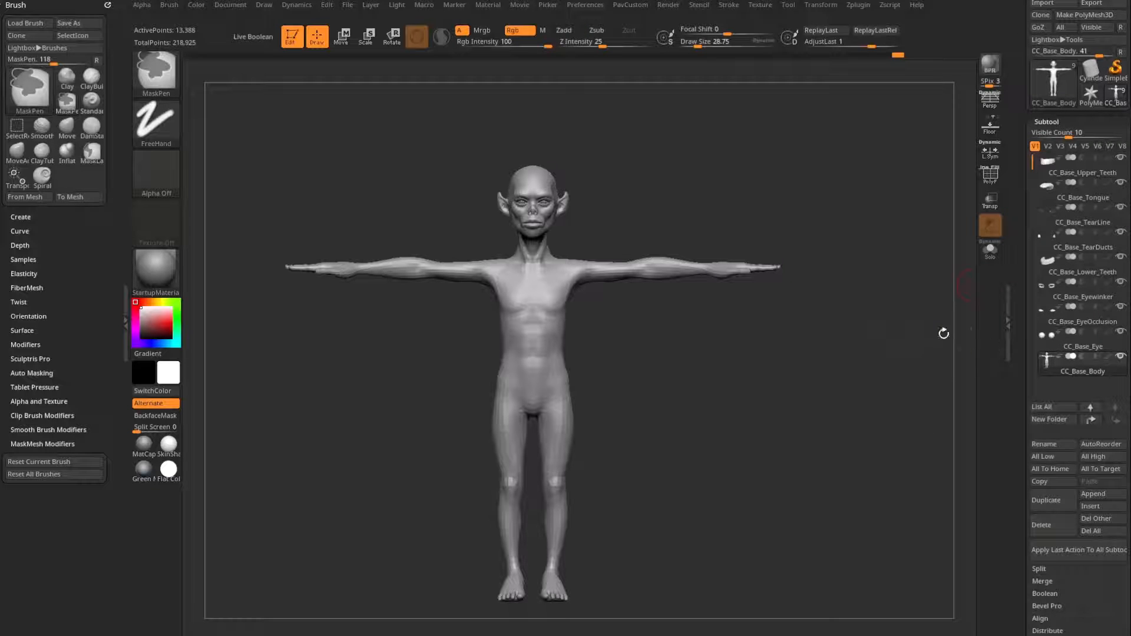
pyautogui.hotkey('ctrl', 'b')
pyautogui.keyDown('ctrl'); pyautogui.click(221, 84); pyautogui.keyUp('ctrl')
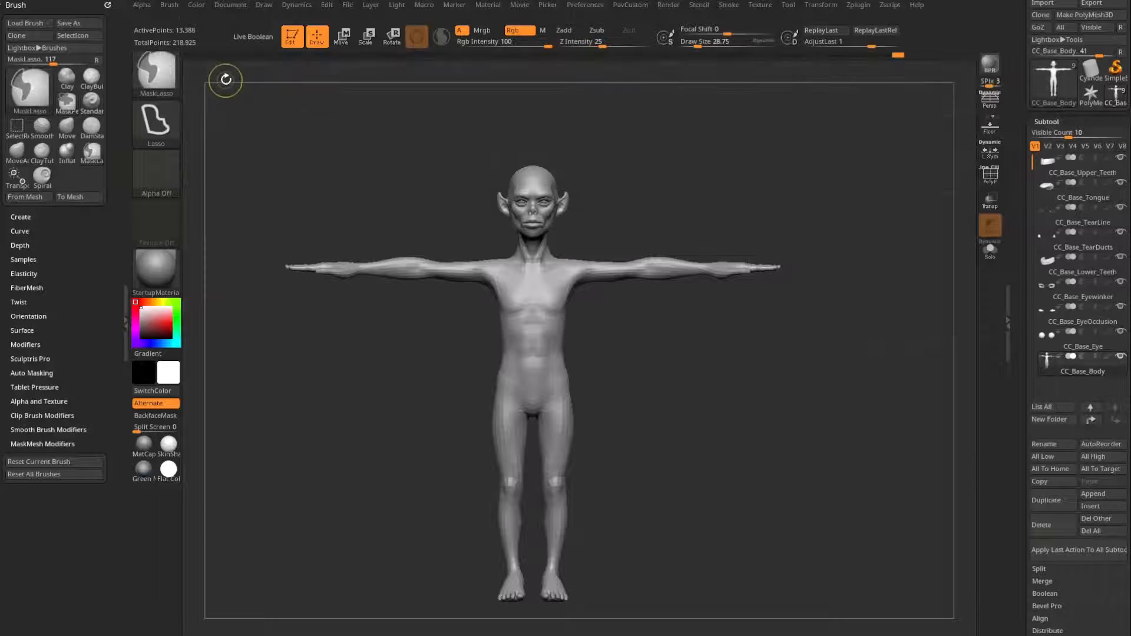
pyautogui.moveTo(716, 173)
pyautogui.keyDown('ctrl'); pyautogui.mouseDown()
pyautogui.moveTo(676, 155)
pyautogui.moveTo(242, 217)
pyautogui.moveTo(330, 485)
pyautogui.moveTo(434, 525)
pyautogui.moveTo(614, 518)
pyautogui.moveTo(811, 216)
pyautogui.mouseUp(); pyautogui.keyUp('ctrl')
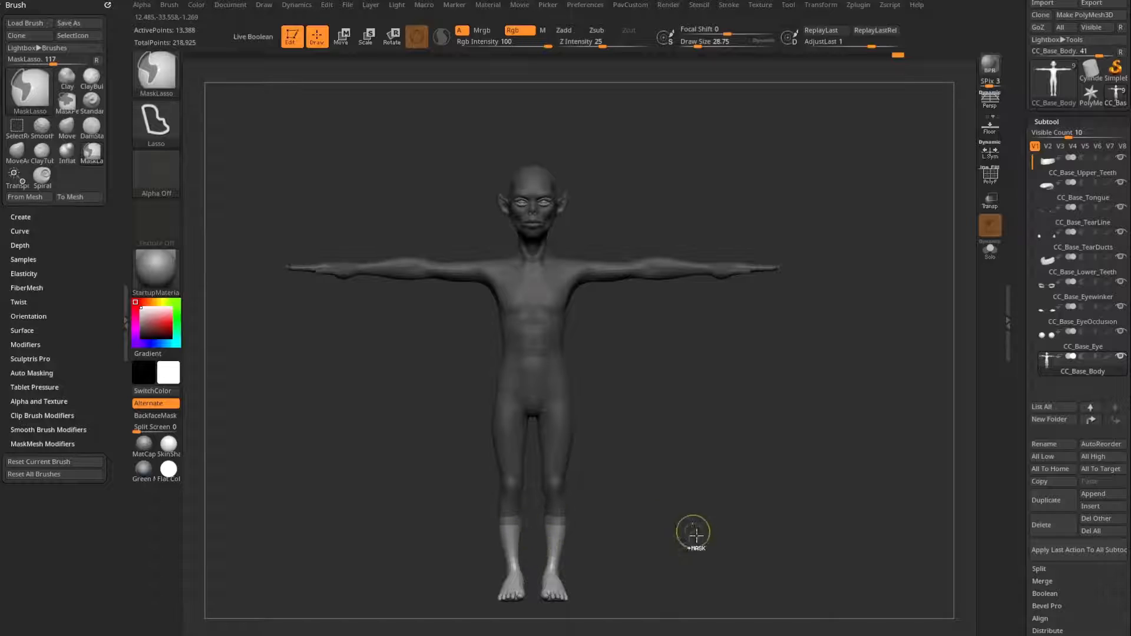
# Invert the mask so that it covers the feet and lower shins, and blur its edge.
pyautogui.keyDown('ctrl'); pyautogui.click(745, 407); pyautogui.keyUp('ctrl')
pyautogui.keyDown('ctrl'); pyautogui.click(558, 553); pyautogui.keyUp('ctrl')
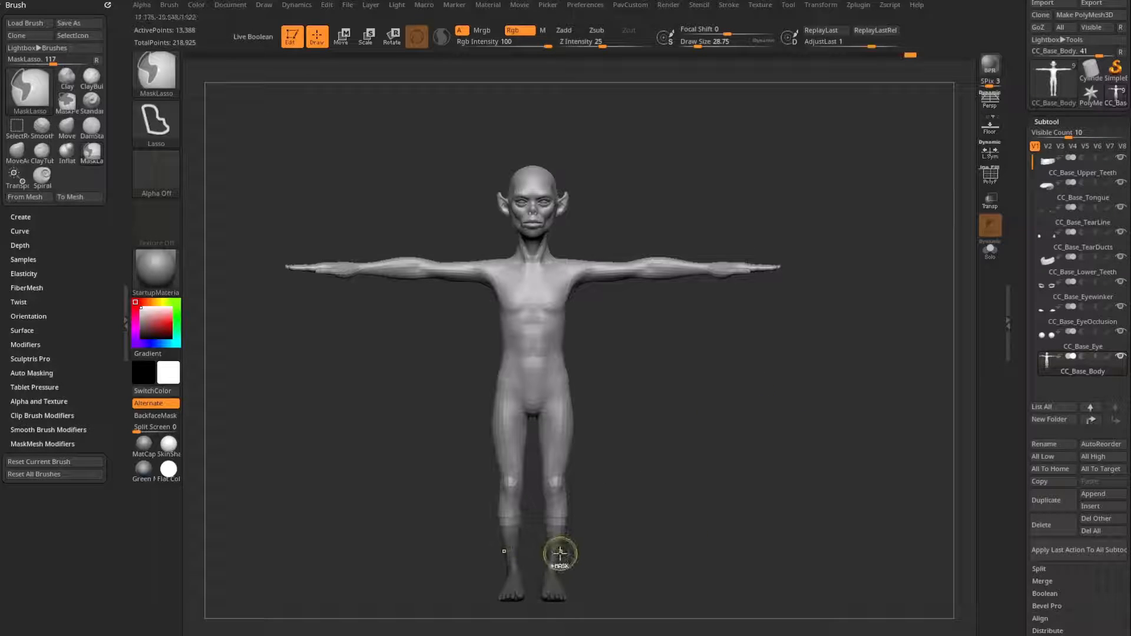
pyautogui.keyDown('ctrl'); pyautogui.click(557, 554); pyautogui.keyUp('ctrl')
pyautogui.keyDown('ctrl'); pyautogui.click(555, 556); pyautogui.keyUp('ctrl')
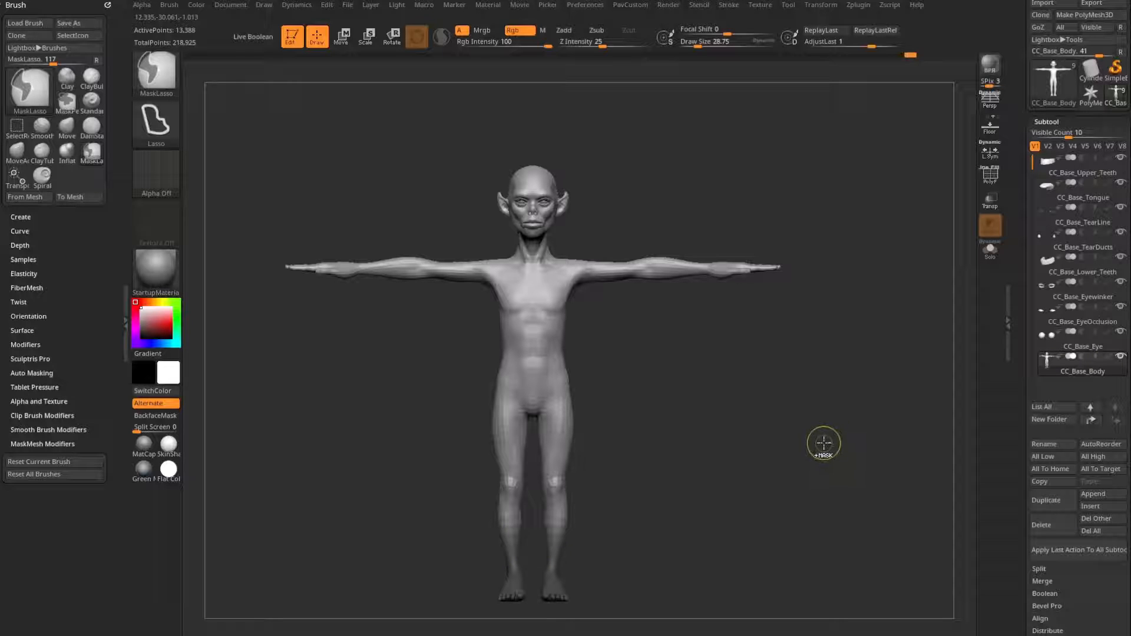
# Try to lengthen the lower legs by moving the unmasked body upward with the transform gizmo.
pyautogui.press('w')
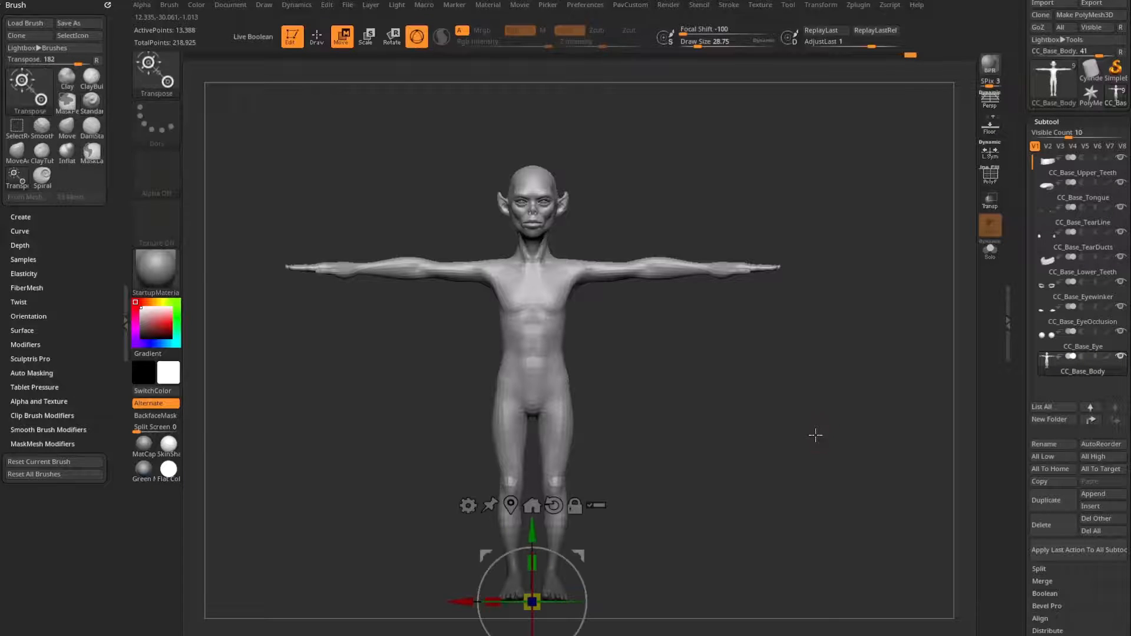
pyautogui.keyDown('alt'); pyautogui.moveTo(799, 434); pyautogui.dragTo(794, 412); pyautogui.keyUp('alt')
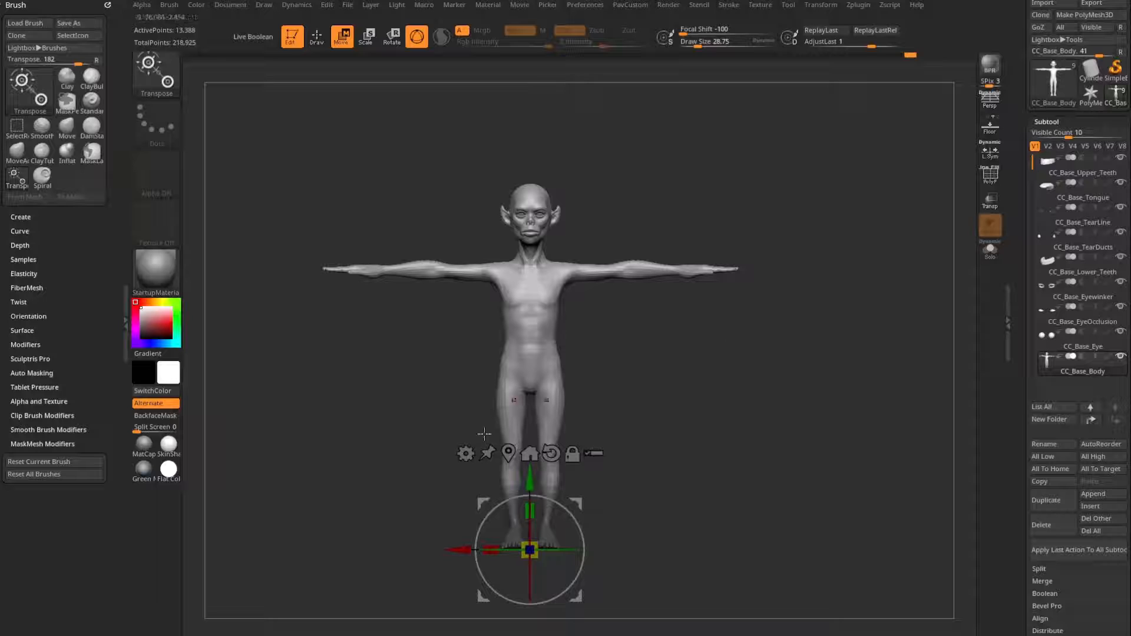
pyautogui.moveTo(530, 480); pyautogui.dragTo(530, 465)
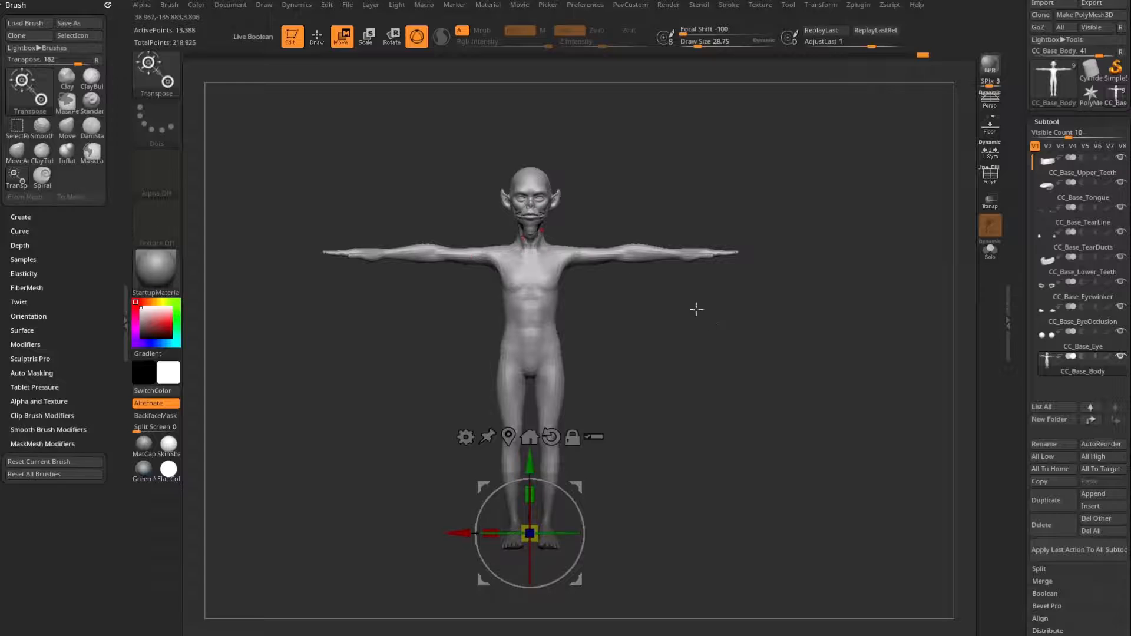
pyautogui.moveTo(697, 309); pyautogui.dragTo(480, 358)
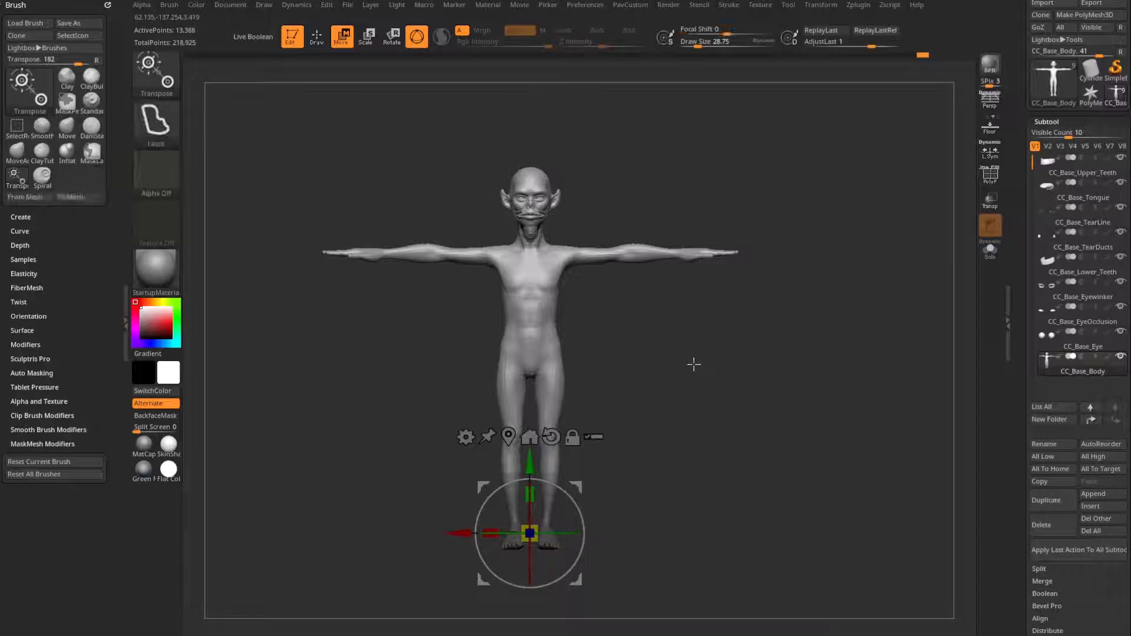
pyautogui.hotkey('ctrl', 'z')
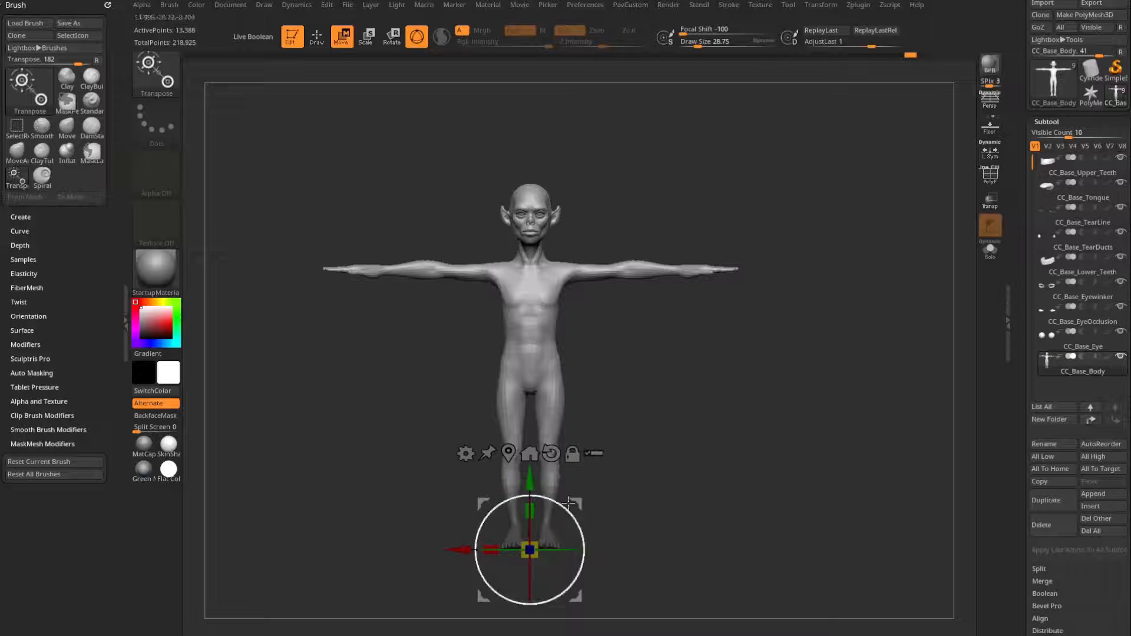
# Reposition the transform gizmo beside the legs, reset its orientation and turn on transforming all selected subtools together.
pyautogui.moveTo(569, 501)
pyautogui.keyDown('alt'); pyautogui.mouseDown()
pyautogui.moveTo(671, 526)
pyautogui.moveTo(665, 512)
pyautogui.mouseUp(); pyautogui.keyUp('alt')
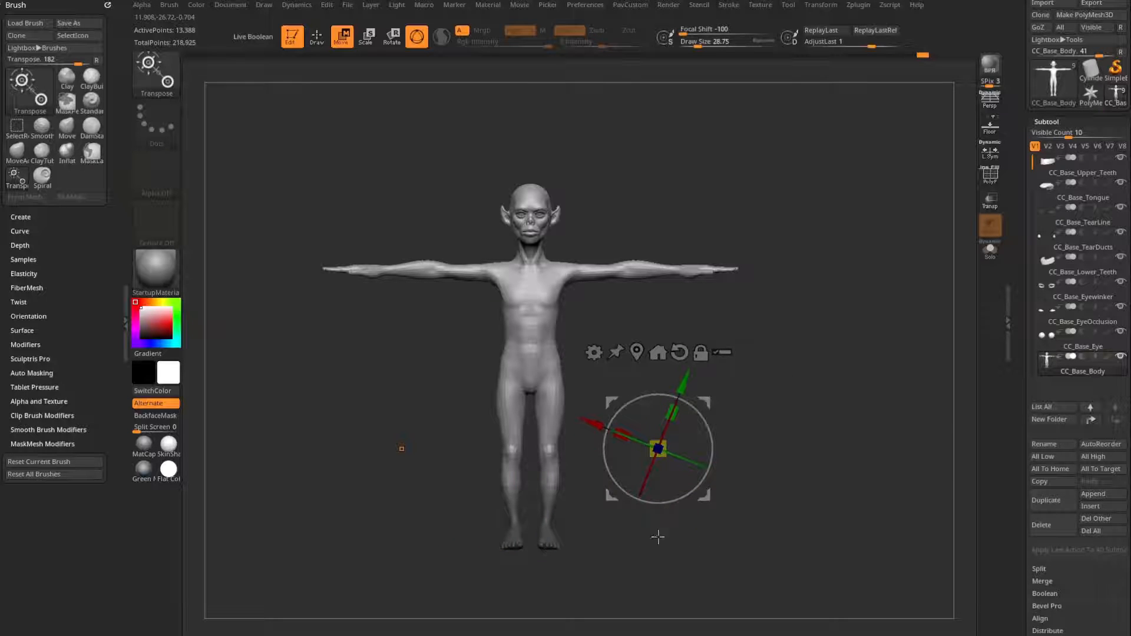
pyautogui.click(679, 352)
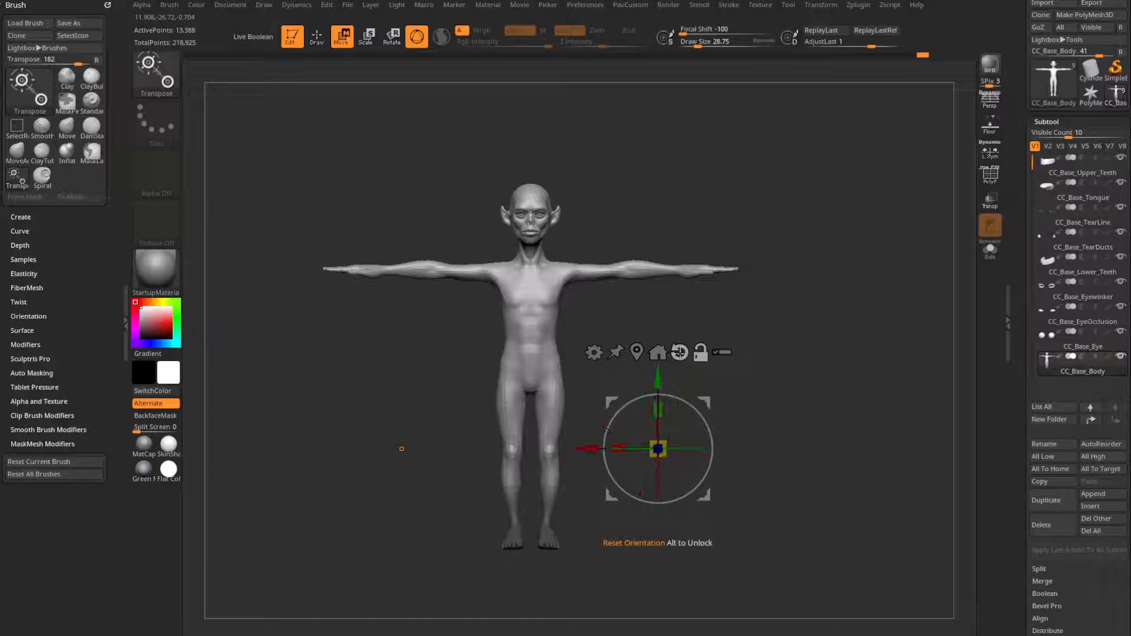
pyautogui.keyDown('alt'); pyautogui.moveTo(783, 384); pyautogui.dragTo(754, 398); pyautogui.keyUp('alt')
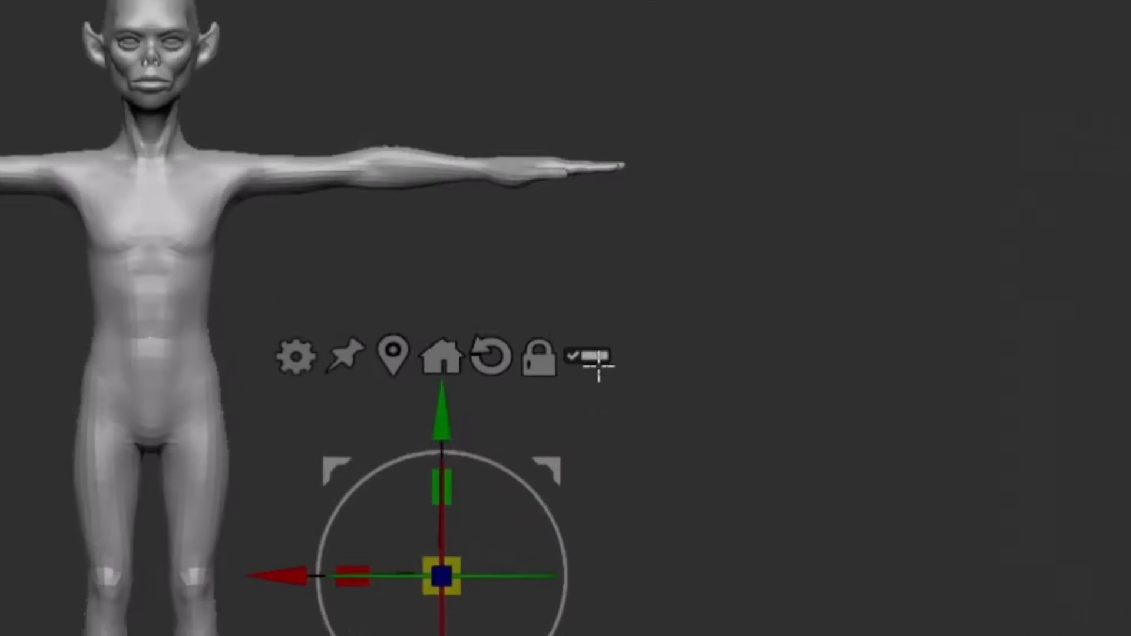
pyautogui.click(569, 355)
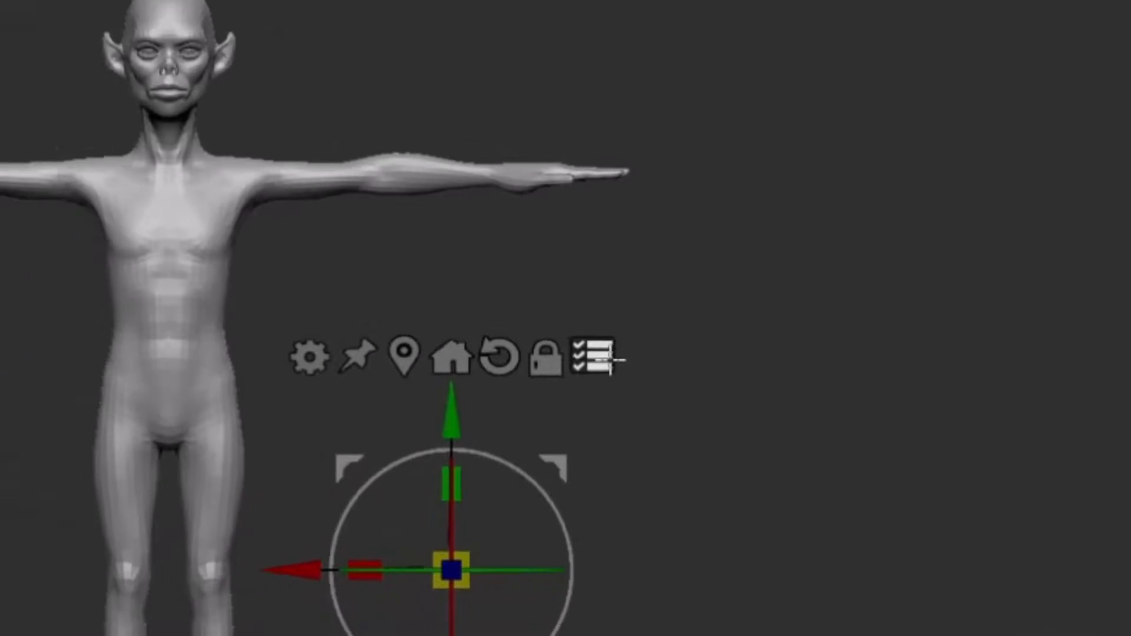
# Move the unmasked body upward across all selected subtools to lengthen the lower legs, and turn off transforming the selected subtools together.
pyautogui.moveTo(628, 408)
pyautogui.mouseDown()
pyautogui.moveTo(628, 380)
pyautogui.moveTo(628, 406)
pyautogui.mouseUp()
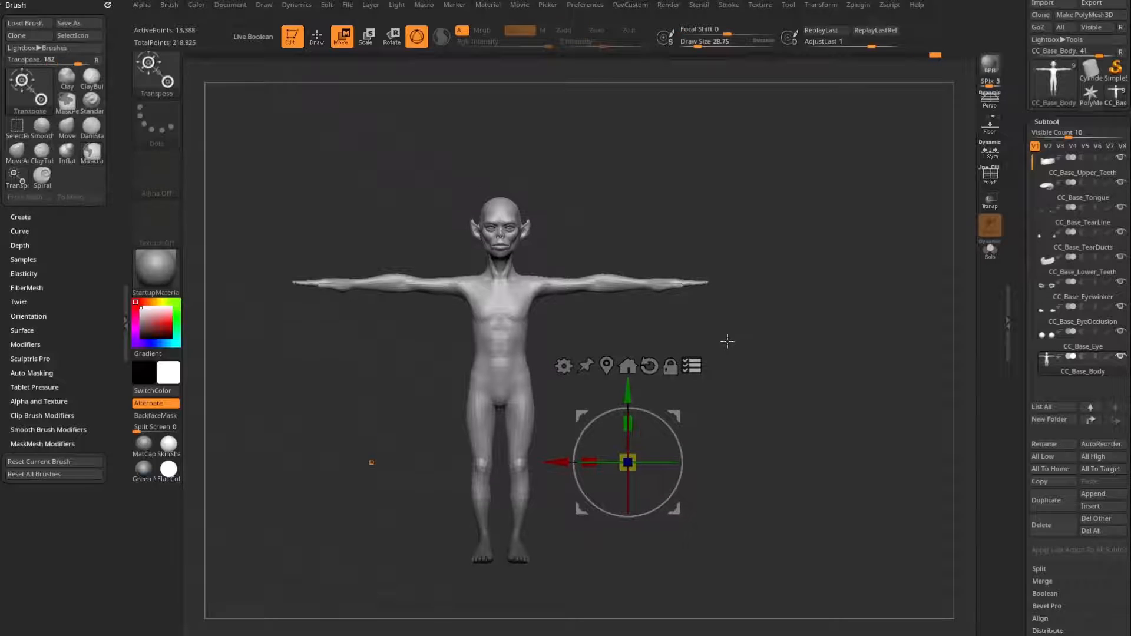
pyautogui.keyDown('ctrl'); pyautogui.keyDown('shift'); pyautogui.click(781, 287); pyautogui.keyUp('shift'); pyautogui.keyUp('ctrl')
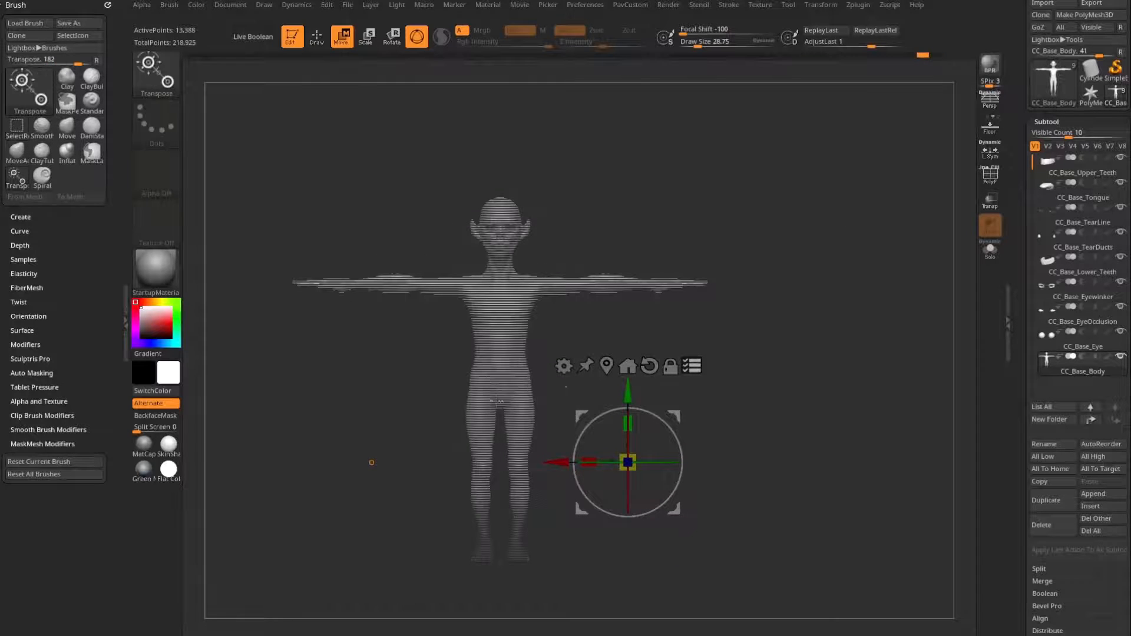
pyautogui.keyDown('ctrl'); pyautogui.keyDown('shift'); pyautogui.moveTo(811, 165); pyautogui.dragTo(854, 197); pyautogui.keyUp('shift'); pyautogui.keyUp('ctrl')
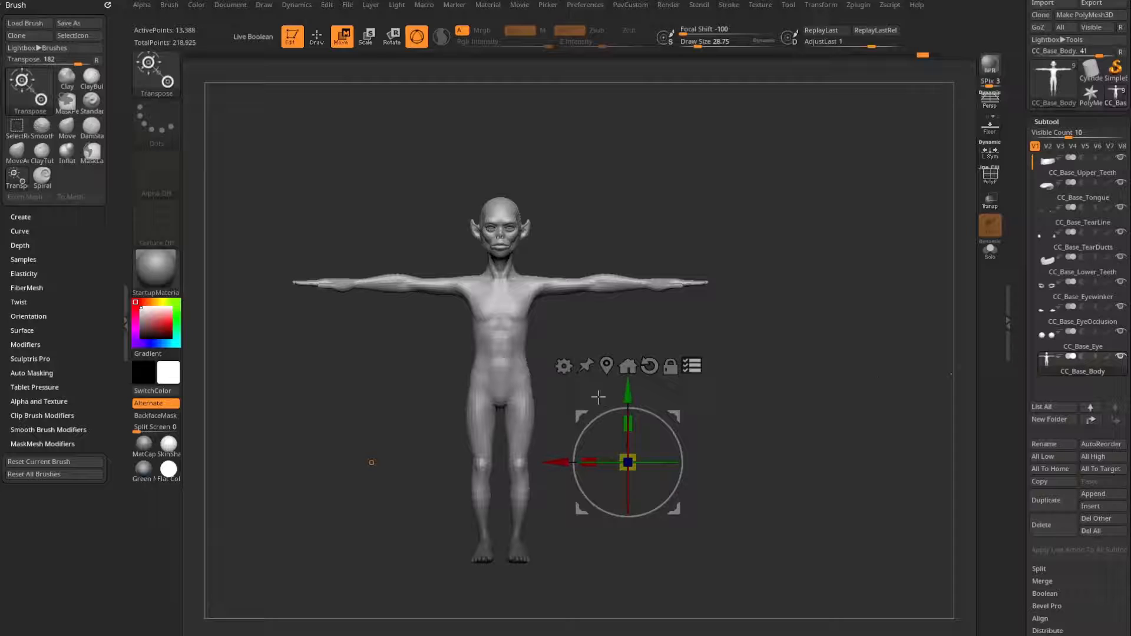
pyautogui.moveTo(631, 391)
pyautogui.mouseDown()
pyautogui.moveTo(632, 402)
pyautogui.moveTo(632, 379)
pyautogui.mouseUp()
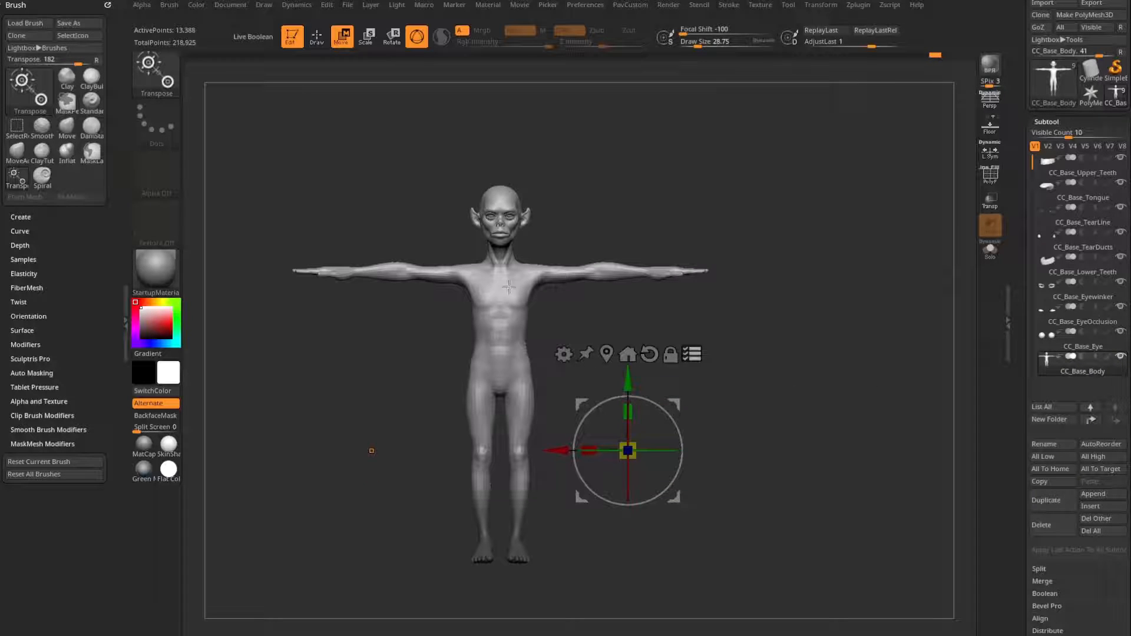
pyautogui.click(694, 355)
pyautogui.keyDown('alt'); pyautogui.moveTo(809, 311); pyautogui.dragTo(826, 315); pyautogui.keyUp('alt')
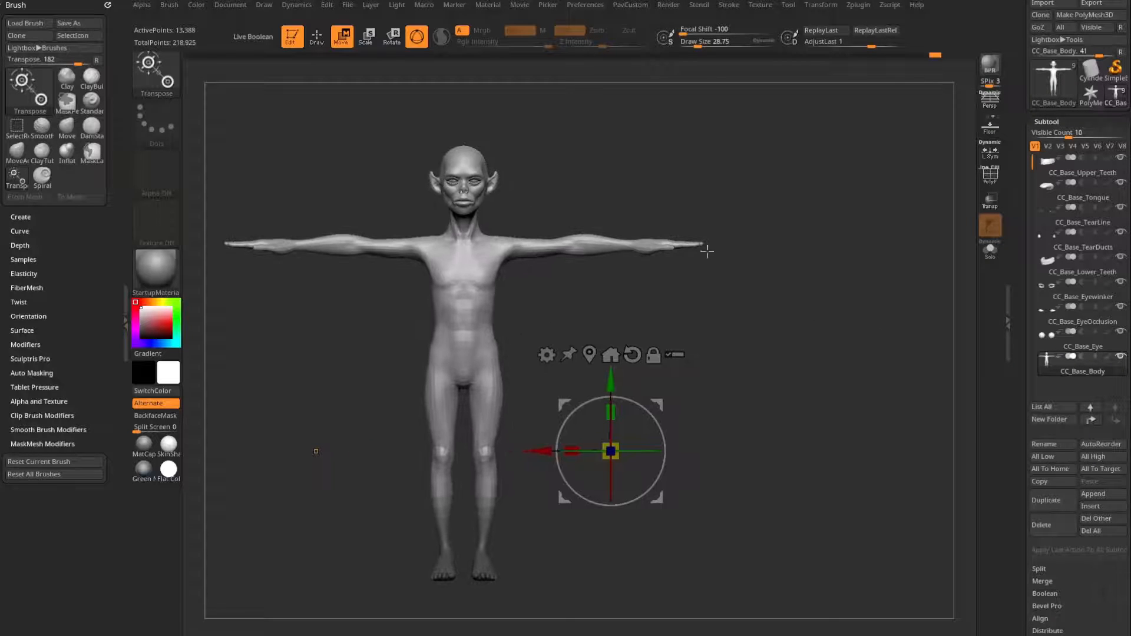
# Clear the leg mask, mask both hands with the lasso and invert the mask so that only the hands stay editable.
pyautogui.press('ctrl')
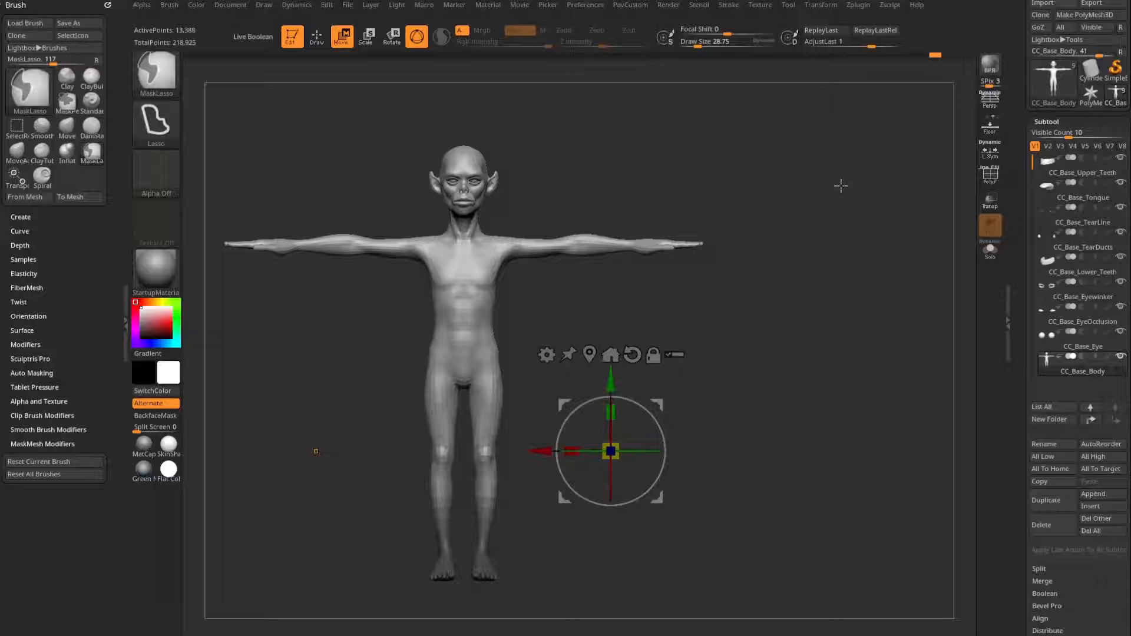
pyautogui.moveTo(849, 192)
pyautogui.keyDown('ctrl'); pyautogui.mouseDown()
pyautogui.moveTo(859, 245)
pyautogui.moveTo(874, 250)
pyautogui.mouseUp(); pyautogui.keyUp('ctrl')
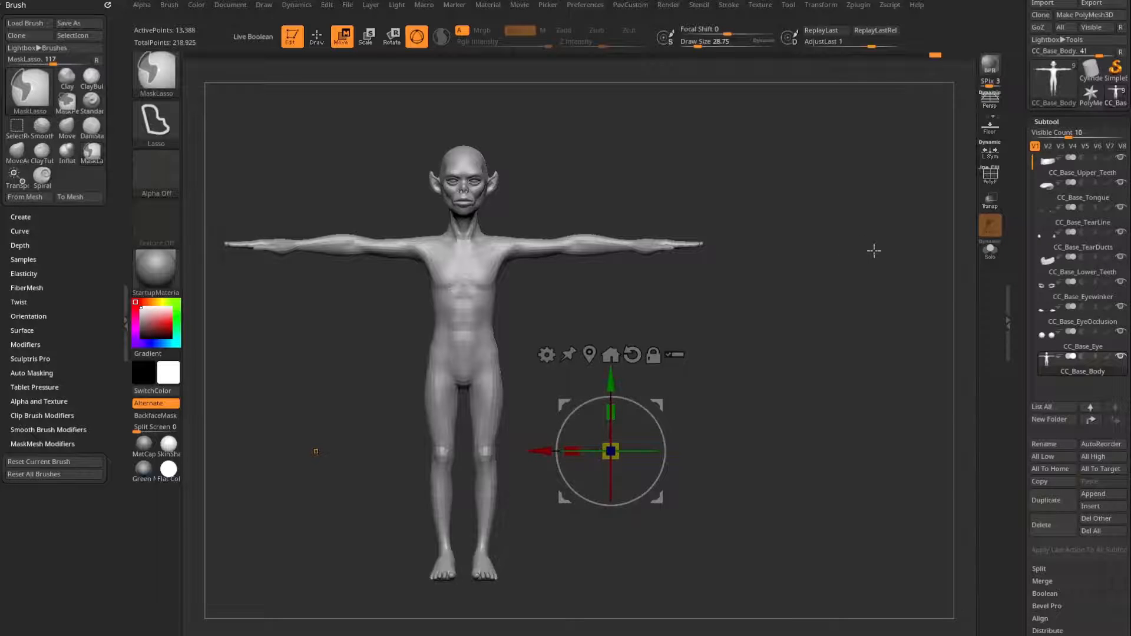
pyautogui.moveTo(745, 275)
pyautogui.keyDown('ctrl'); pyautogui.mouseDown()
pyautogui.moveTo(661, 184)
pyautogui.moveTo(627, 236)
pyautogui.moveTo(690, 298)
pyautogui.moveTo(744, 277)
pyautogui.mouseUp(); pyautogui.keyUp('ctrl')
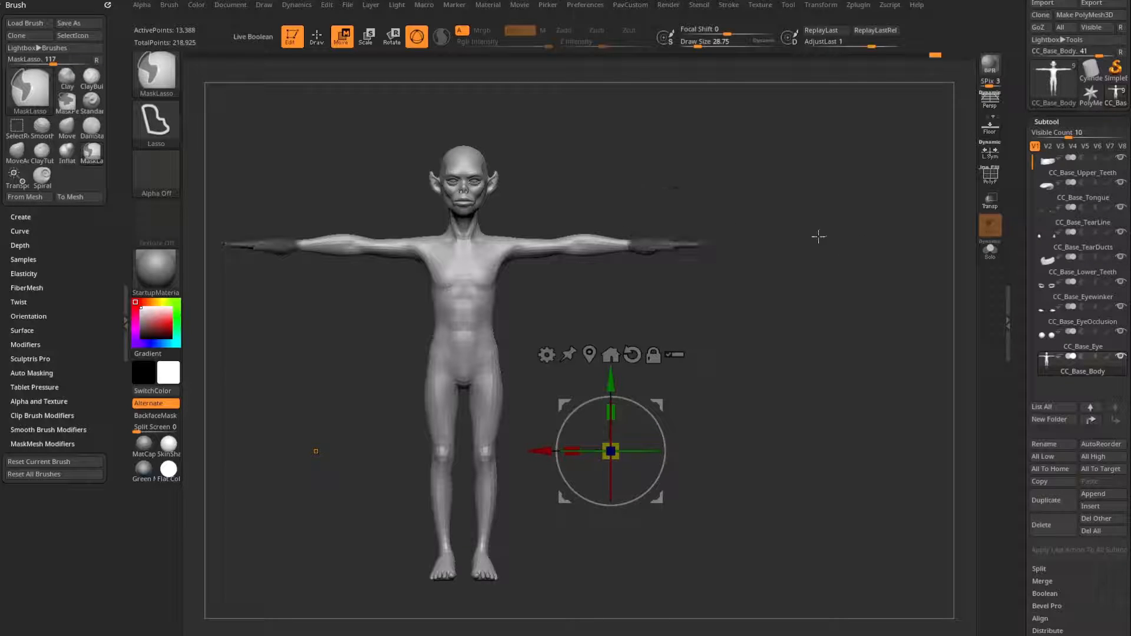
pyautogui.click(663, 254)
pyautogui.press('ctrl')
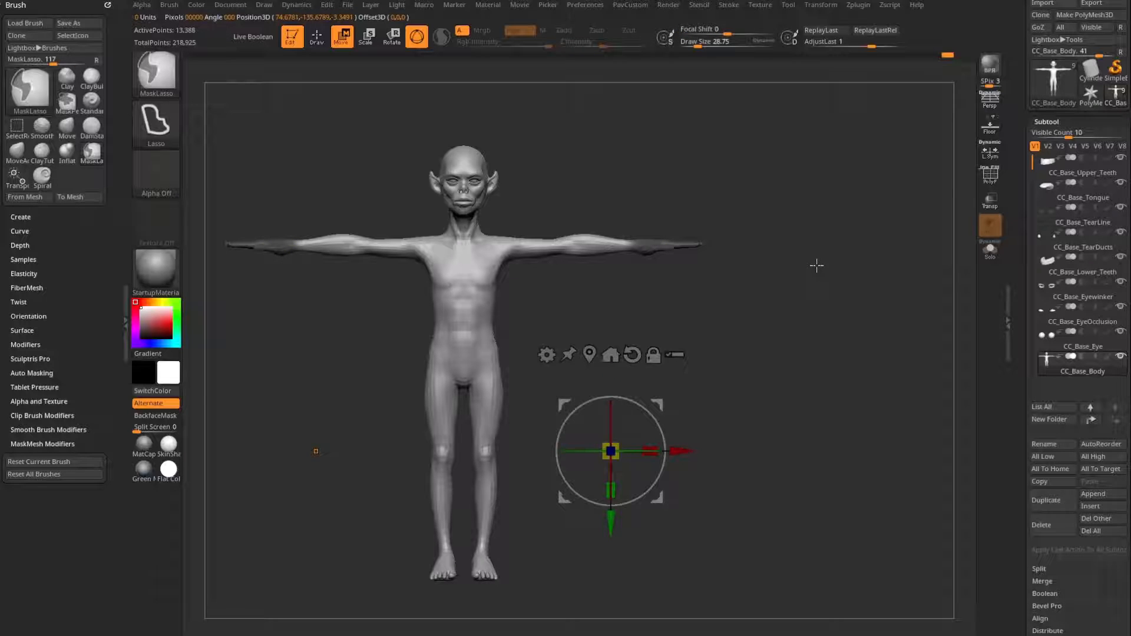
pyautogui.keyDown('ctrl'); pyautogui.click(838, 200); pyautogui.keyUp('ctrl')
# Place the transform gizmo on the wrist and center its pivot within the wrist.
pyautogui.moveTo(824, 158); pyautogui.dragTo(826, 241)
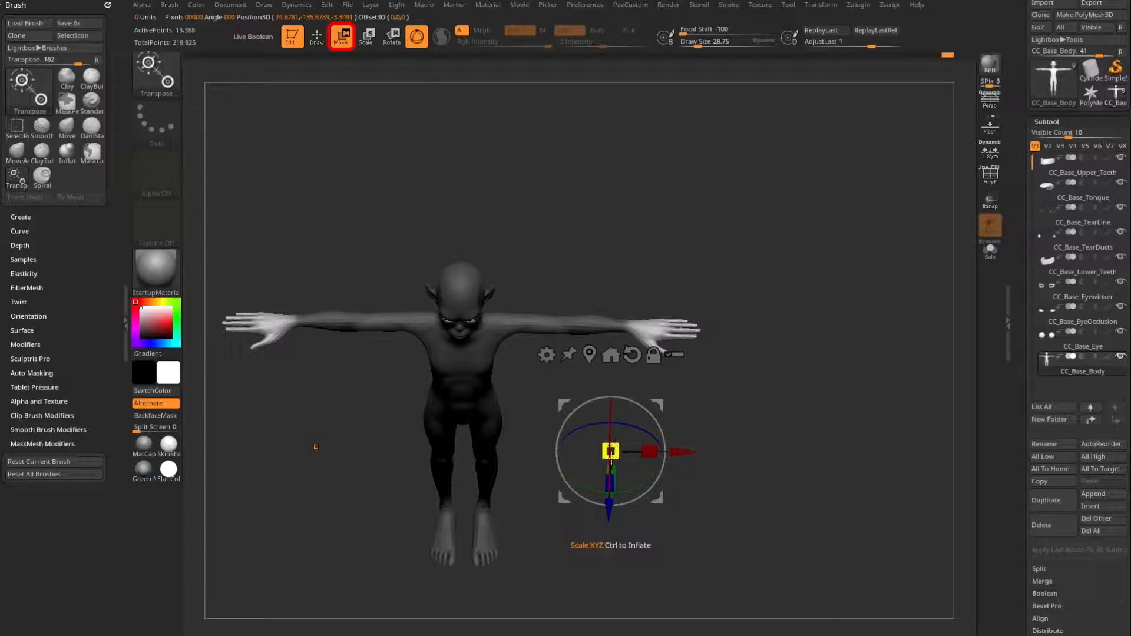
pyautogui.click(632, 324)
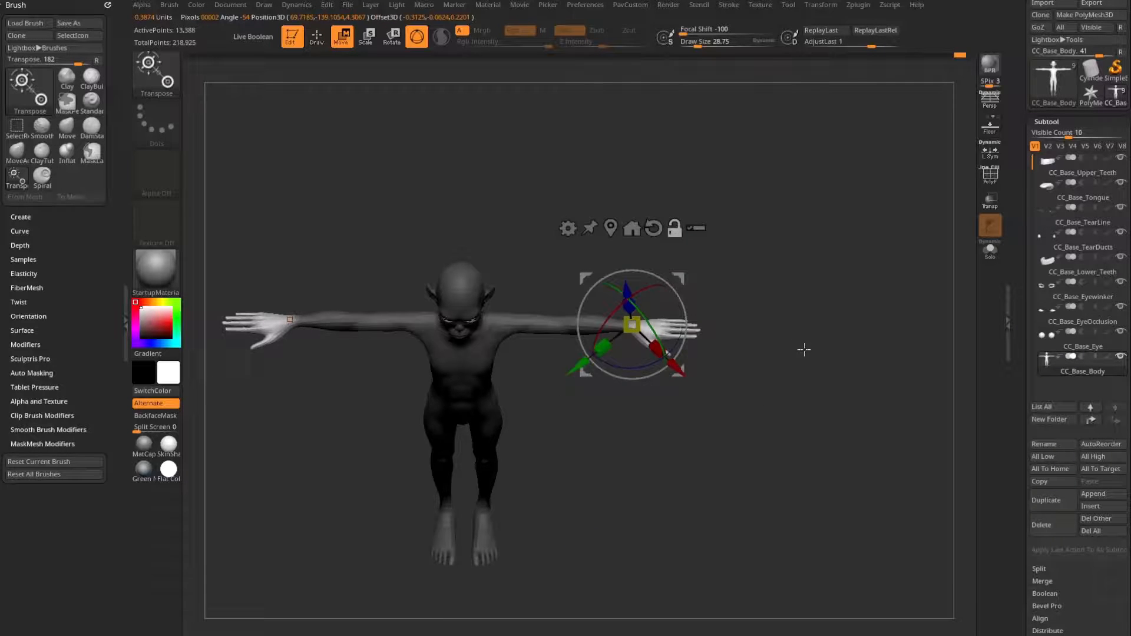
pyautogui.moveTo(805, 349); pyautogui.dragTo(872, 353)
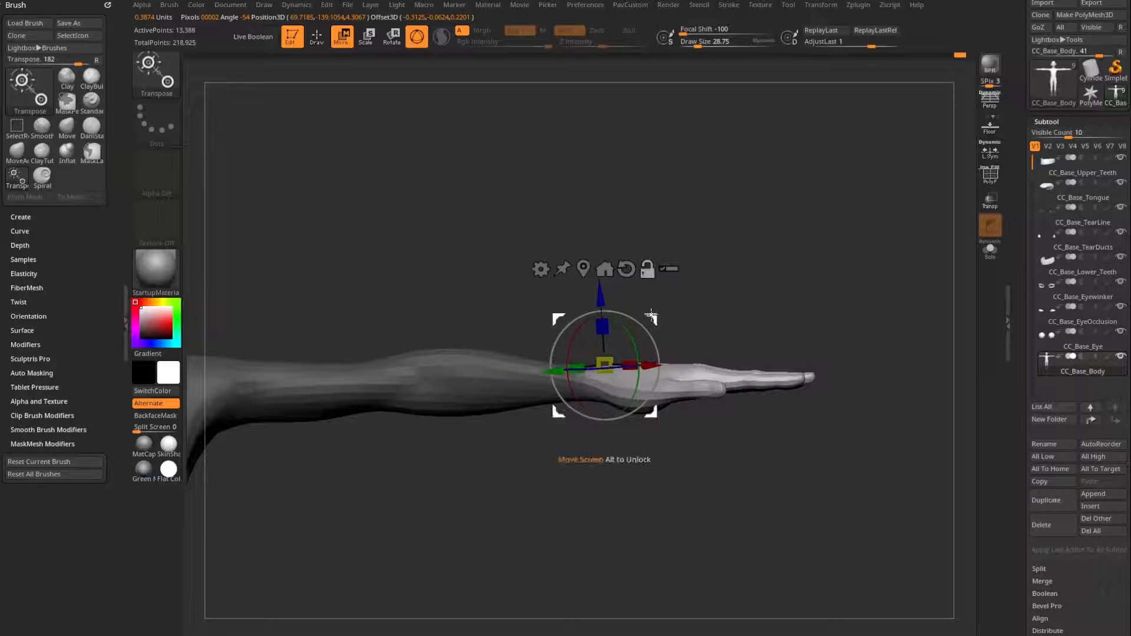
pyautogui.moveTo(653, 318); pyautogui.dragTo(713, 365)
pyautogui.keyDown('alt'); pyautogui.moveTo(624, 425); pyautogui.dragTo(653, 393); pyautogui.keyUp('alt')
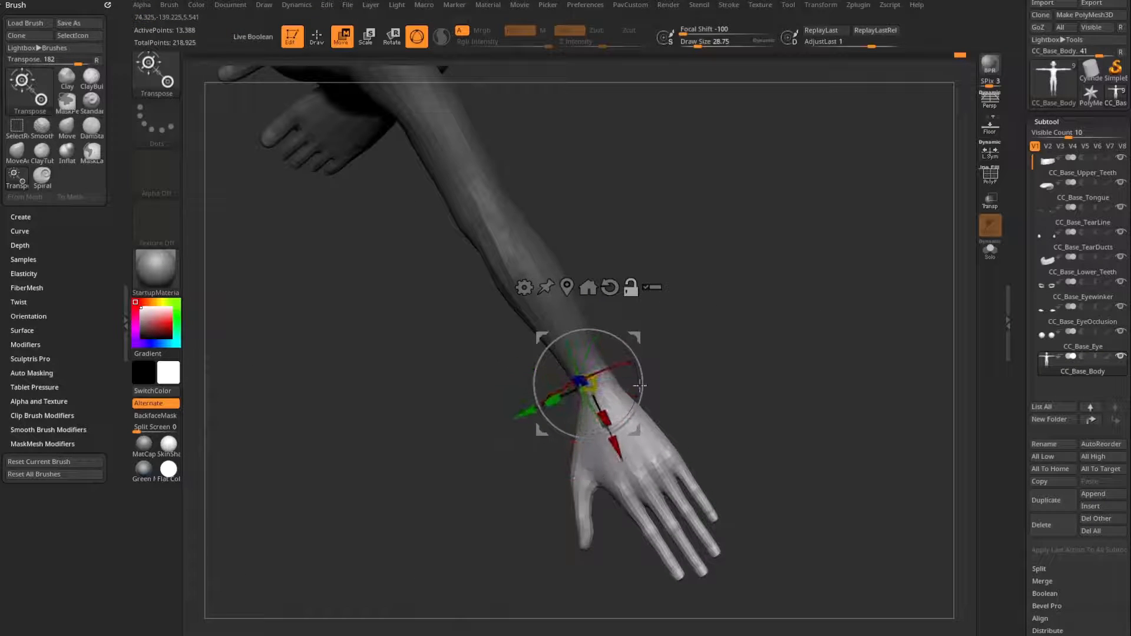
pyautogui.moveTo(594, 370); pyautogui.dragTo(612, 368)
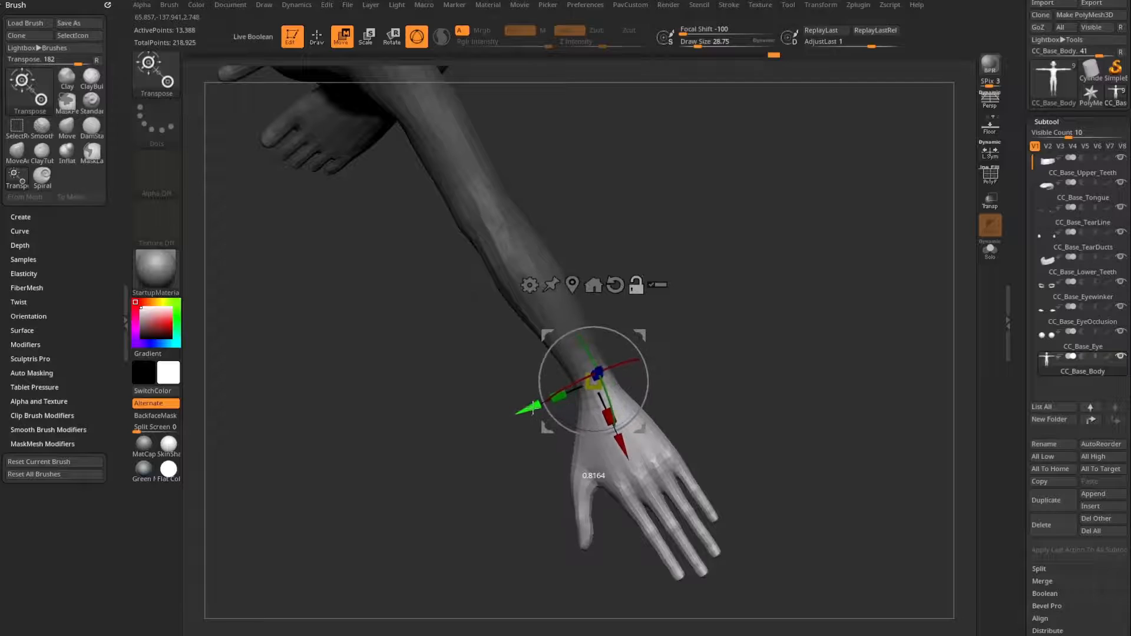
pyautogui.moveTo(808, 379); pyautogui.dragTo(659, 287)
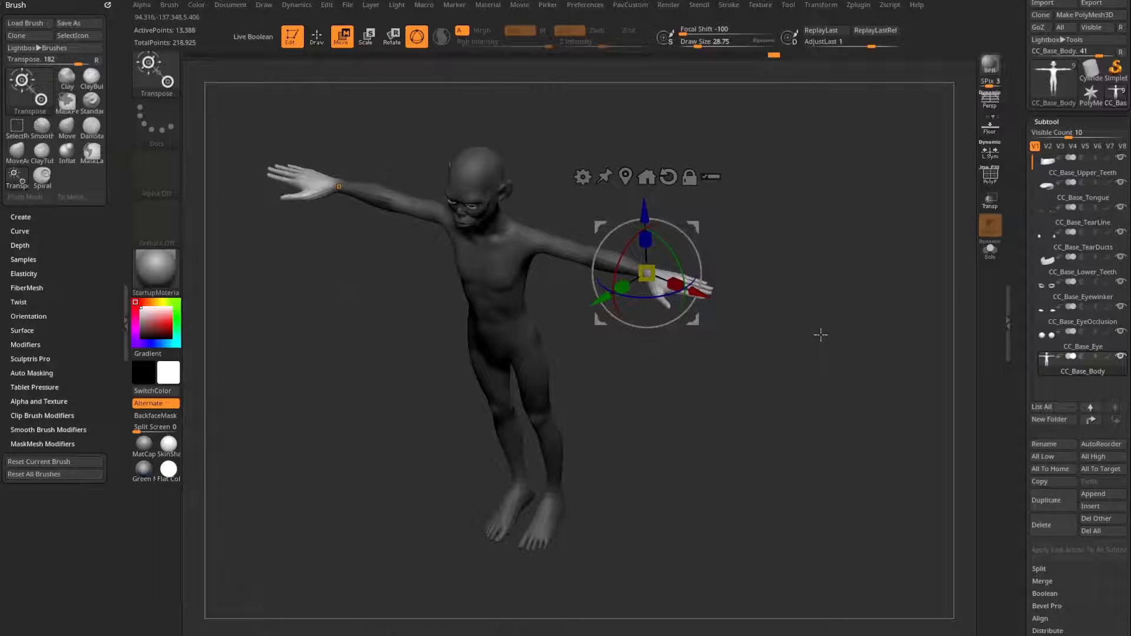
# Turn on Local Symmetry, enlarge both hands uniformly from the wrists and scale them to about 0.95 along their length.
pyautogui.moveTo(774, 348); pyautogui.dragTo(811, 293)
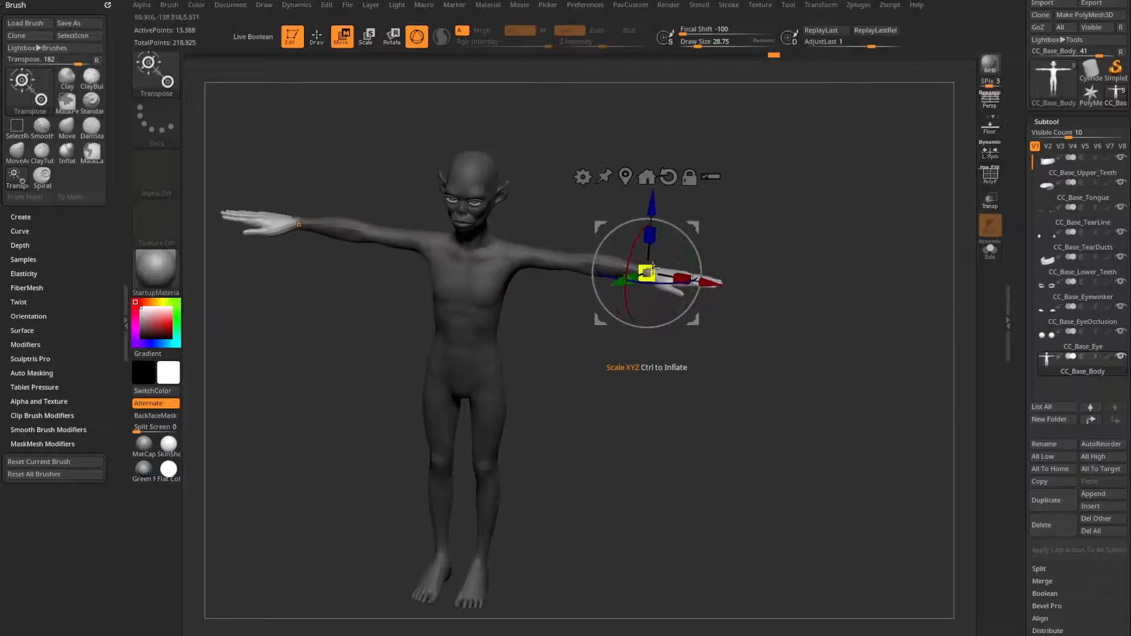
pyautogui.moveTo(653, 268); pyautogui.dragTo(811, 308)
pyautogui.hotkey('ctrl', 'z')
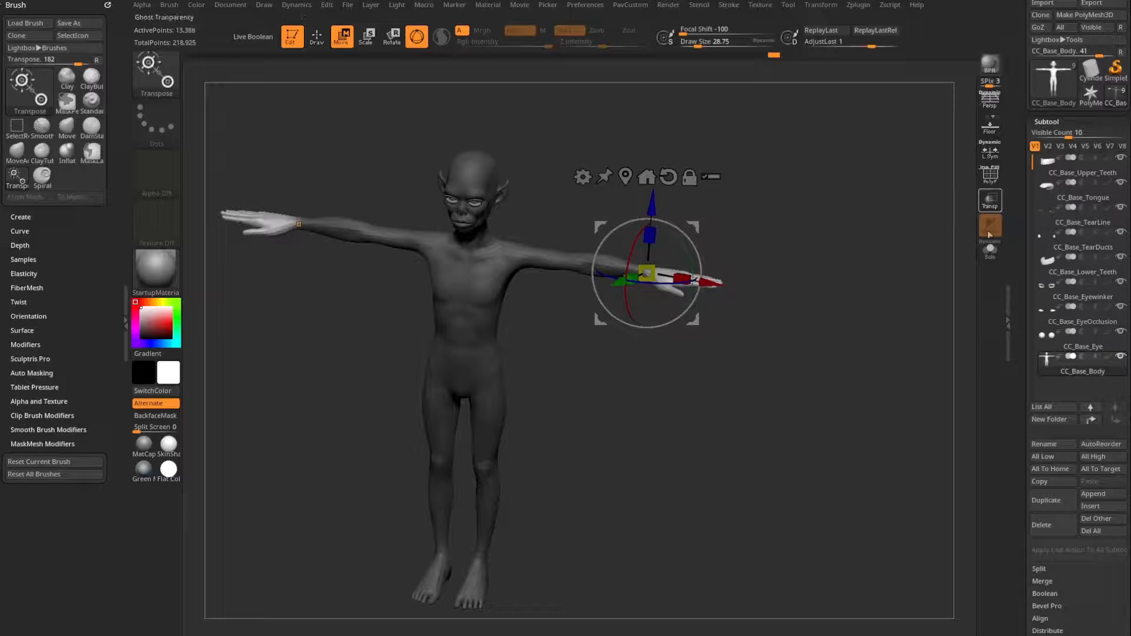
pyautogui.click(992, 149)
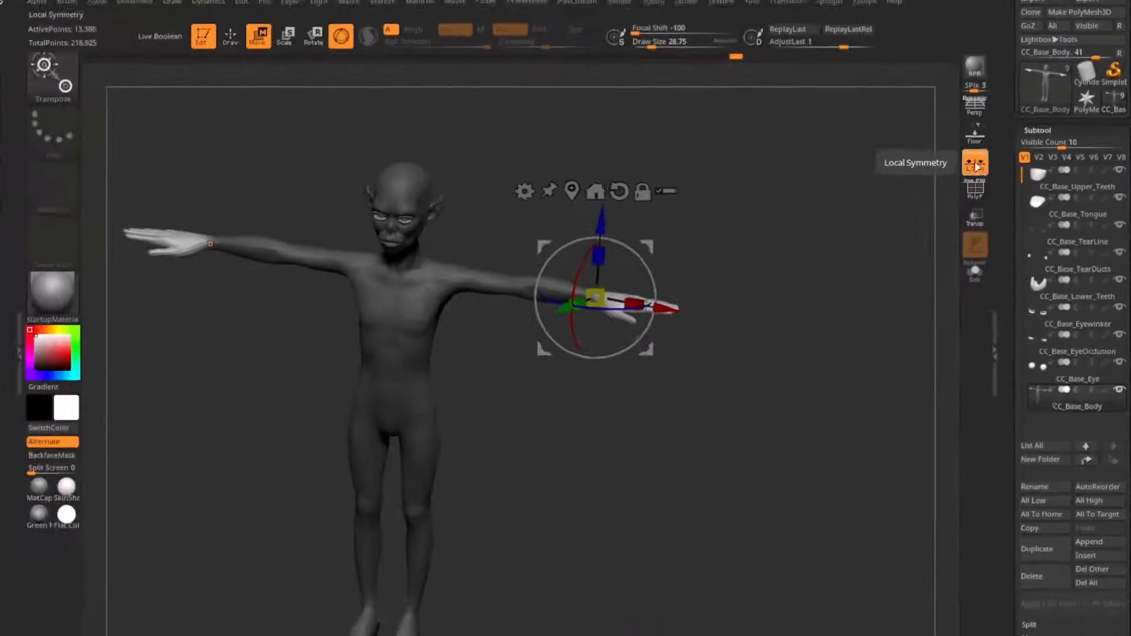
pyautogui.moveTo(563, 386); pyautogui.dragTo(785, 220)
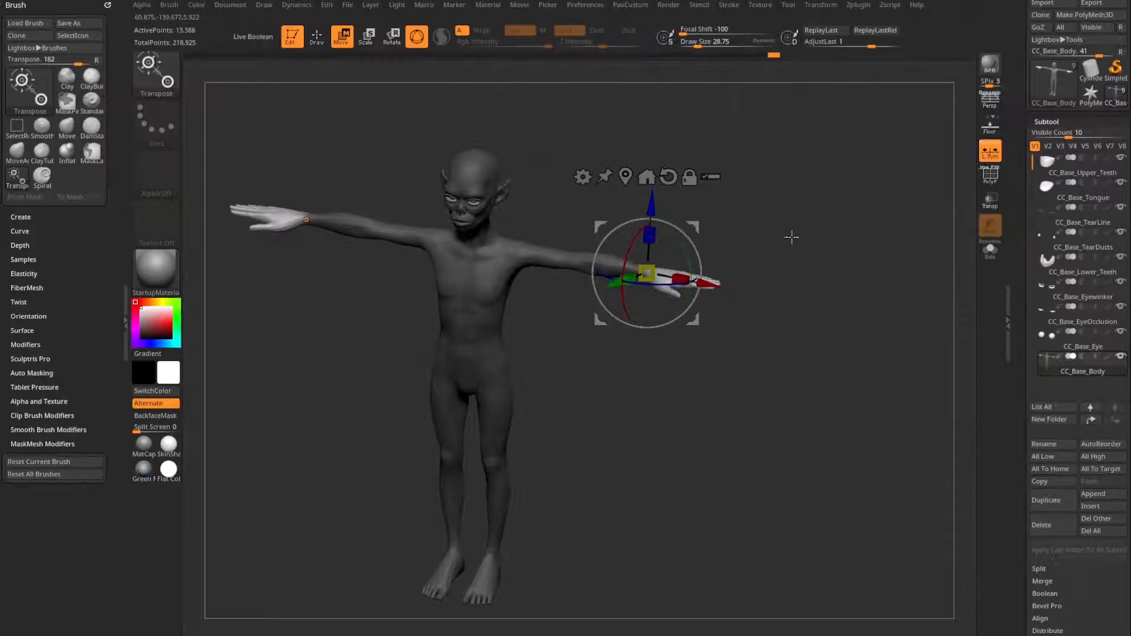
pyautogui.moveTo(647, 272); pyautogui.dragTo(871, 260)
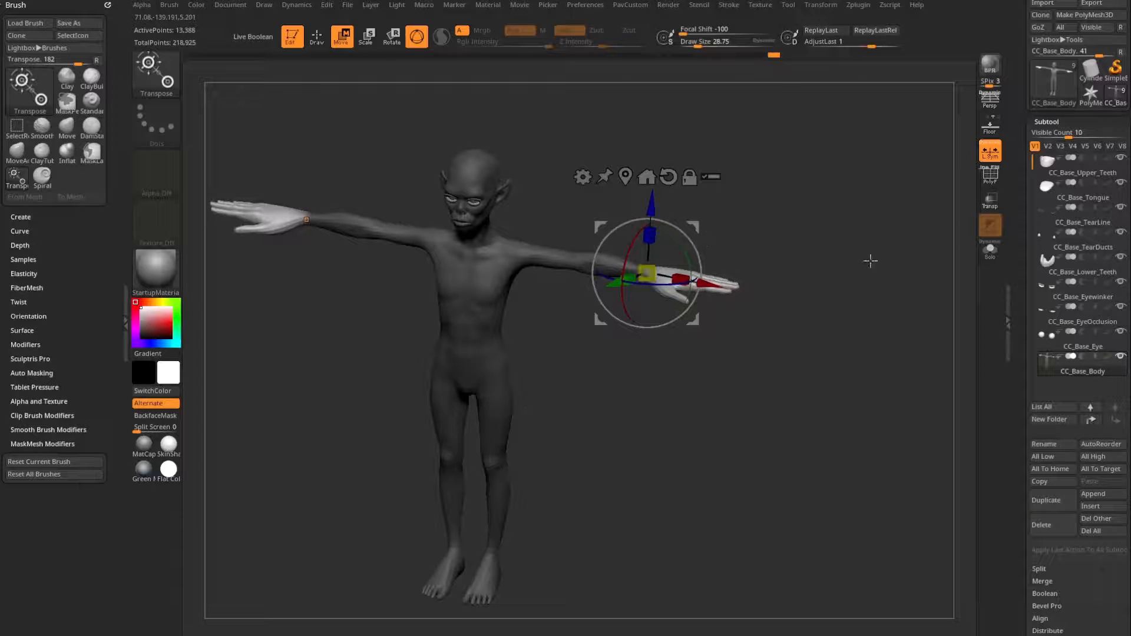
pyautogui.moveTo(802, 233); pyautogui.dragTo(787, 288)
pyautogui.moveTo(681, 285); pyautogui.dragTo(670, 281)
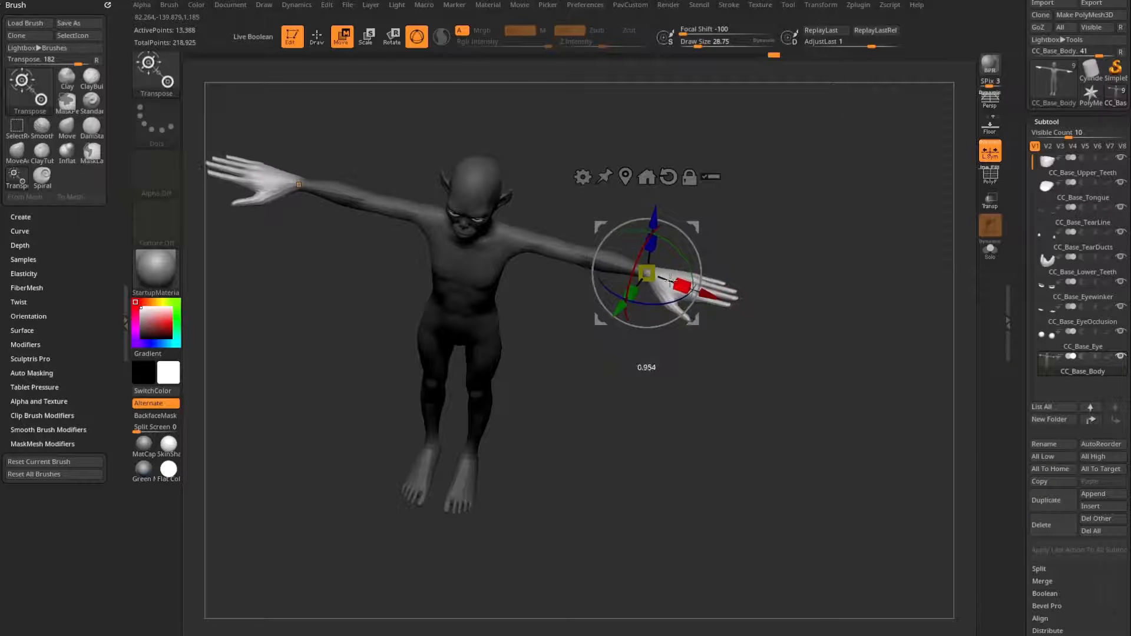
# Clear the mask from the body, return to Draw mode and check the enlarged hands against the whole figure.
pyautogui.keyDown('shift'); pyautogui.moveTo(798, 245); pyautogui.dragTo(743, 313); pyautogui.keyUp('shift')
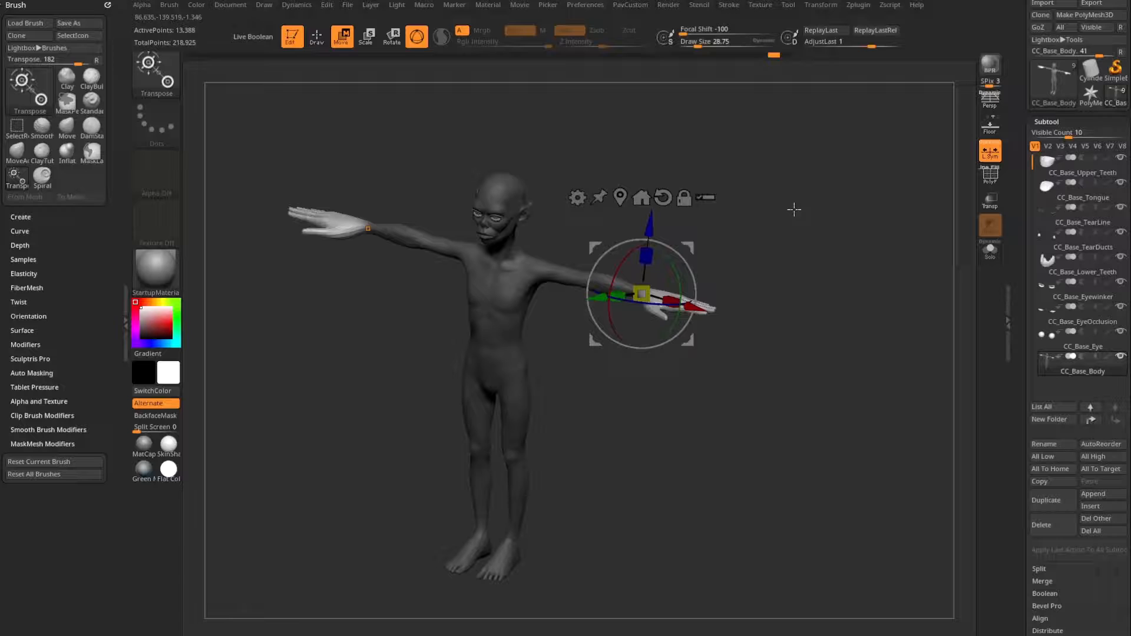
pyautogui.moveTo(893, 233)
pyautogui.keyDown('ctrl'); pyautogui.mouseDown()
pyautogui.moveTo(886, 298)
pyautogui.moveTo(866, 311)
pyautogui.moveTo(853, 276)
pyautogui.mouseUp(); pyautogui.keyUp('ctrl')
pyautogui.press('q')
pyautogui.keyDown('alt'); pyautogui.moveTo(550, 359); pyautogui.dragTo(593, 351); pyautogui.keyUp('alt')
pyautogui.keyDown('alt'); pyautogui.moveTo(881, 288); pyautogui.dragTo(874, 260); pyautogui.keyUp('alt')
pyautogui.moveTo(925, 272); pyautogui.dragTo(865, 282)
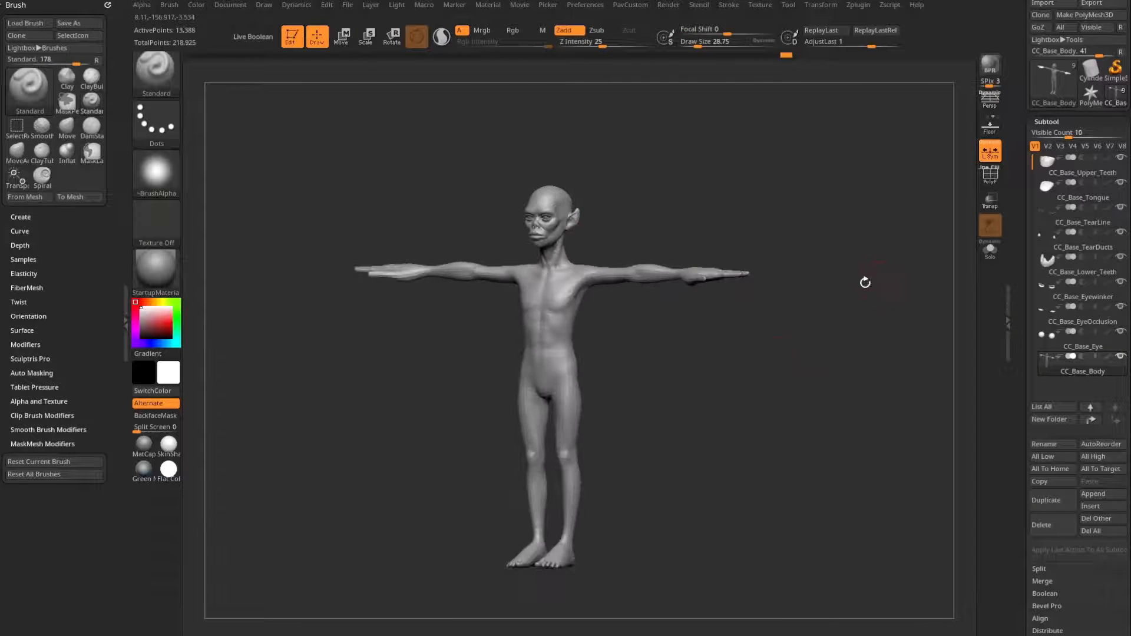
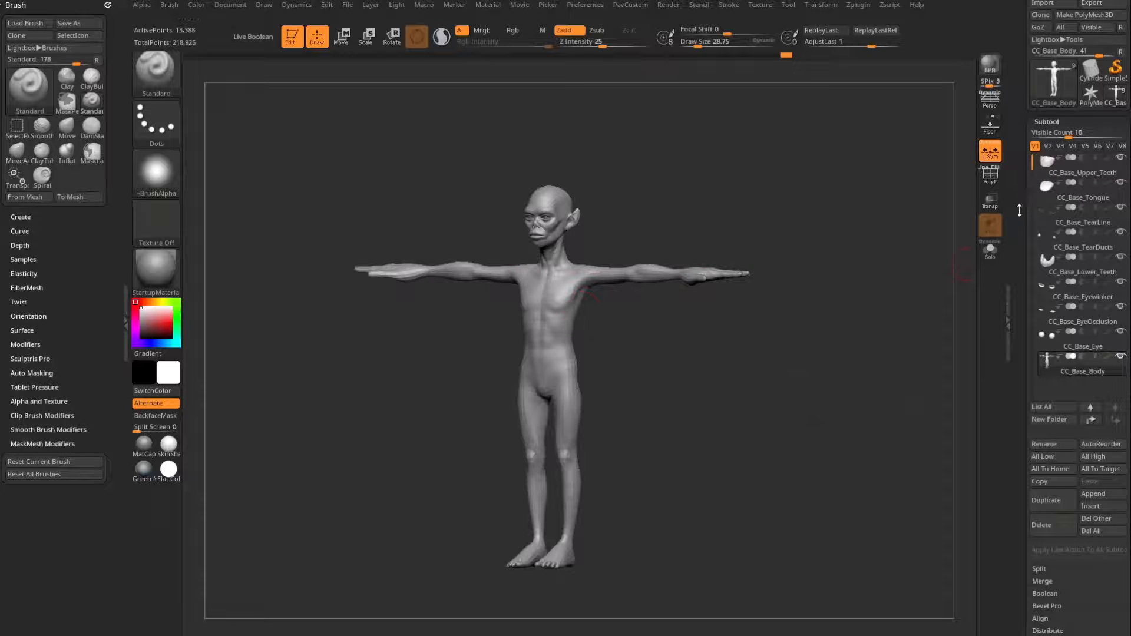
# Load the tool Body_Male.ZTL from the base_bodies folder and make CC_Base_Body the active tool.
pyautogui.scroll(2, 1020, 210)
pyautogui.moveTo(869, 357); pyautogui.dragTo(894, 374)
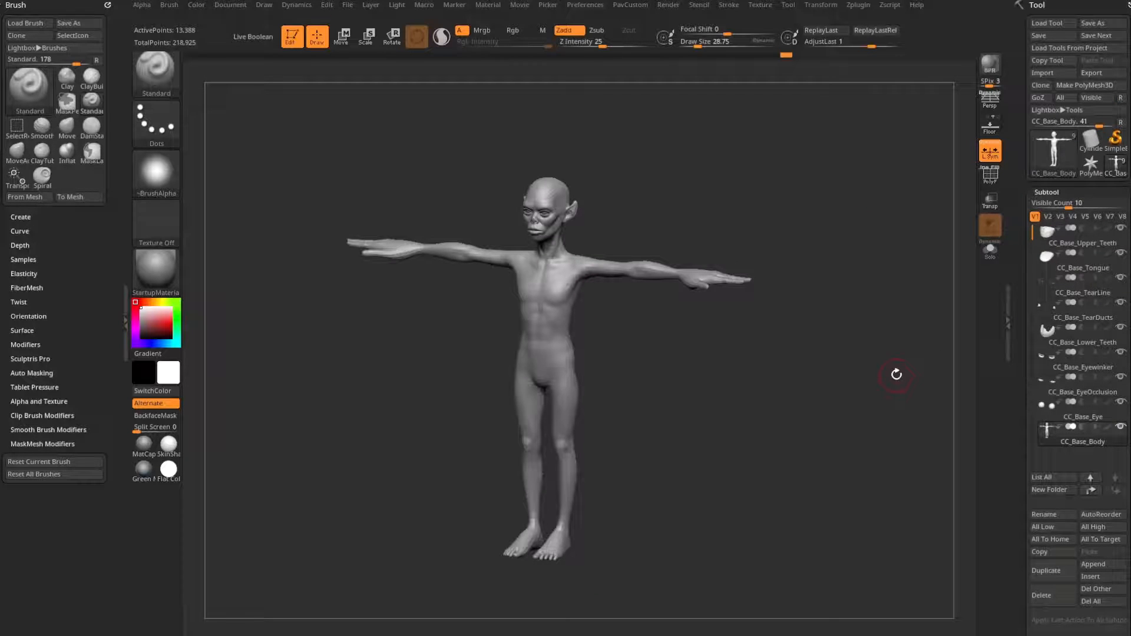
pyautogui.click(1053, 23)
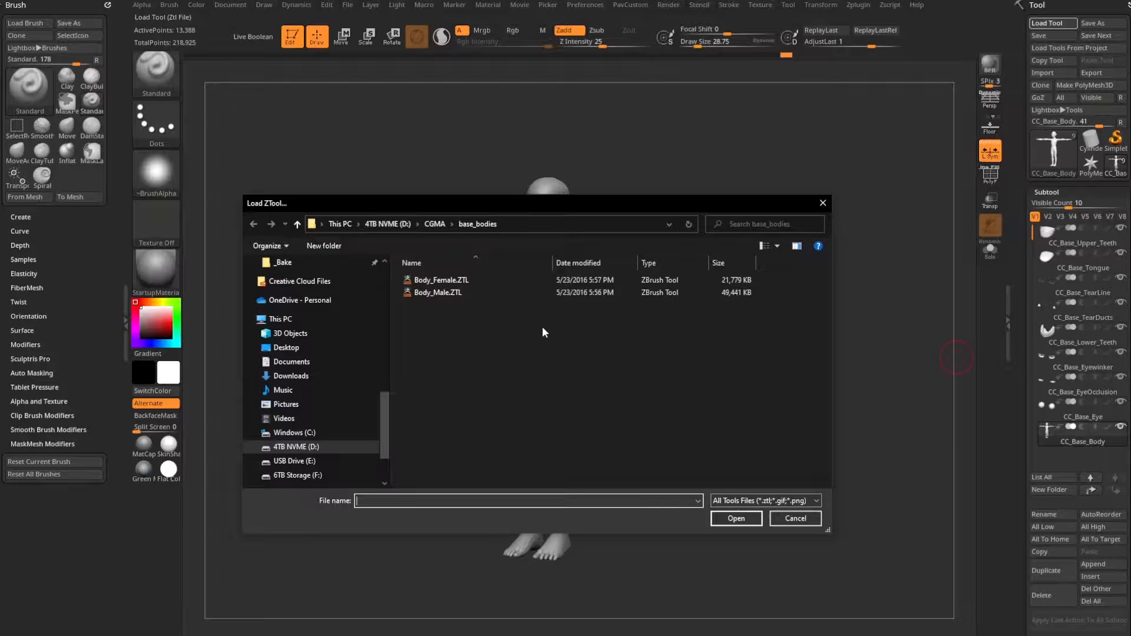
pyautogui.doubleClick(437, 292)
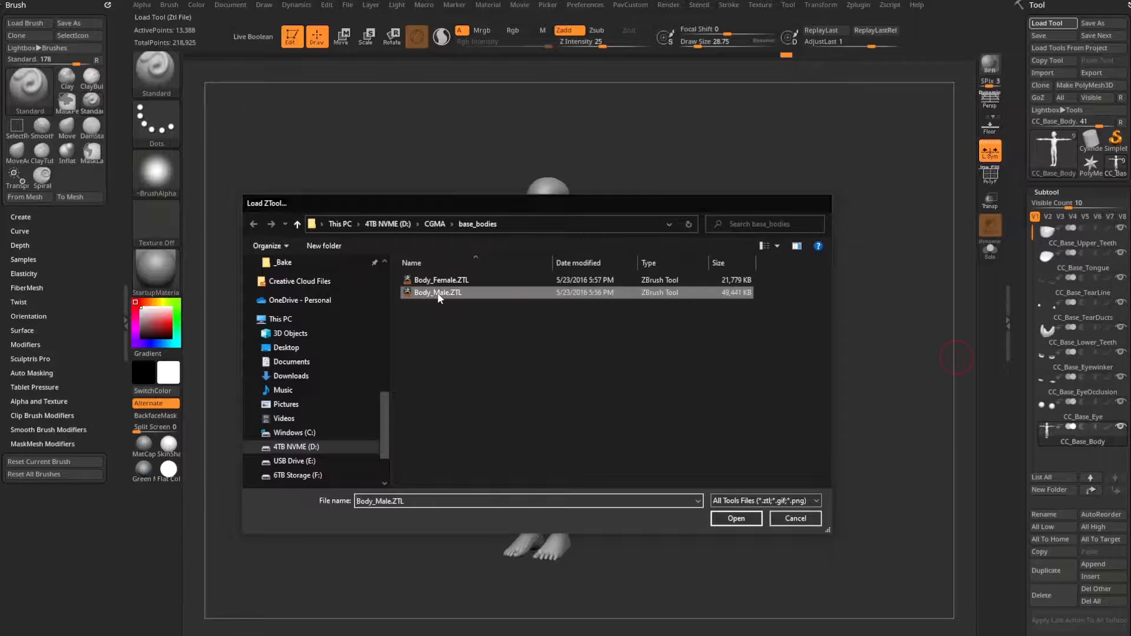
pyautogui.click(1118, 172)
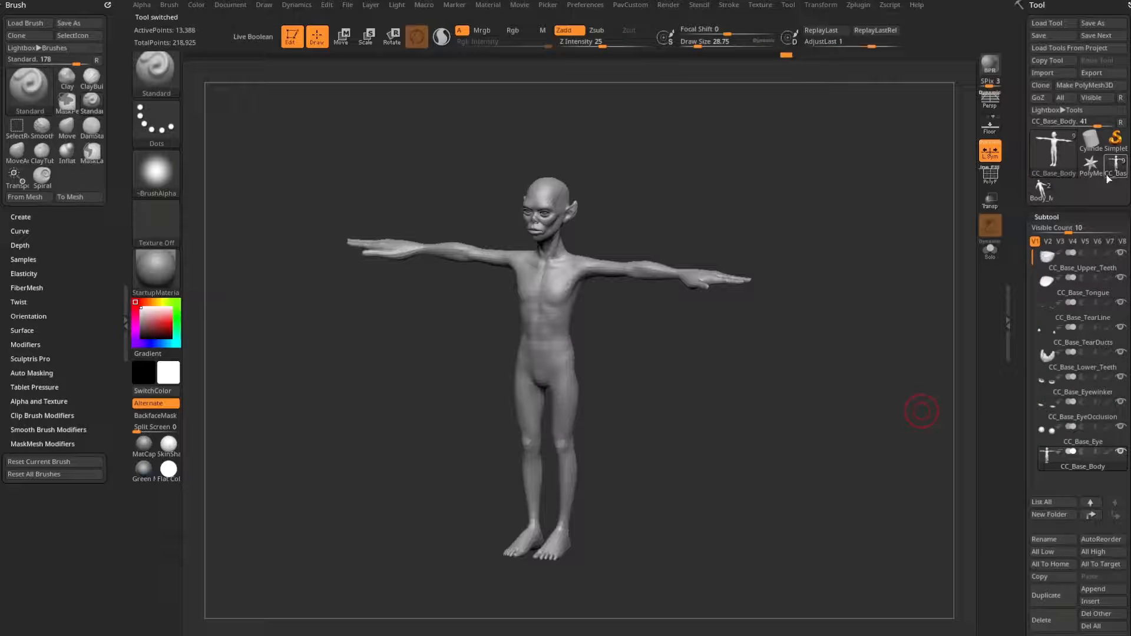
pyautogui.moveTo(1118, 169)
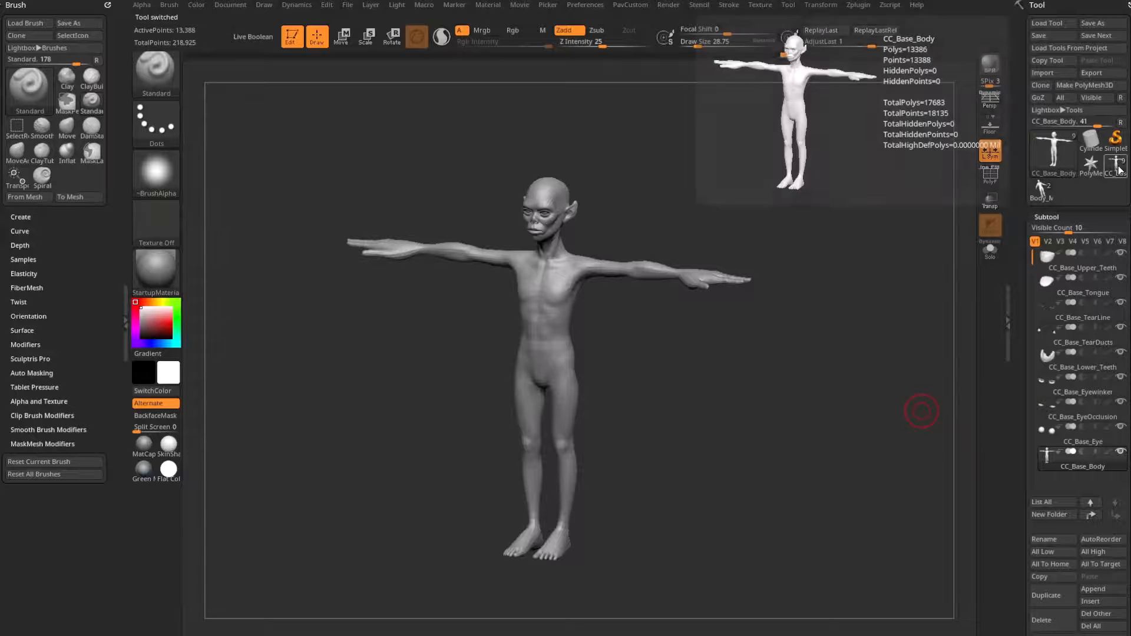
# Inspect the subtools of the loaded Body_Male tool and return to CC_Base_Body.
pyautogui.click(1041, 190)
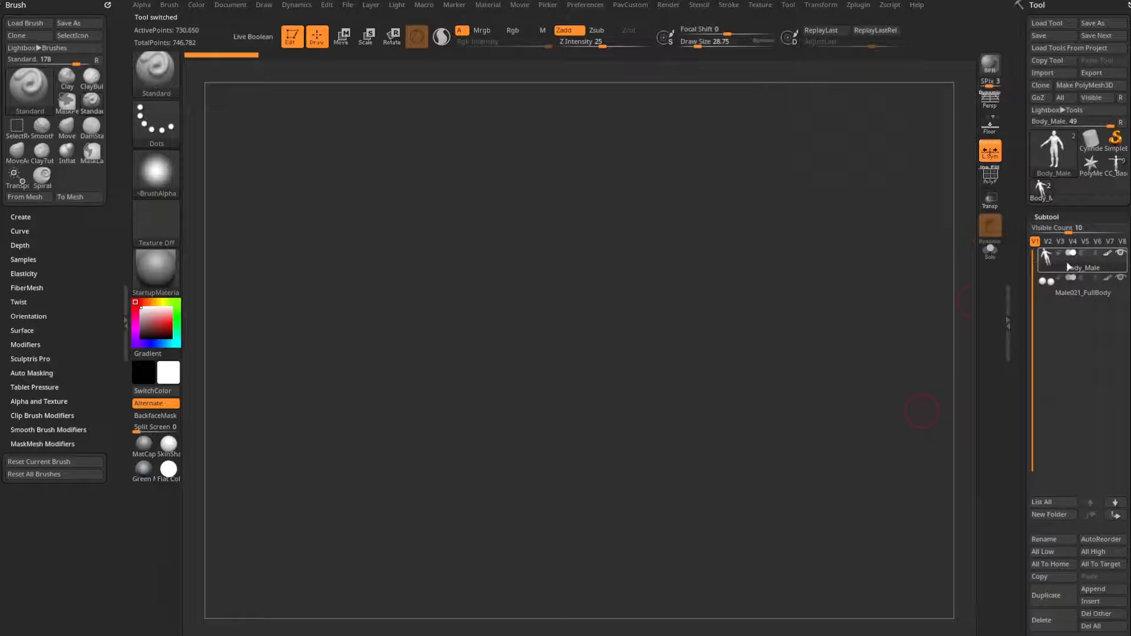
pyautogui.moveTo(1083, 264)
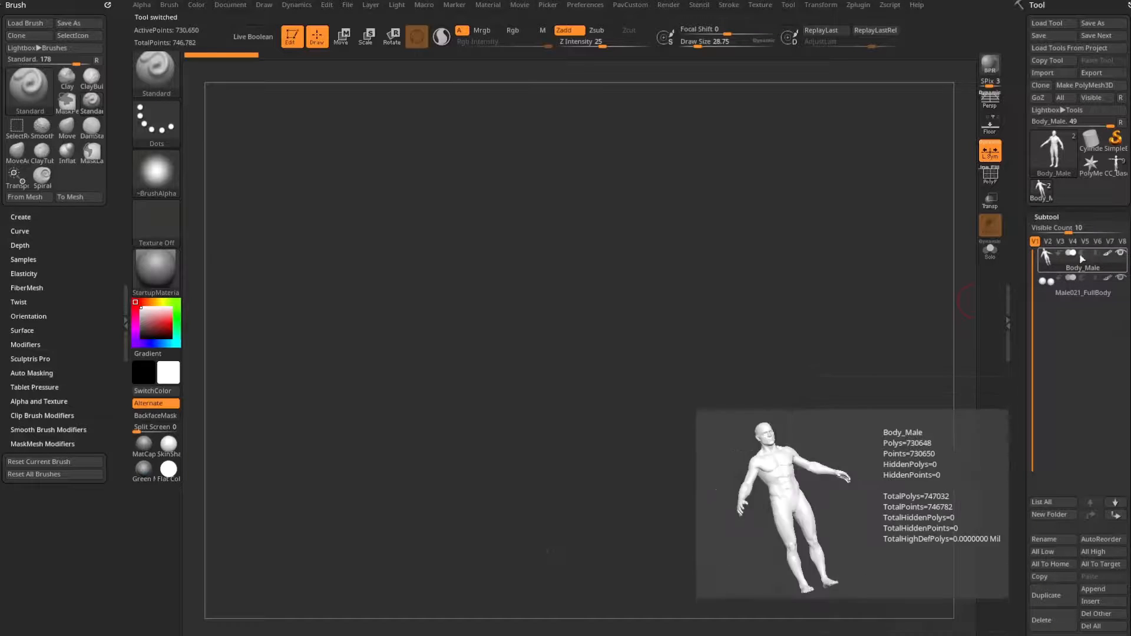
pyautogui.click(1116, 166)
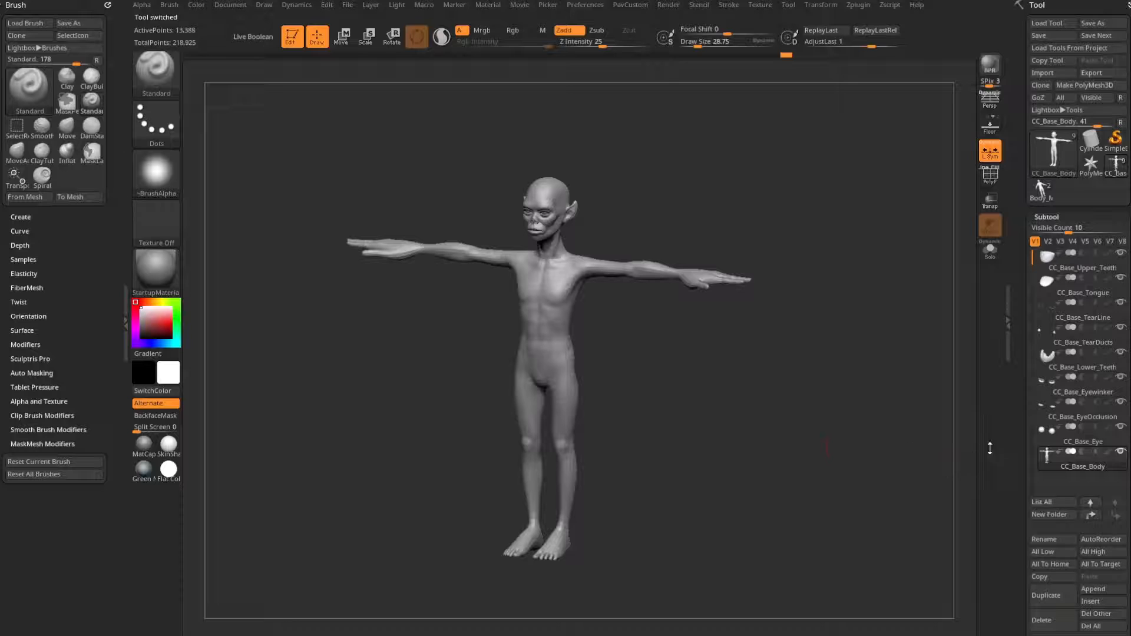
# Append the Body_Male tool as a subtool of the CC_Base_Body character.
pyautogui.moveTo(1017, 428); pyautogui.dragTo(1016, 363)
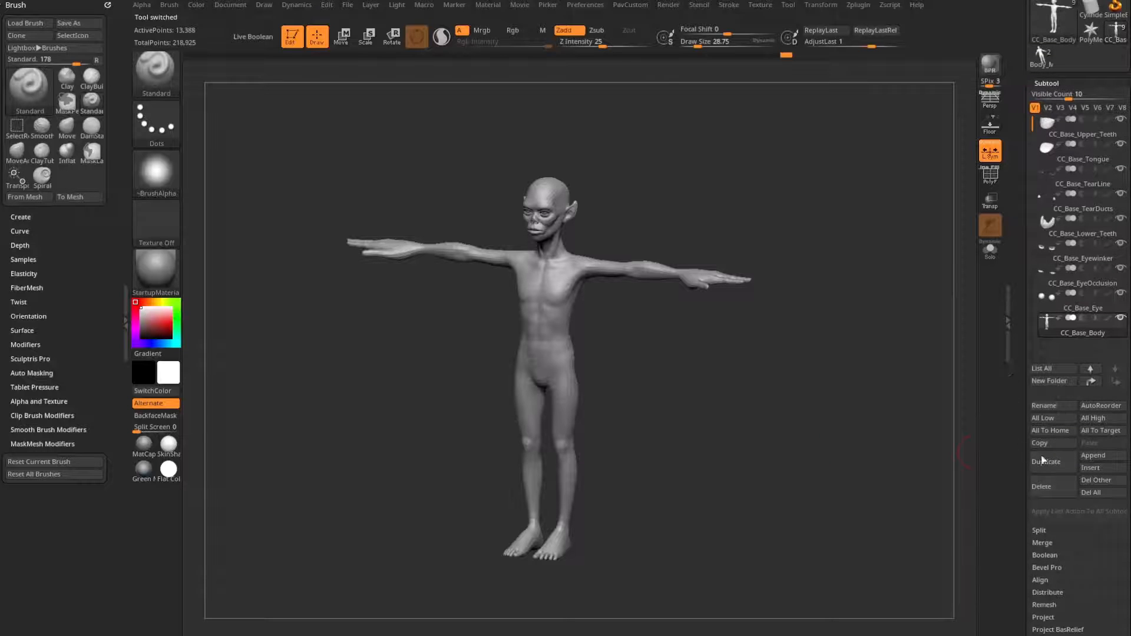
pyautogui.click(1103, 457)
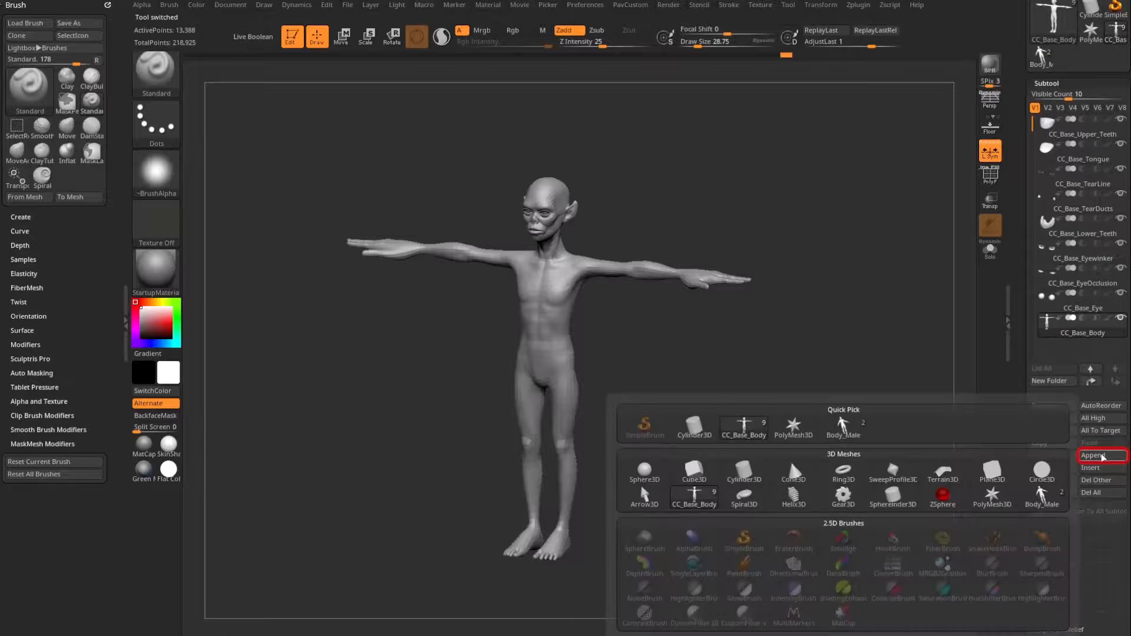
pyautogui.click(846, 425)
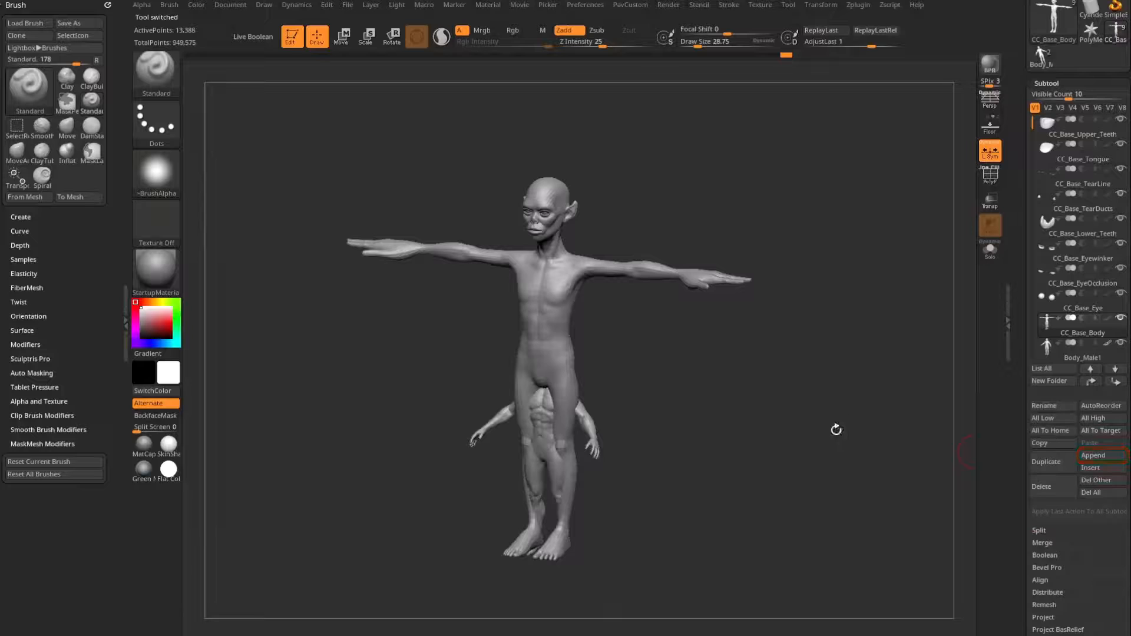
# Make Body_Male1 the active subtool and scale it up uniformly from the feet to match the character's height, finishing in Draw mode.
pyautogui.moveTo(1033, 125); pyautogui.dragTo(1033, 184)
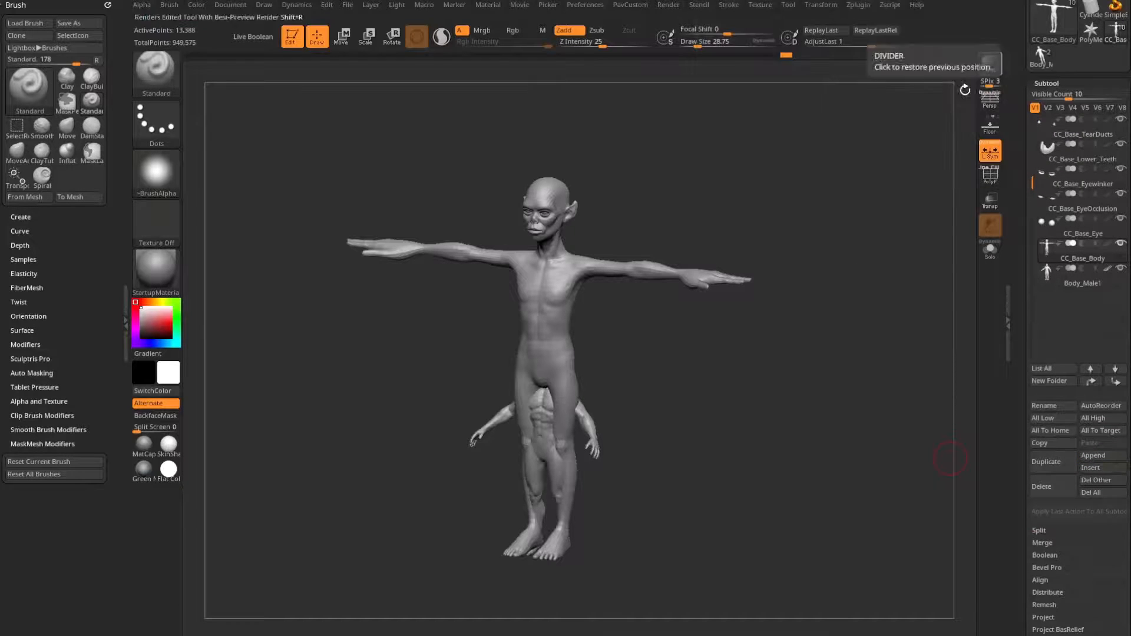
pyautogui.click(1078, 286)
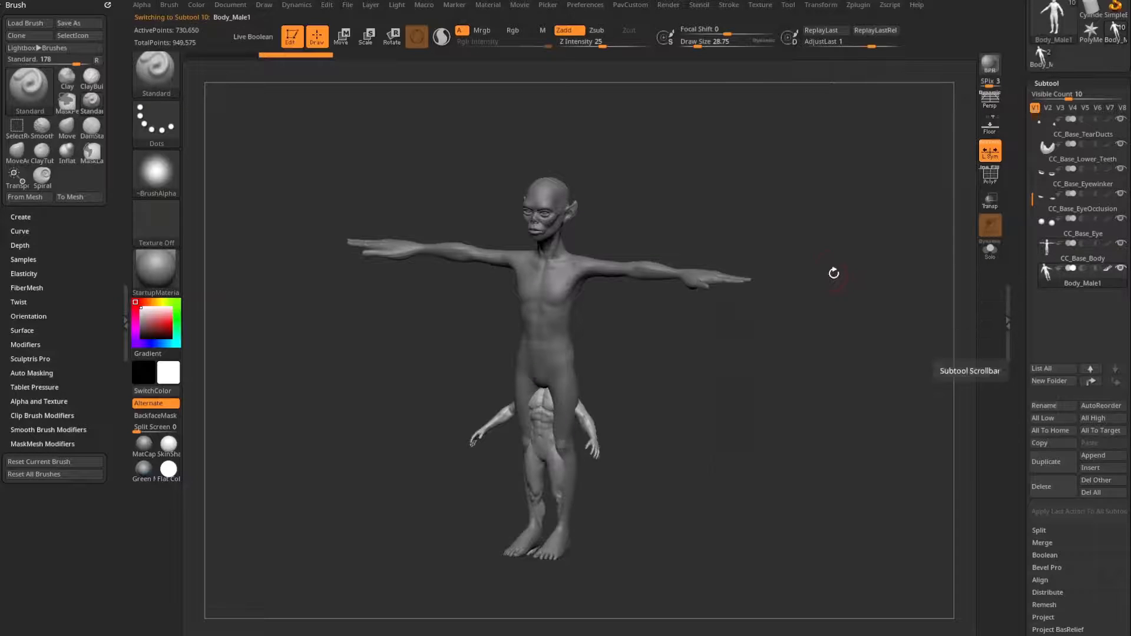
pyautogui.moveTo(833, 273); pyautogui.dragTo(726, 331)
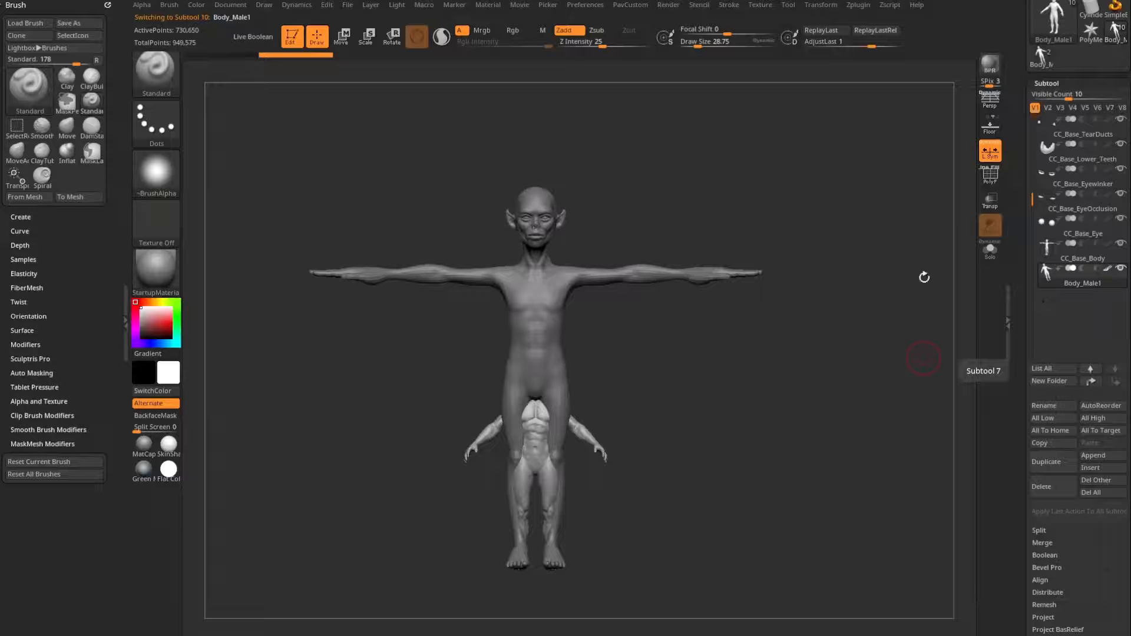
pyautogui.press('w')
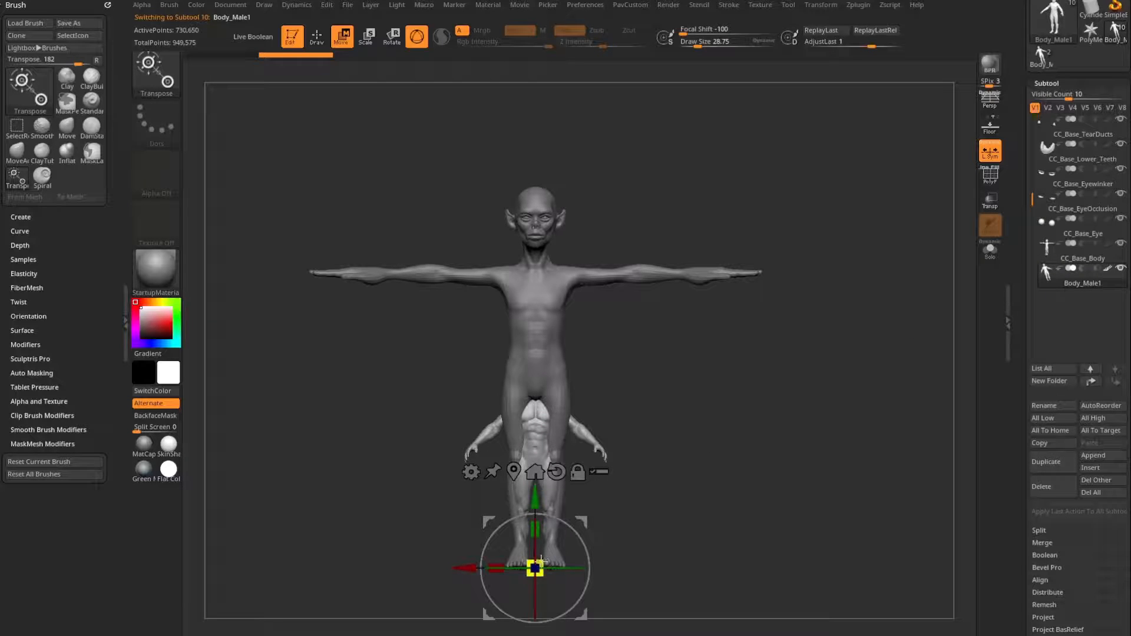
pyautogui.moveTo(536, 568); pyautogui.dragTo(497, 488)
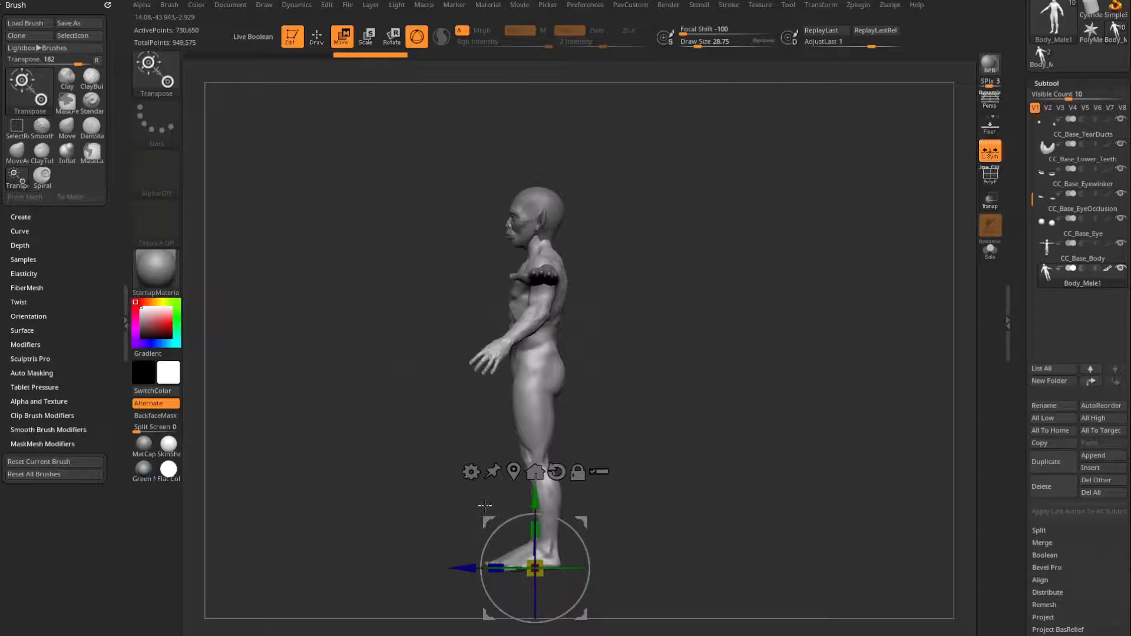
pyautogui.press('q')
pyautogui.moveTo(520, 457); pyautogui.dragTo(657, 312)
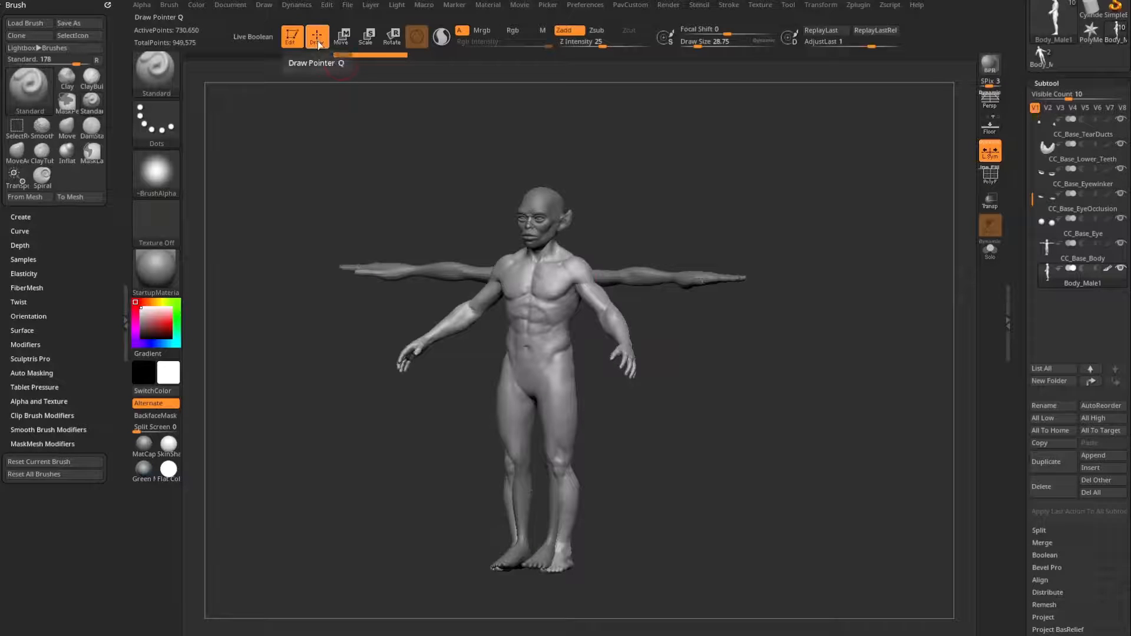
pyautogui.click(361, 41)
pyautogui.press('r')
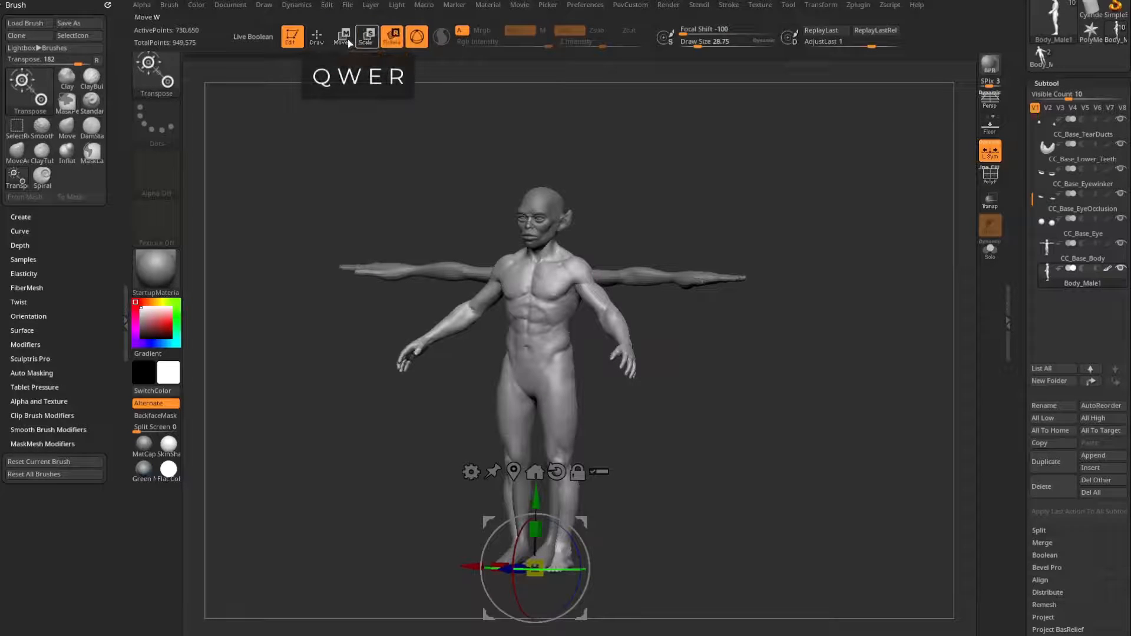
pyautogui.click(345, 40)
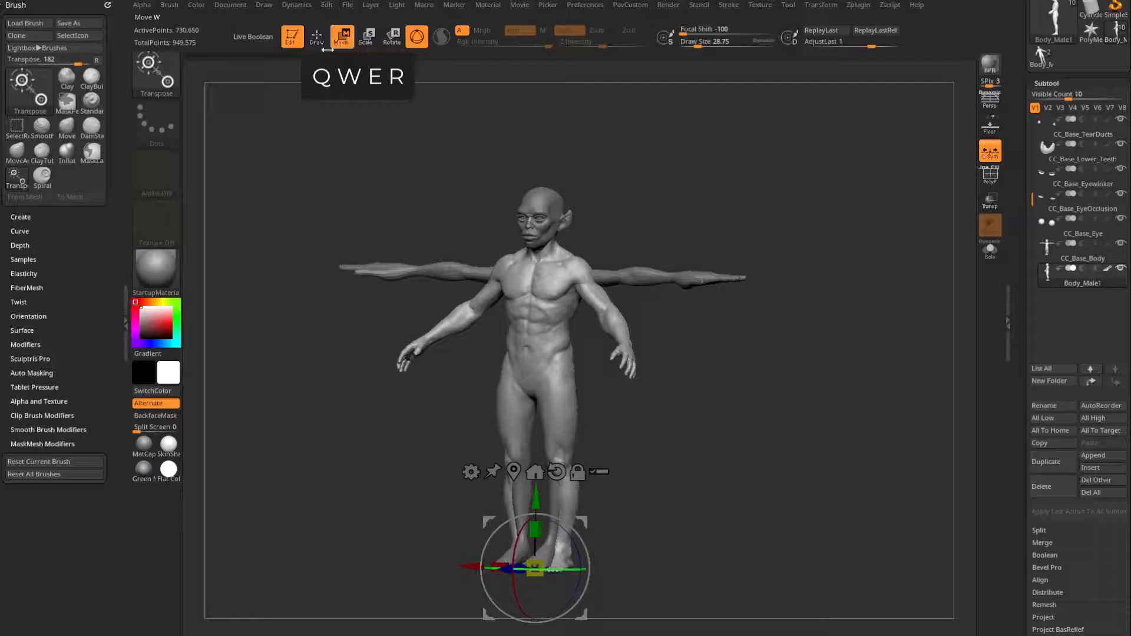
pyautogui.press('q')
# Set Split Screen to 1 to show the active Body_Male1 subtool beside the rest of the character.
pyautogui.moveTo(614, 202); pyautogui.dragTo(793, 307)
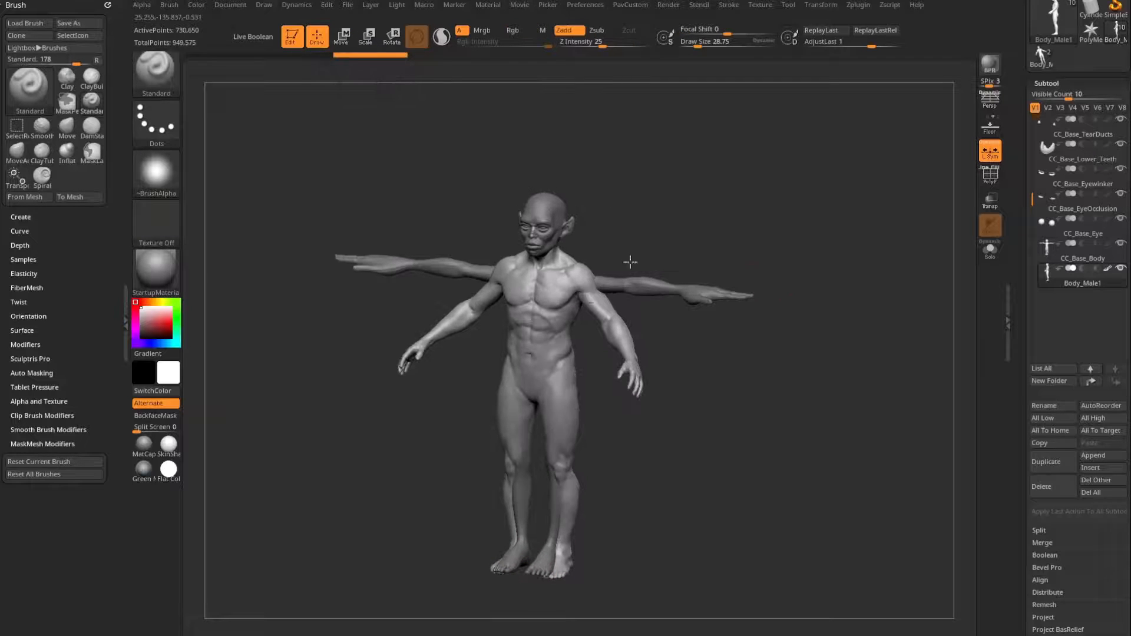
pyautogui.moveTo(805, 352); pyautogui.dragTo(793, 352)
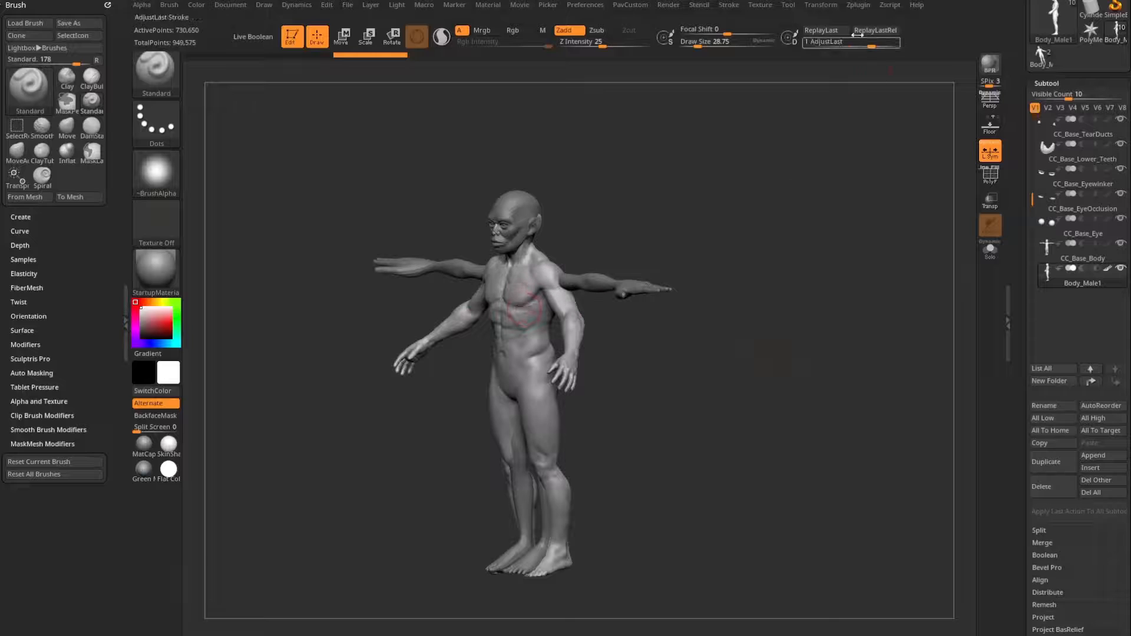
pyautogui.click(820, 7)
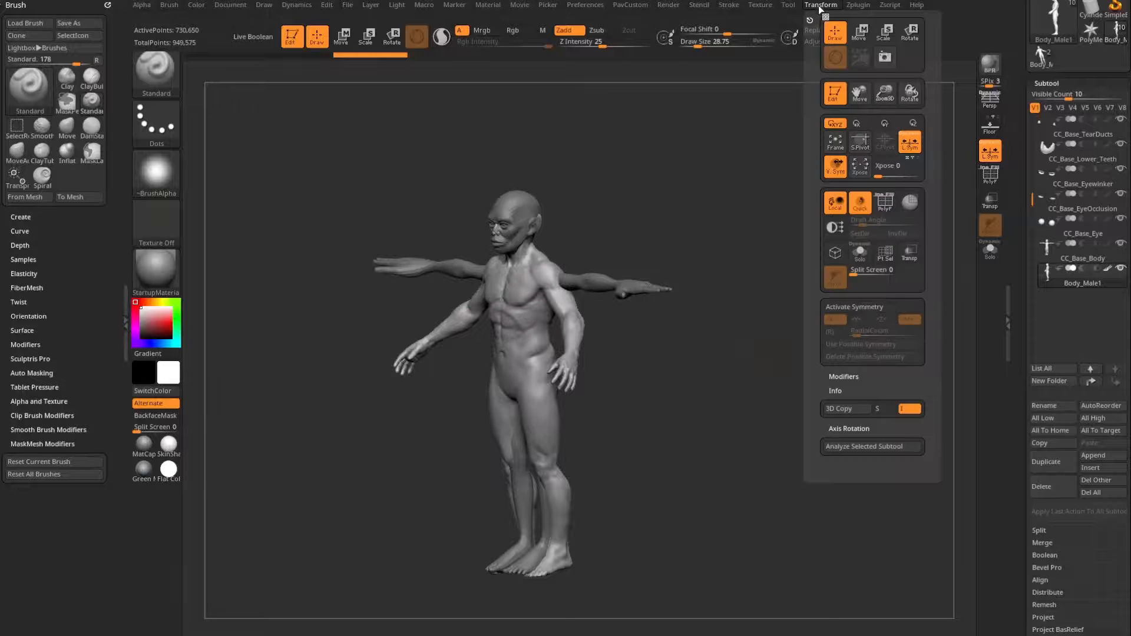
pyautogui.click(866, 272)
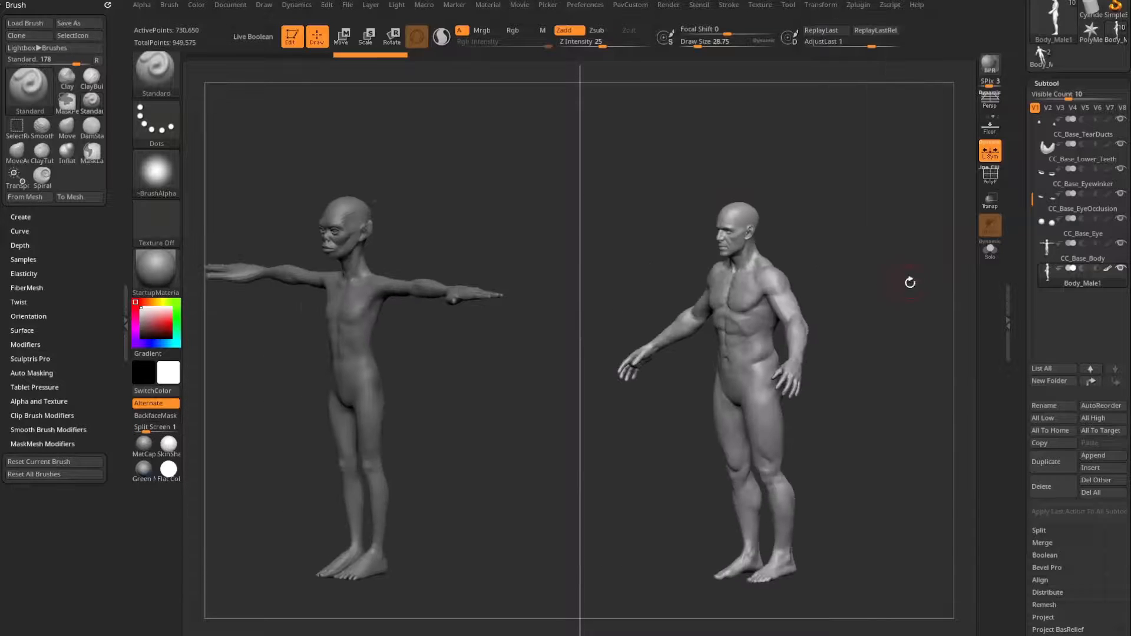
# Make CC_Base_Body the active subtool and raise its subdivision level to 3.
pyautogui.click(1083, 258)
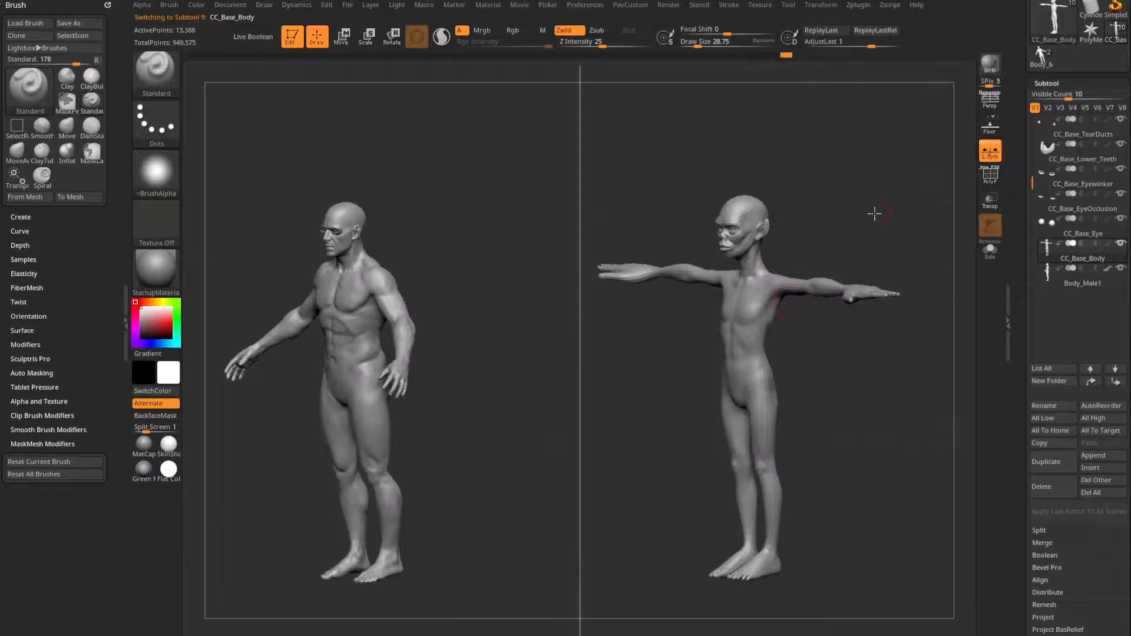
pyautogui.moveTo(874, 212); pyautogui.dragTo(833, 191)
pyautogui.scroll(-6, 1055, 330)
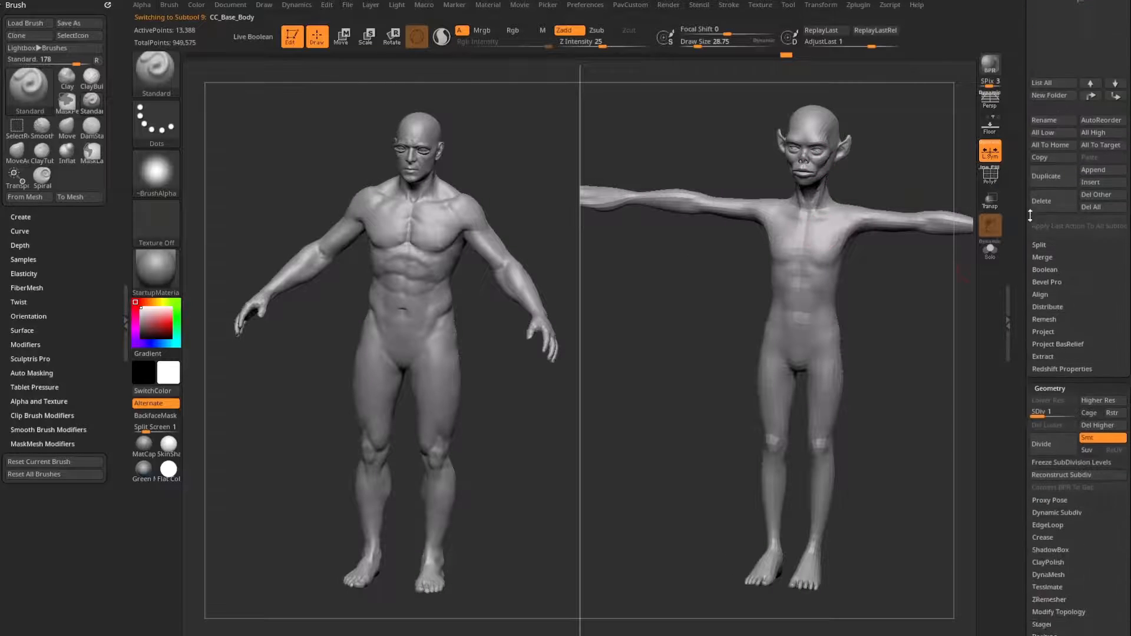
pyautogui.moveTo(1055, 355); pyautogui.dragTo(1067, 354)
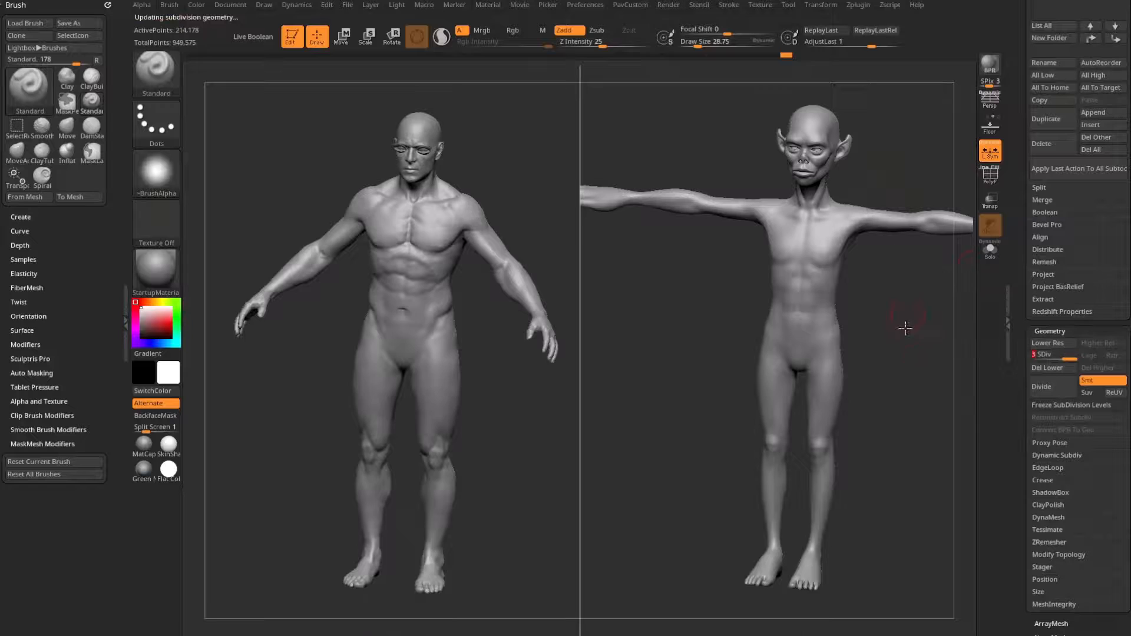
pyautogui.moveTo(955, 395); pyautogui.dragTo(310, 336)
pyautogui.moveTo(873, 221); pyautogui.dragTo(863, 165)
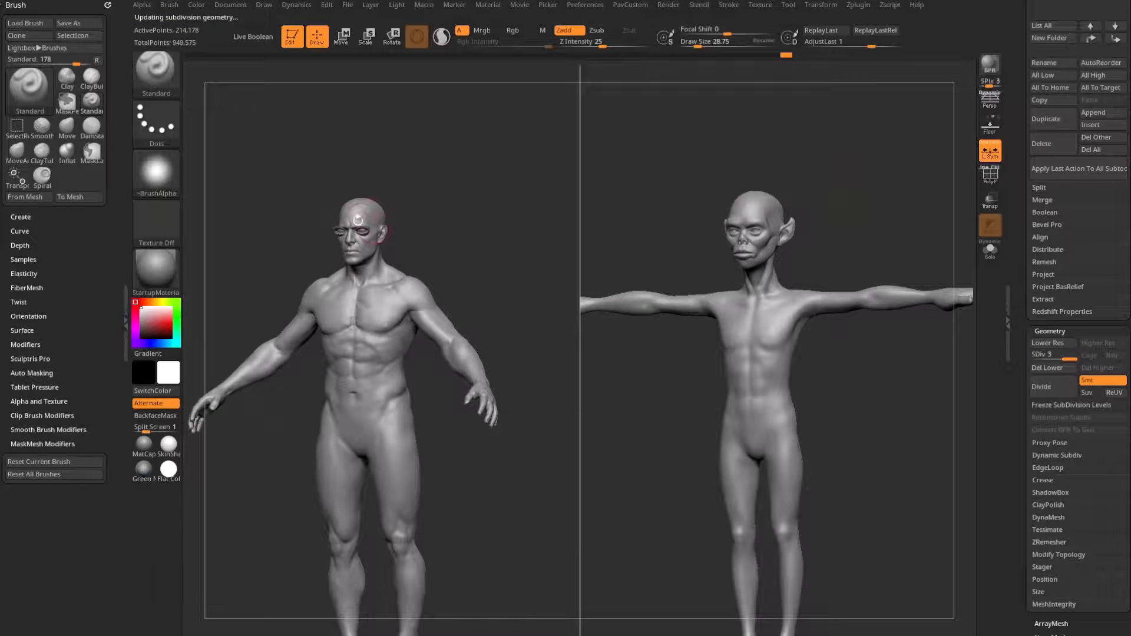
# Show only CC_Base_Body and Body_Male1, and compare the anatomy of the two bodies from the front, side and back.
pyautogui.scroll(6, 1042, 189)
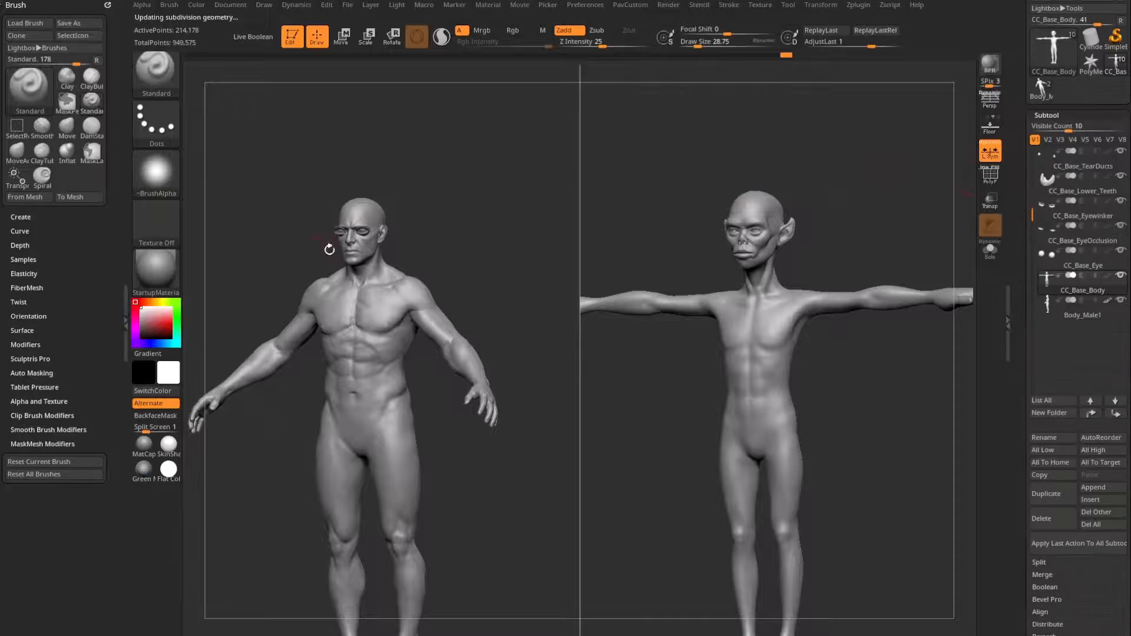
pyautogui.keyDown('shift'); pyautogui.click(1122, 276); pyautogui.keyUp('shift')
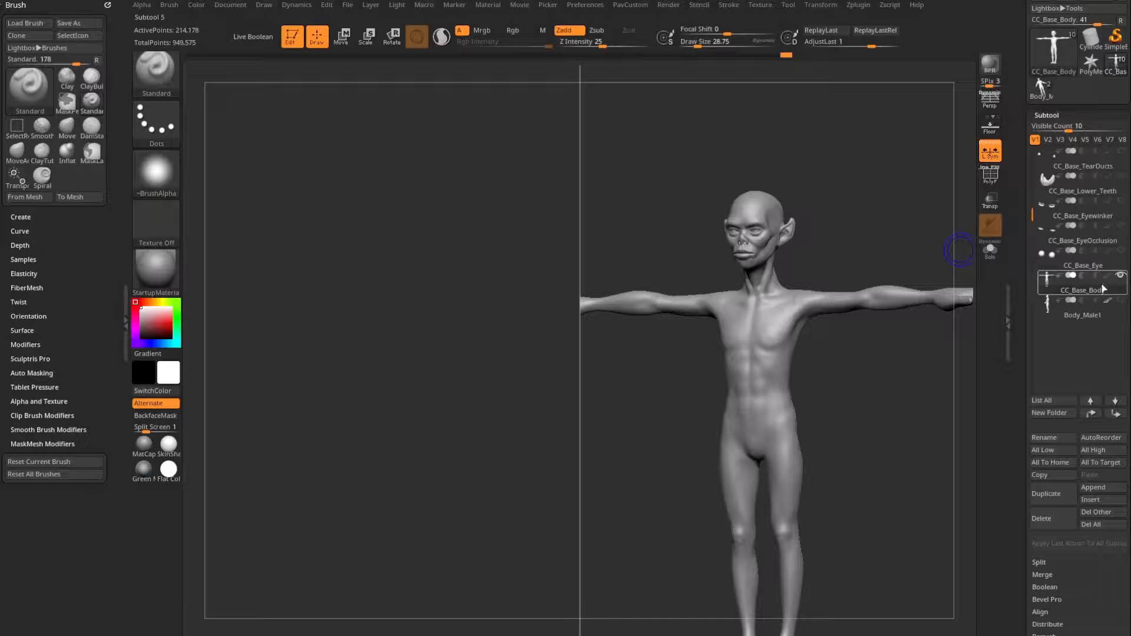
pyautogui.click(1101, 318)
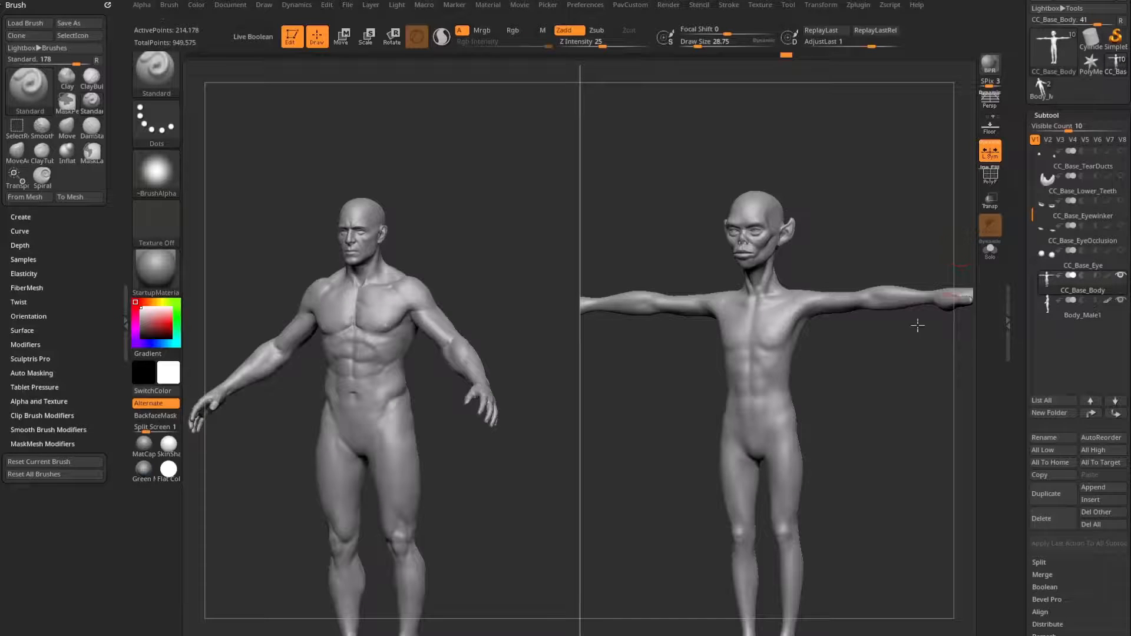
pyautogui.moveTo(918, 326); pyautogui.dragTo(820, 333)
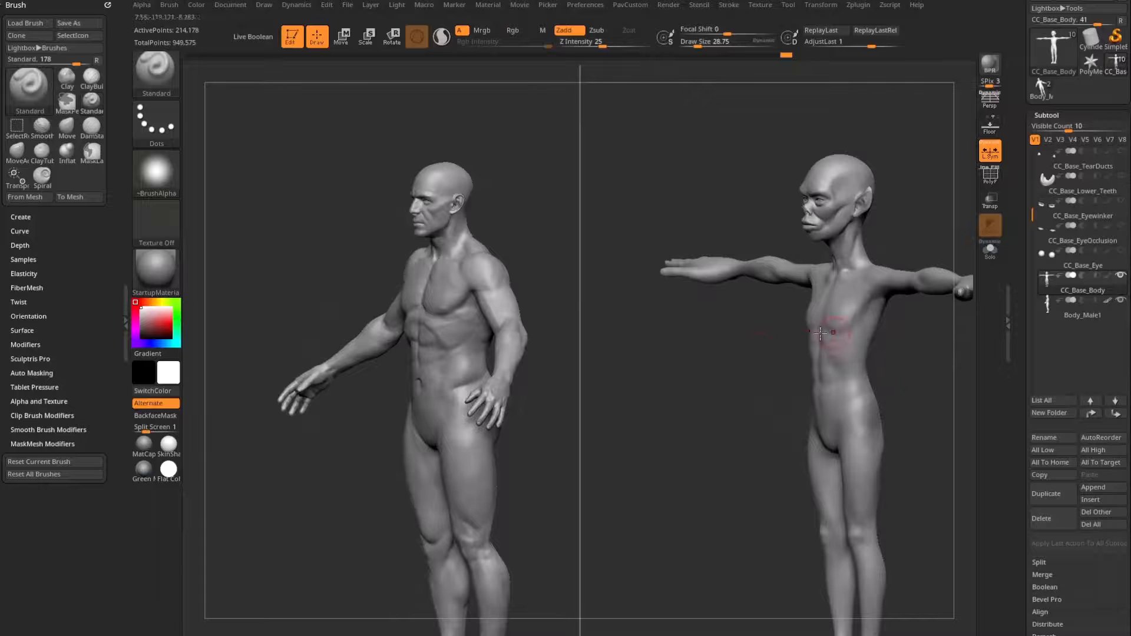
pyautogui.moveTo(757, 351)
pyautogui.mouseDown()
pyautogui.moveTo(669, 389)
pyautogui.moveTo(840, 348)
pyautogui.moveTo(828, 281)
pyautogui.moveTo(681, 407)
pyautogui.moveTo(805, 371)
pyautogui.mouseUp()
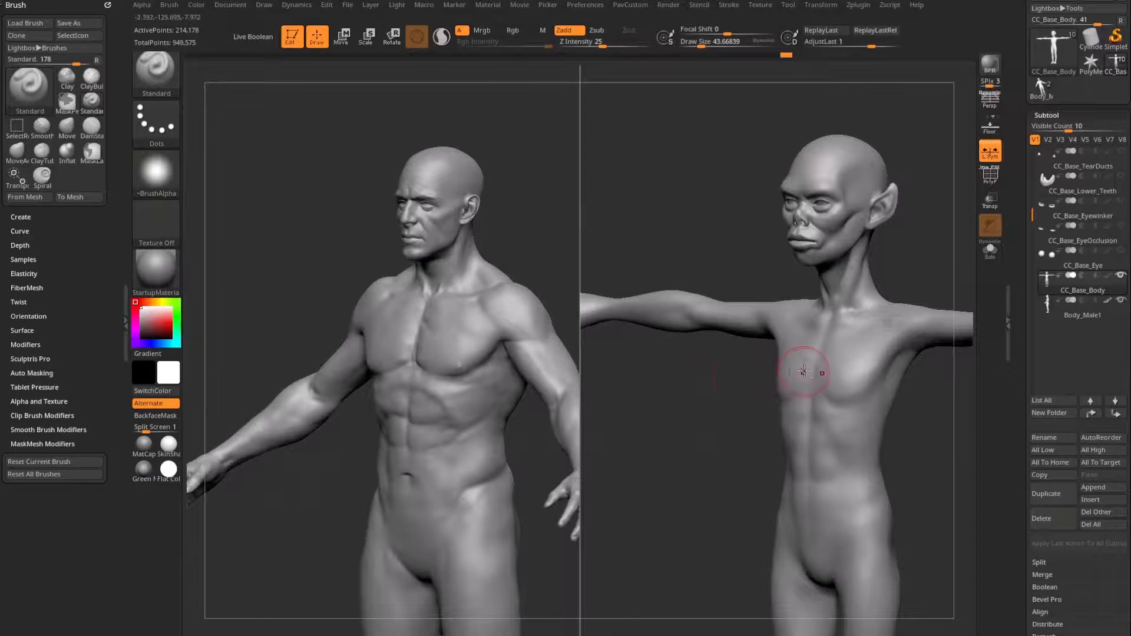
pyautogui.moveTo(960, 252)
pyautogui.mouseDown()
pyautogui.moveTo(822, 272)
pyautogui.moveTo(935, 267)
pyautogui.moveTo(947, 242)
pyautogui.moveTo(966, 248)
pyautogui.mouseUp()
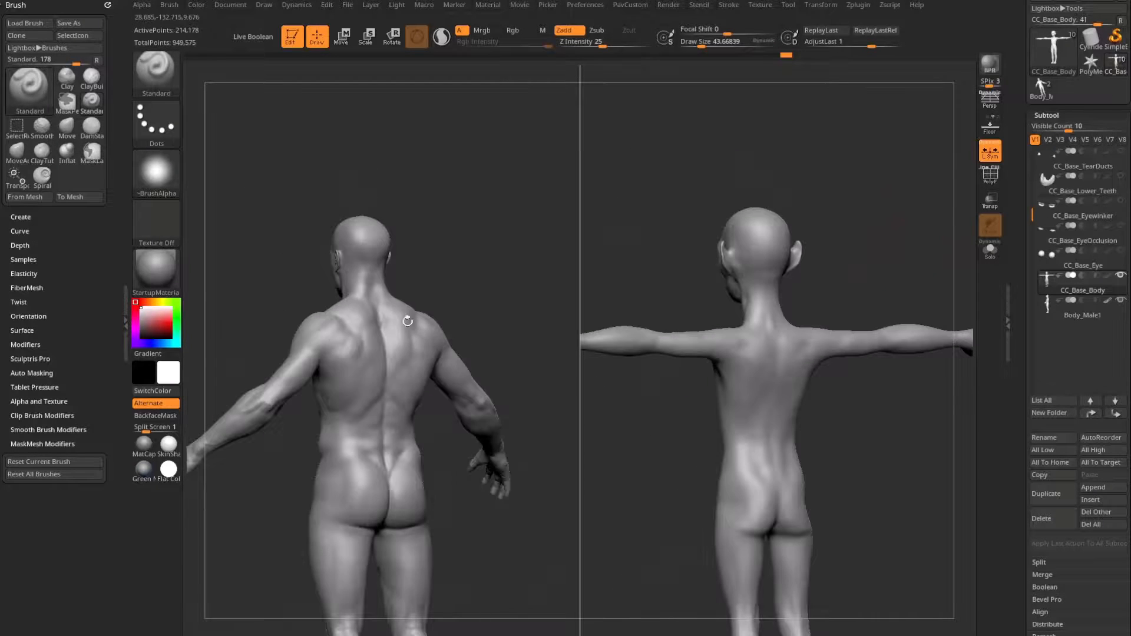
pyautogui.moveTo(838, 171); pyautogui.dragTo(622, 313)
pyautogui.moveTo(875, 202); pyautogui.dragTo(907, 233)
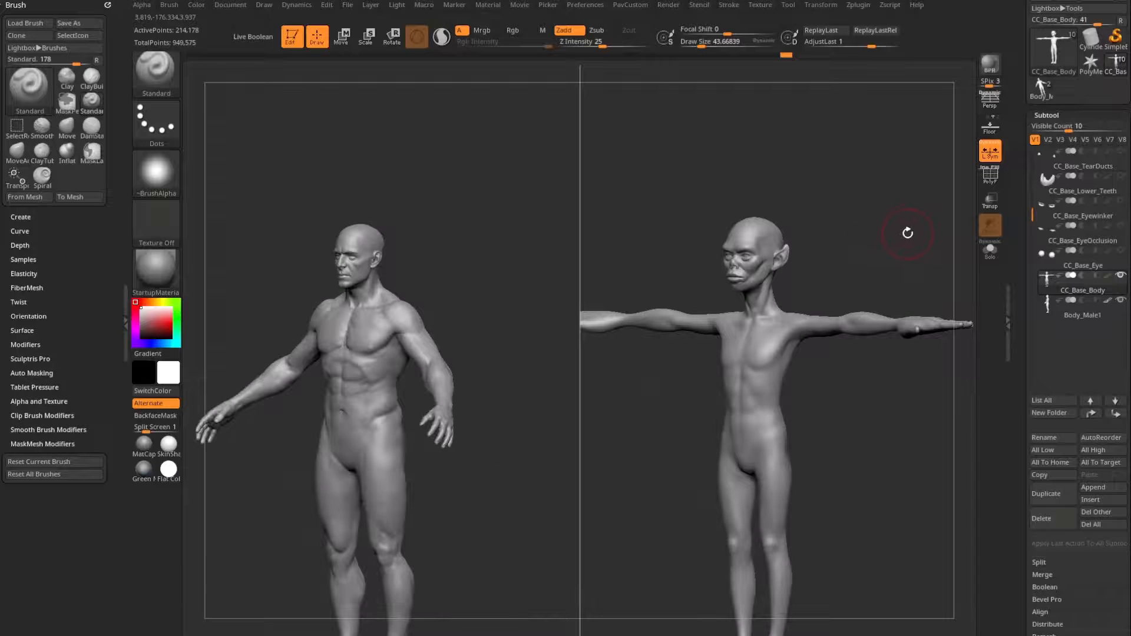
# Set Split Screen back to 0 so both bodies share one view.
pyautogui.click(822, 5)
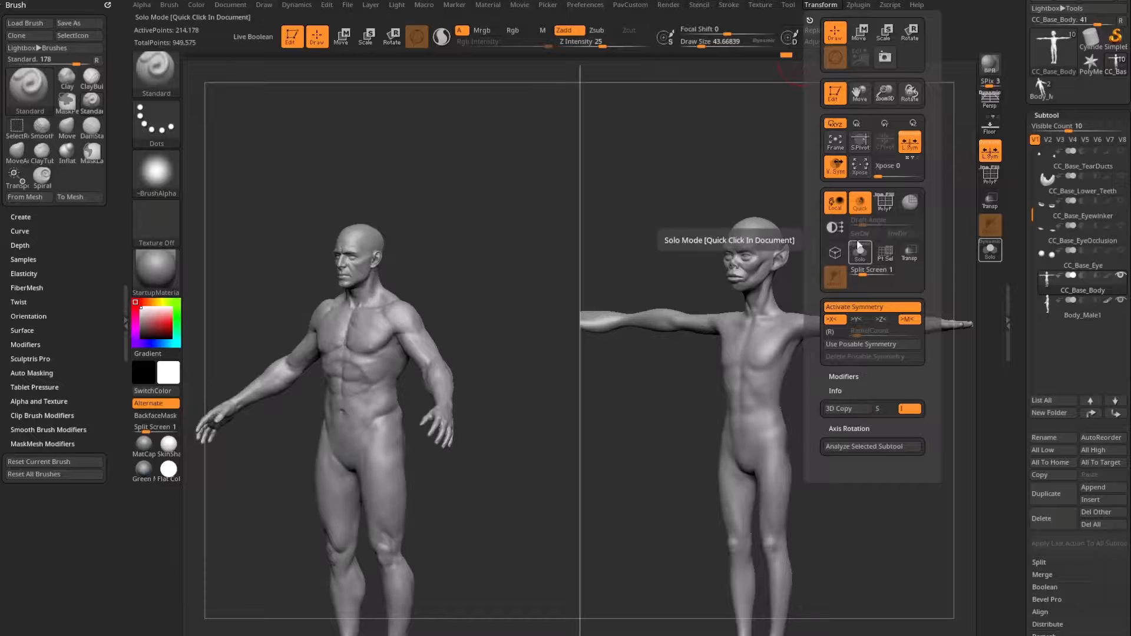
pyautogui.click(851, 274)
pyautogui.keyDown('alt'); pyautogui.moveTo(928, 253); pyautogui.dragTo(755, 236); pyautogui.keyUp('alt')
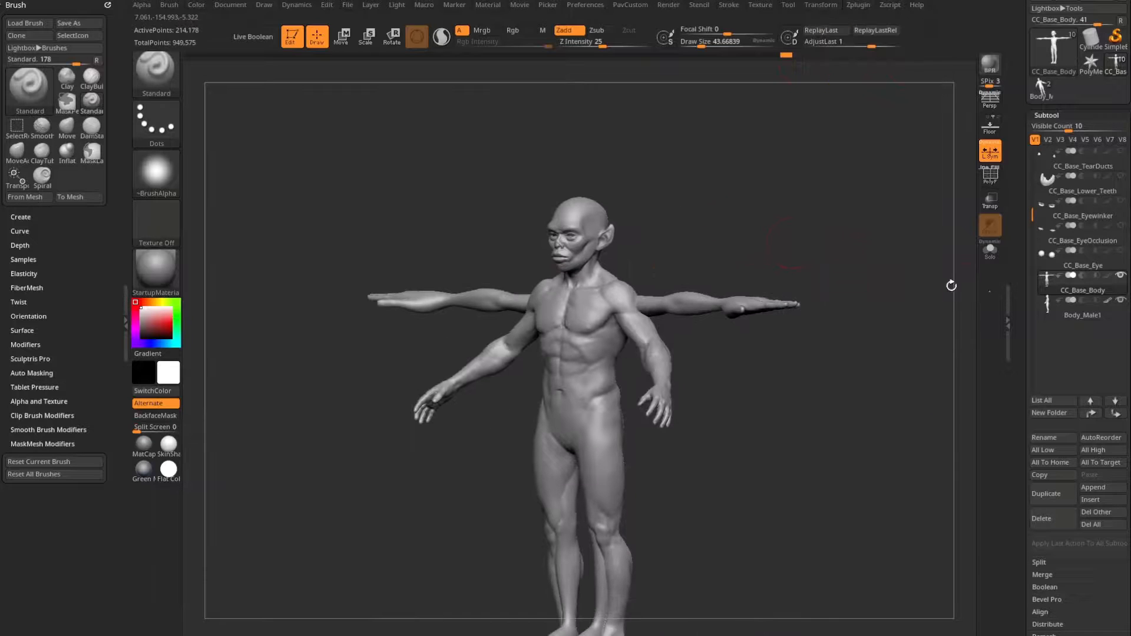
# Restore the visibility of all the character's subtools and hide only Body_Male1.
pyautogui.click(1121, 275)
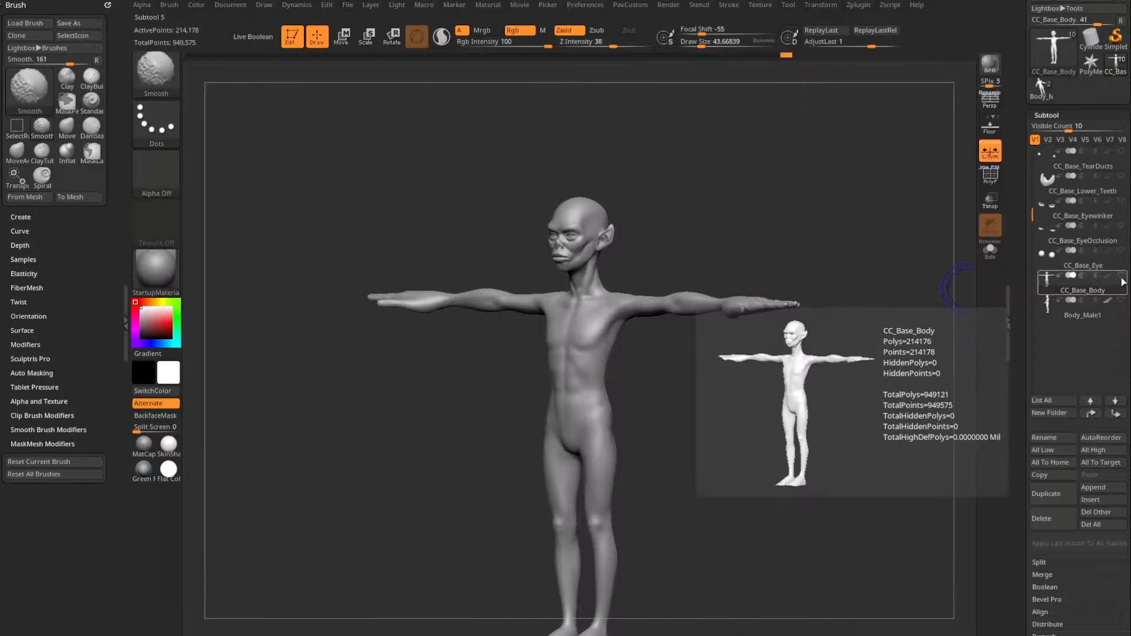
pyautogui.click(1122, 275)
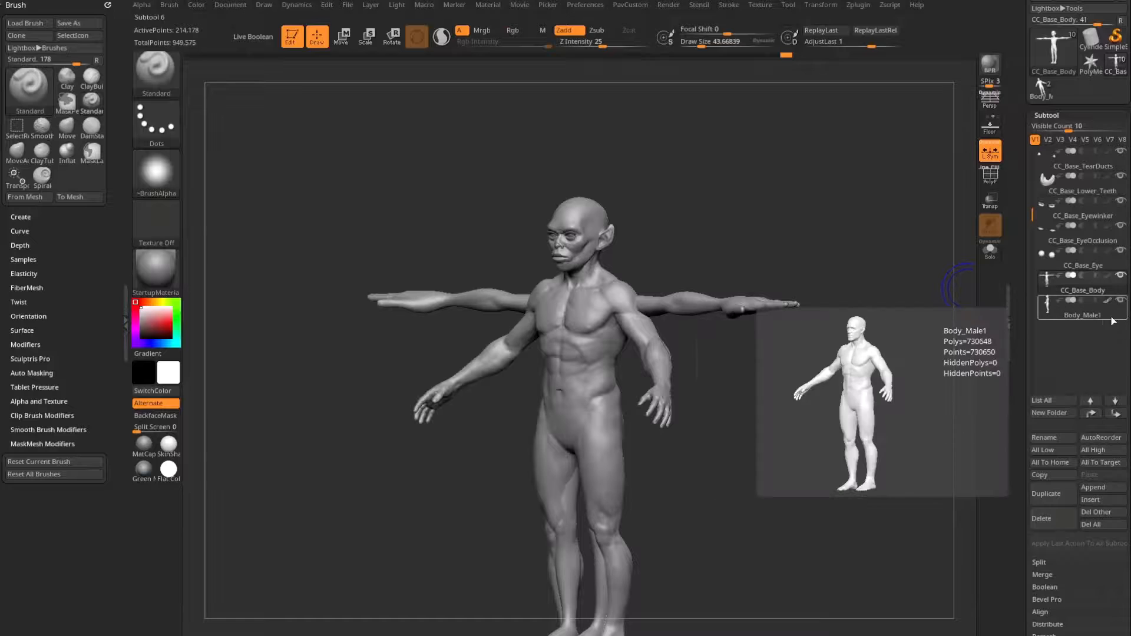
pyautogui.click(1121, 301)
pyautogui.press('f')
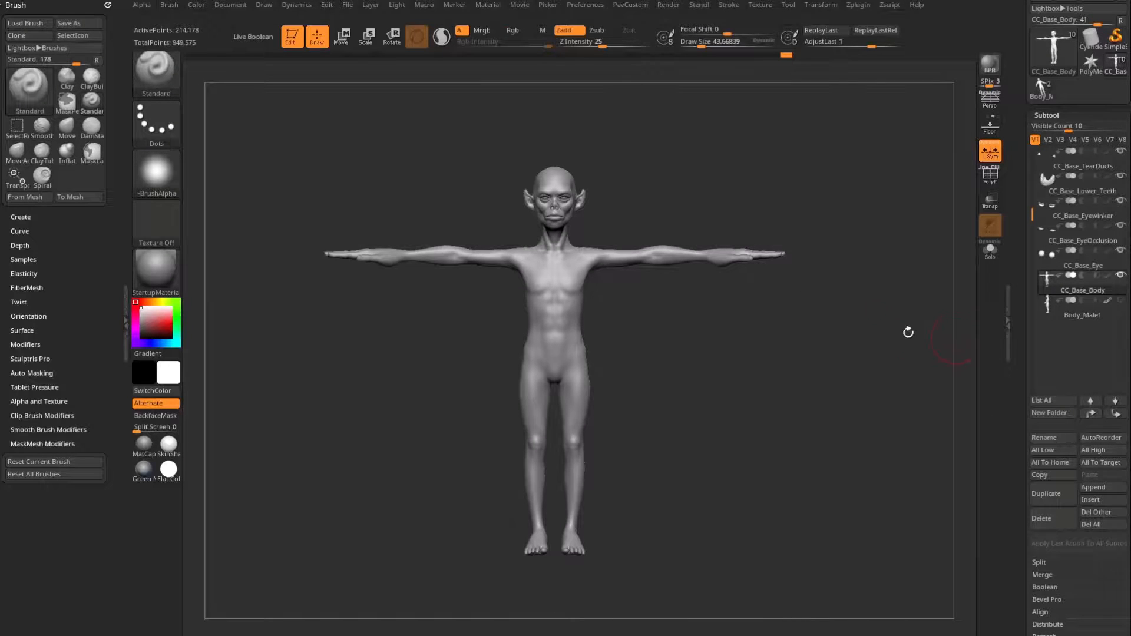
pyautogui.moveTo(907, 331); pyautogui.dragTo(880, 375)
pyautogui.moveTo(1033, 216); pyautogui.dragTo(1033, 159)
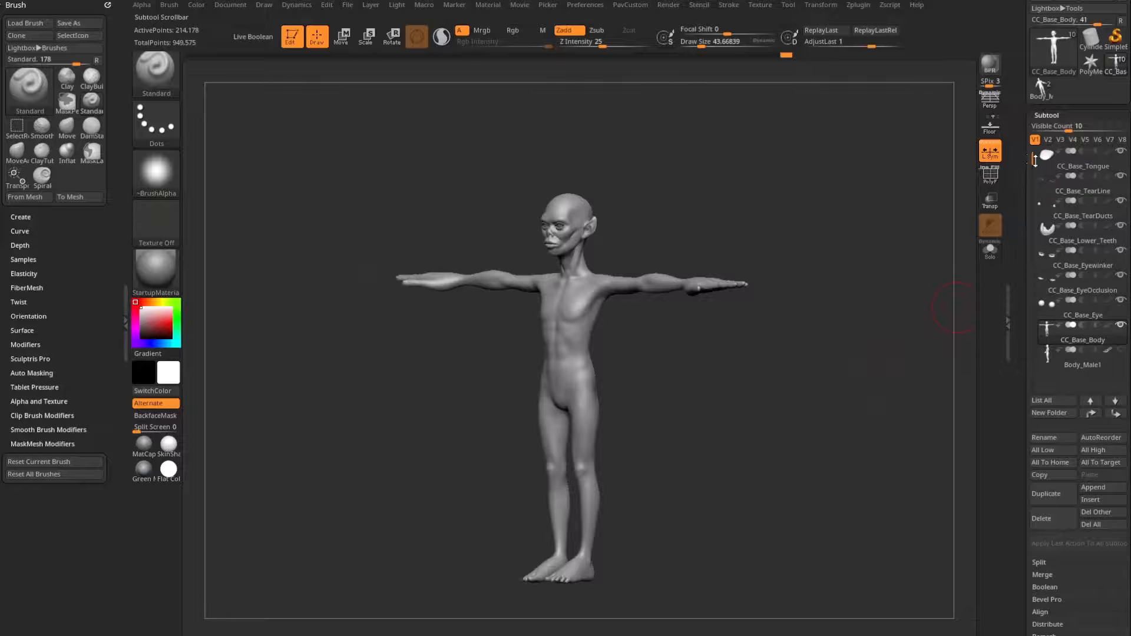
# Reduce the Standard brush's Draw Size to about 26.57.
pyautogui.press('s')
pyautogui.moveTo(779, 383); pyautogui.dragTo(786, 369)
pyautogui.moveTo(798, 318); pyautogui.dragTo(803, 371)
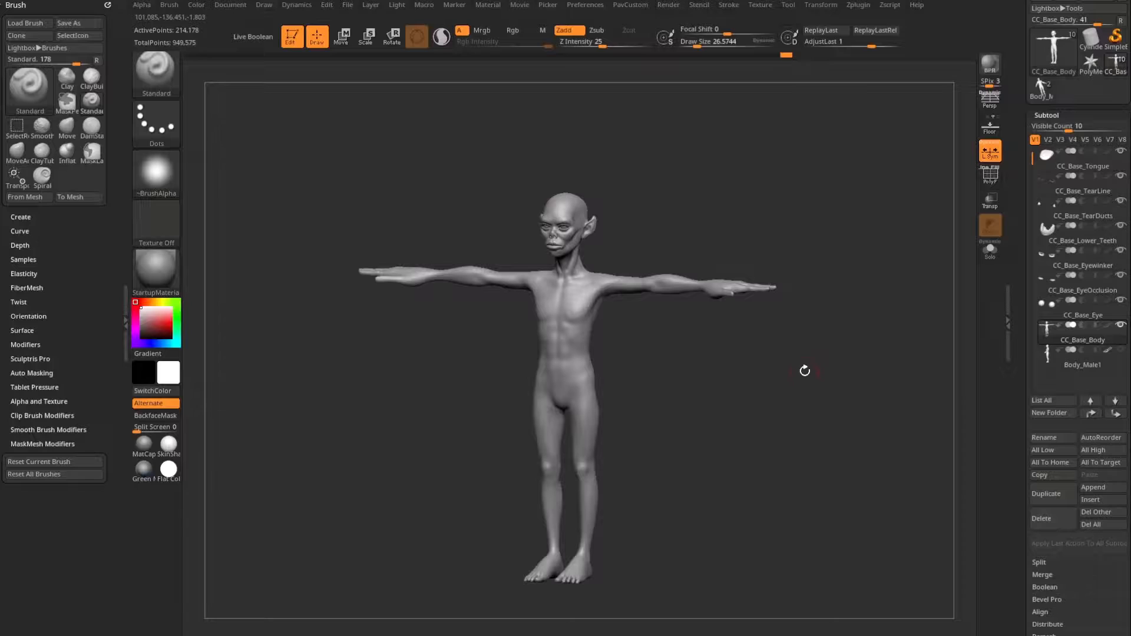
# Switch to Character Creator and play the male Walk_M motion on the CC3_Base_Plus character.
pyautogui.moveTo(1024, 297); pyautogui.dragTo(1017, 381)
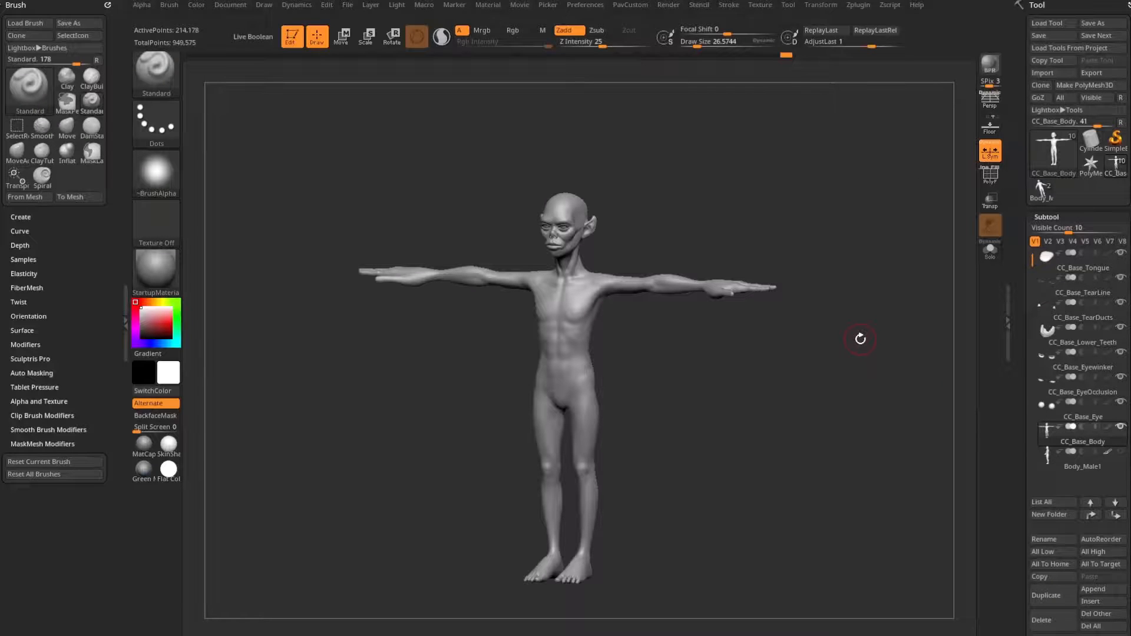
pyautogui.moveTo(1080, 464)
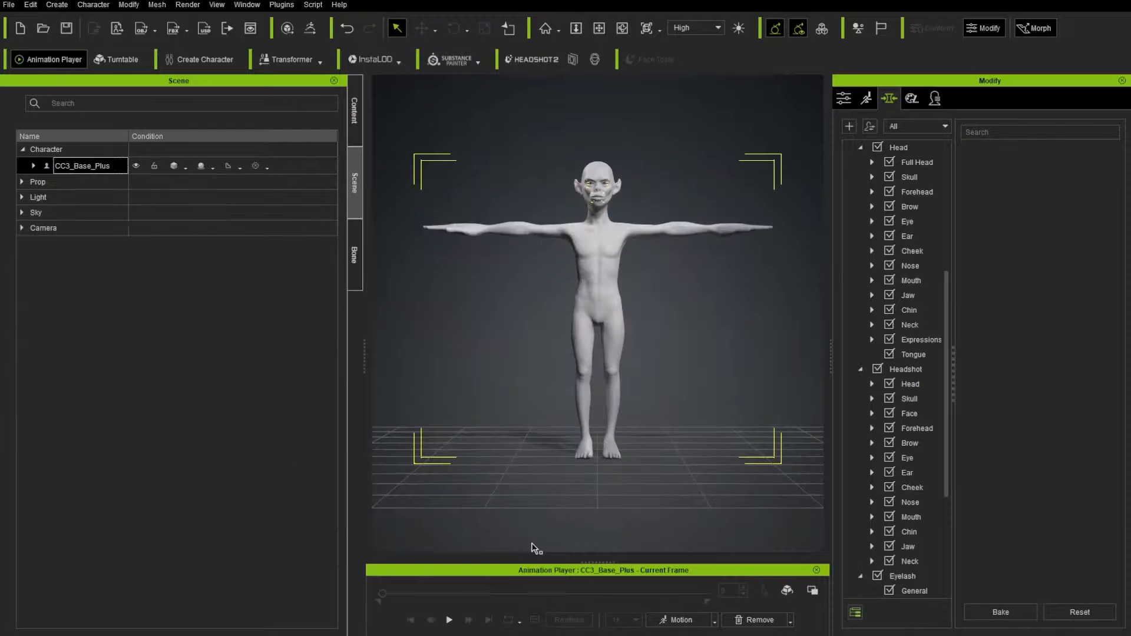
pyautogui.moveTo(695, 413); pyautogui.dragTo(631, 440, button='right')
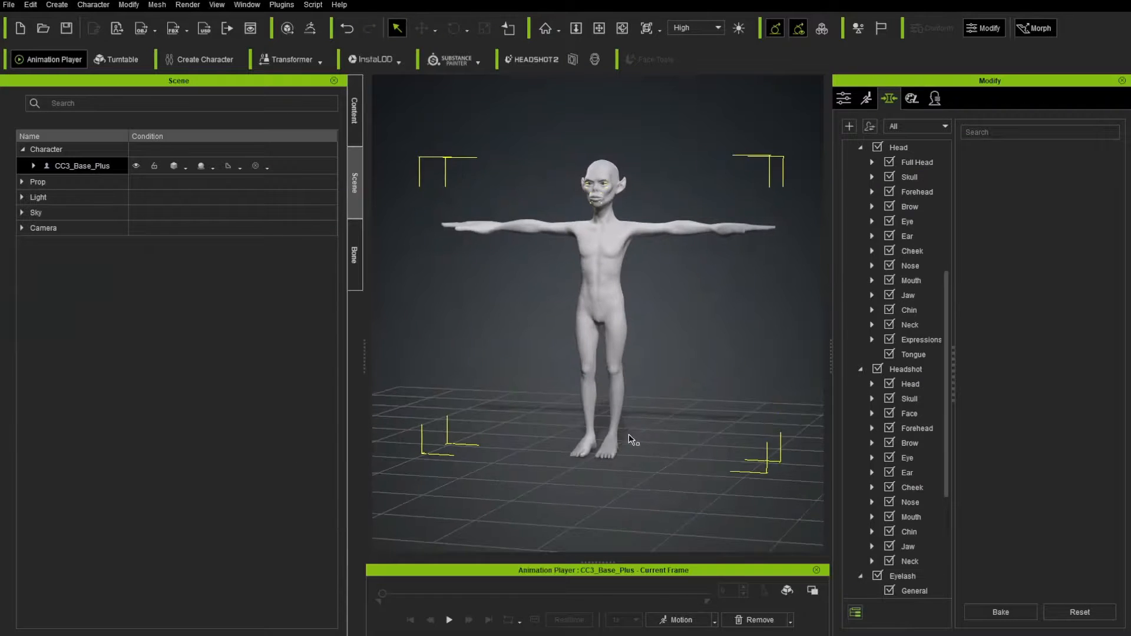
pyautogui.click(678, 620)
pyautogui.moveTo(703, 420)
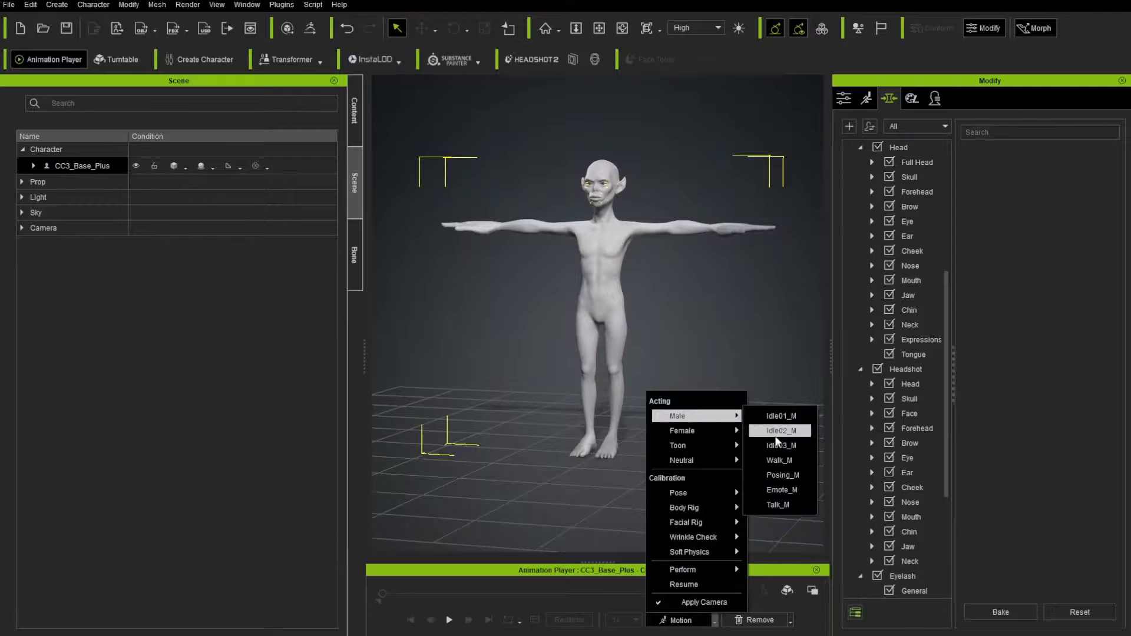
pyautogui.click(777, 461)
pyautogui.click(450, 621)
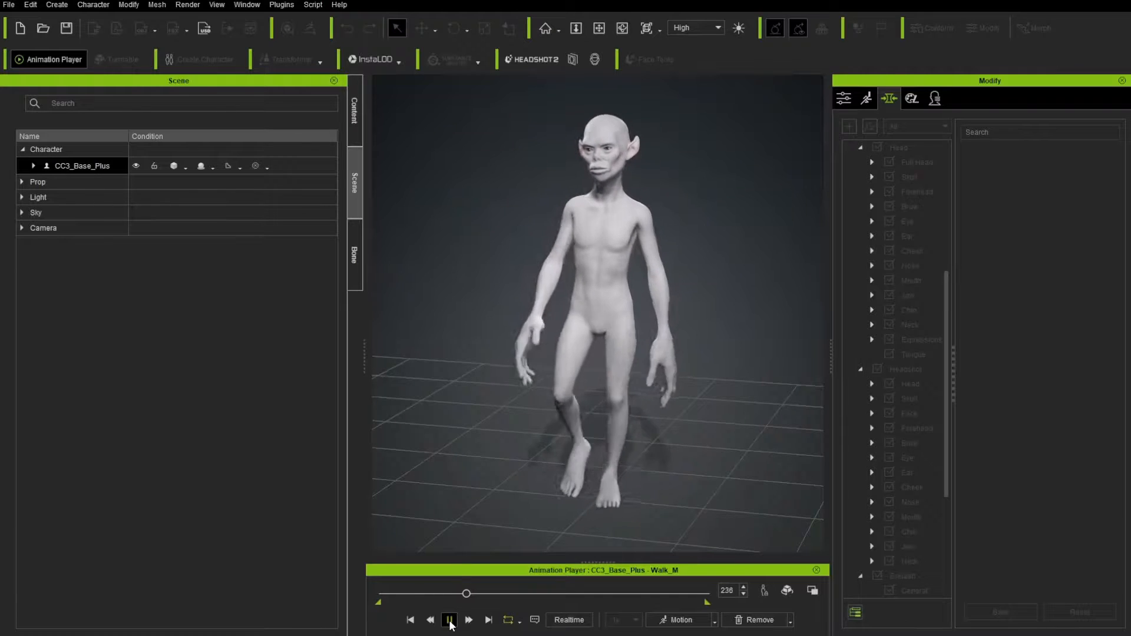
# Stop the walk motion and put the CC3_Base_Plus character into the A-Pose calibration pose to inspect its hands.
pyautogui.click(449, 620)
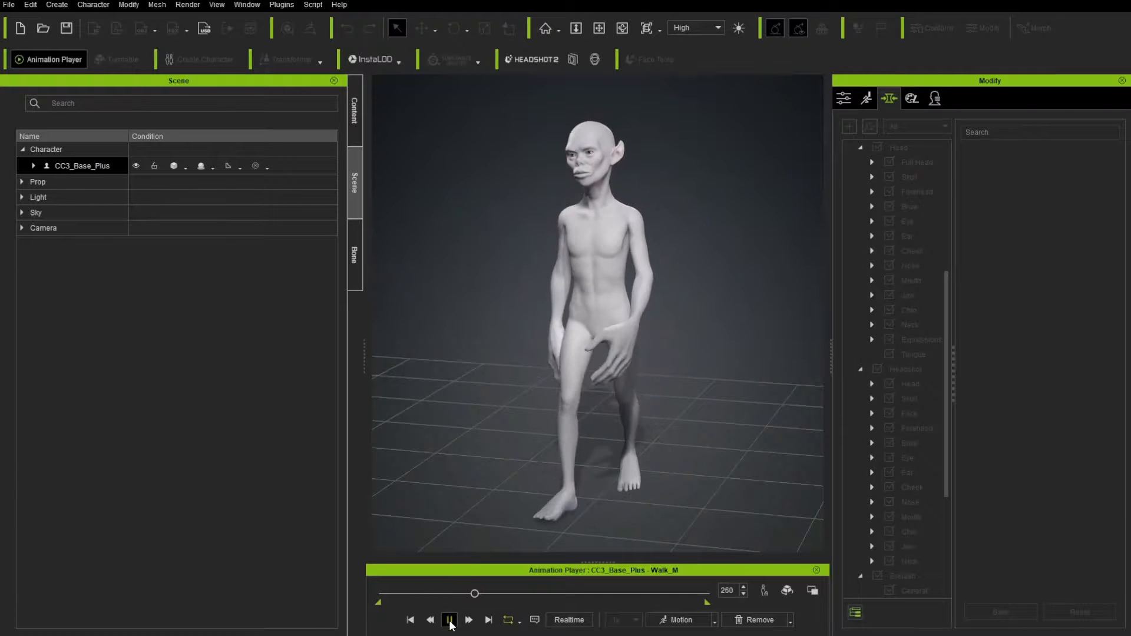
pyautogui.click(679, 621)
pyautogui.moveTo(706, 493)
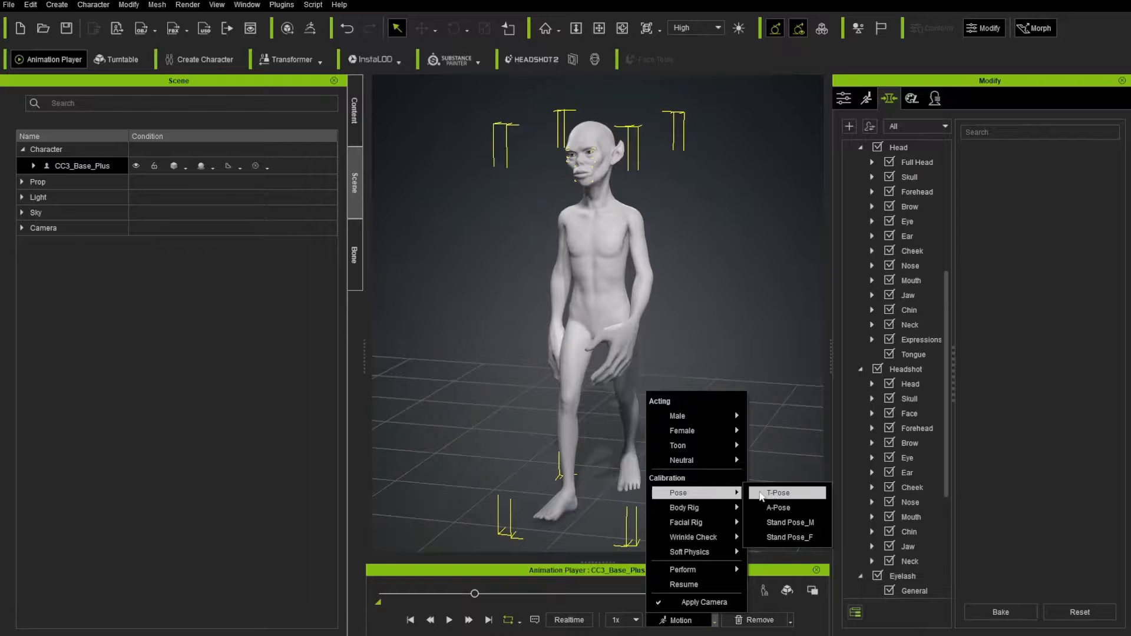
pyautogui.click(770, 507)
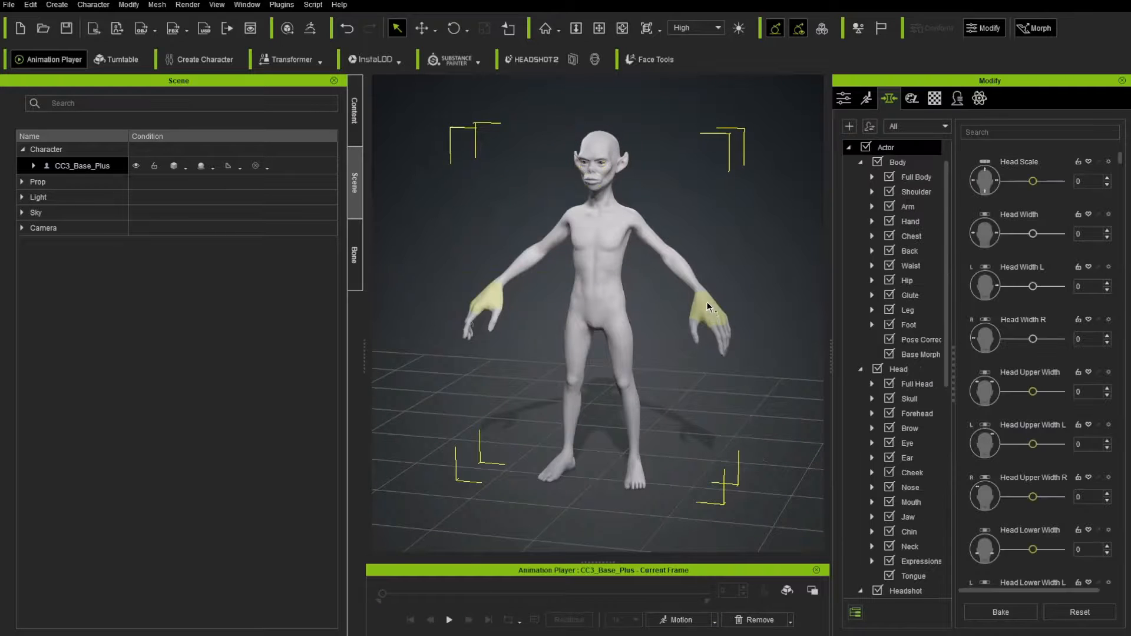
pyautogui.moveTo(714, 401); pyautogui.dragTo(766, 353, button='right')
pyautogui.moveTo(664, 226); pyautogui.dragTo(654, 285, button='middle')
pyautogui.scroll(3, 654, 286)
pyautogui.moveTo(654, 285); pyautogui.dragTo(655, 310, button='right')
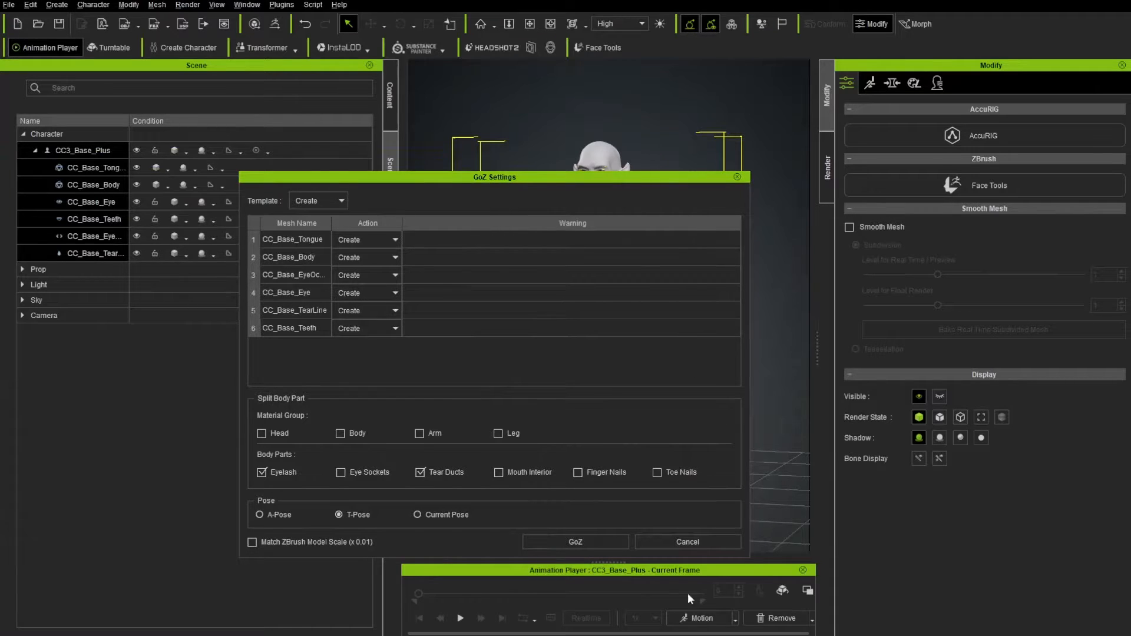
# Send the character to ZBrush through GoZ with the Relink template and T-Pose.
pyautogui.click(322, 276)
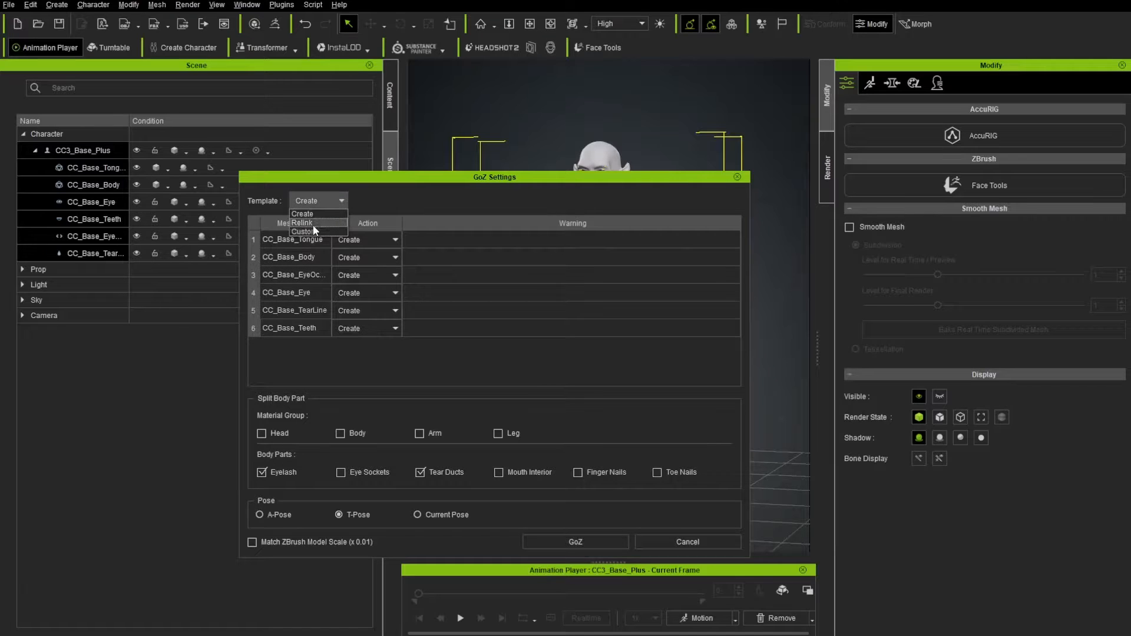
pyautogui.click(303, 222)
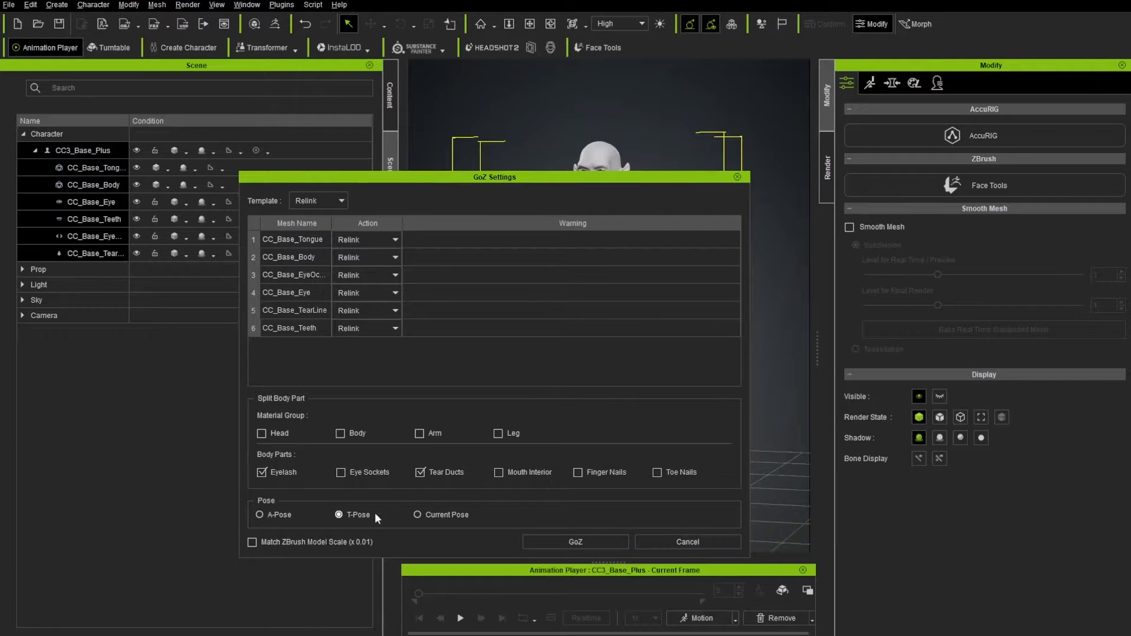
pyautogui.click(567, 545)
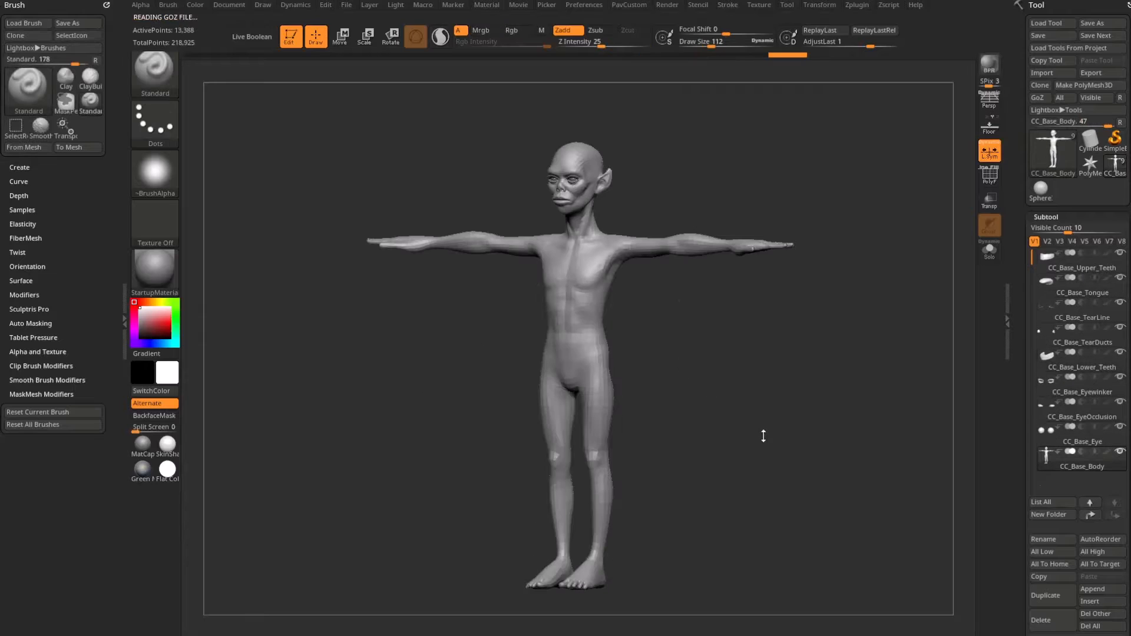
# Mask everything except the hands of CC_Base_Body, scale both hands up symmetrically, and clear the mask.
pyautogui.press('ctrl')
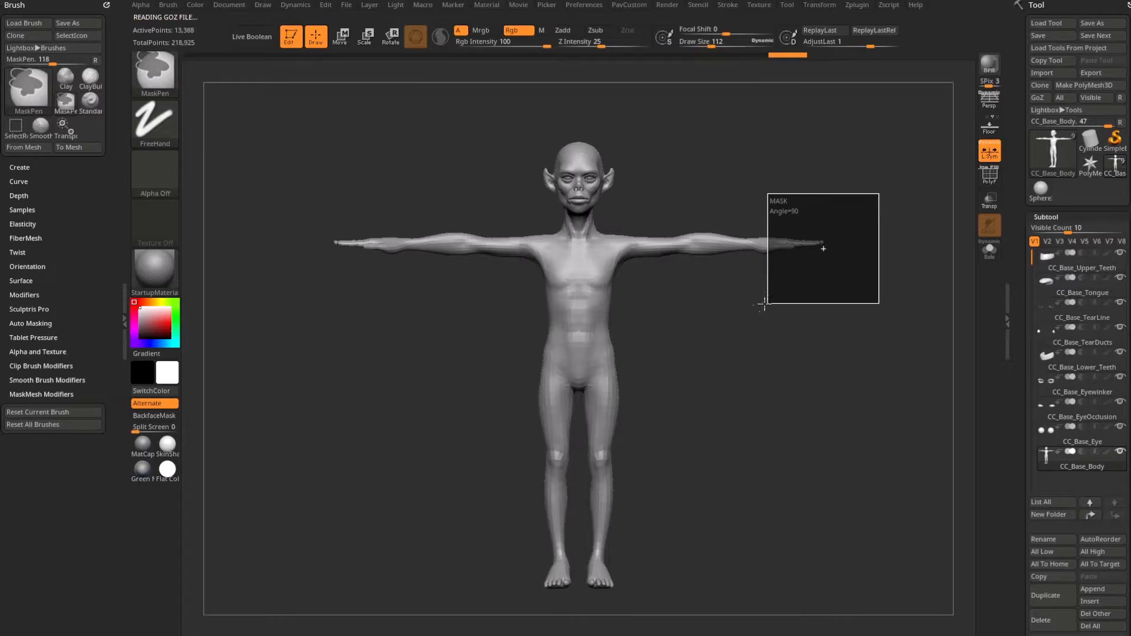
pyautogui.keyDown('ctrl'); pyautogui.click(878, 179); pyautogui.keyUp('ctrl')
pyautogui.press('w')
pyautogui.keyDown('shift'); pyautogui.moveTo(837, 218); pyautogui.dragTo(843, 195); pyautogui.keyUp('shift')
pyautogui.moveTo(749, 240); pyautogui.dragTo(864, 187)
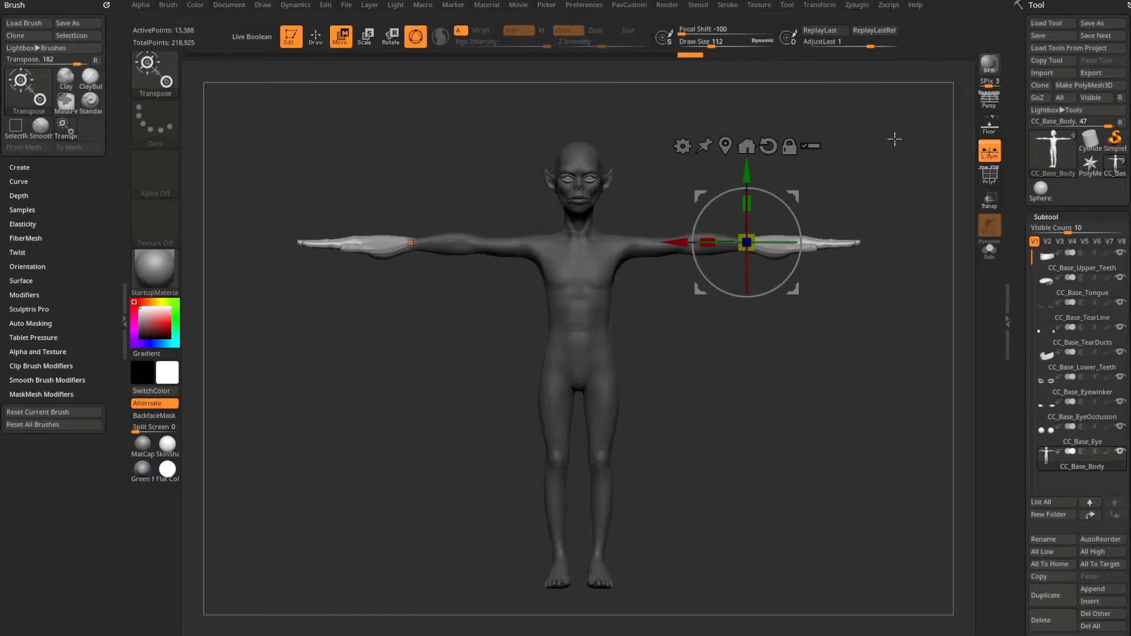
pyautogui.keyDown('ctrl'); pyautogui.moveTo(894, 139); pyautogui.dragTo(914, 171); pyautogui.keyUp('ctrl')
pyautogui.press('q')
pyautogui.moveTo(926, 227); pyautogui.dragTo(906, 236)
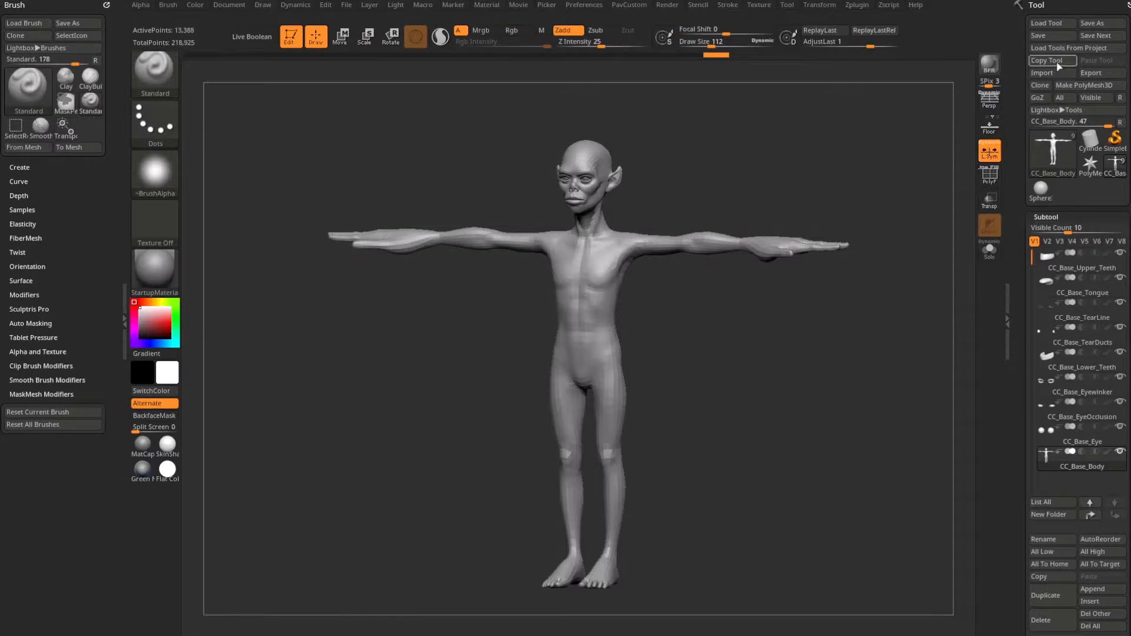
# Send all subtools back to Character Creator through GoZ and update the meshes in T-Pose with Adjust Bone to Fit Morph.
pyautogui.click(1058, 99)
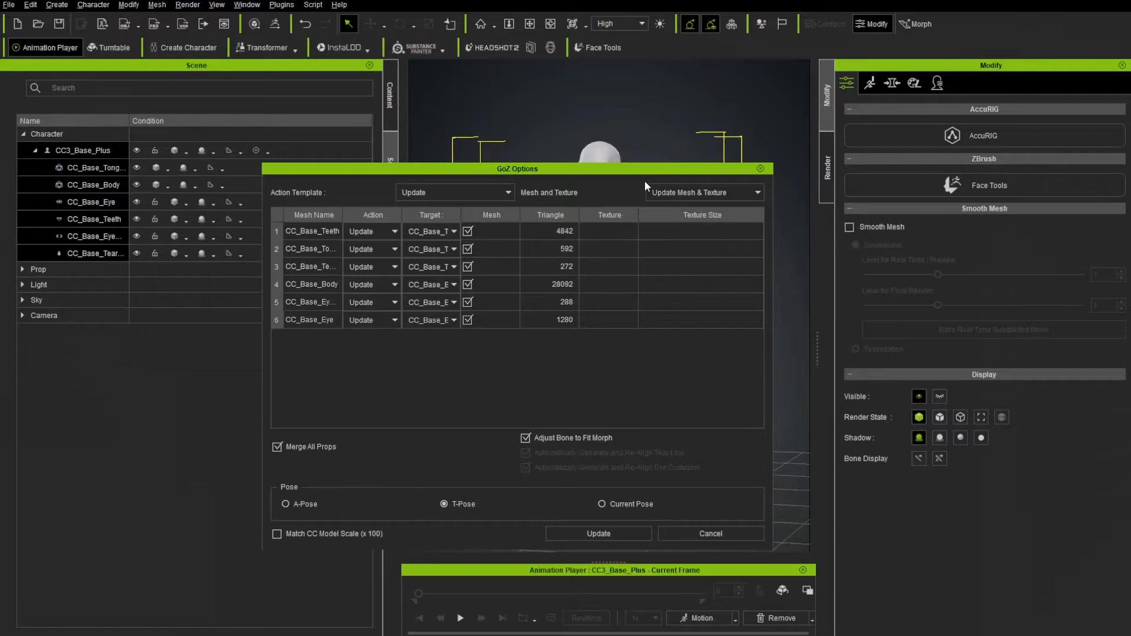
pyautogui.moveTo(650, 170); pyautogui.dragTo(556, 209)
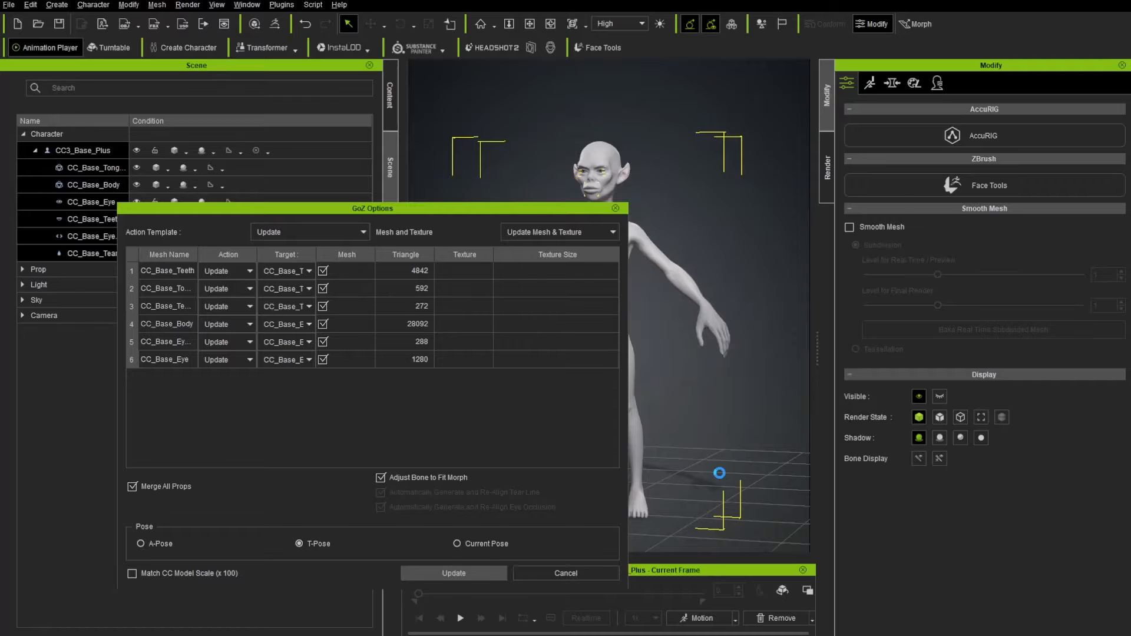
# Play the male Walk_M motion on the updated character to check the enlarged hands, and pause it.
pyautogui.click(701, 618)
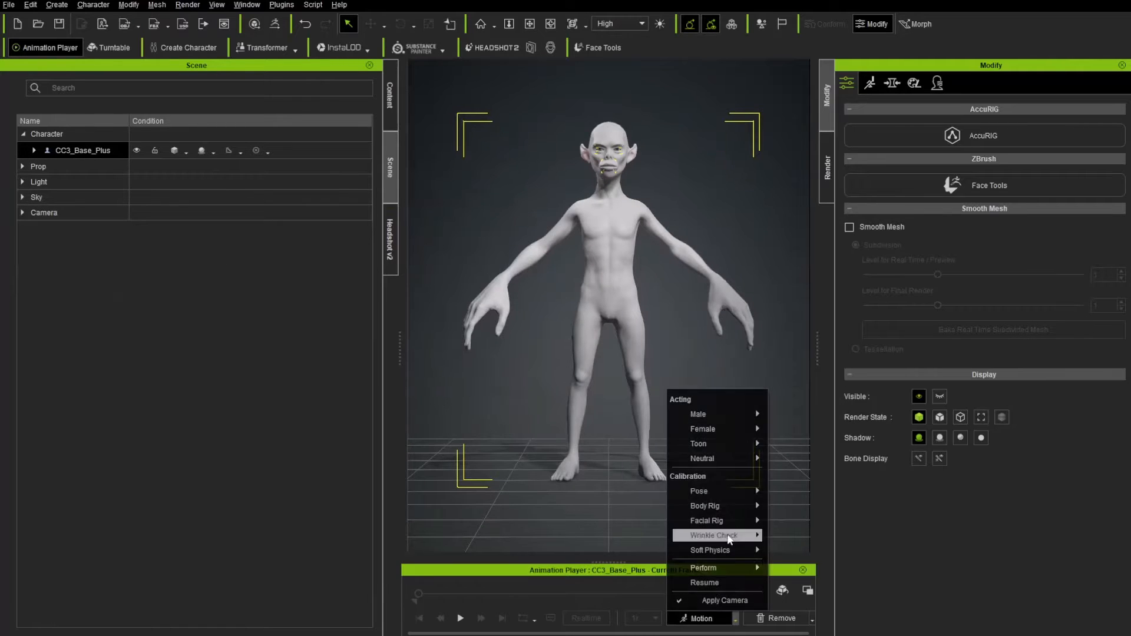
pyautogui.moveTo(707, 414)
pyautogui.click(793, 459)
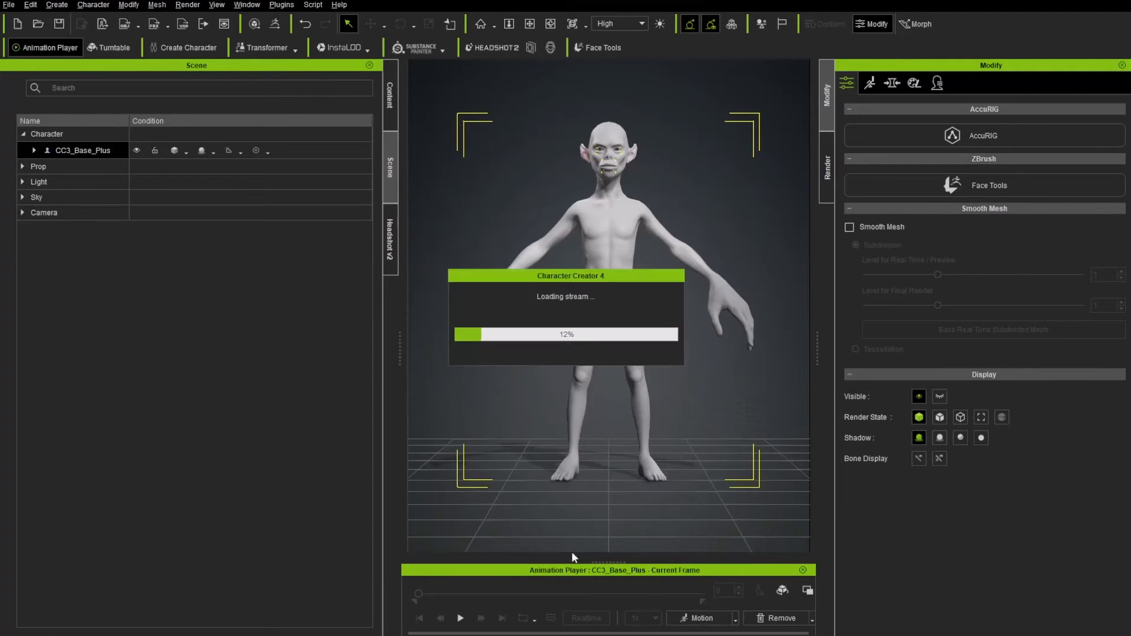
pyautogui.click(461, 618)
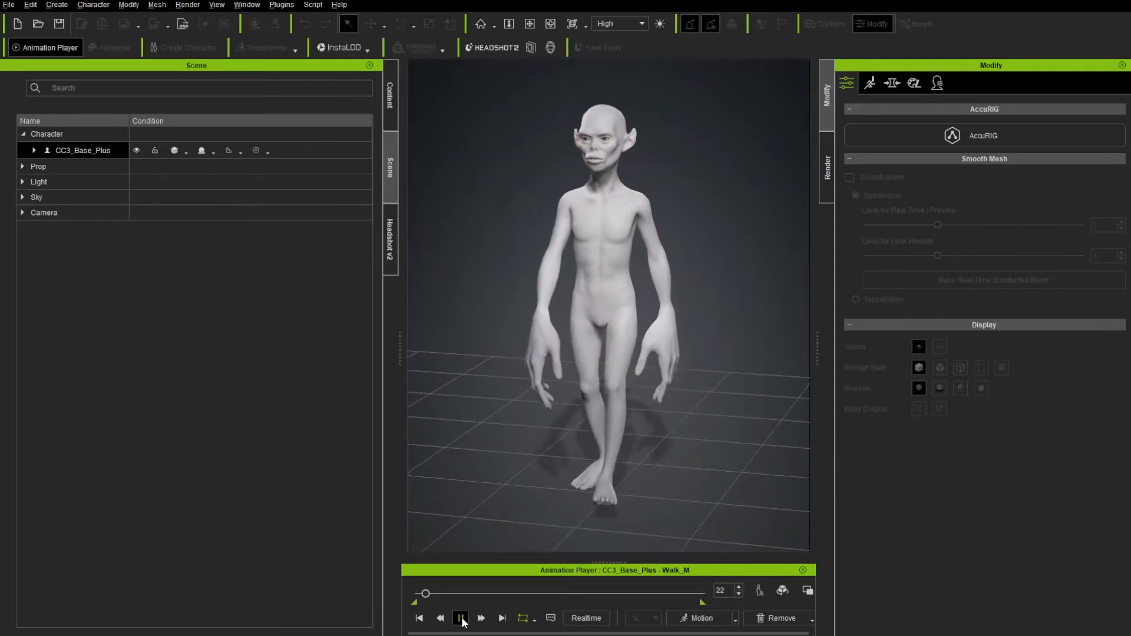
pyautogui.click(461, 618)
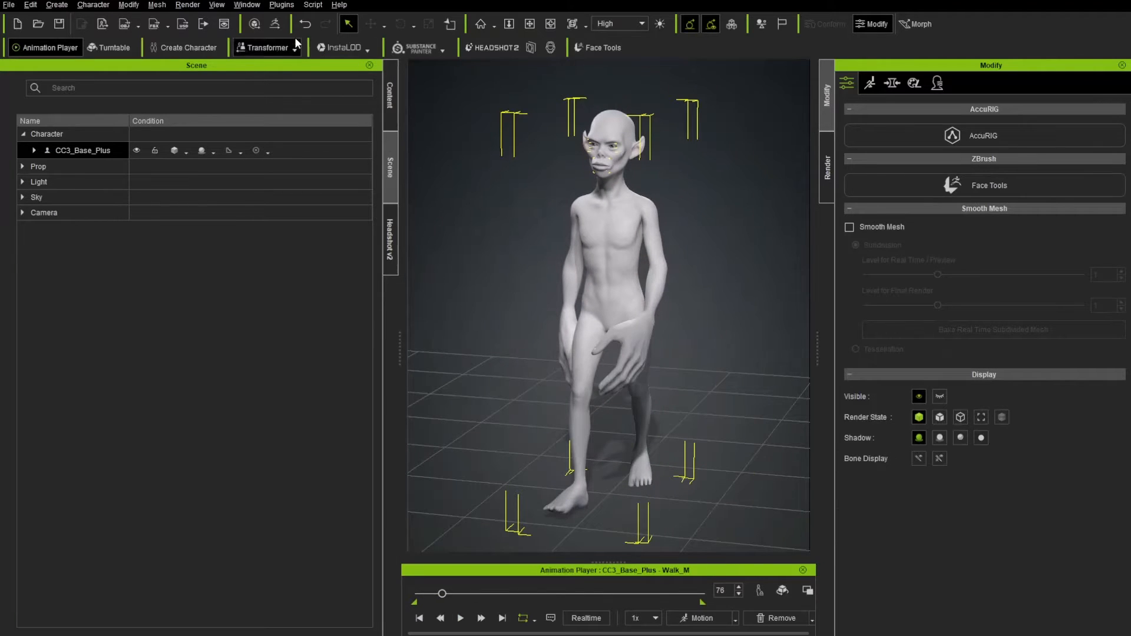
# Open the Bone Manager and set the character back to the A-Pose.
pyautogui.click(247, 4)
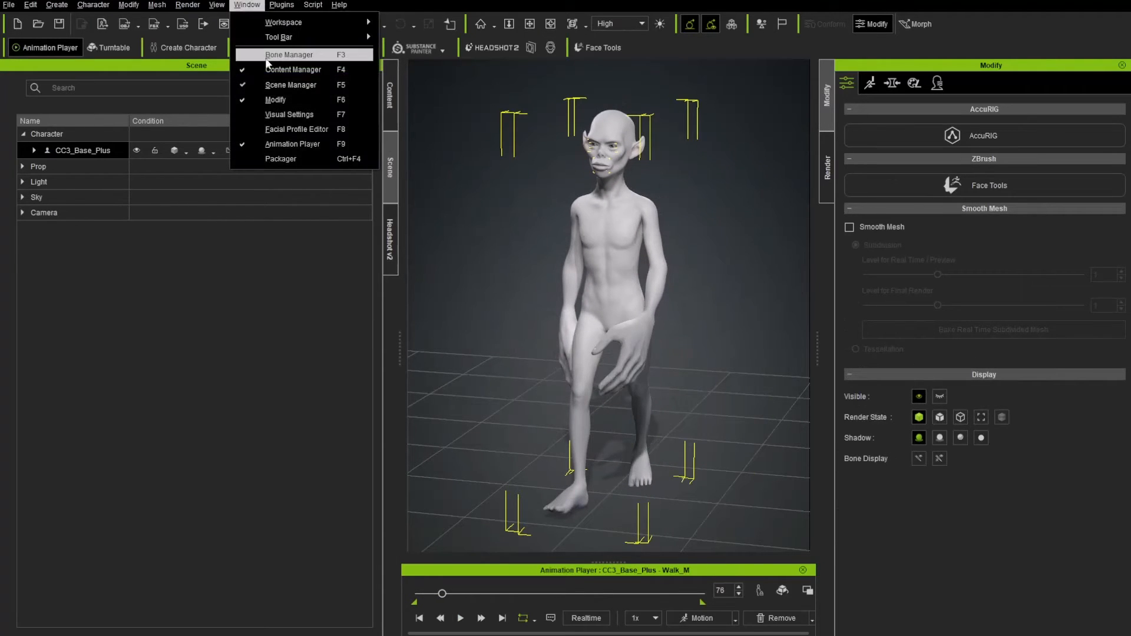
pyautogui.click(268, 55)
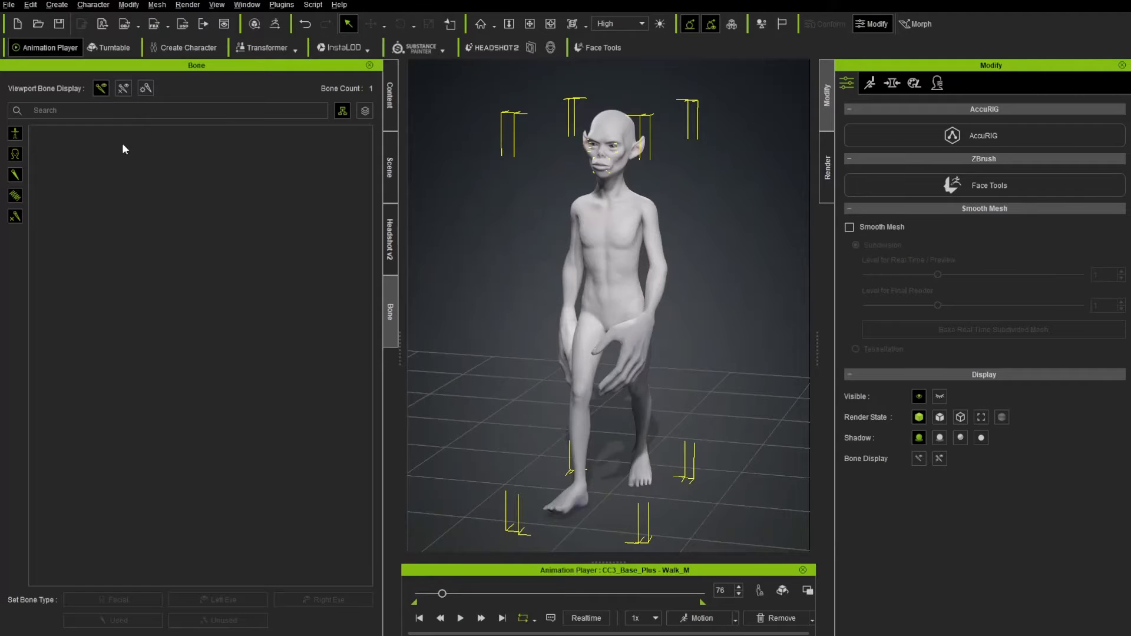
pyautogui.click(698, 618)
pyautogui.moveTo(698, 490)
pyautogui.click(778, 504)
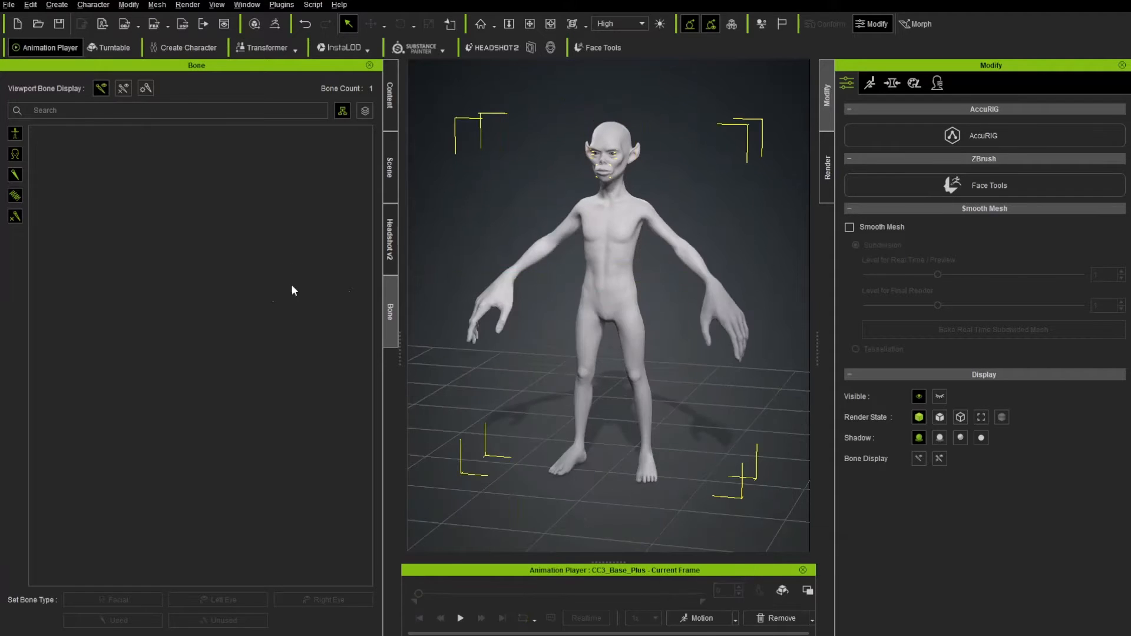
# Select CC3_Base_Plus in the scene and display its bones in the viewport to inspect the skeleton's fit.
pyautogui.click(389, 154)
pyautogui.click(79, 148)
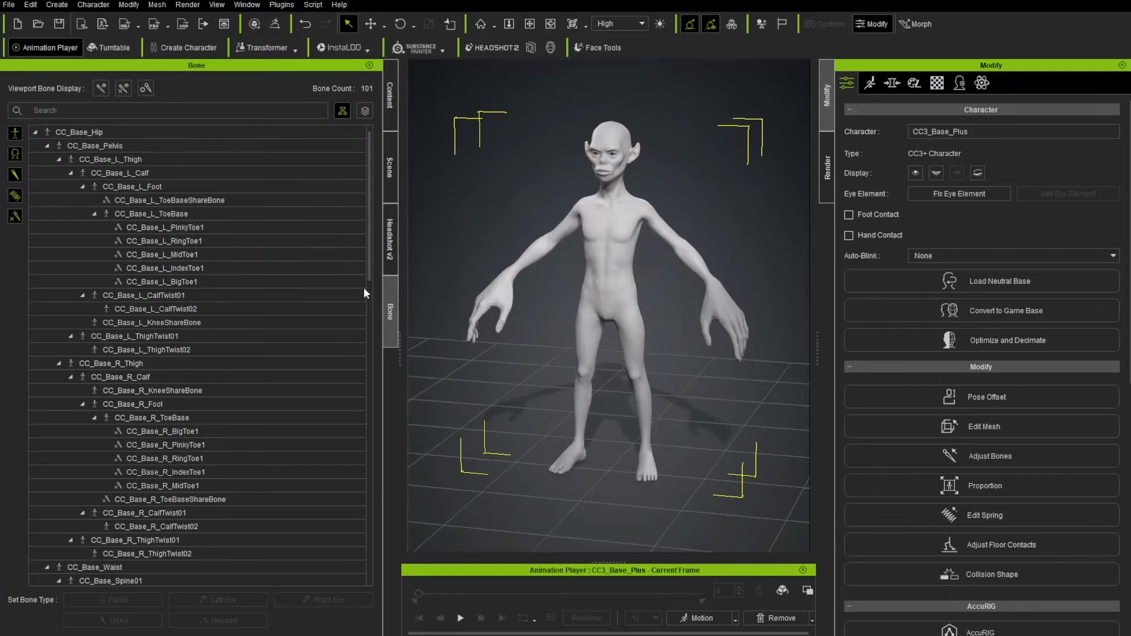
pyautogui.click(102, 88)
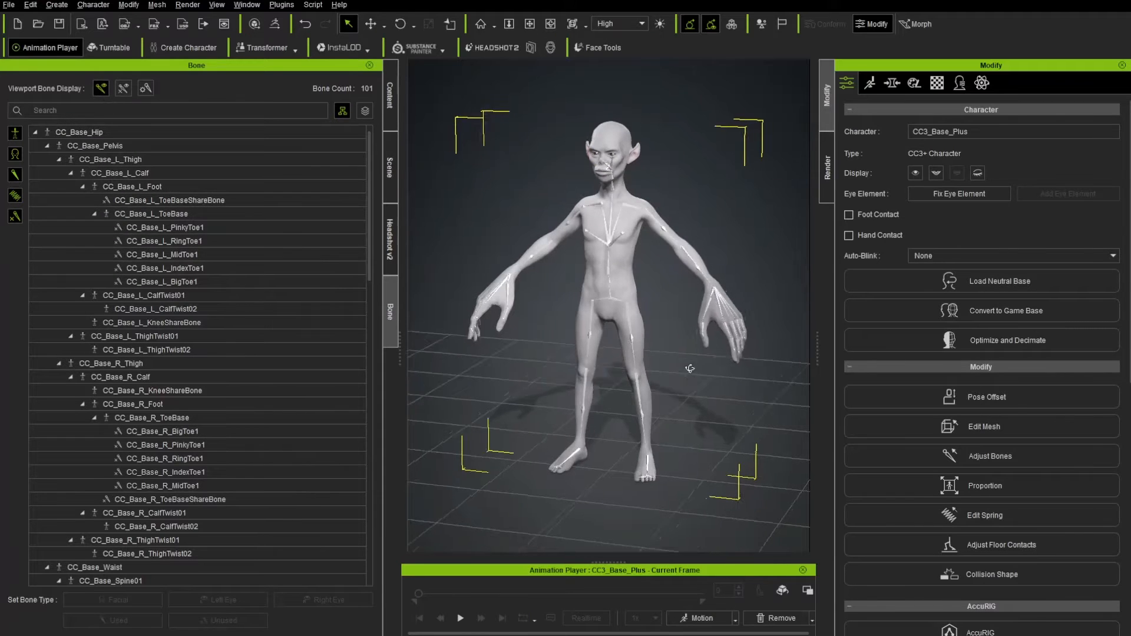
pyautogui.moveTo(690, 369); pyautogui.dragTo(616, 235, button='right')
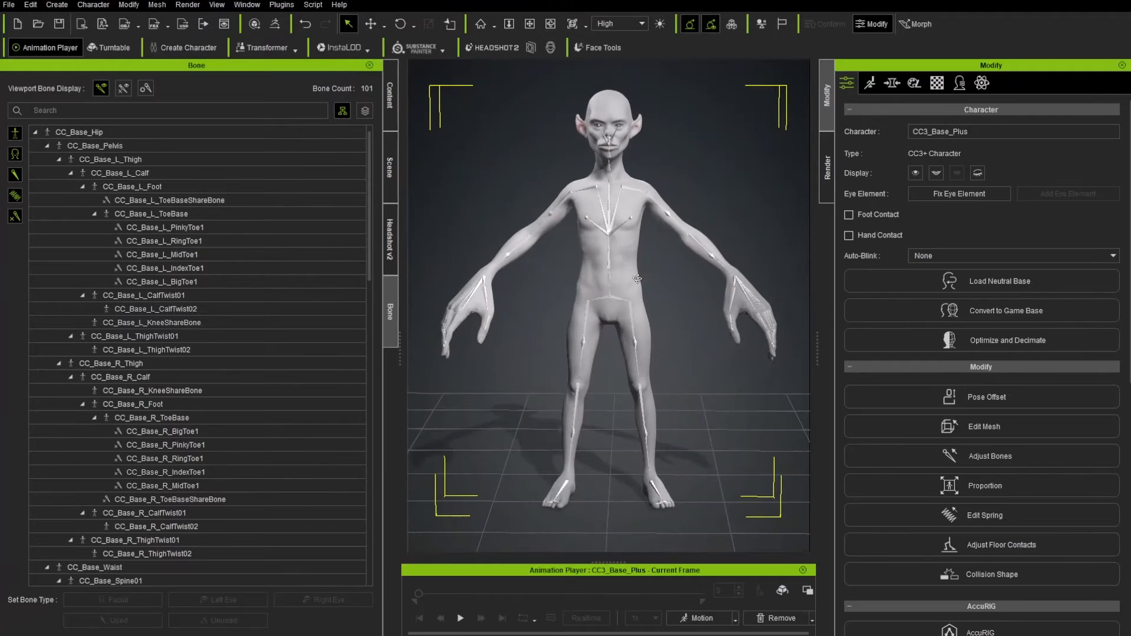